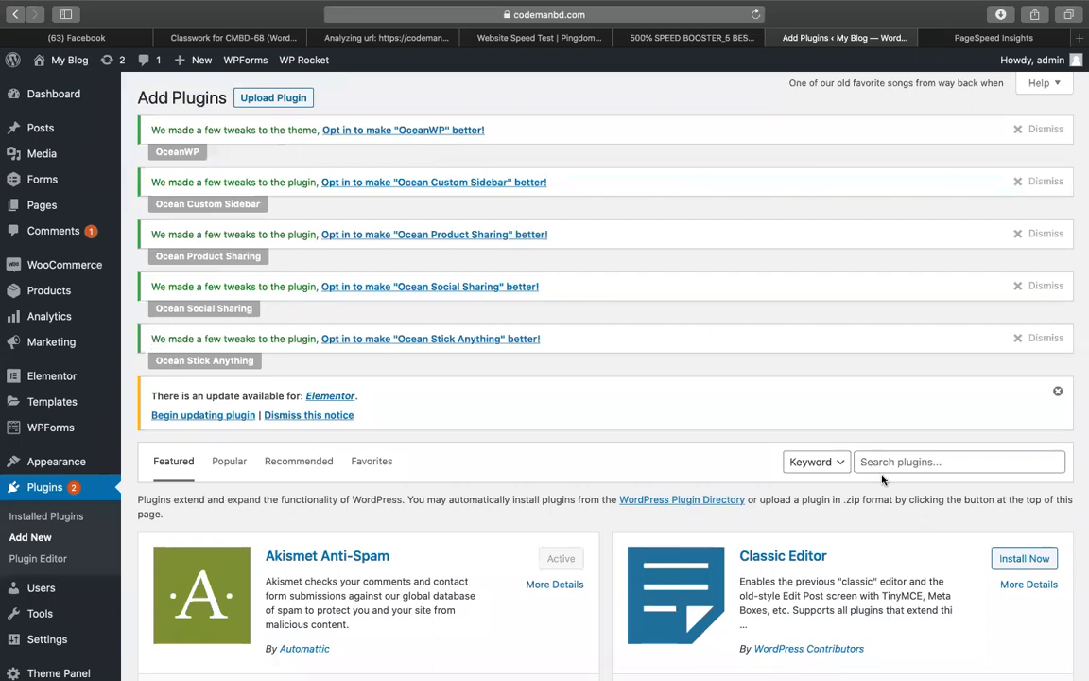
Search the plugin directory for AUTOPTIMIZE
click(884, 464)
text(AUTOPTIMIZE)
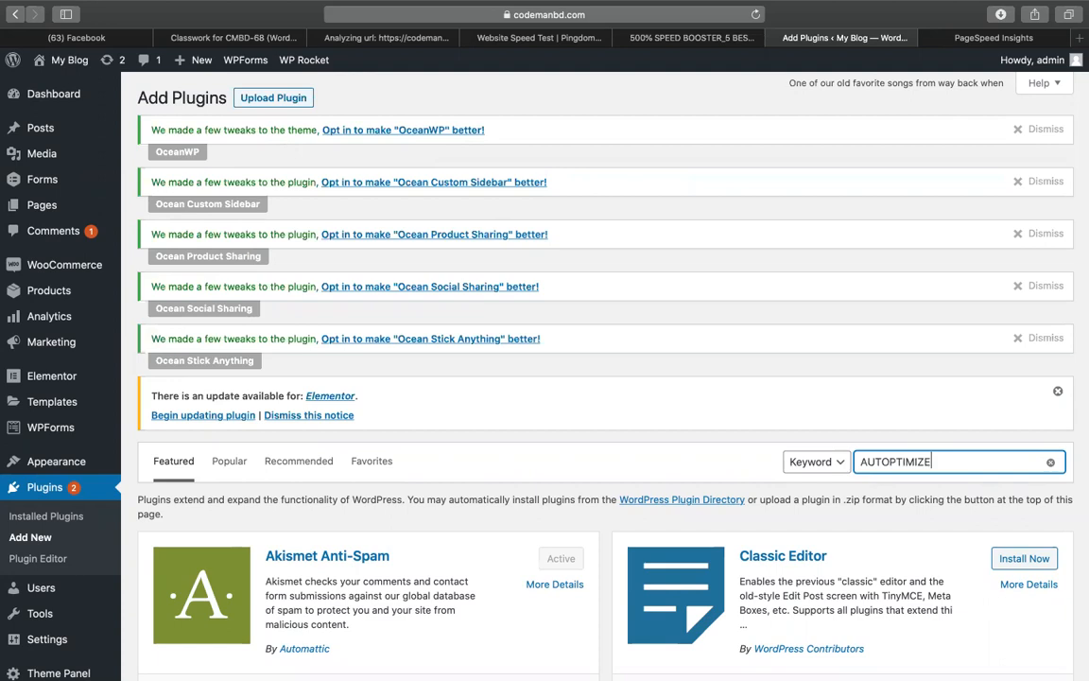
key(Return)
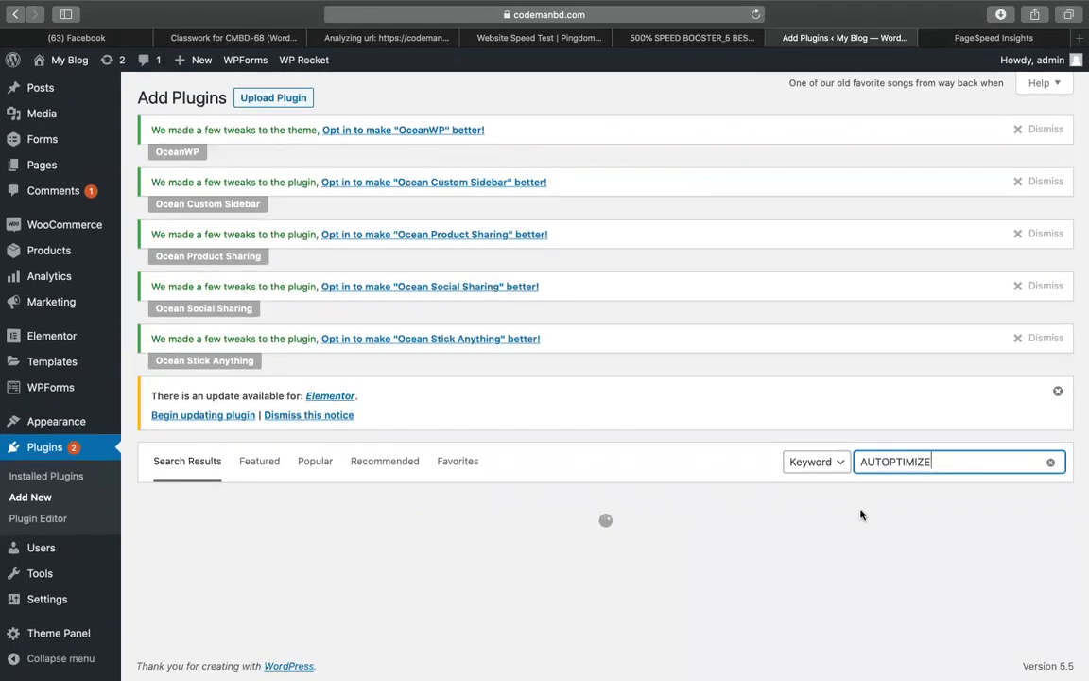
Dismiss the OceanWP and other Ocean plugin opt-in notices
click(1047, 138)
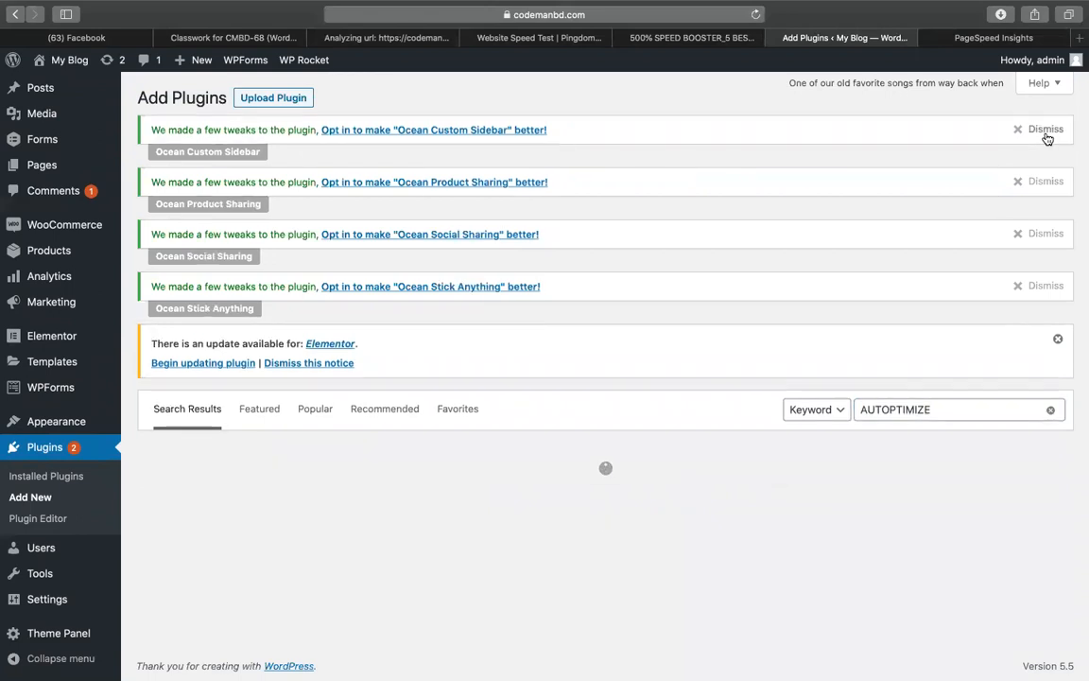
click(1047, 138)
click(1047, 138)
click(1047, 138)
click(1047, 138)
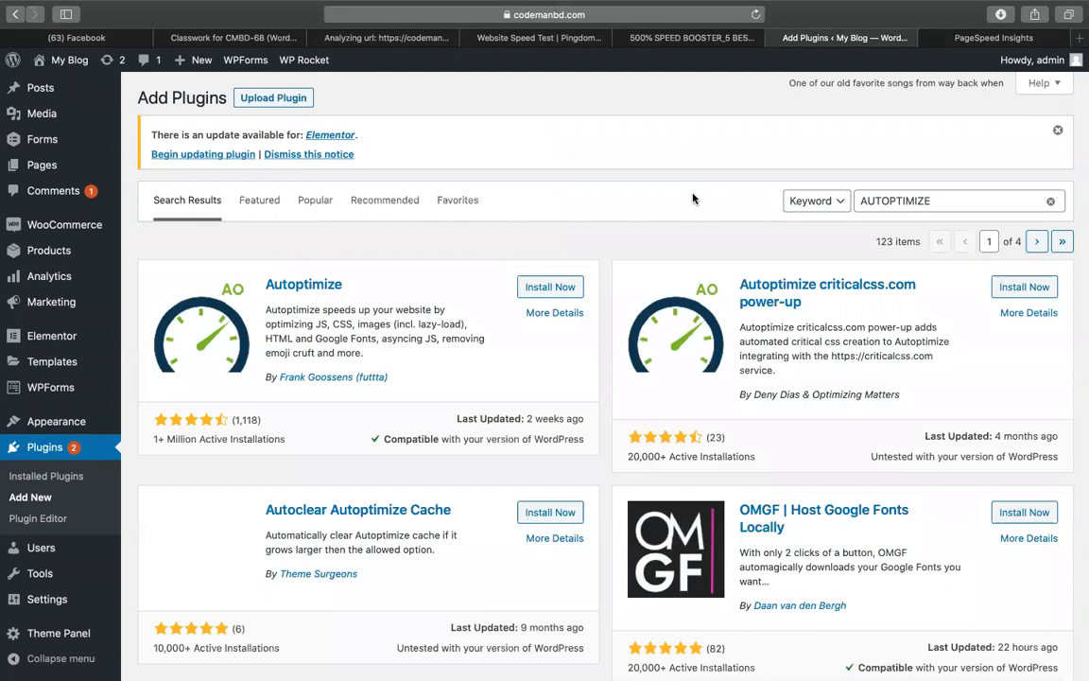
Install and activate Autoptimize from its search result card, then bring up the speed-booster guide
click(546, 285)
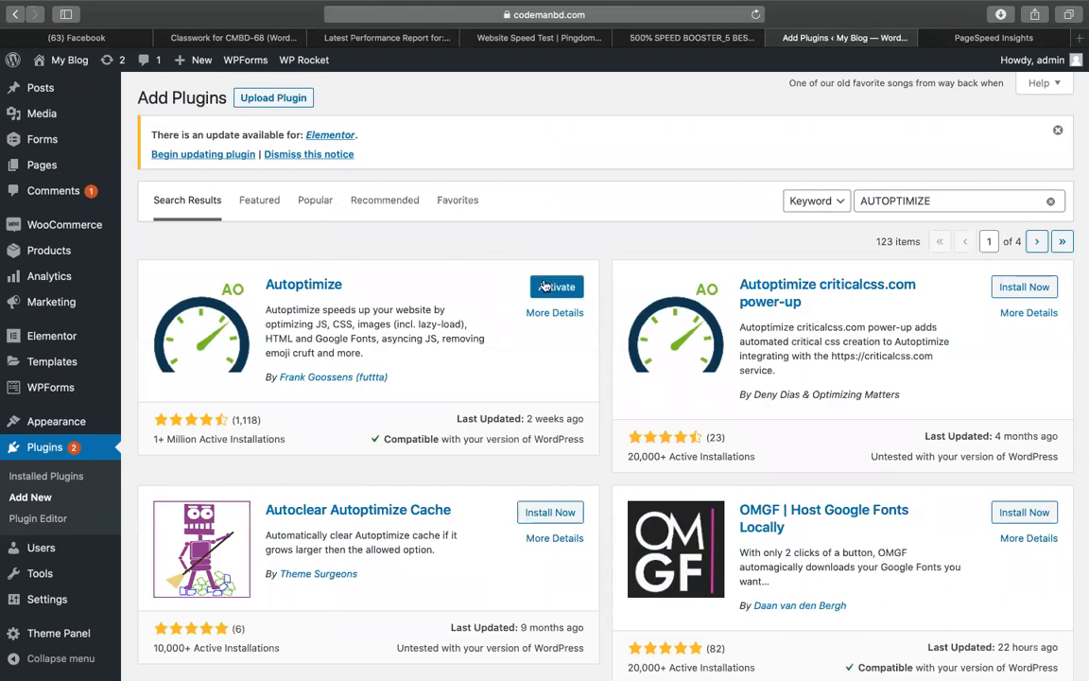
click(555, 286)
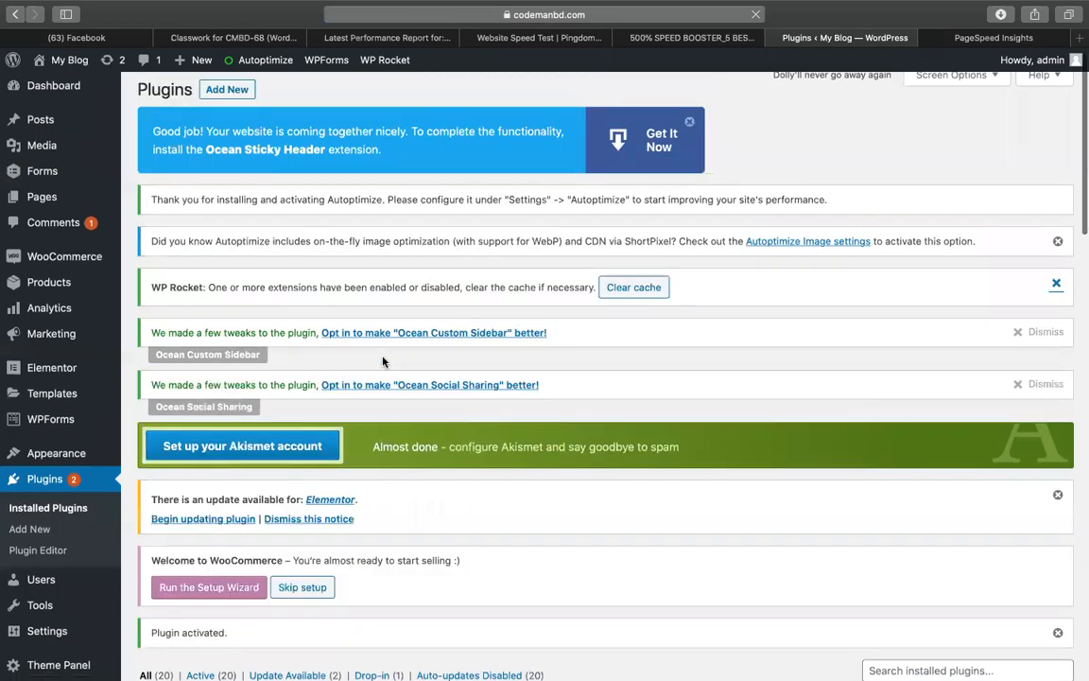
scroll(719, 294, down, 9)
scroll(479, 262, up, 3)
scroll(479, 262, up, 5)
scroll(76, 472, down, 8)
click(710, 38)
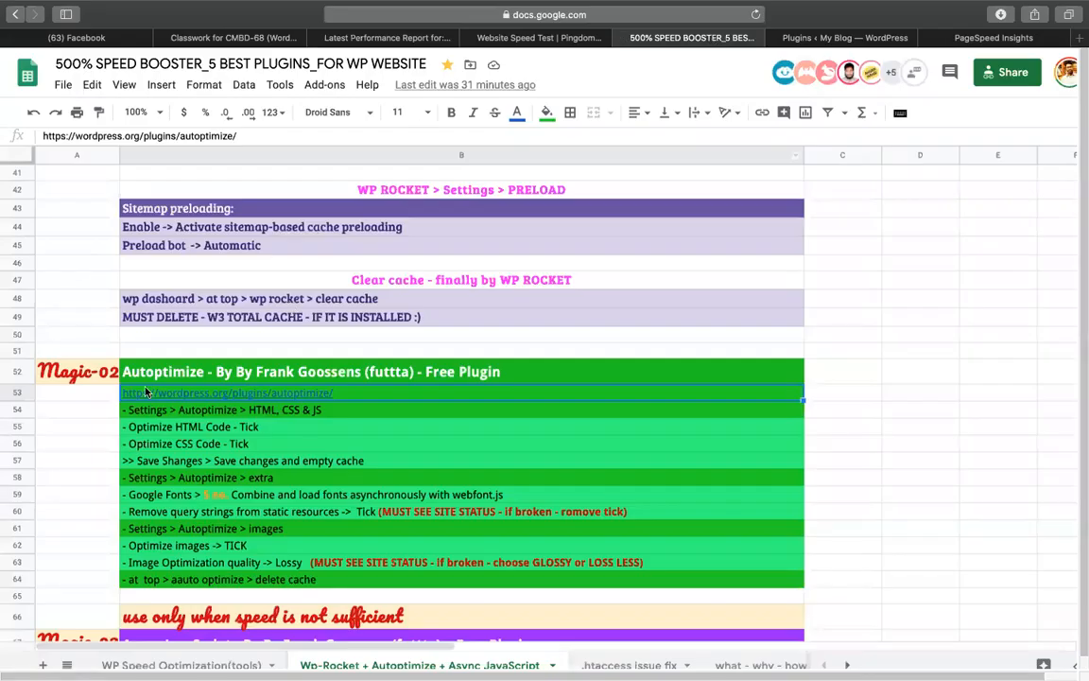
Select the guide's HTML, CSS & JS step, then open Settings > Autoptimize in WordPress
click(194, 412)
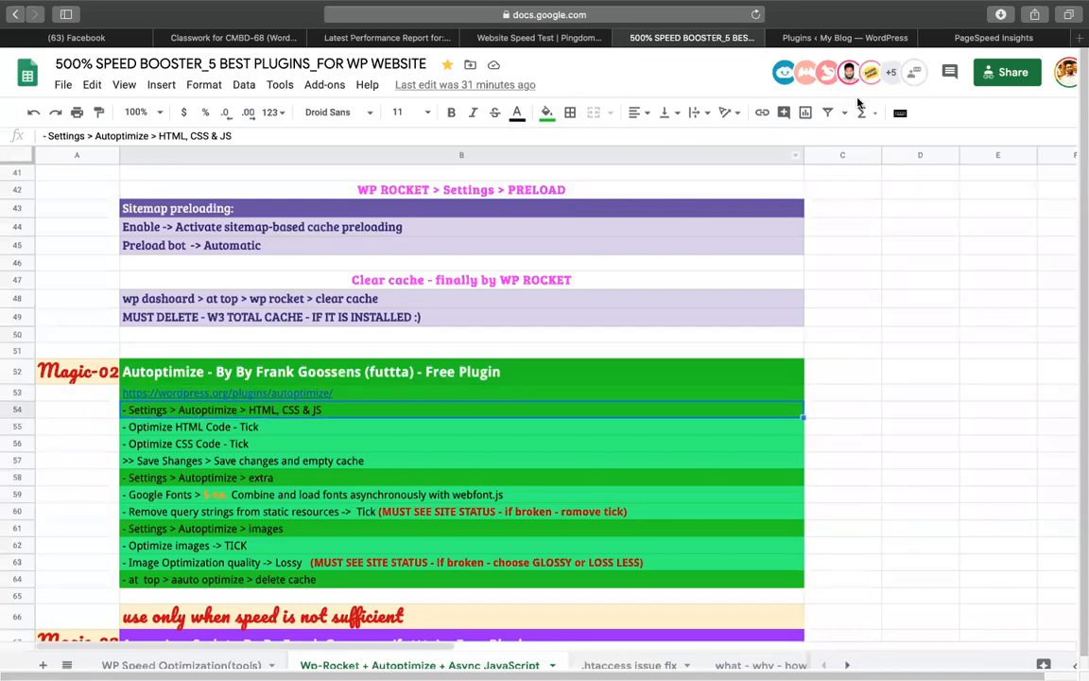
click(761, 38)
scroll(75, 529, down, 5)
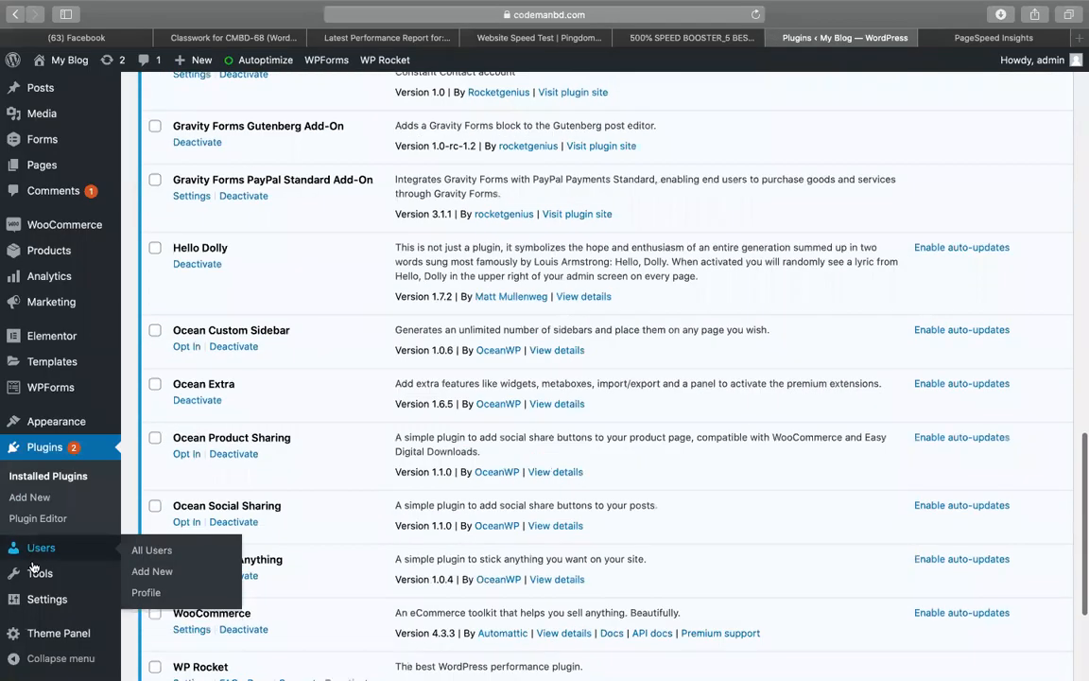
mouse_move(38, 595)
click(160, 616)
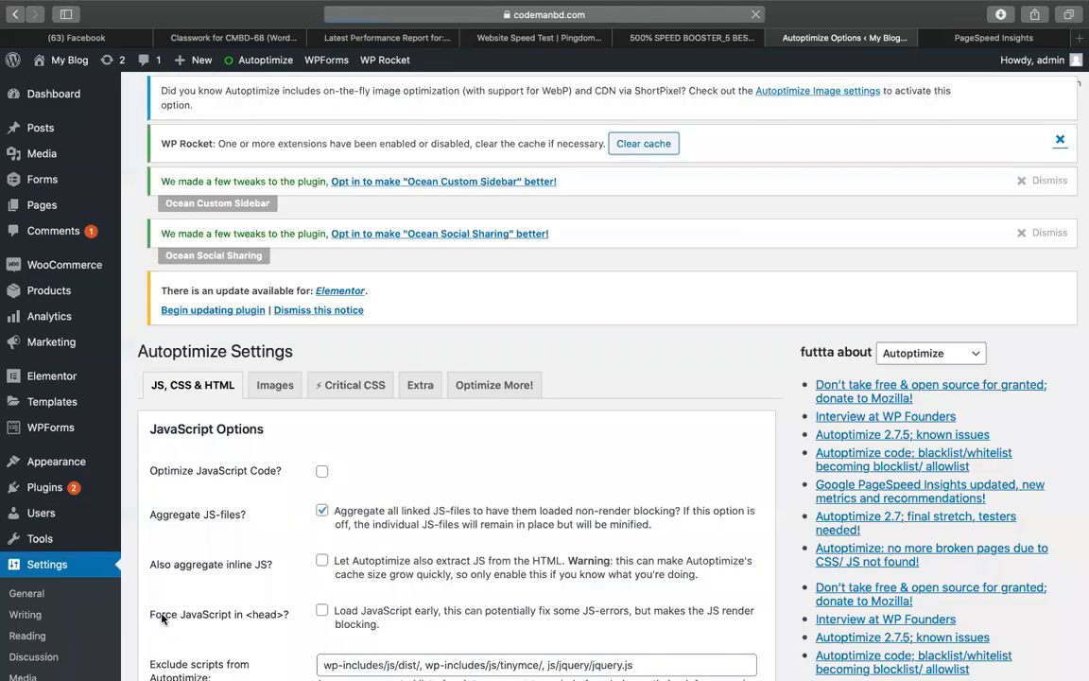
Tick Optimize CSS Code and Optimize HTML Code in Autoptimize and save the changes
scroll(359, 303, down, 3)
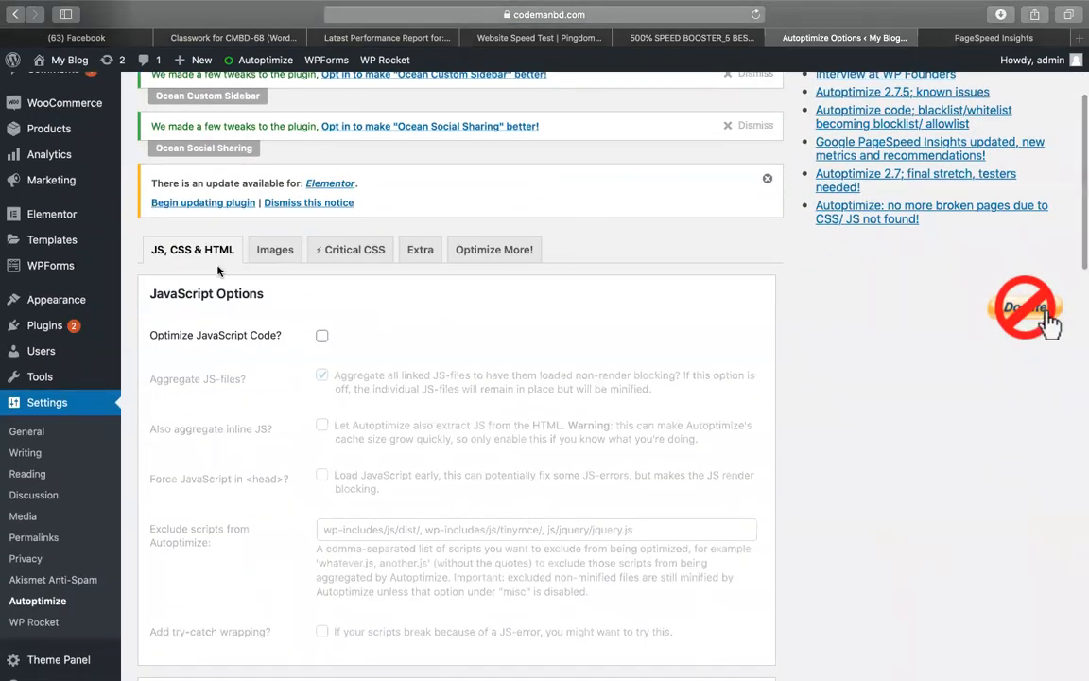
scroll(388, 356, down, 5)
click(321, 294)
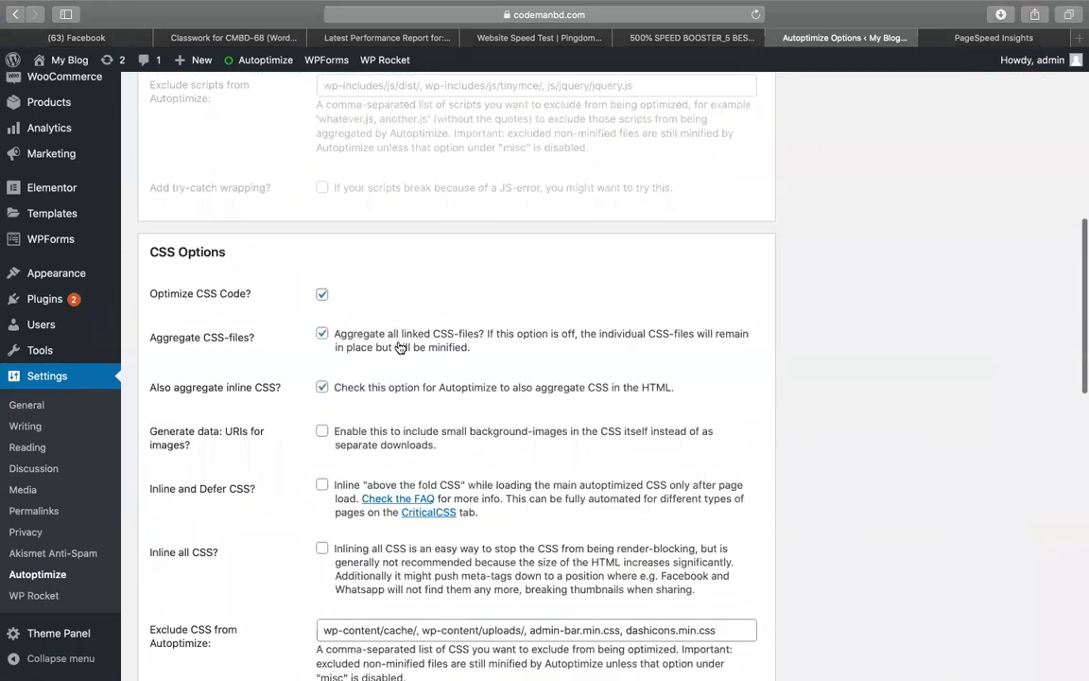
scroll(399, 347, down, 5)
click(321, 300)
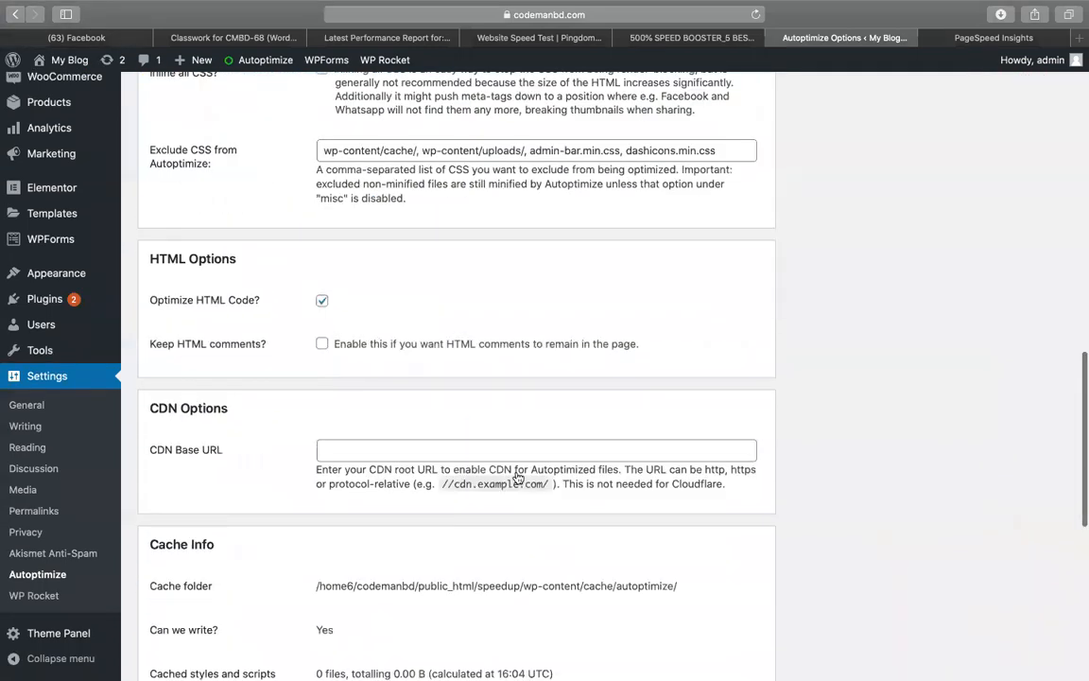
scroll(444, 423, down, 6)
click(178, 602)
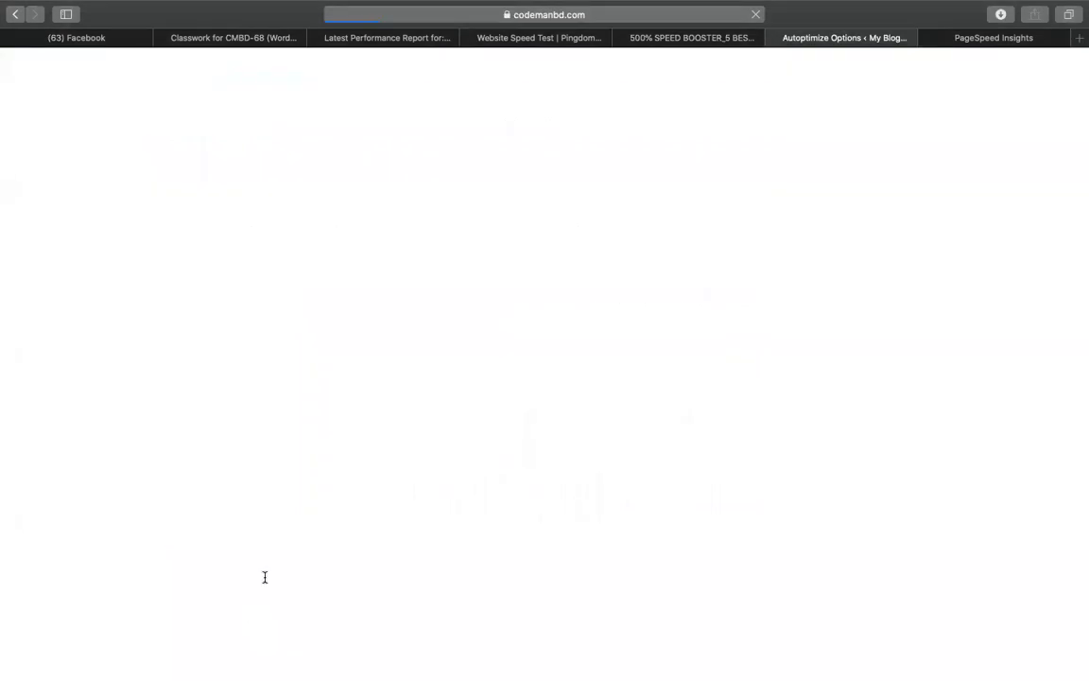
scroll(548, 357, down, 18)
scroll(547, 358, up, 20)
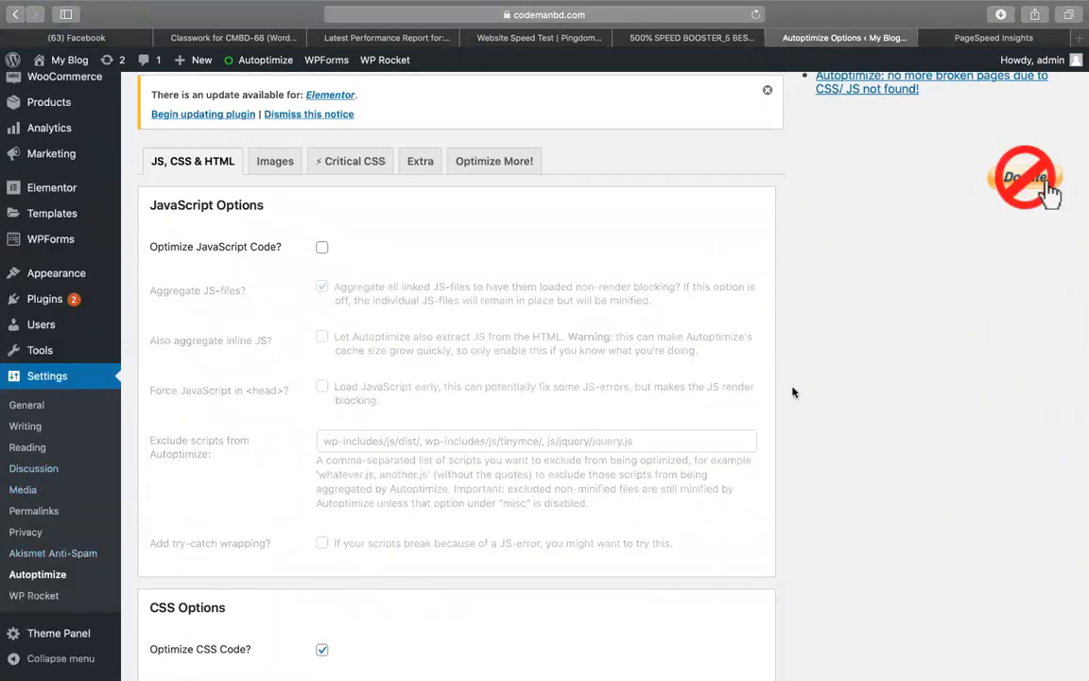
Step through the guide's HTML and CSS rows and recheck the saved Autoptimize settings
click(662, 38)
key(Down)
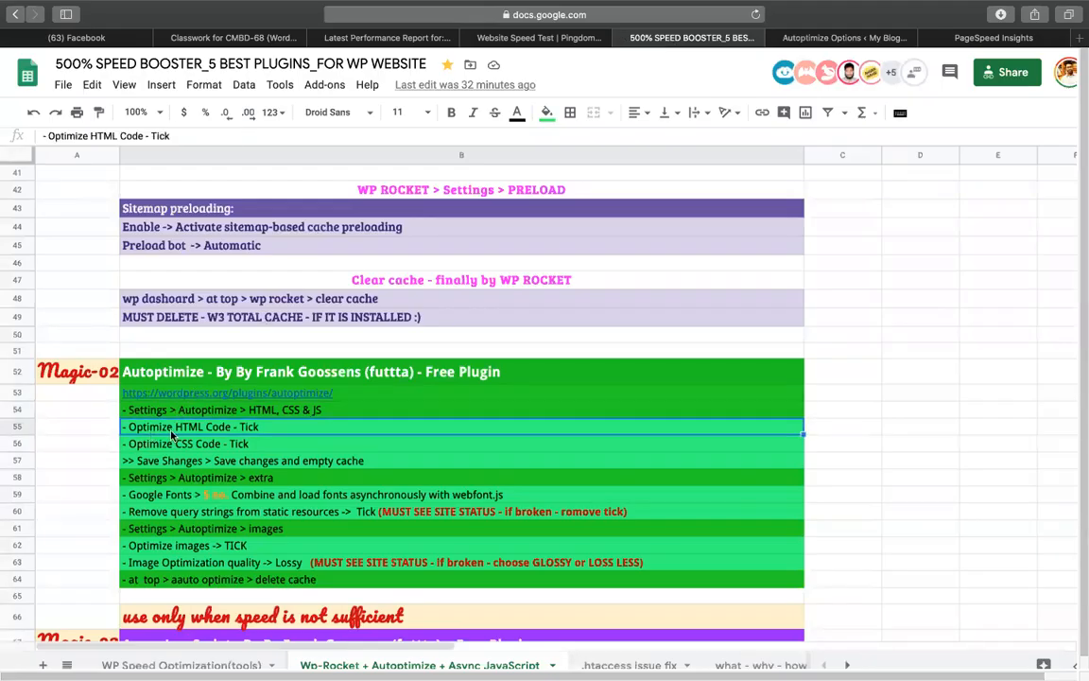
click(167, 443)
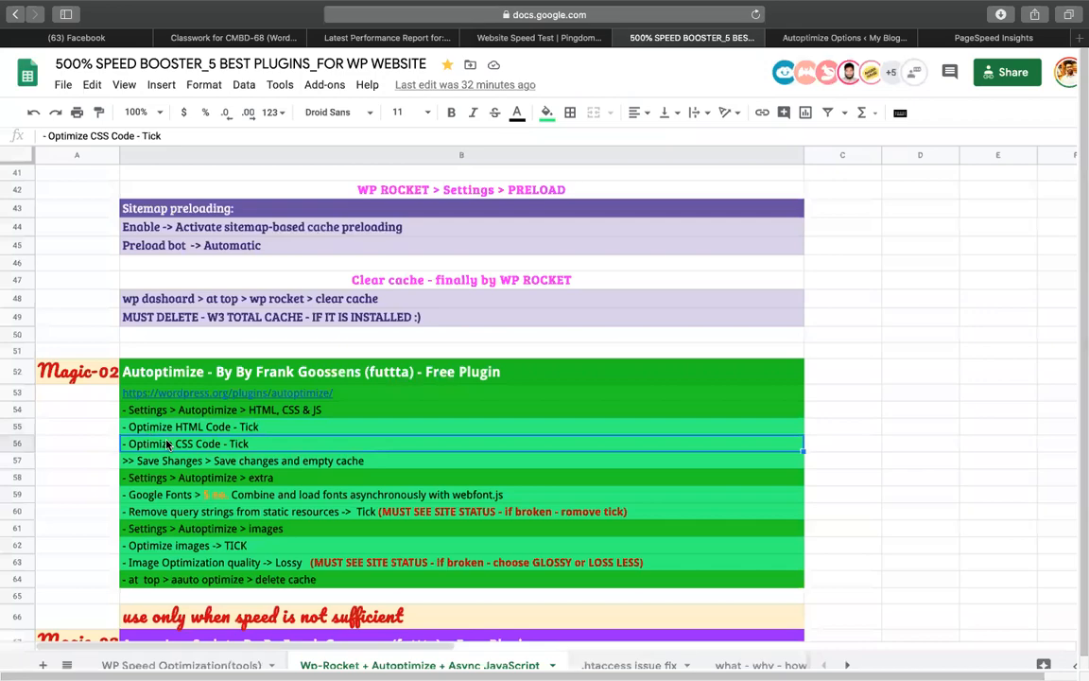
click(822, 38)
scroll(287, 237, down, 5)
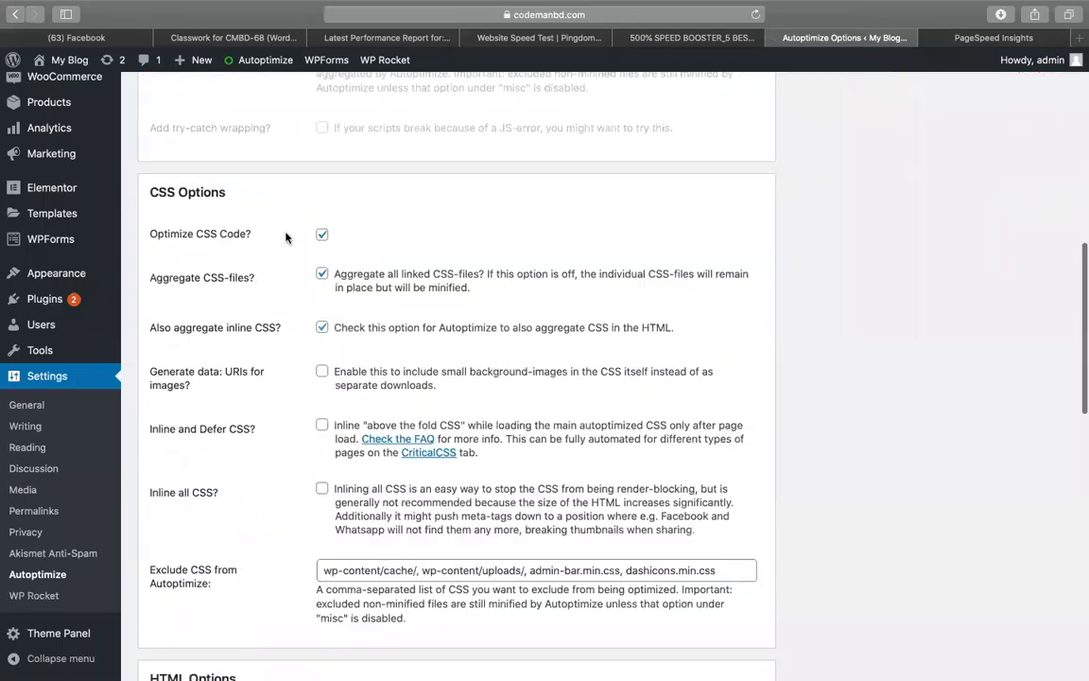
scroll(319, 237, down, 3)
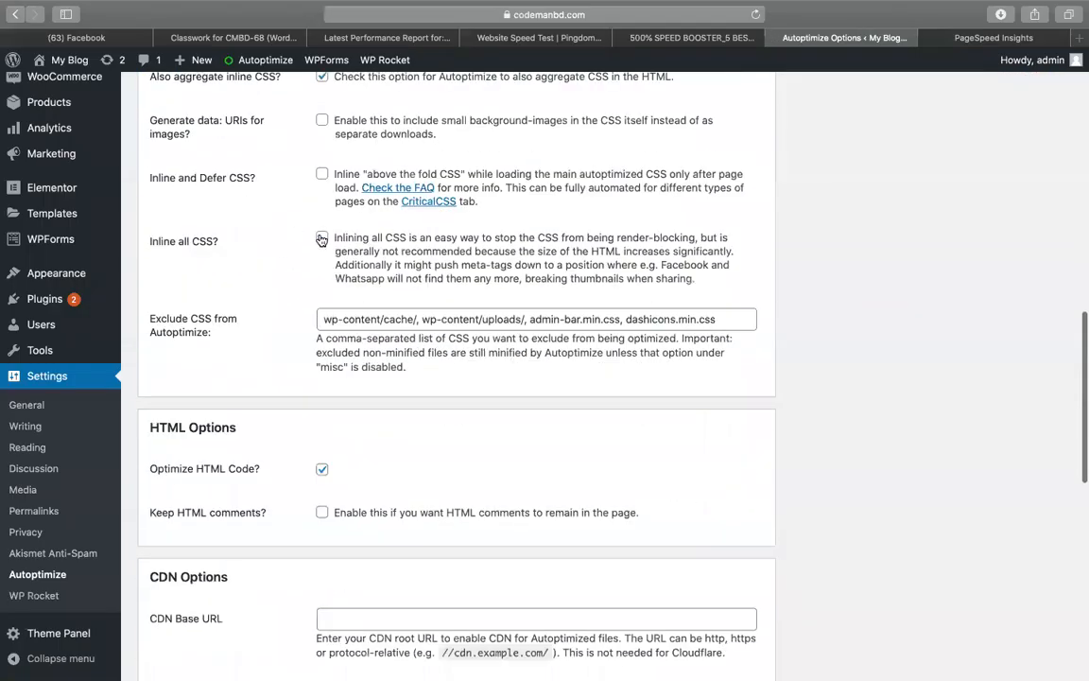
scroll(321, 239, down, 4)
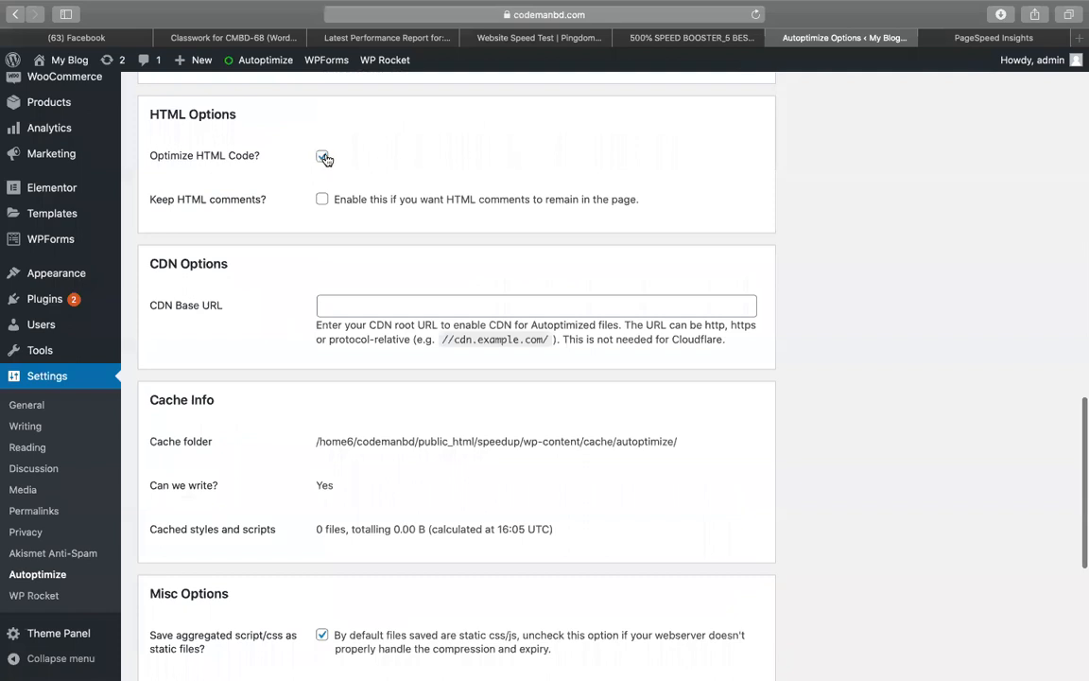
scroll(324, 159, down, 5)
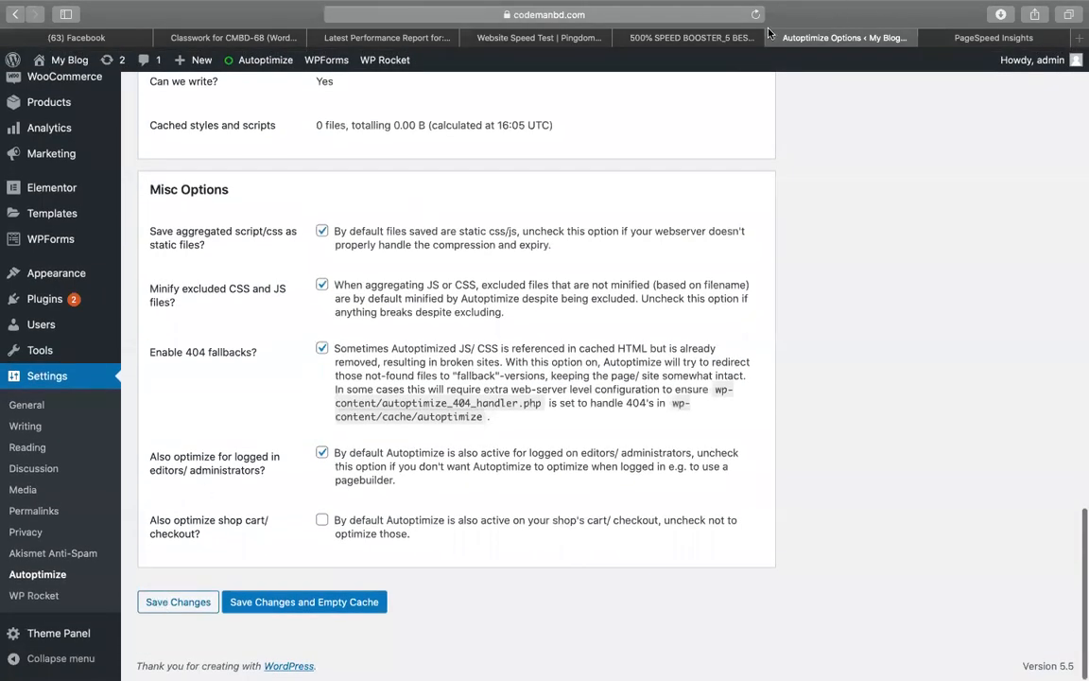
click(756, 37)
Correct 'Save Shanges' to 'Save Changes' in row 57 of the guide
double_click(170, 463)
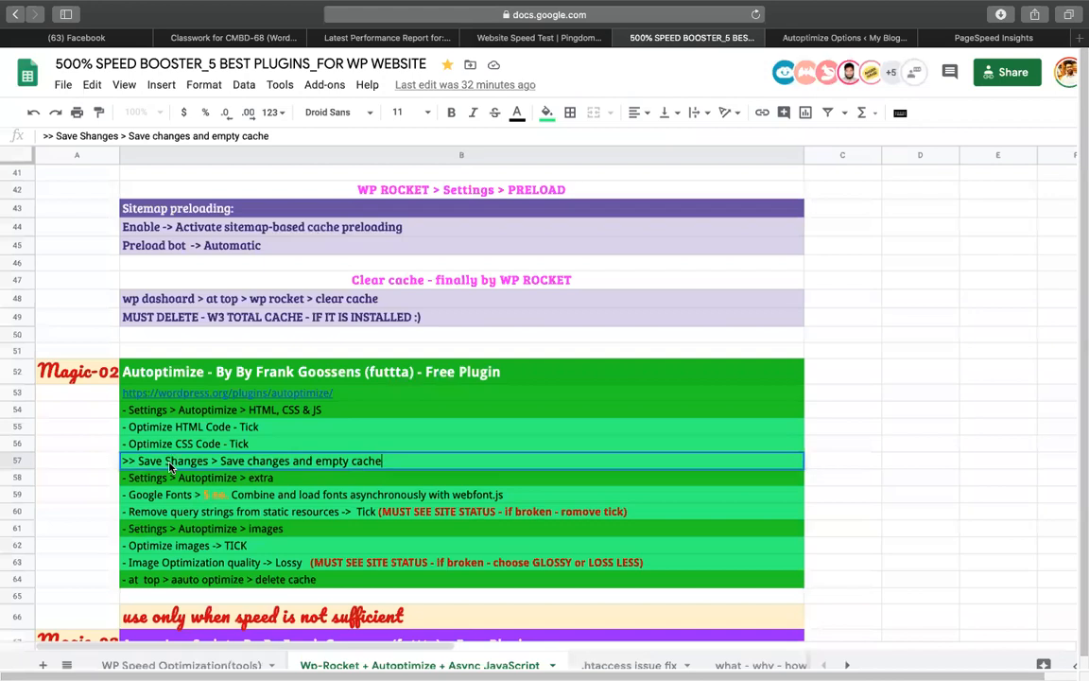
drag(137, 461, 207, 461)
click(171, 461)
key(BackSpace)
text(C)
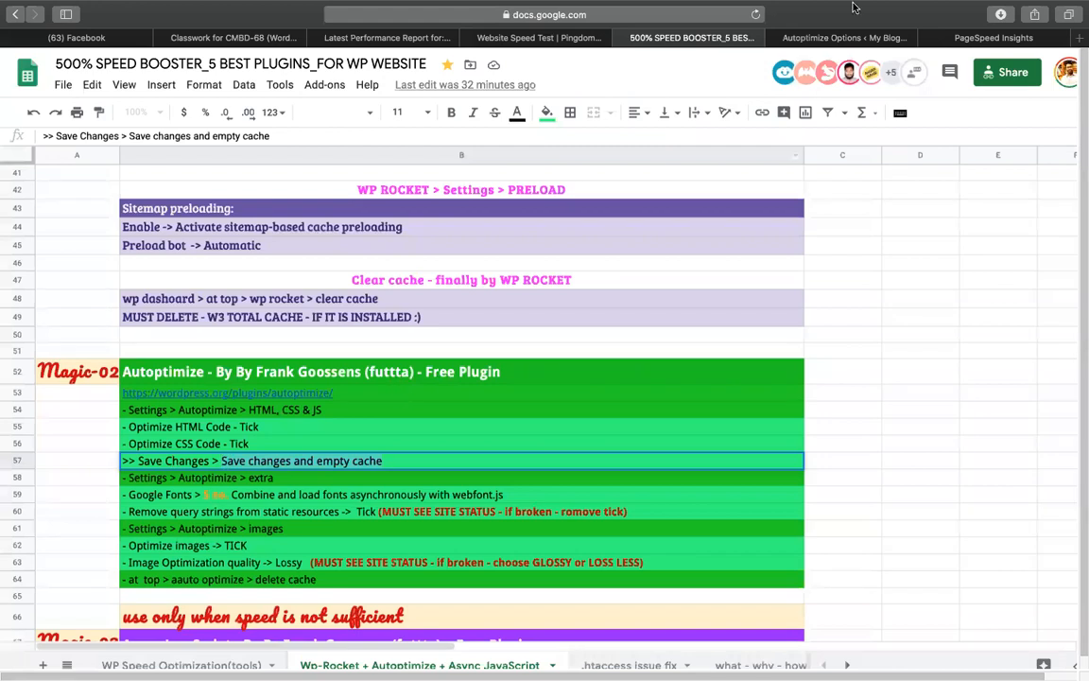
click(802, 37)
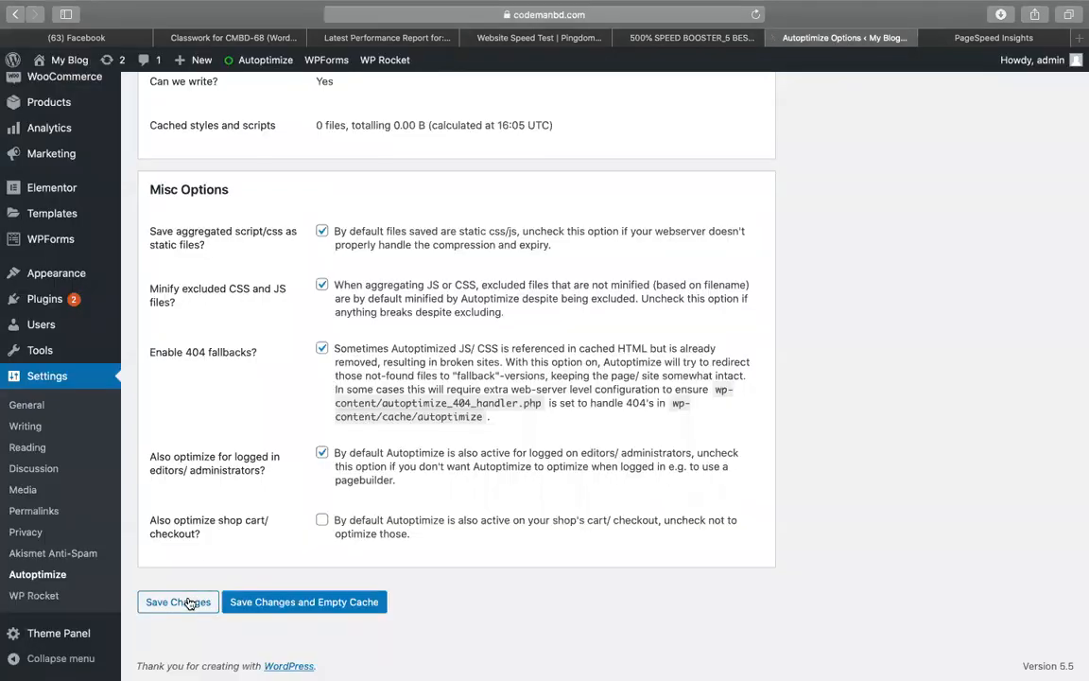
Save Autoptimize with Save Changes and Empty Cache, then confirm the guide's next Extra step
click(247, 609)
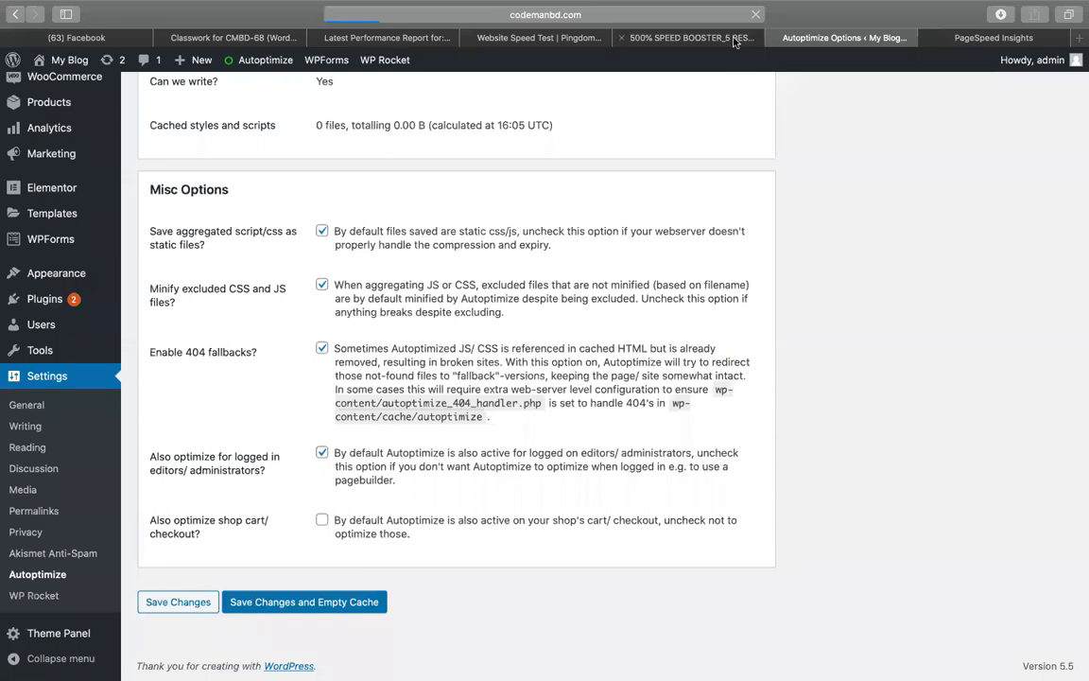
click(691, 36)
click(166, 479)
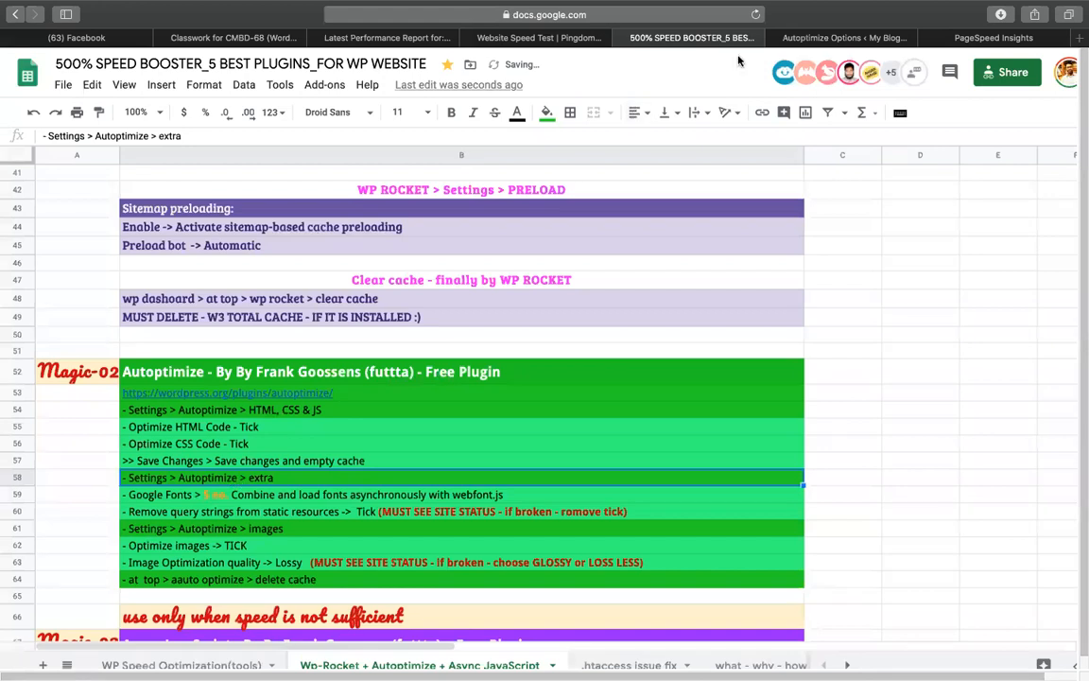
click(815, 38)
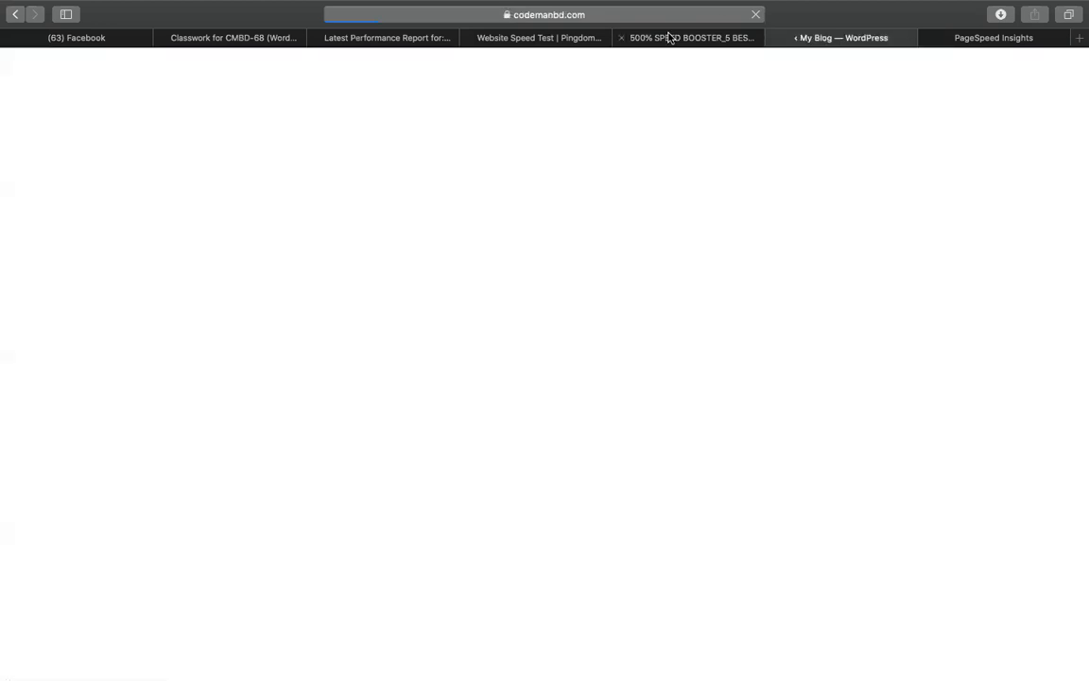
Set Autoptimize's Google Fonts option to load asynchronously with webfont.js
click(671, 37)
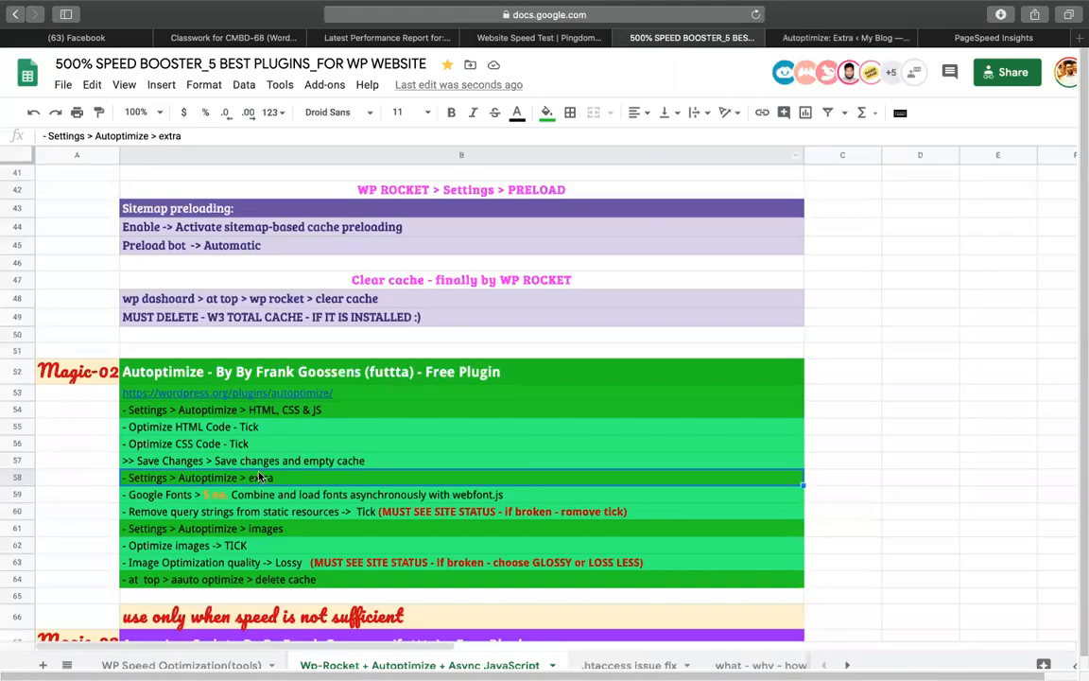
click(191, 493)
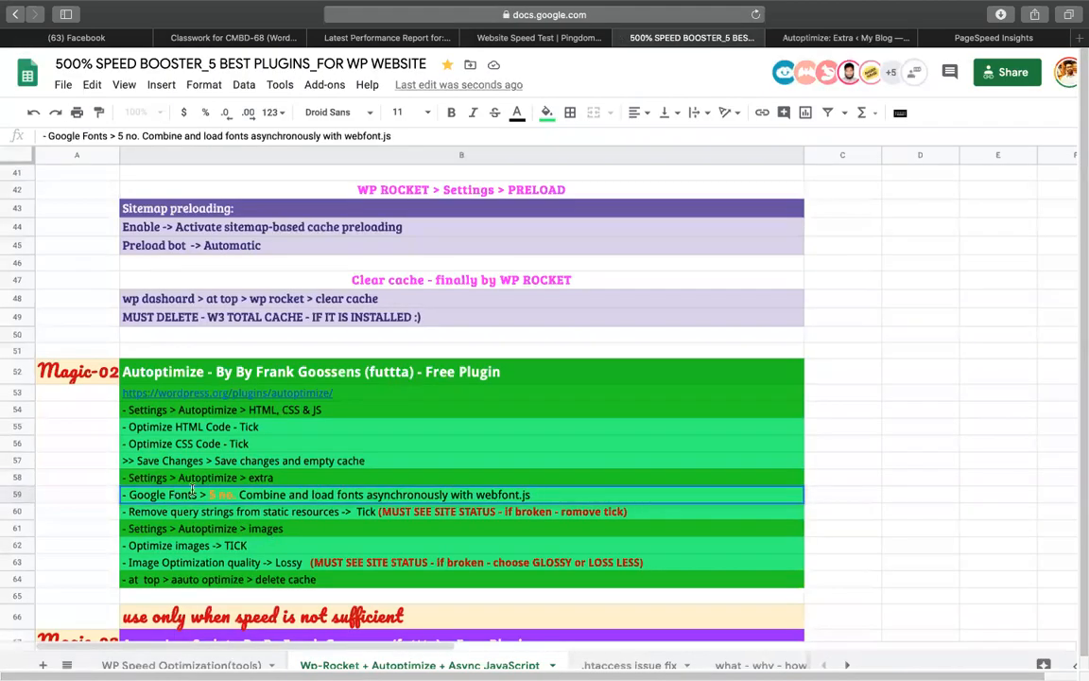
double_click(262, 494)
click(833, 38)
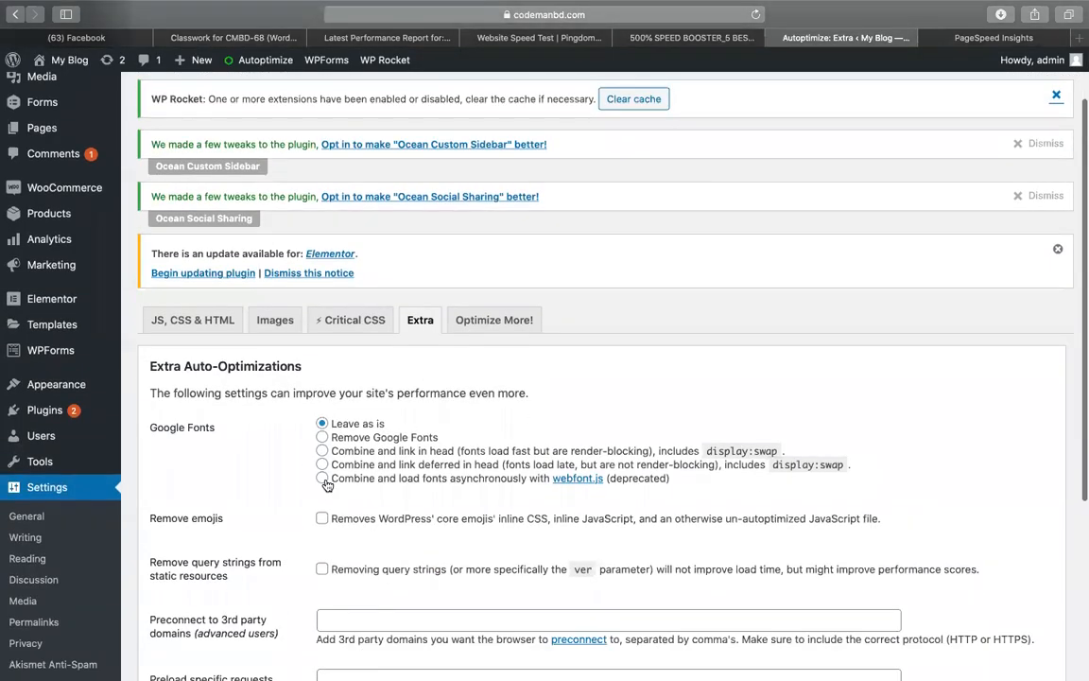
click(322, 478)
Tick 'Remove query strings from static resources' in Autoptimize's Extra settings
click(720, 39)
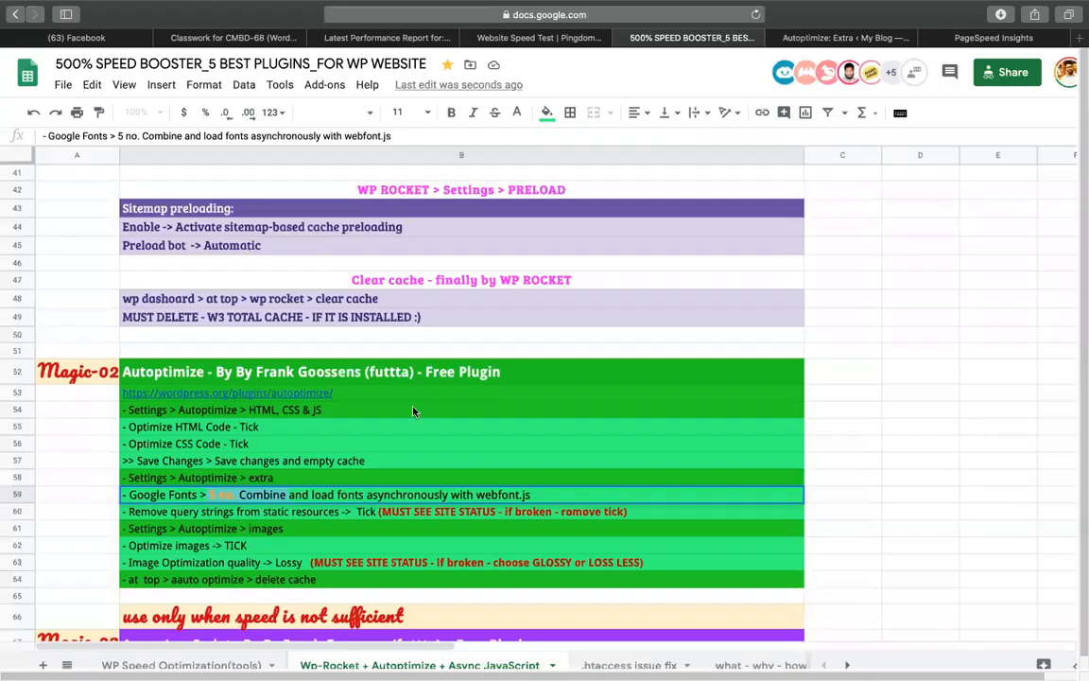
click(170, 511)
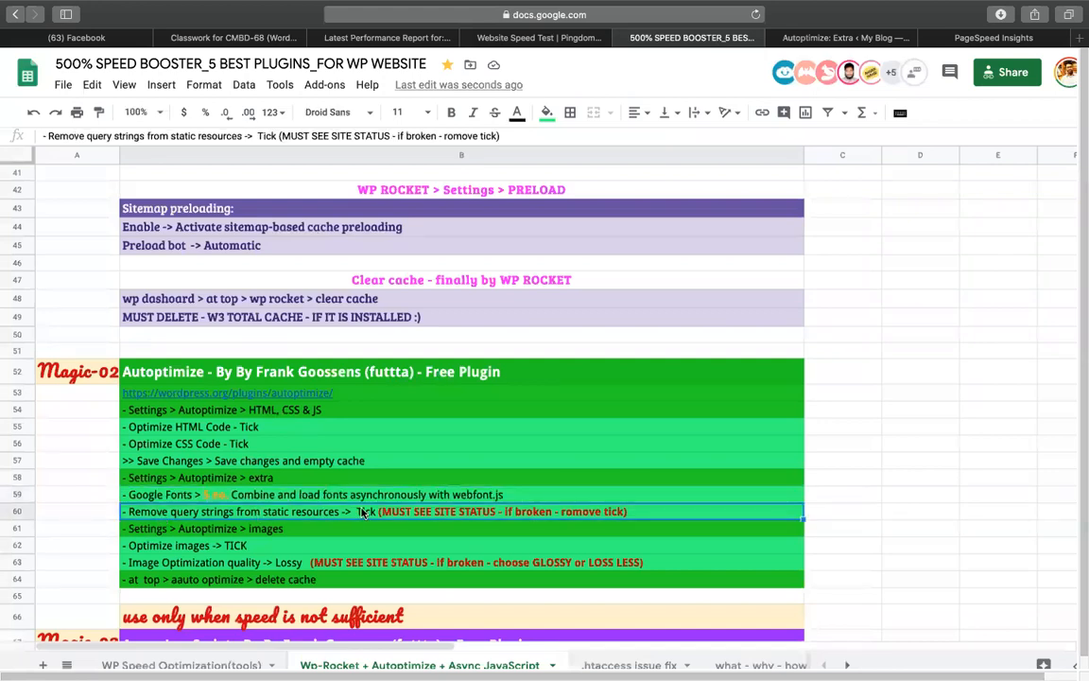
click(846, 37)
scroll(519, 375, down, 5)
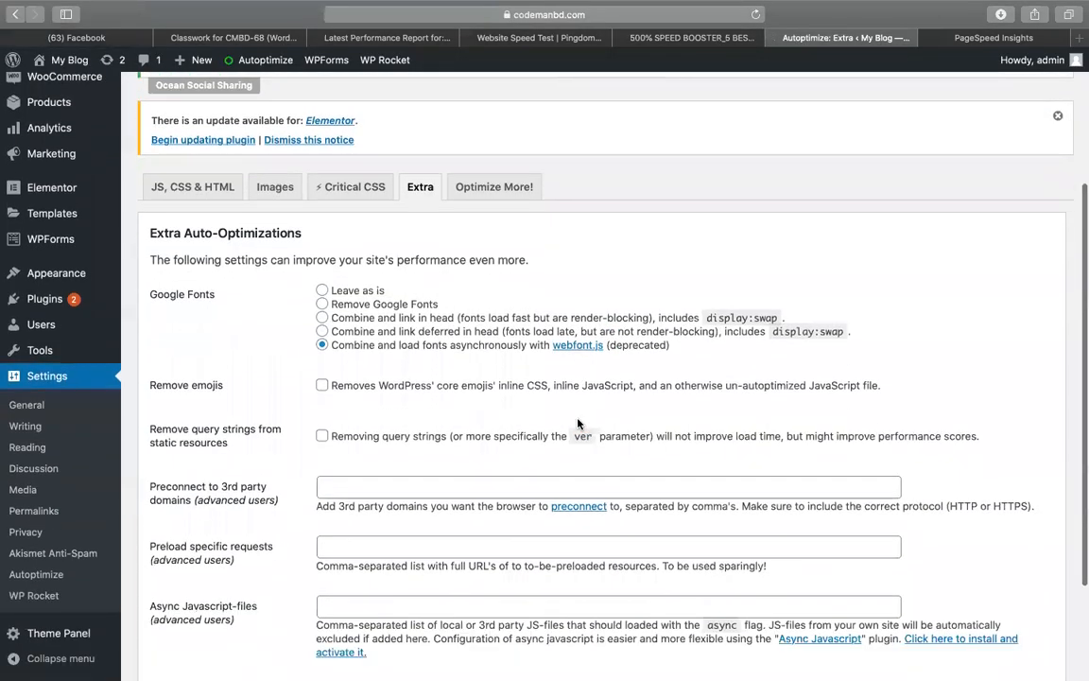
drag(201, 367, 243, 364)
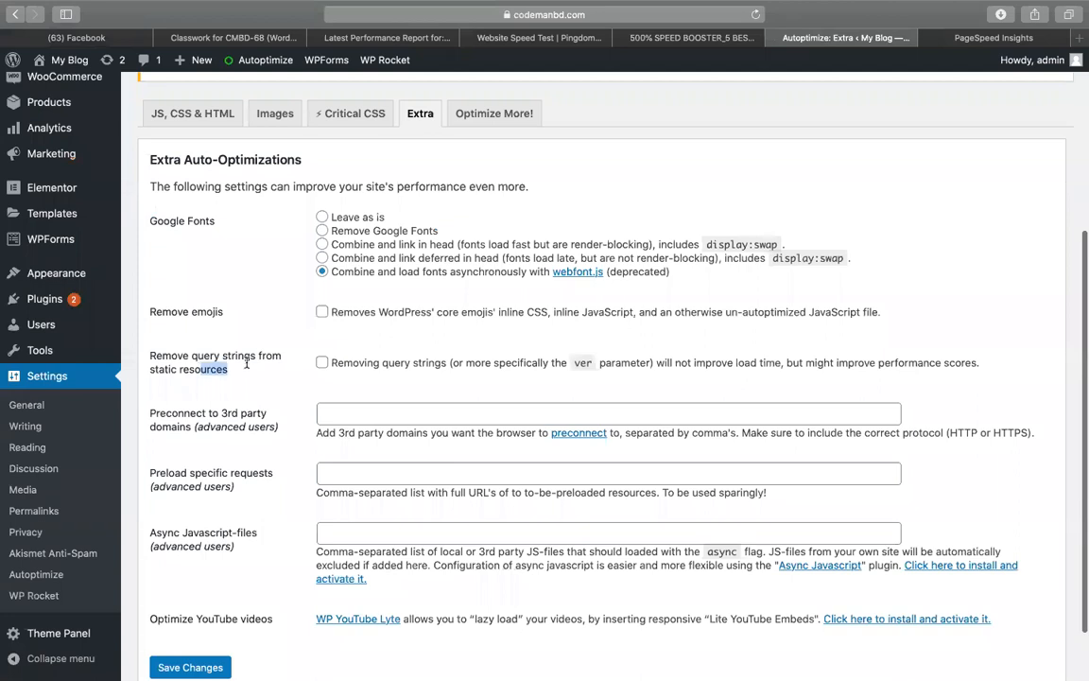
drag(149, 354, 315, 350)
click(321, 362)
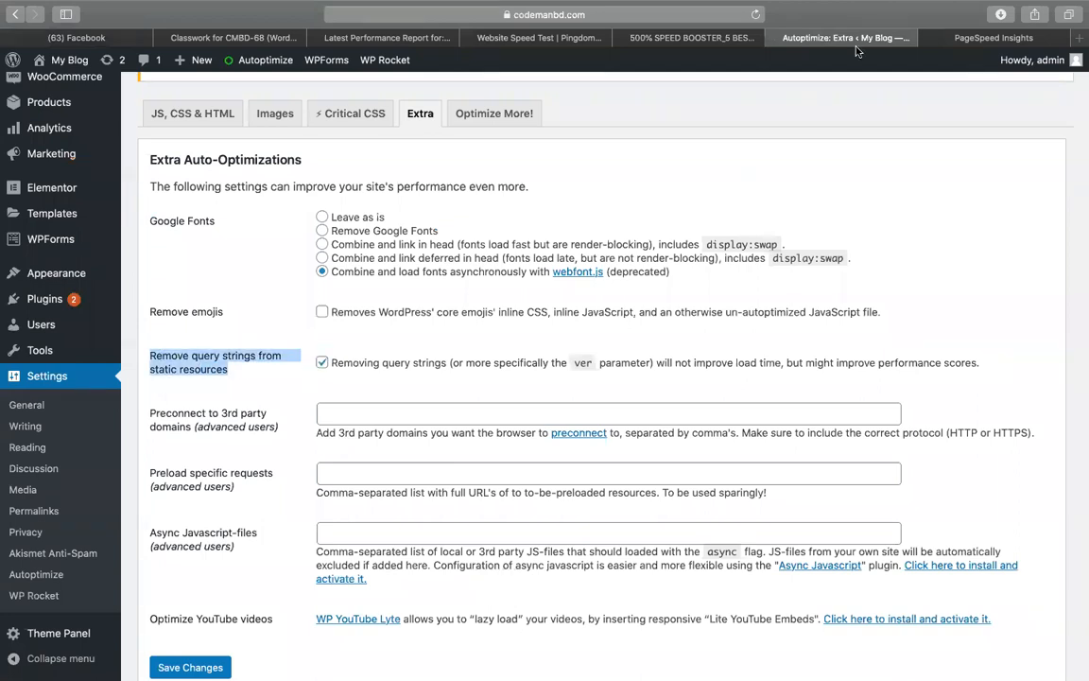
Move down the guide spreadsheet to the next instruction row
click(640, 38)
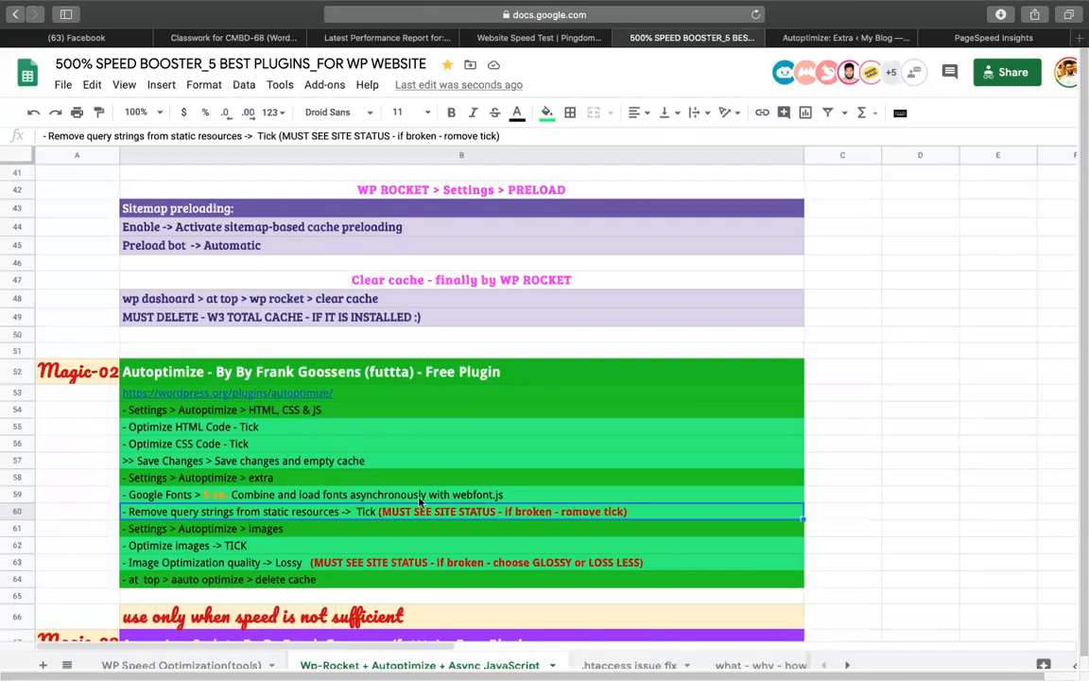
click(794, 38)
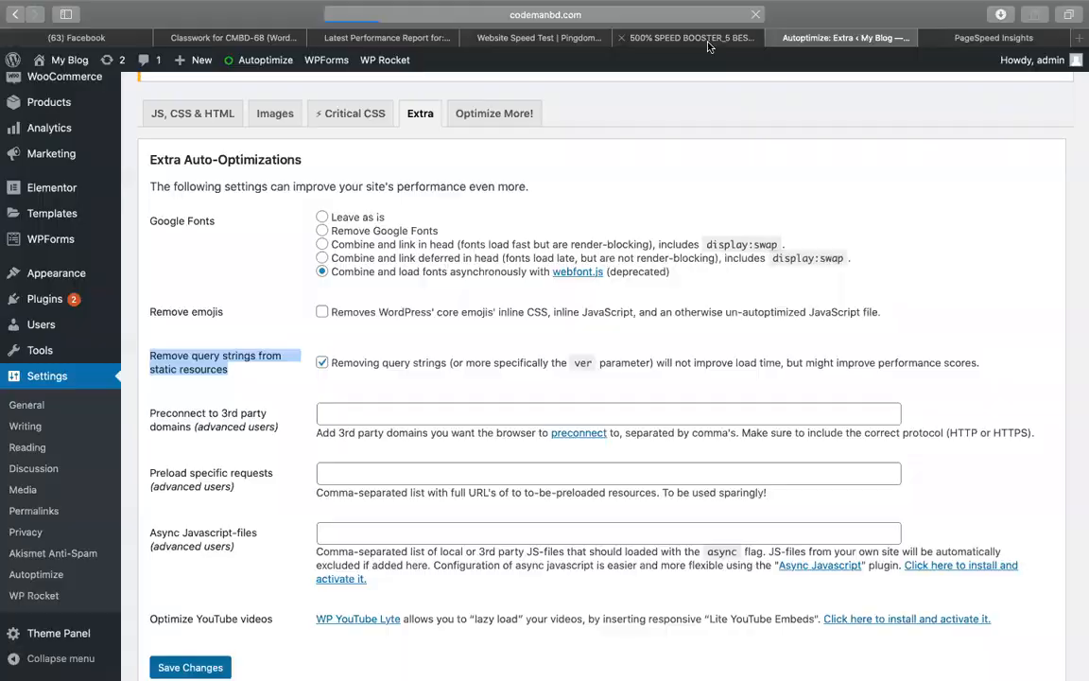
click(640, 39)
key(Down)
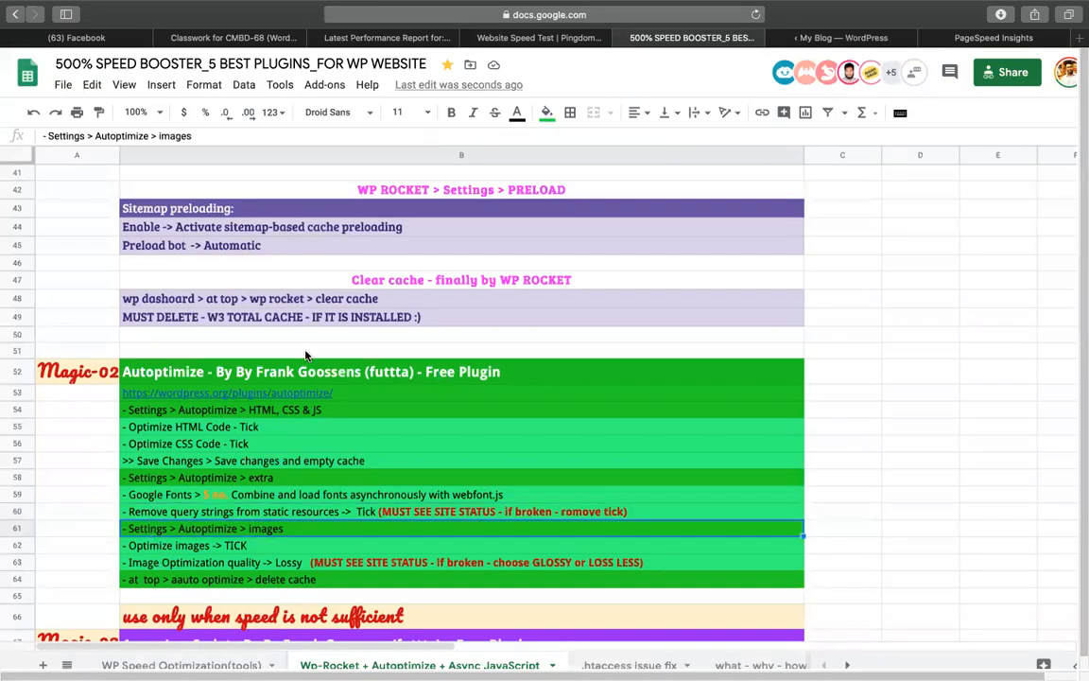
Following the guide's image rows, tick Optimize Images, choose Lossy quality and save
click(819, 40)
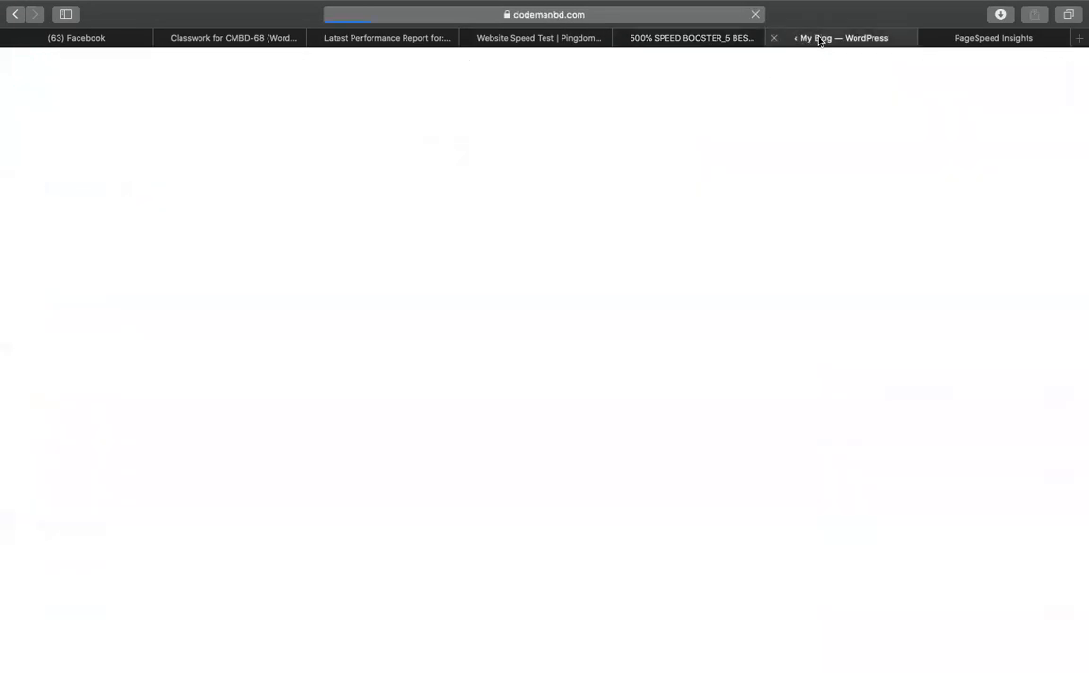
scroll(702, 229, down, 8)
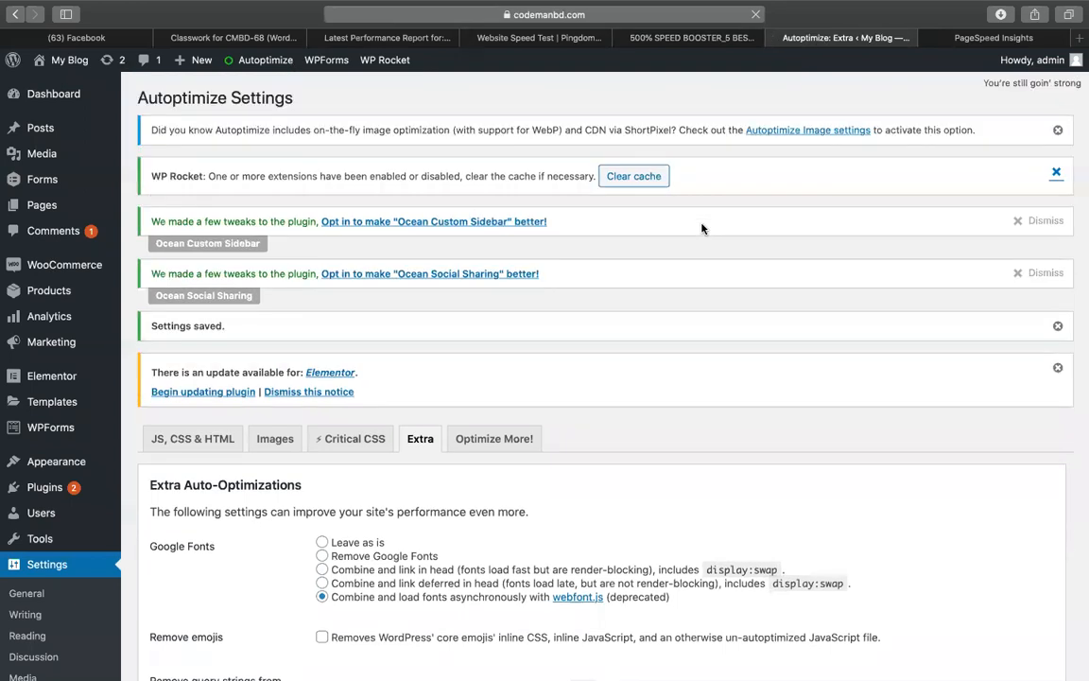
click(643, 38)
click(236, 546)
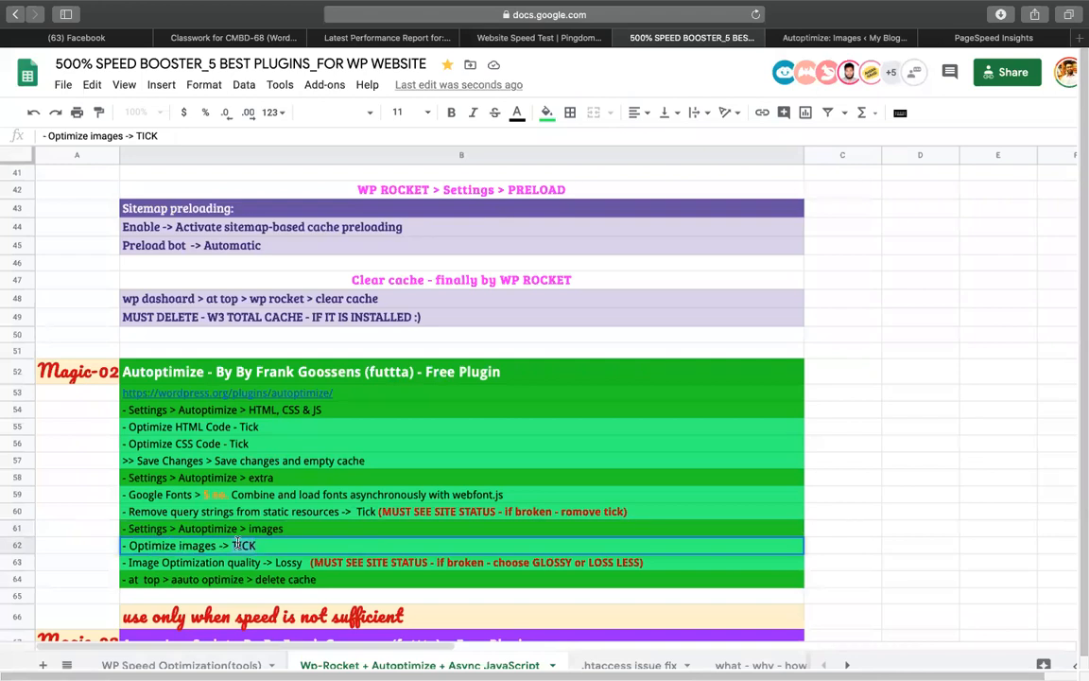
click(180, 564)
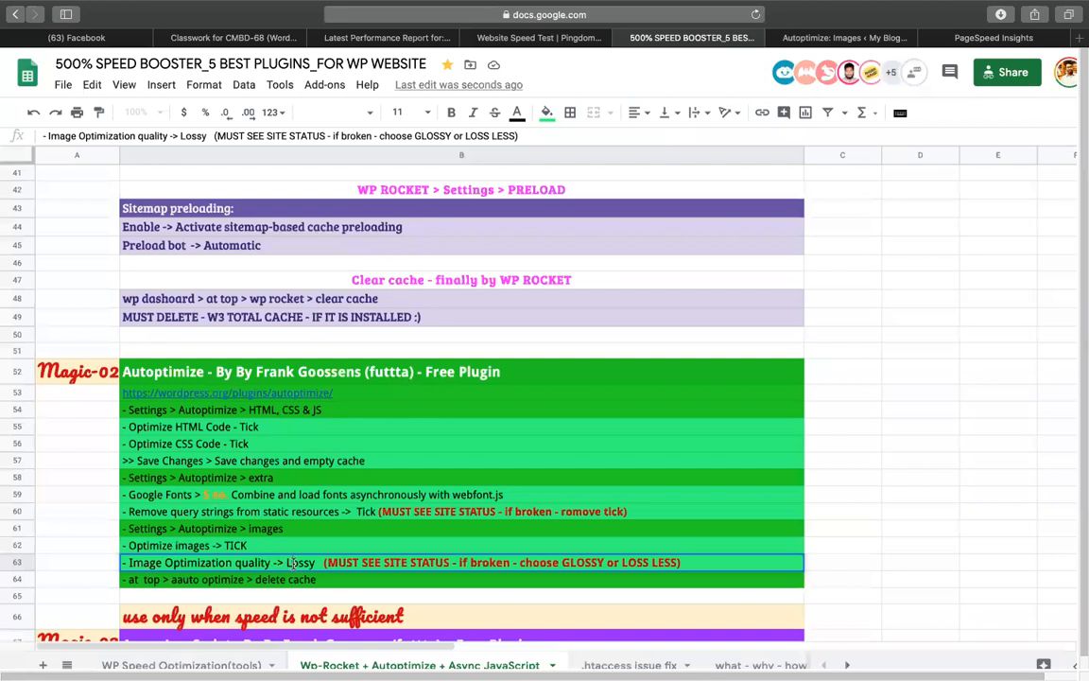
click(790, 38)
scroll(472, 379, down, 3)
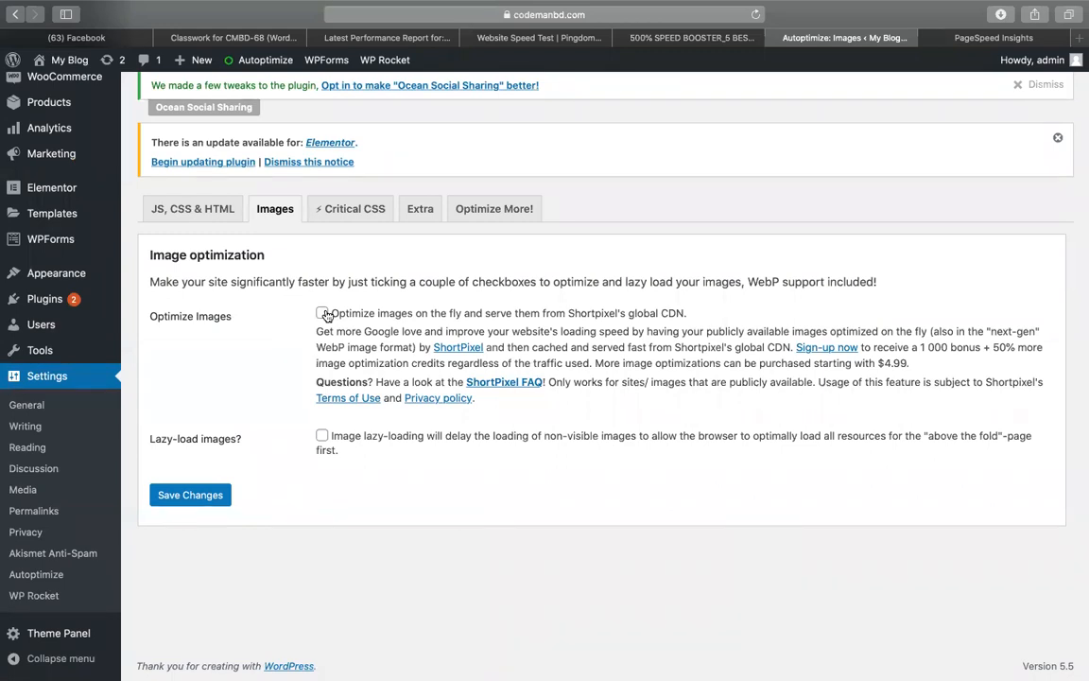
click(322, 313)
click(335, 439)
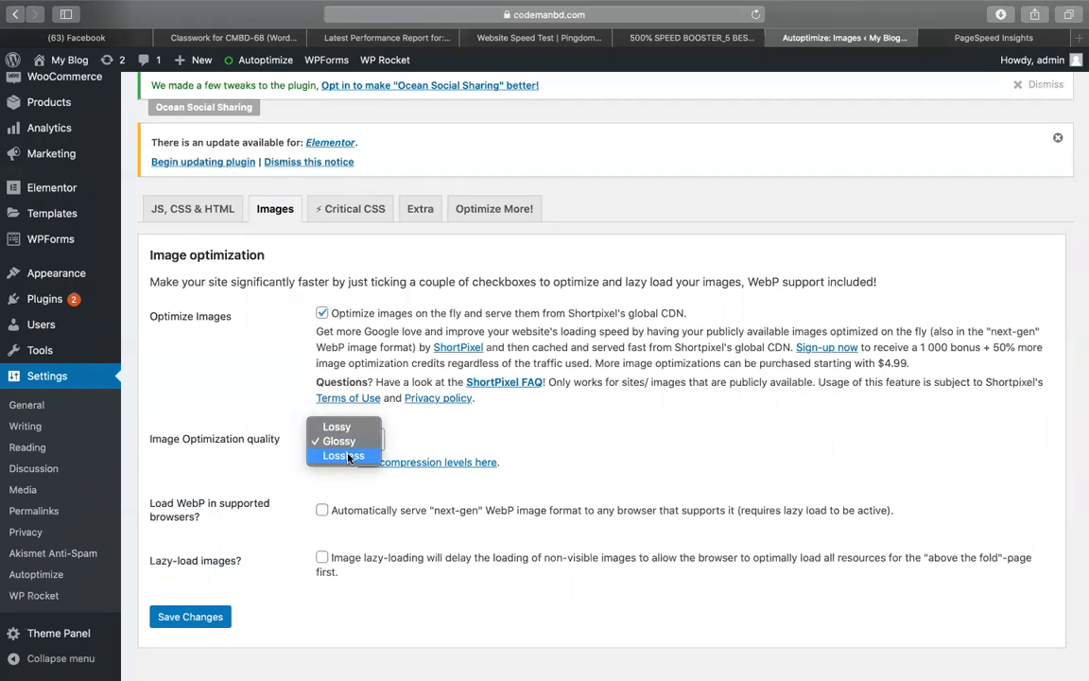
click(348, 430)
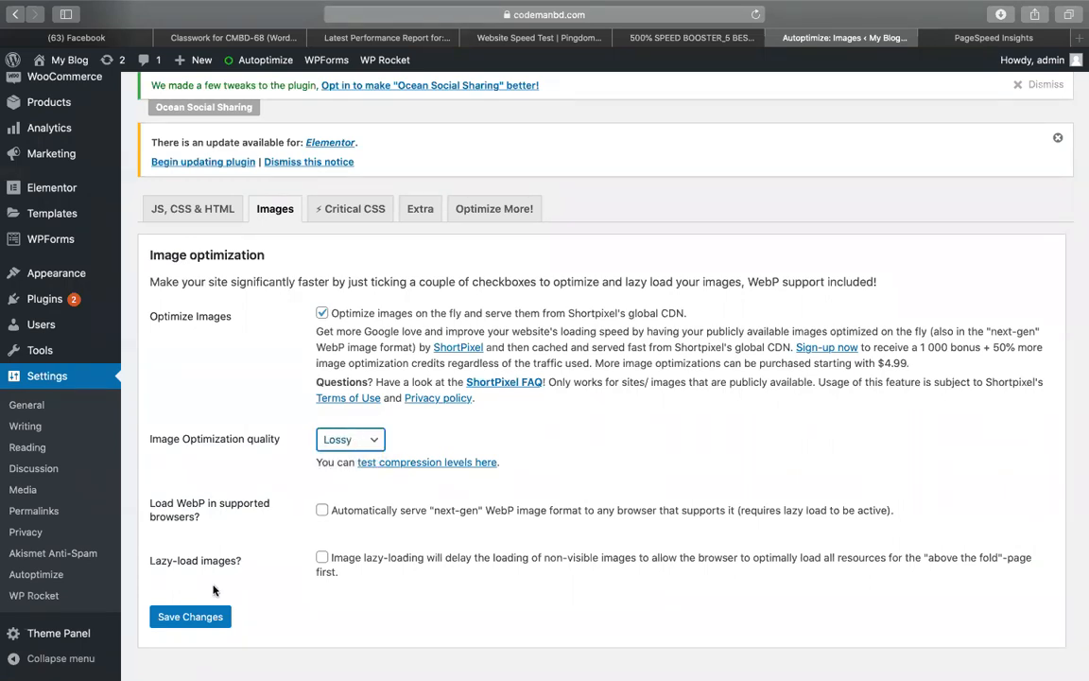
click(189, 616)
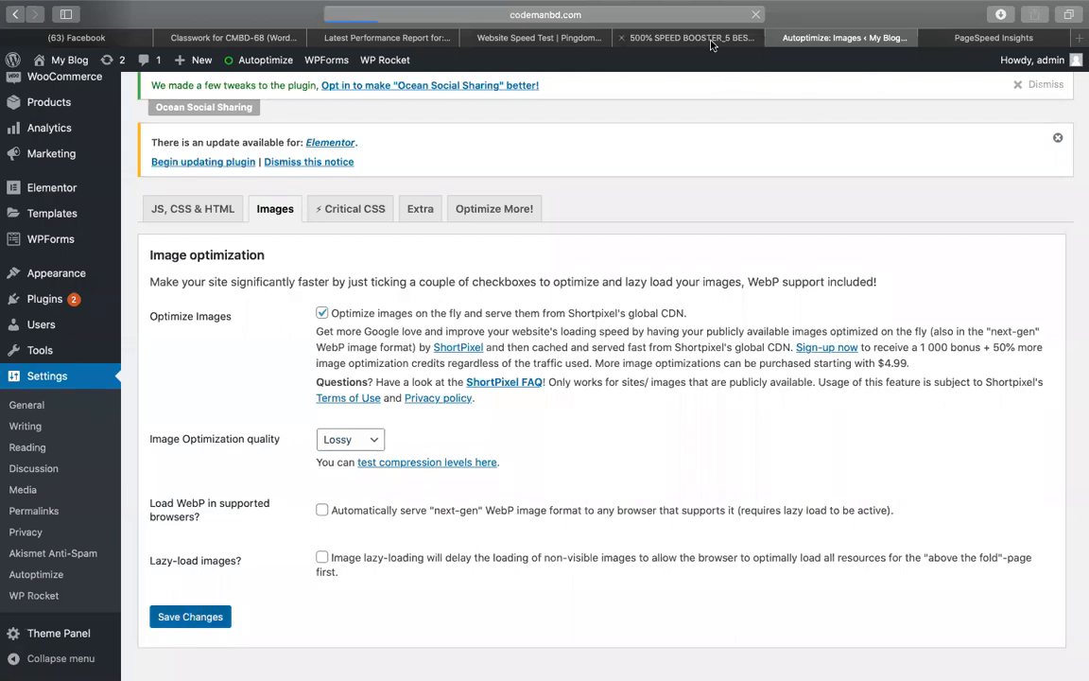
Start a new Pingdom test and rerun PageSpeed Insights on codemanbd.com/speedup
click(644, 40)
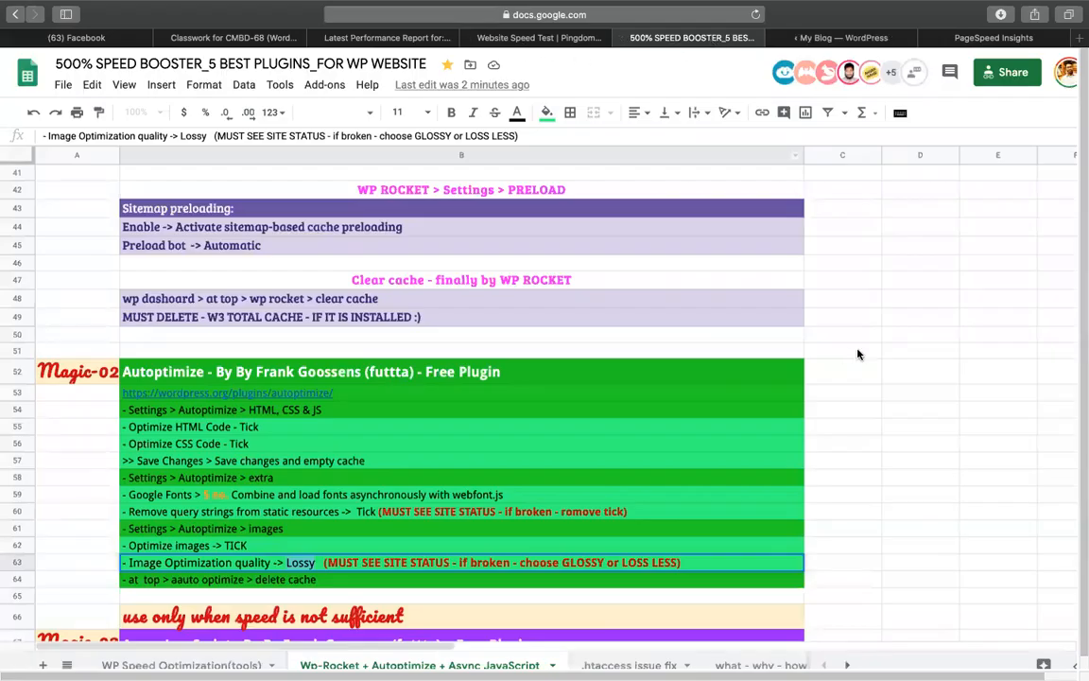
click(540, 39)
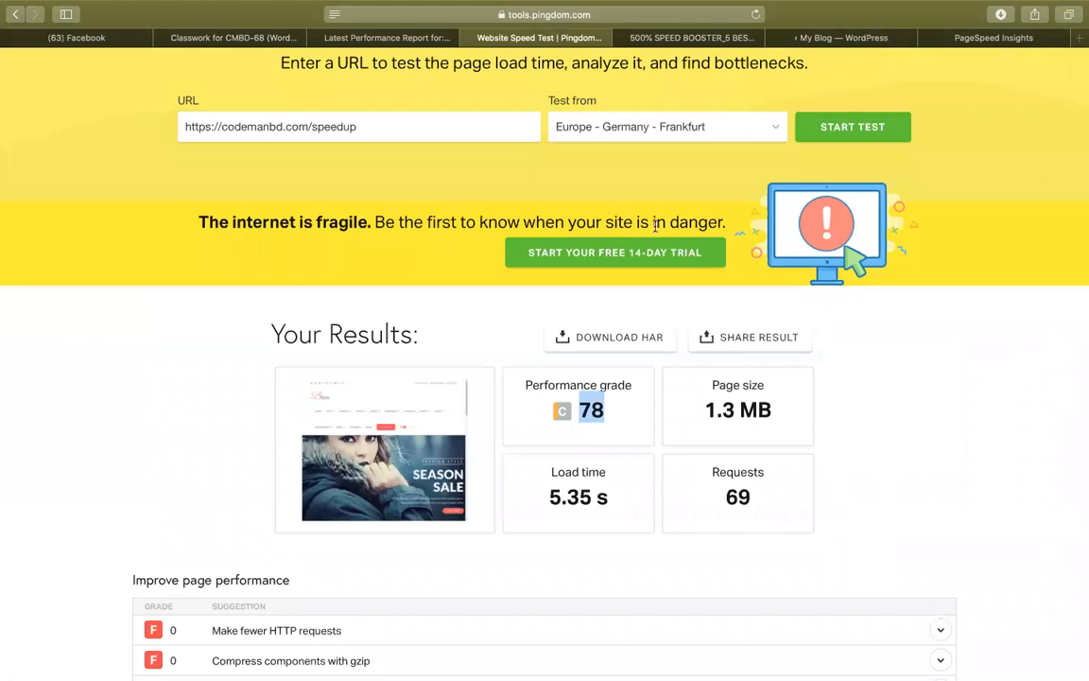
click(875, 127)
click(1004, 36)
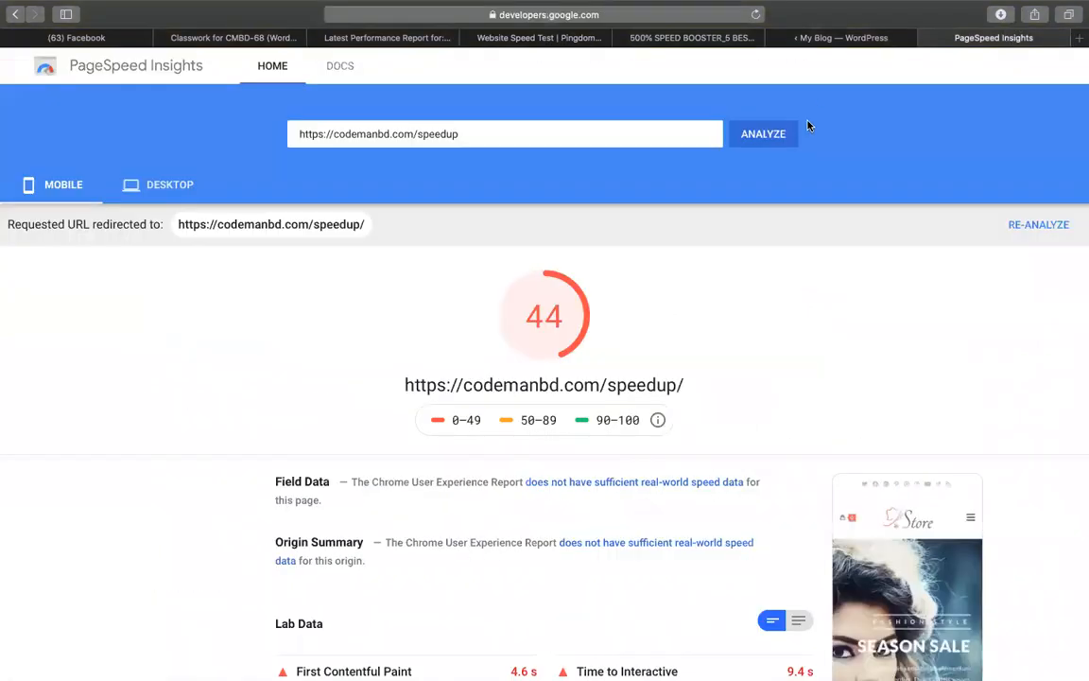
click(768, 142)
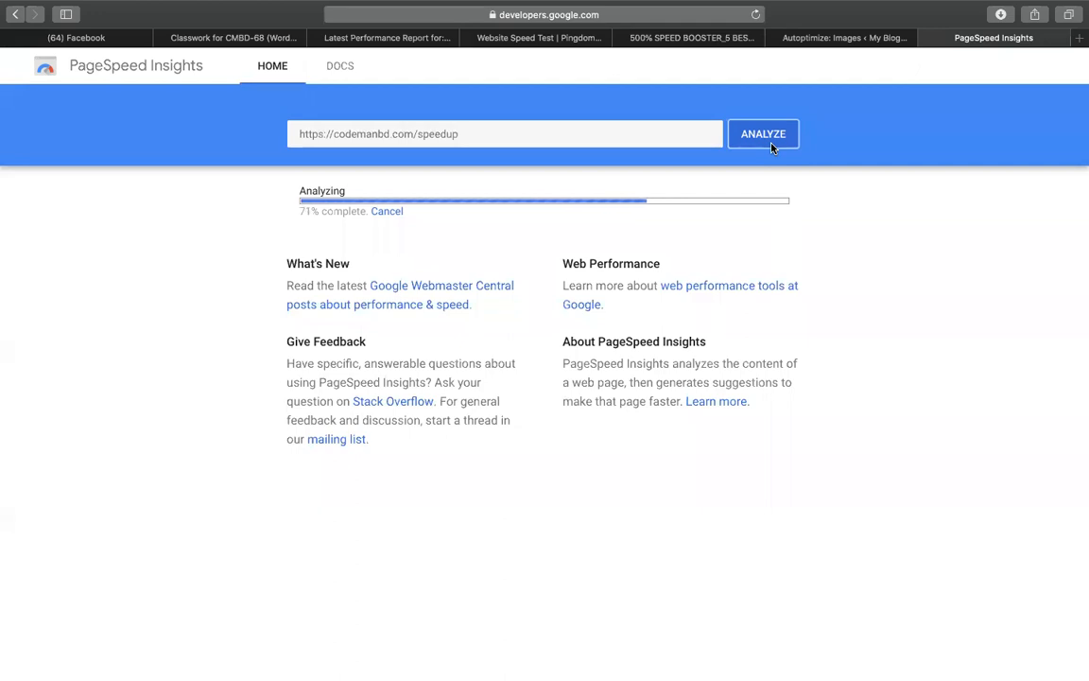
View the new PageSpeed Insights desktop score of 58
click(825, 39)
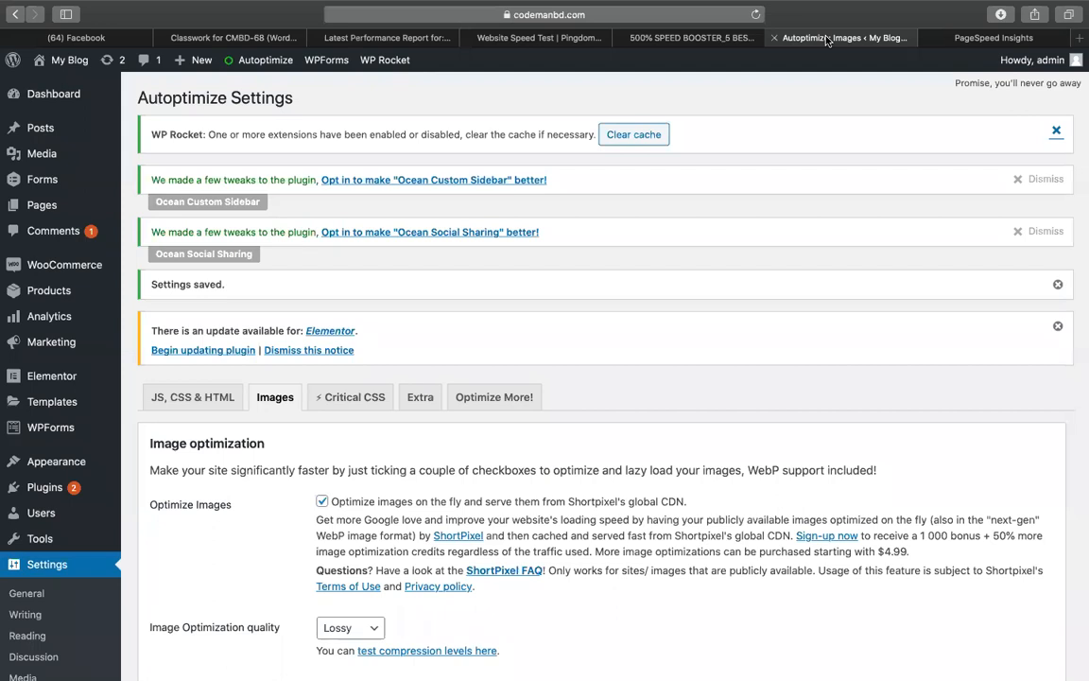
click(659, 41)
click(819, 42)
click(981, 39)
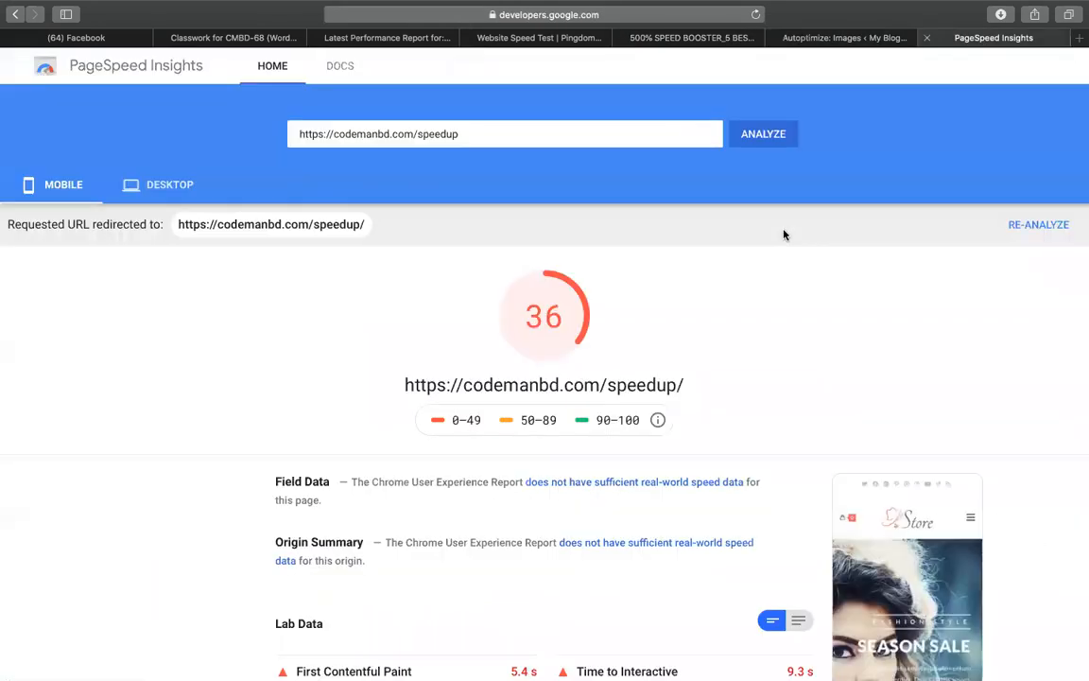
scroll(783, 235, down, 14)
scroll(687, 384, up, 2)
scroll(686, 384, up, 12)
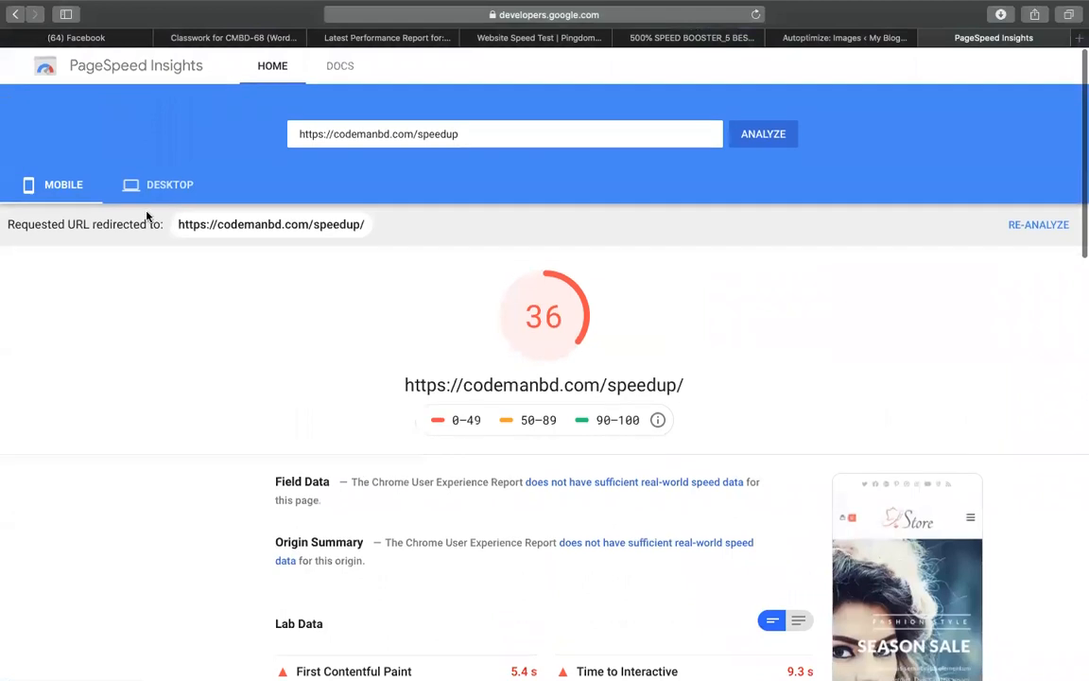
click(159, 185)
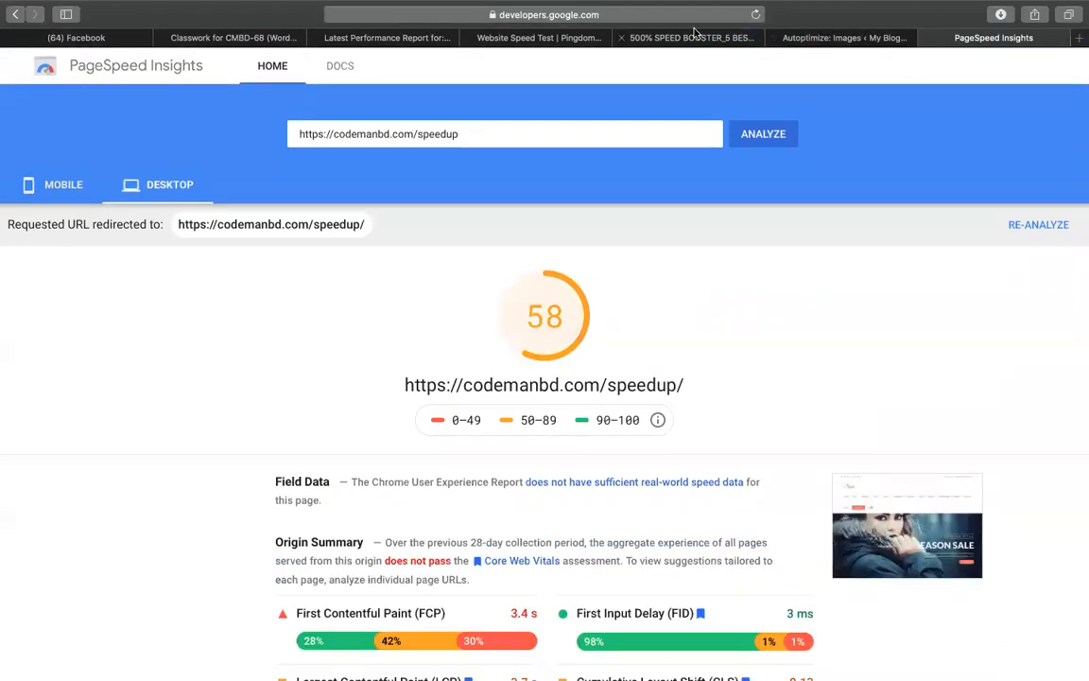
Compare the GTmetrix report and read the new Pingdom performance grade of 77
click(628, 36)
click(529, 40)
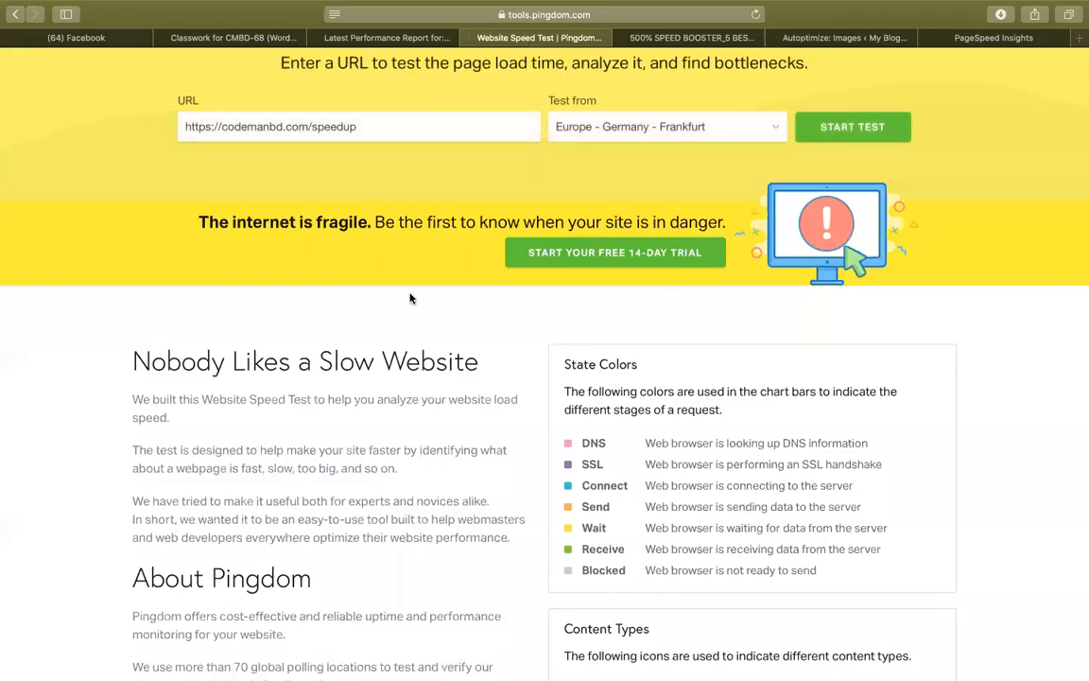
scroll(411, 296, up, 3)
click(406, 39)
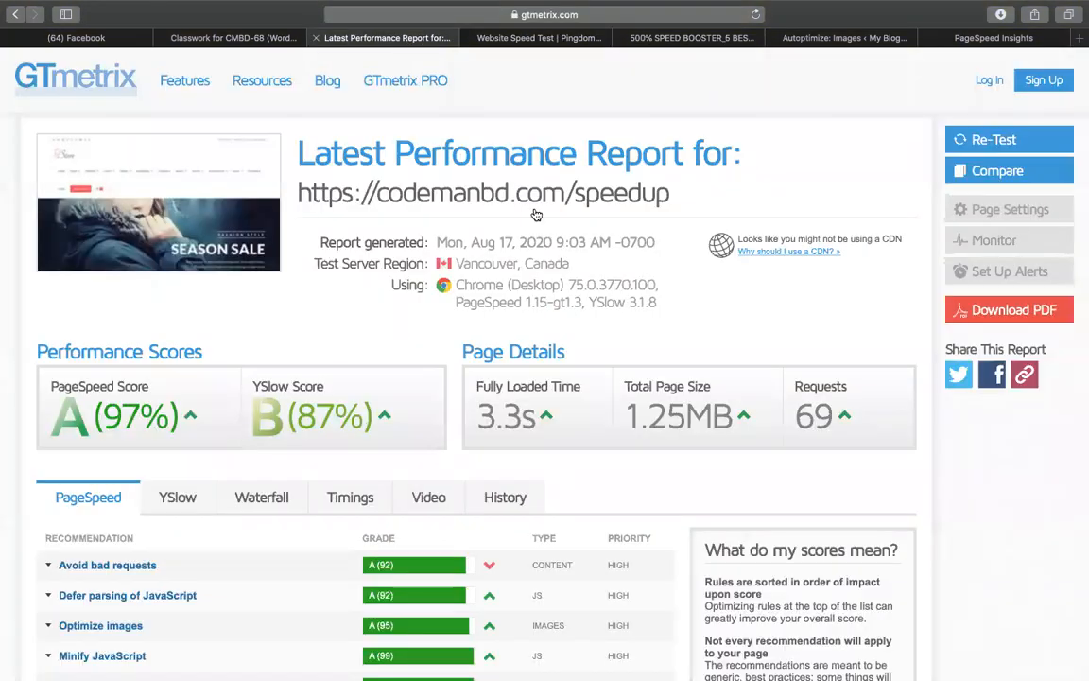
click(565, 38)
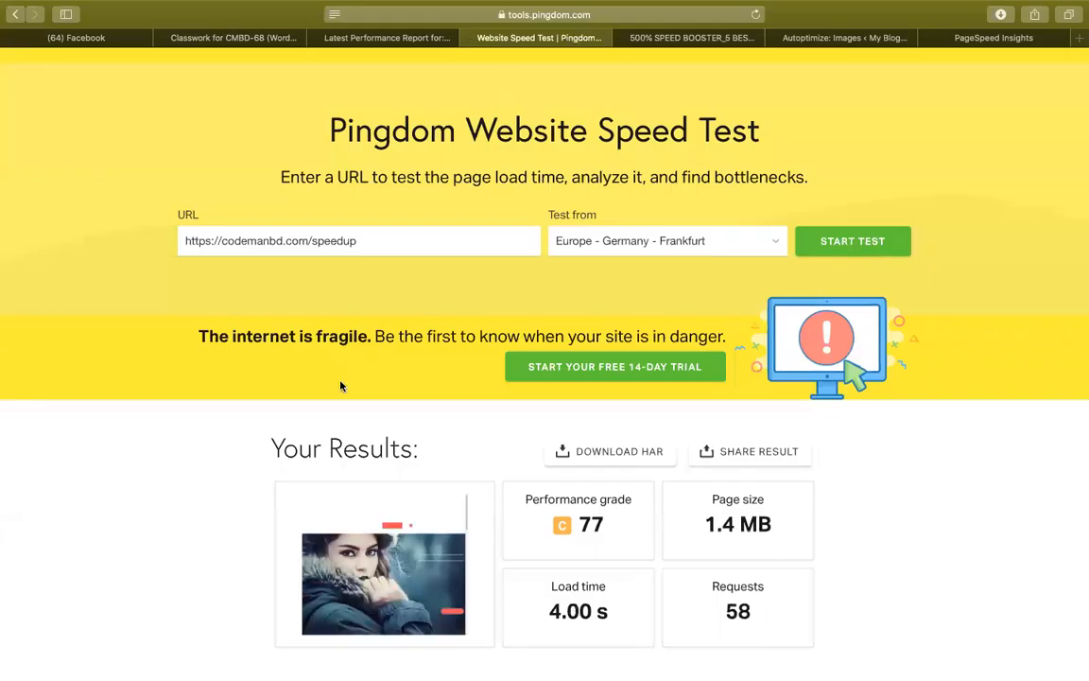
scroll(635, 485, down, 2)
double_click(596, 427)
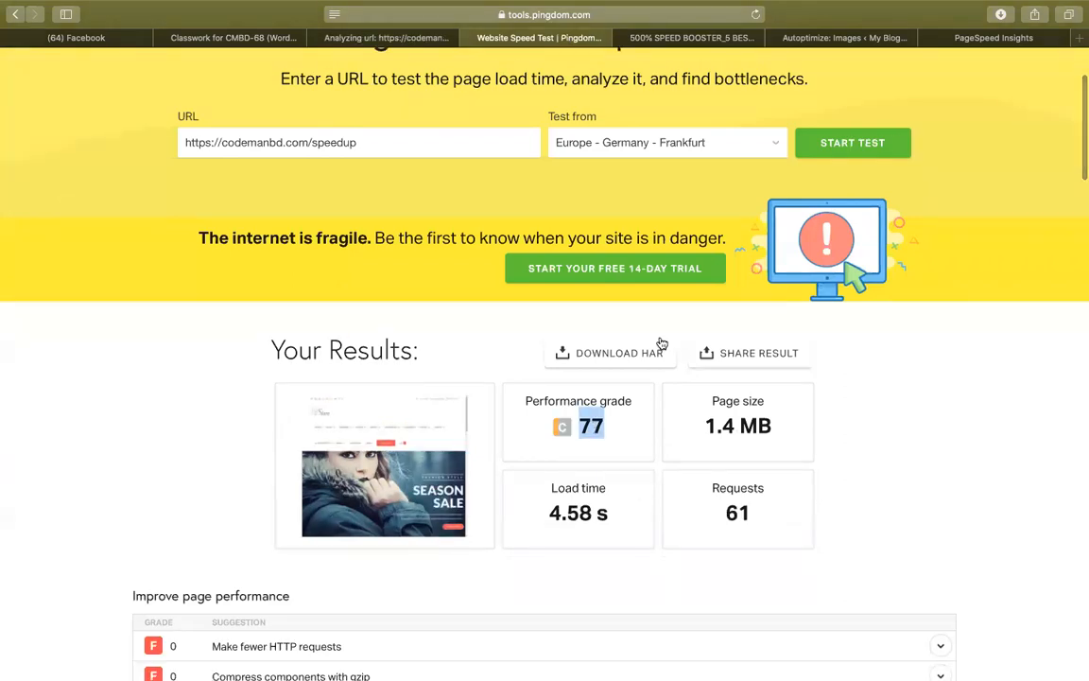
Check the PageSpeed Insights mobile score of 36
click(860, 40)
click(992, 40)
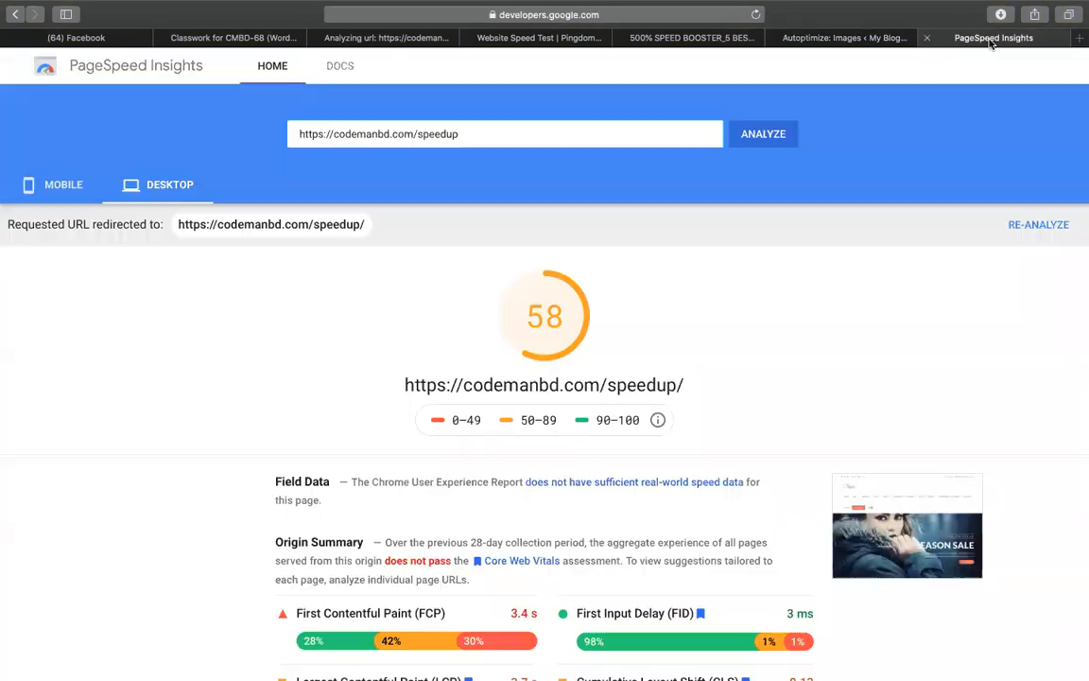
click(64, 185)
click(819, 39)
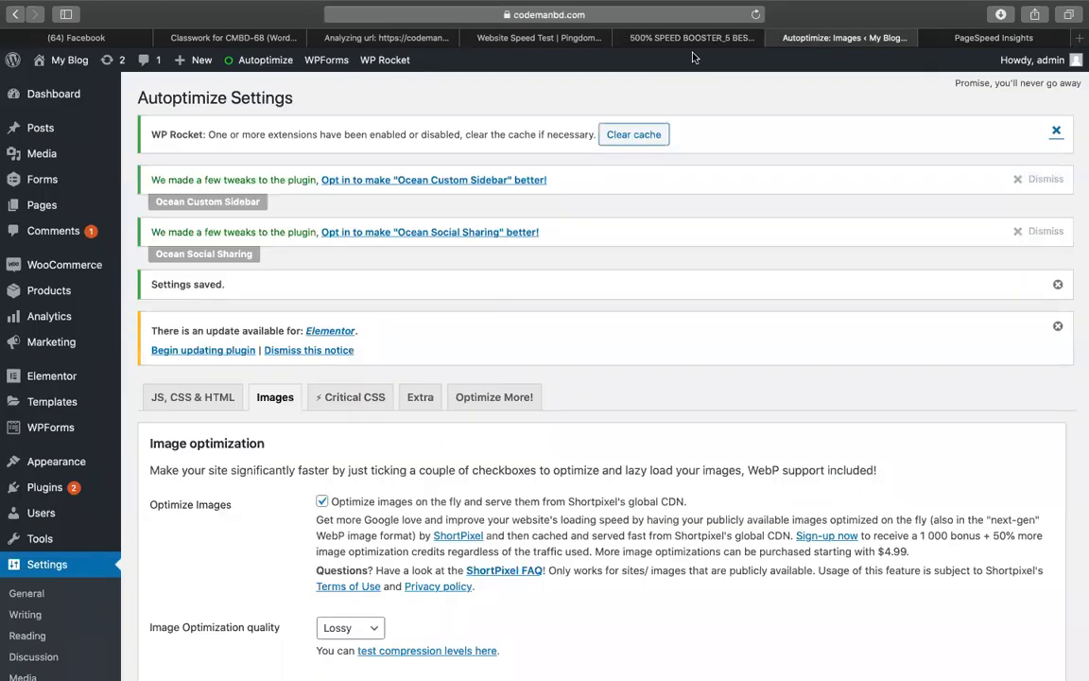
Open the live site in a new tab from WordPress admin
scroll(599, 330, down, 5)
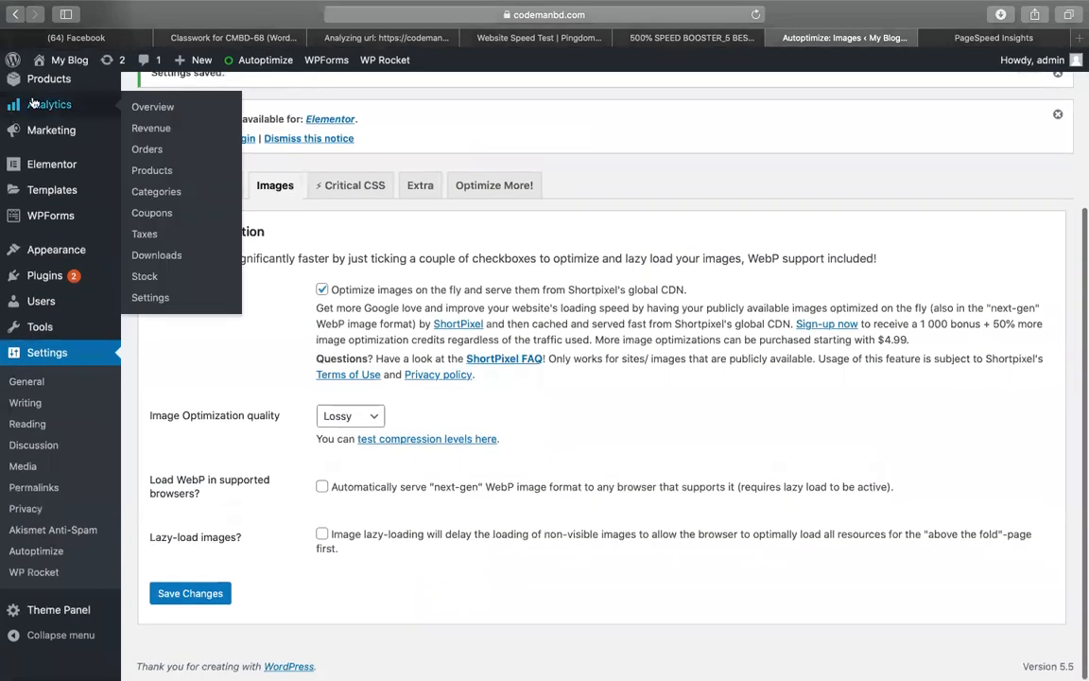
right_click(48, 85)
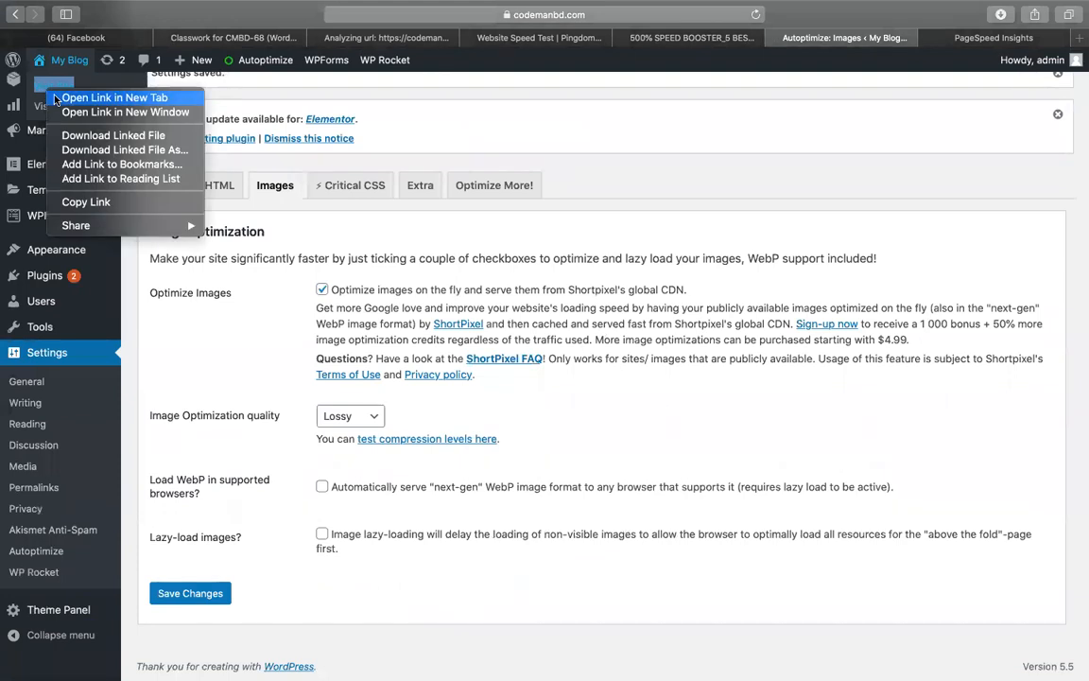
click(85, 97)
click(871, 37)
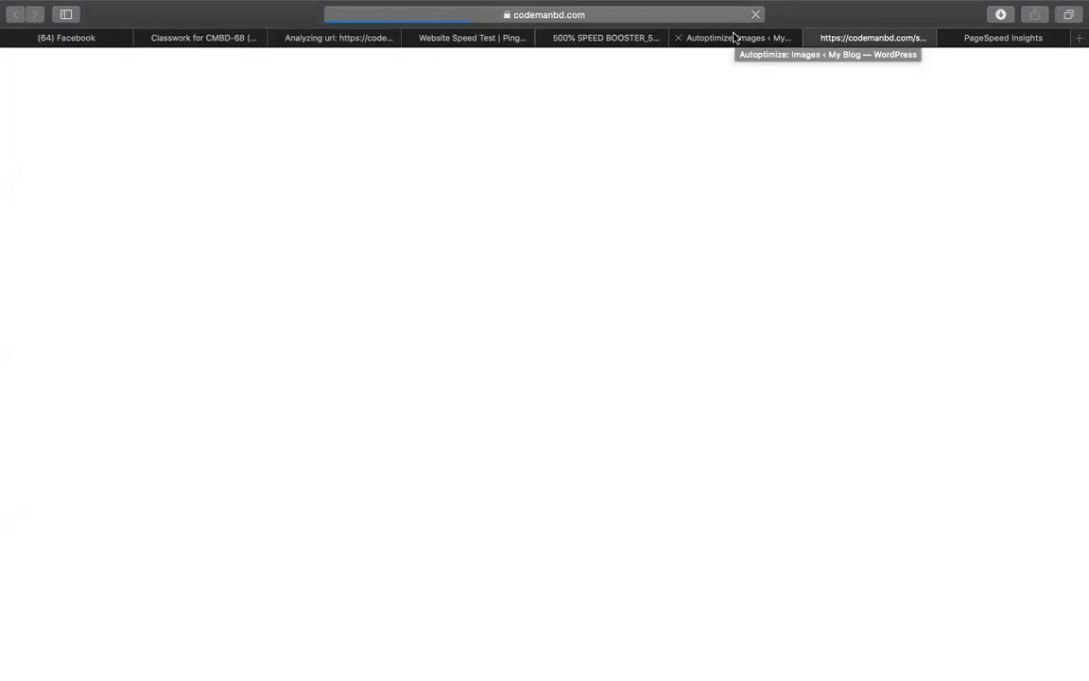
Review Pingdom results and Autoptimize image settings, ending on the PageSpeed mobile score of 36
click(598, 41)
click(496, 44)
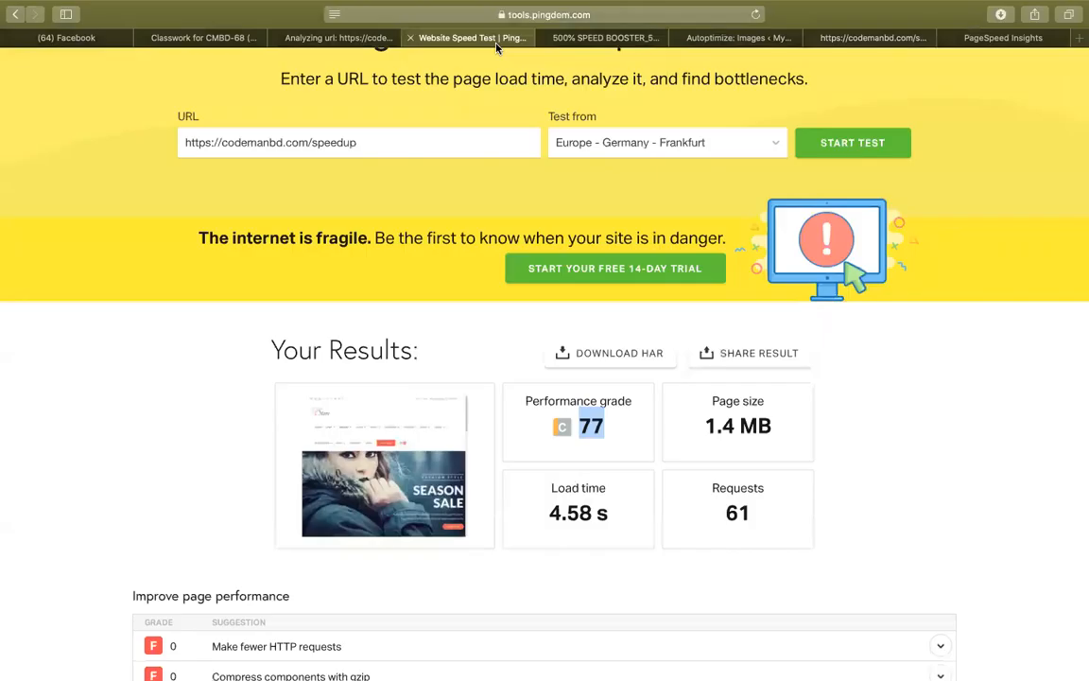
click(799, 38)
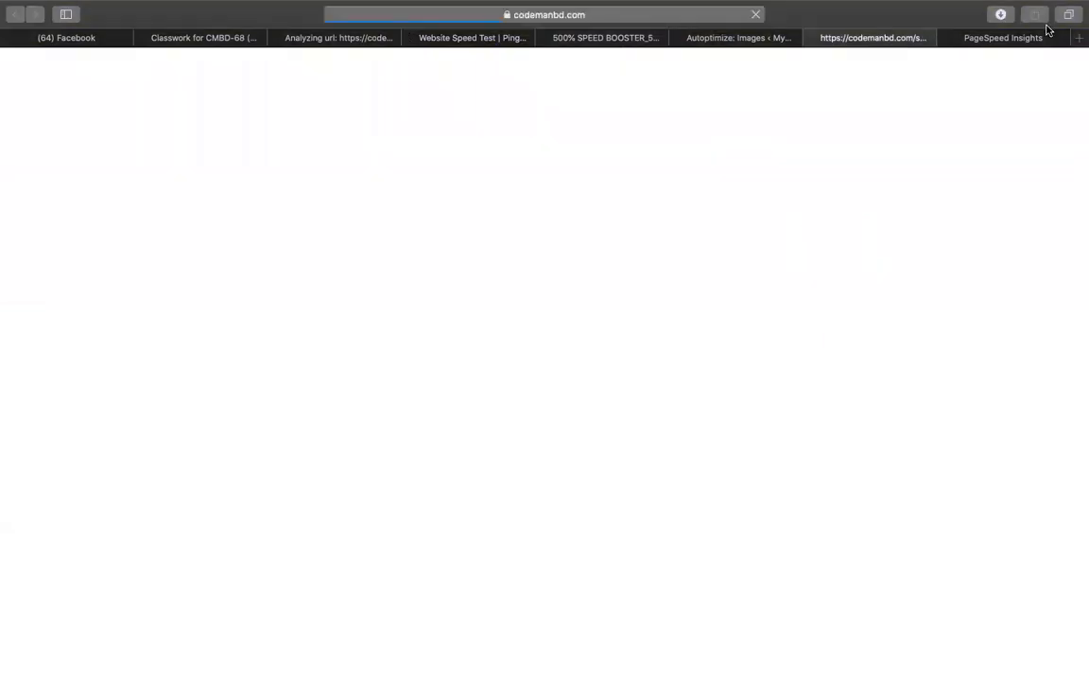
click(780, 40)
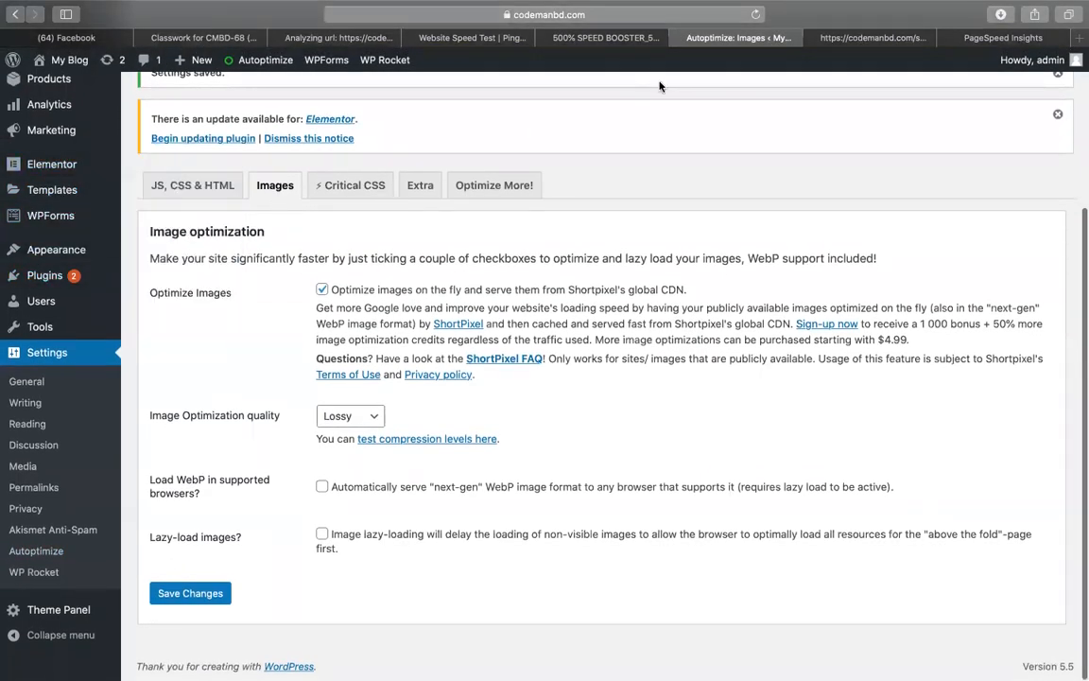
click(945, 38)
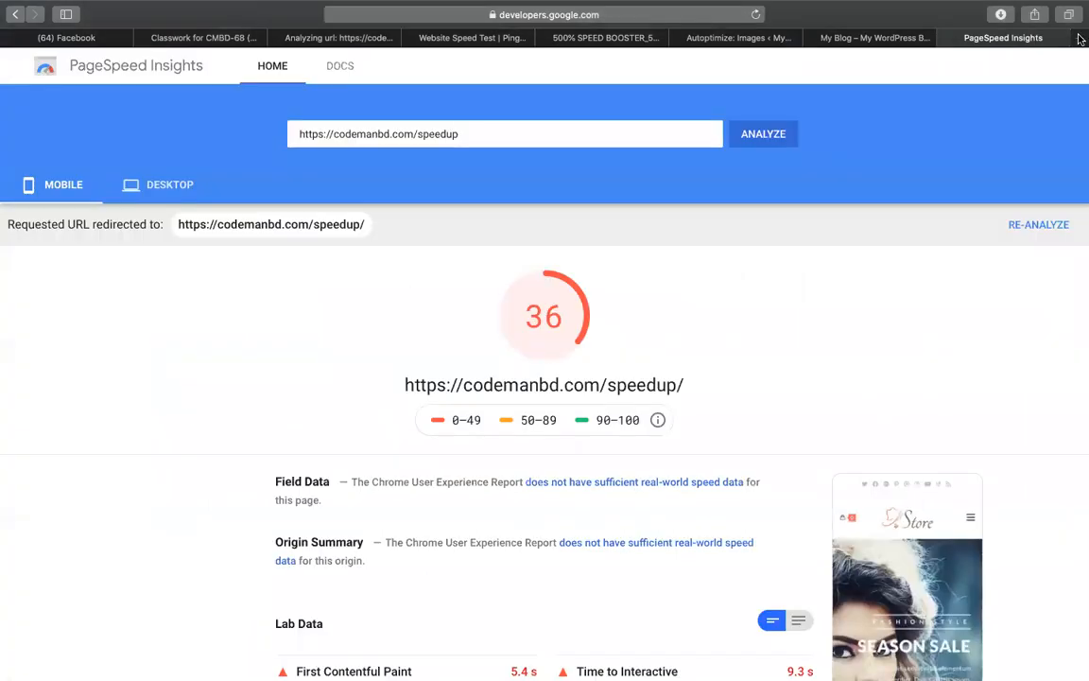
In a new Safari tab, load the cPanel login page at codemanbd.com:2083
click(1079, 38)
text(Classroom.google.com/)
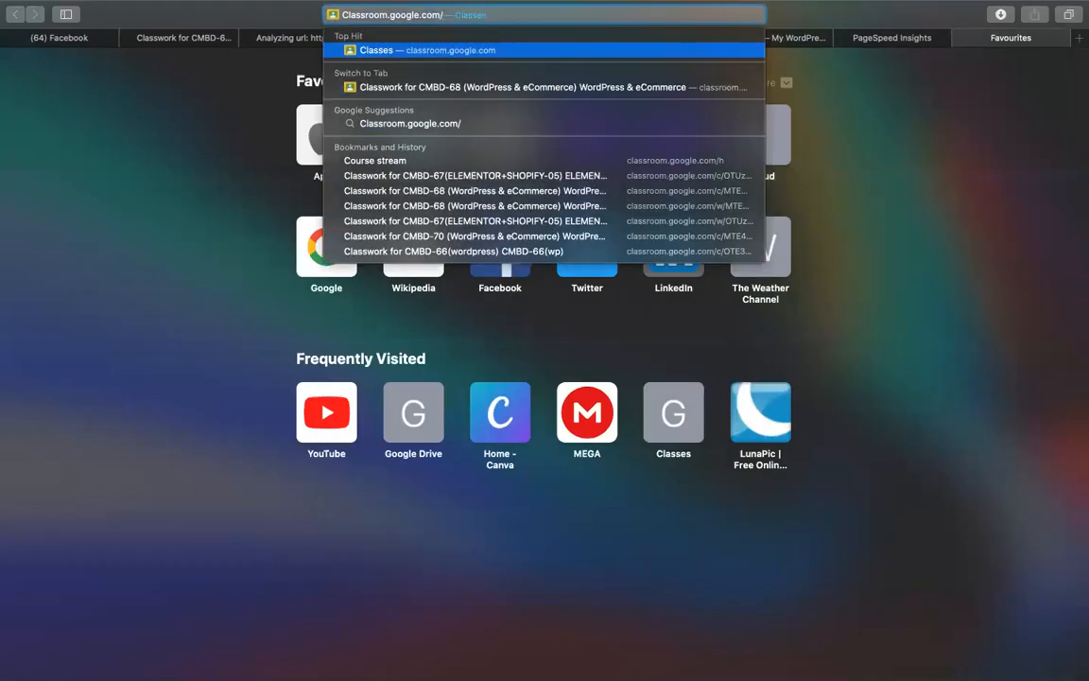
key(Return)
key(BackSpace)
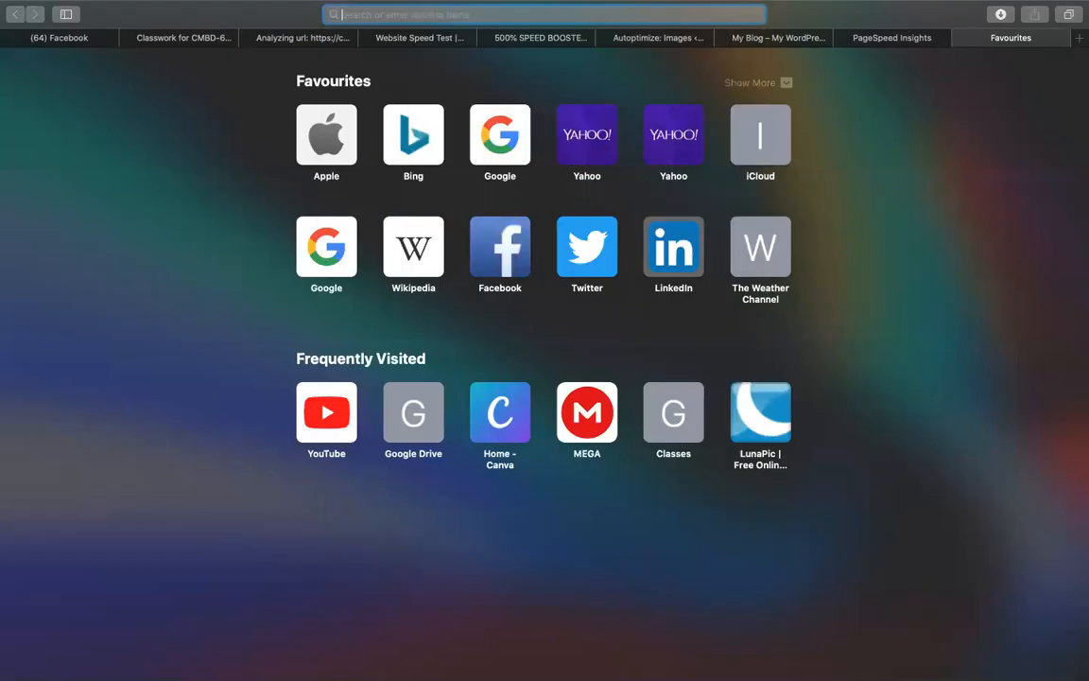
text(COdemanbd.com/)
key(Right)
text(C)
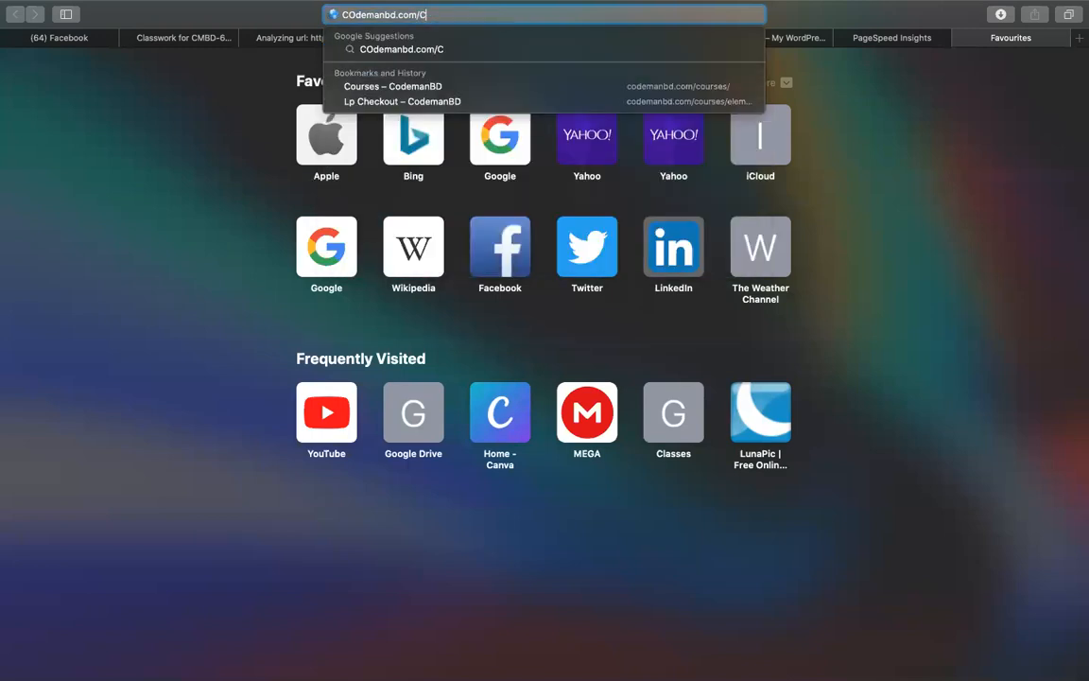
key(BackSpace)
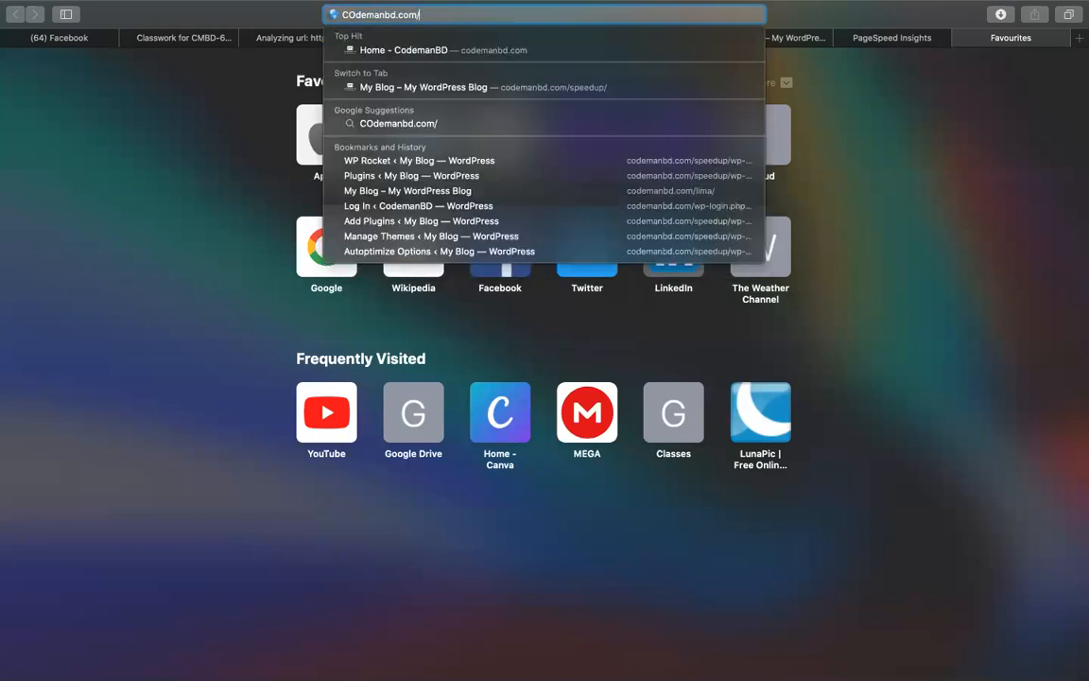
key(BackSpace)
text(/)
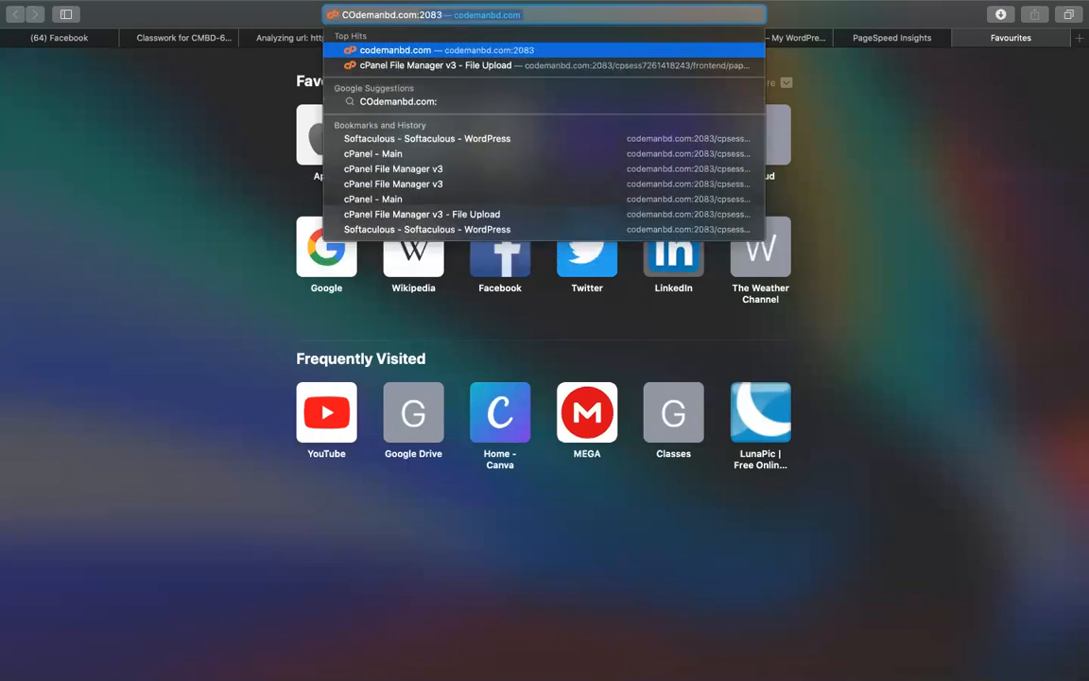
key(Return)
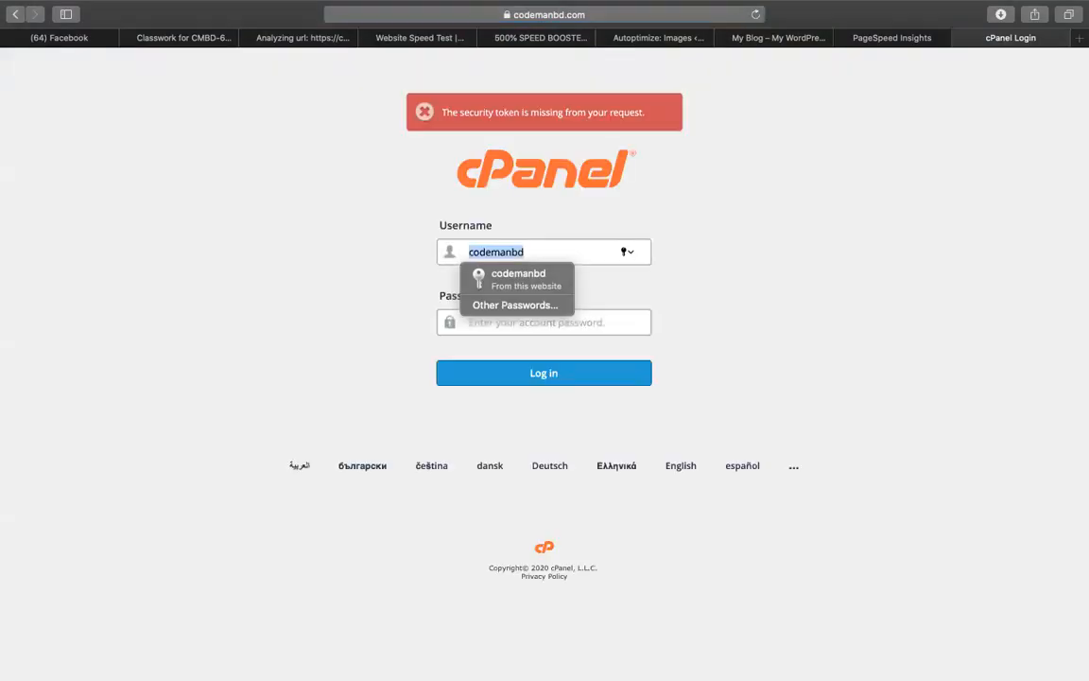
Log in to cPanel using the saved login suggestion
click(510, 280)
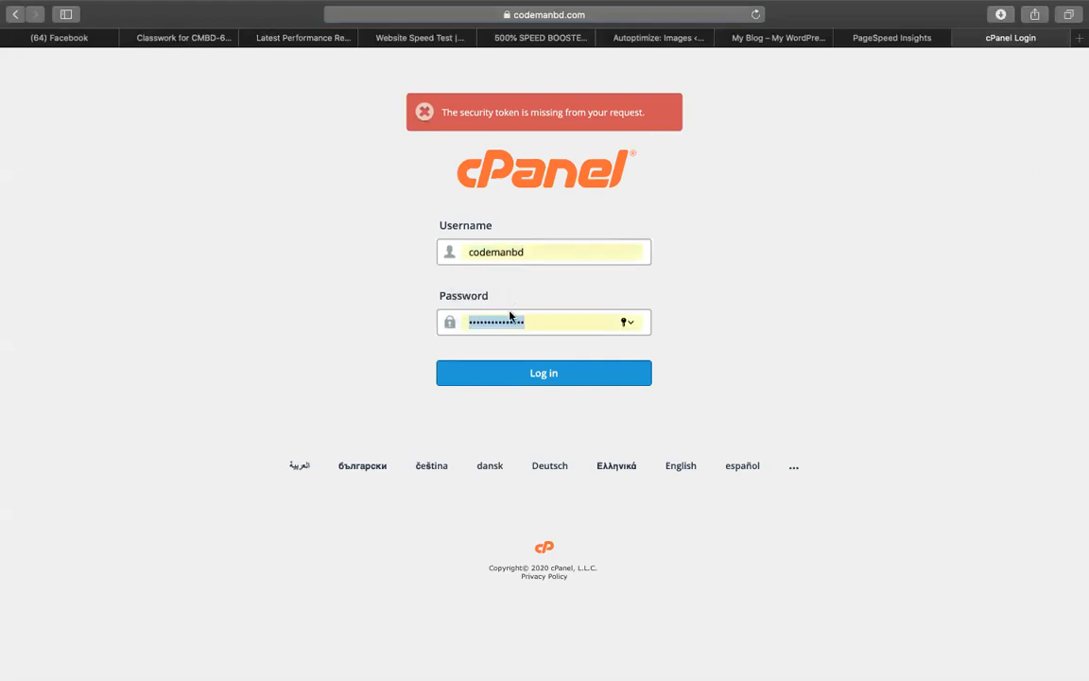
click(589, 380)
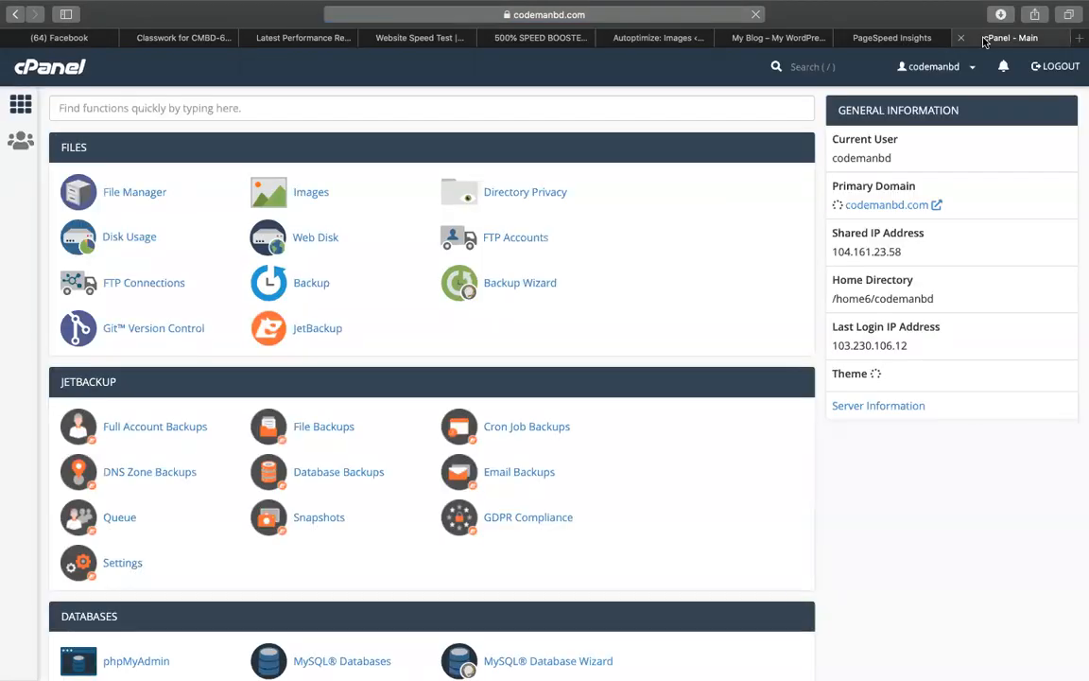
scroll(388, 332, down, 10)
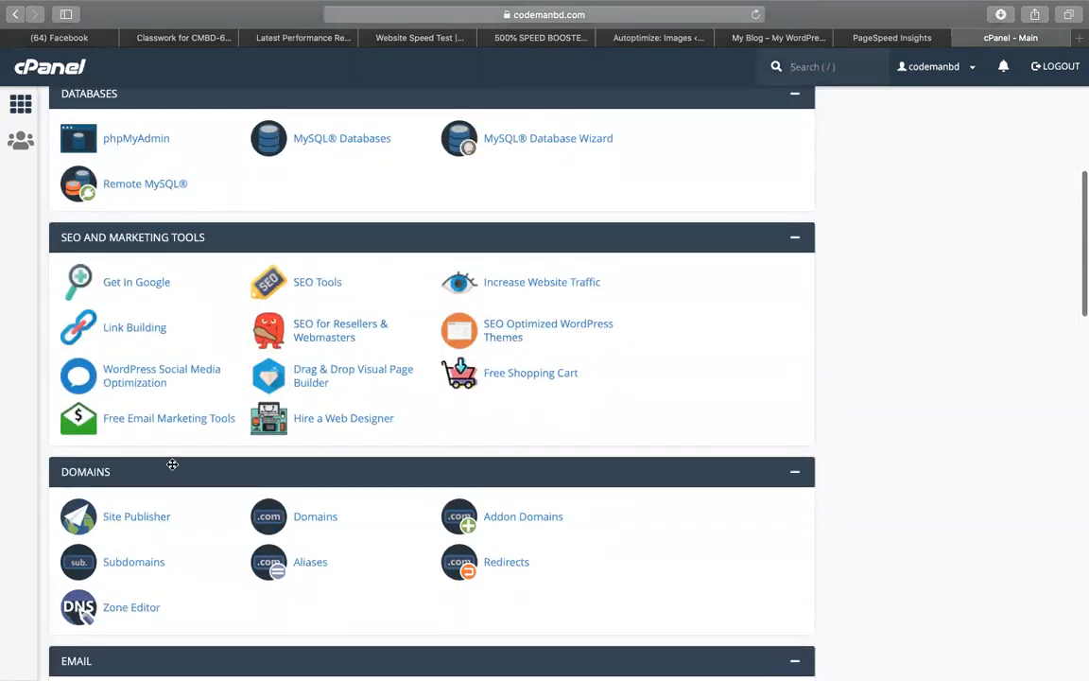
scroll(173, 464, down, 15)
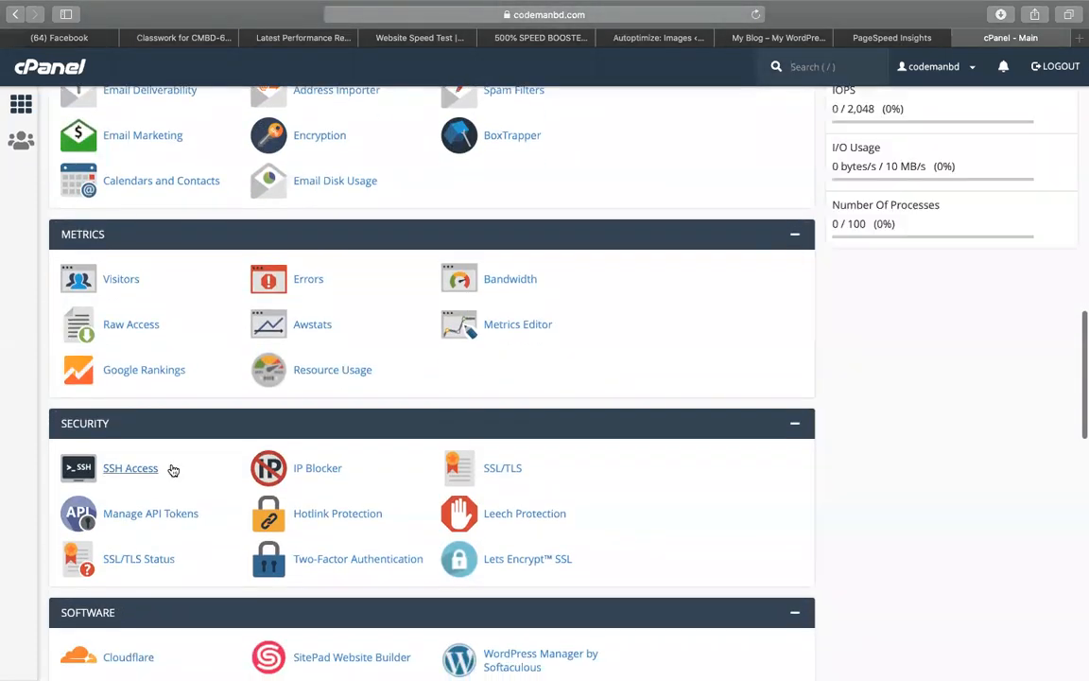
key(super+f)
text(clo)
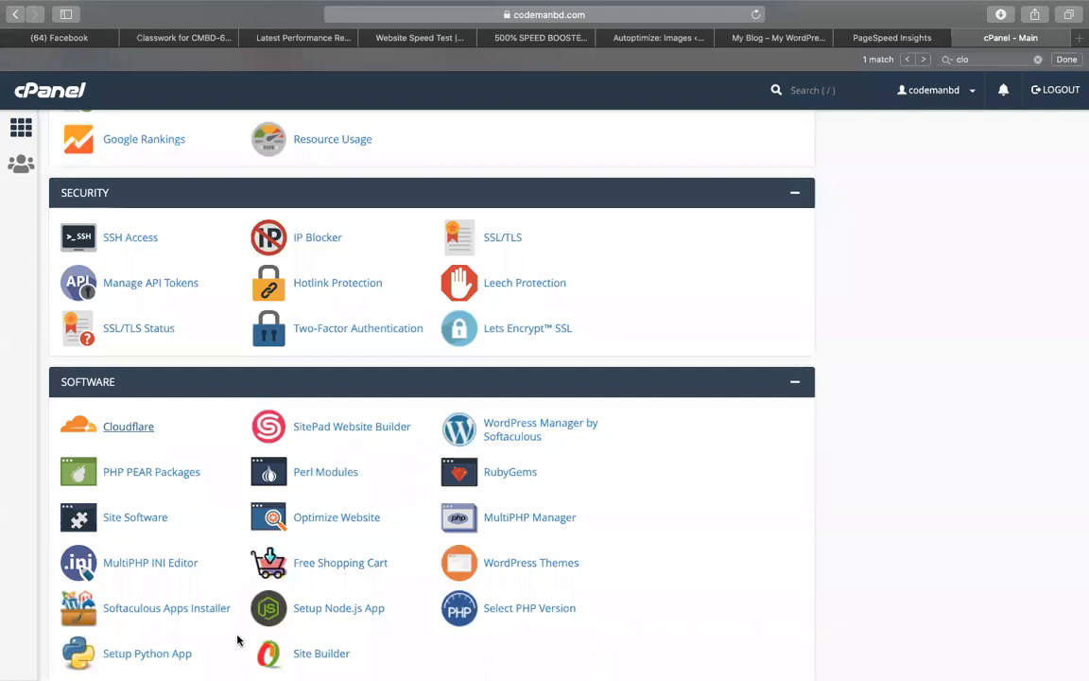
key(Escape)
click(798, 38)
click(901, 39)
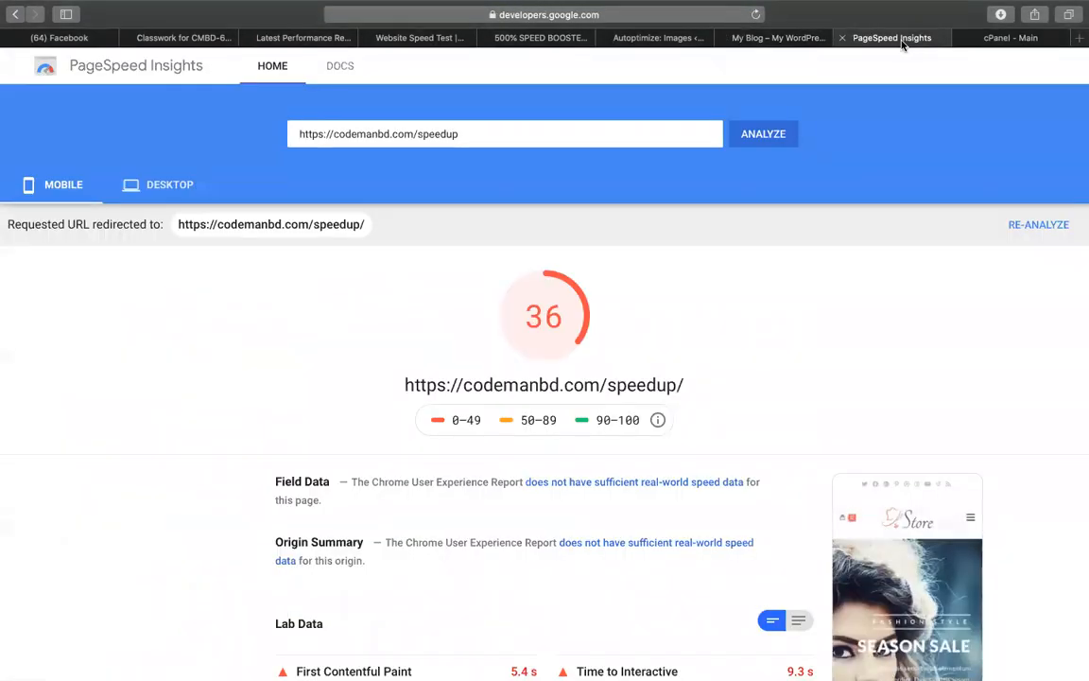
click(1017, 43)
scroll(326, 359, up, 15)
Open File Manager and browse to the public_html/speedup folder
click(113, 219)
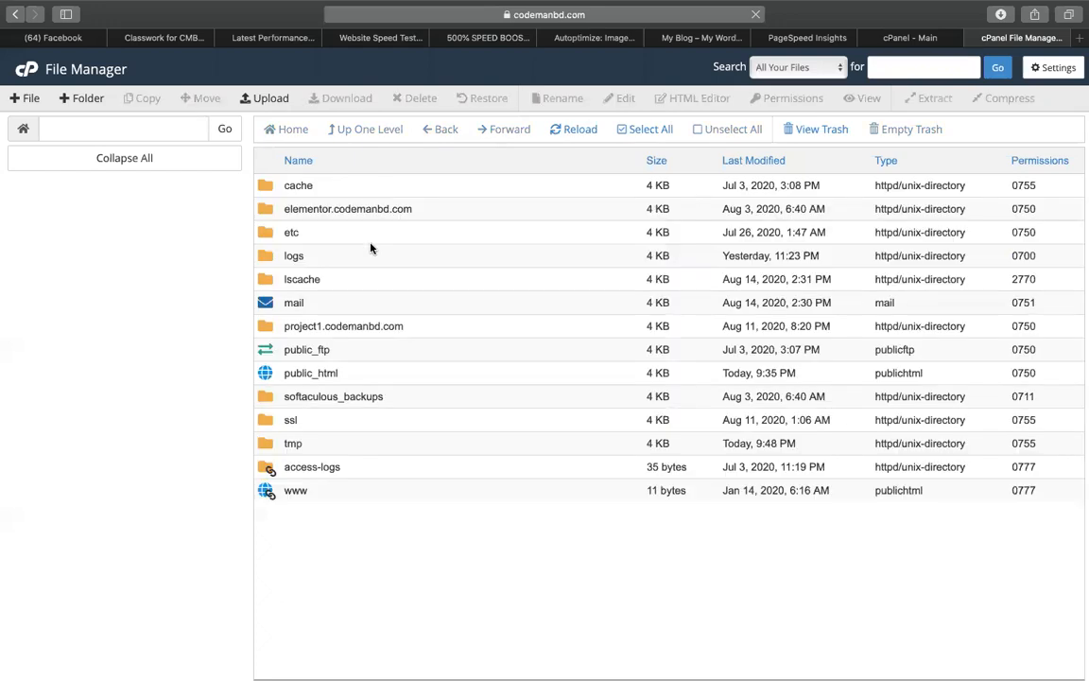
double_click(268, 368)
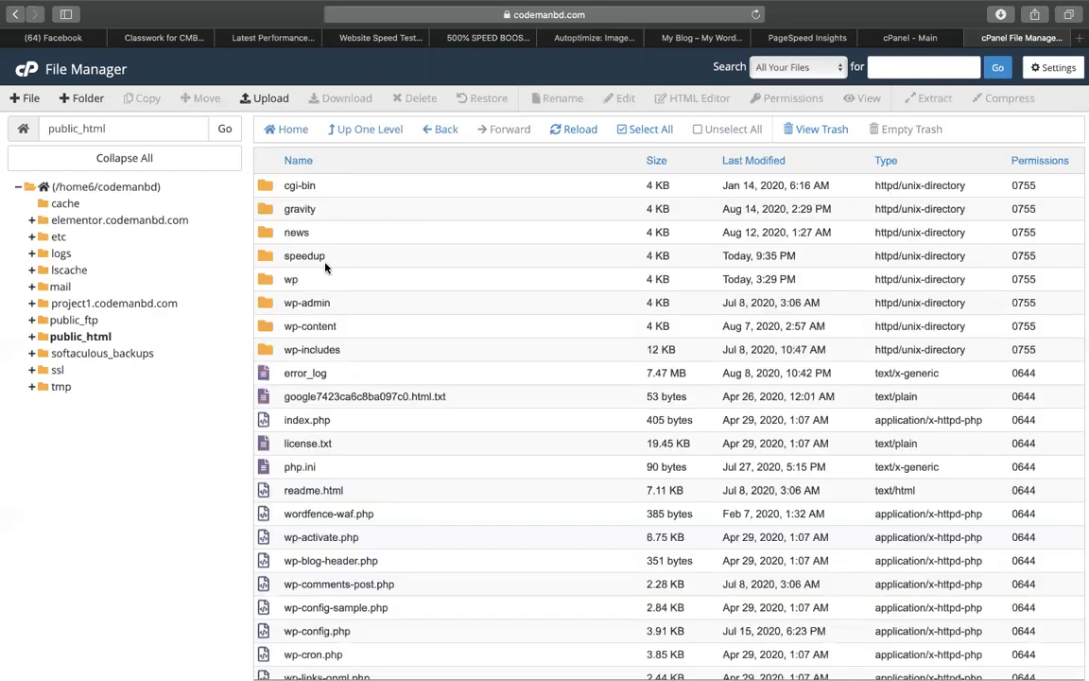
double_click(275, 256)
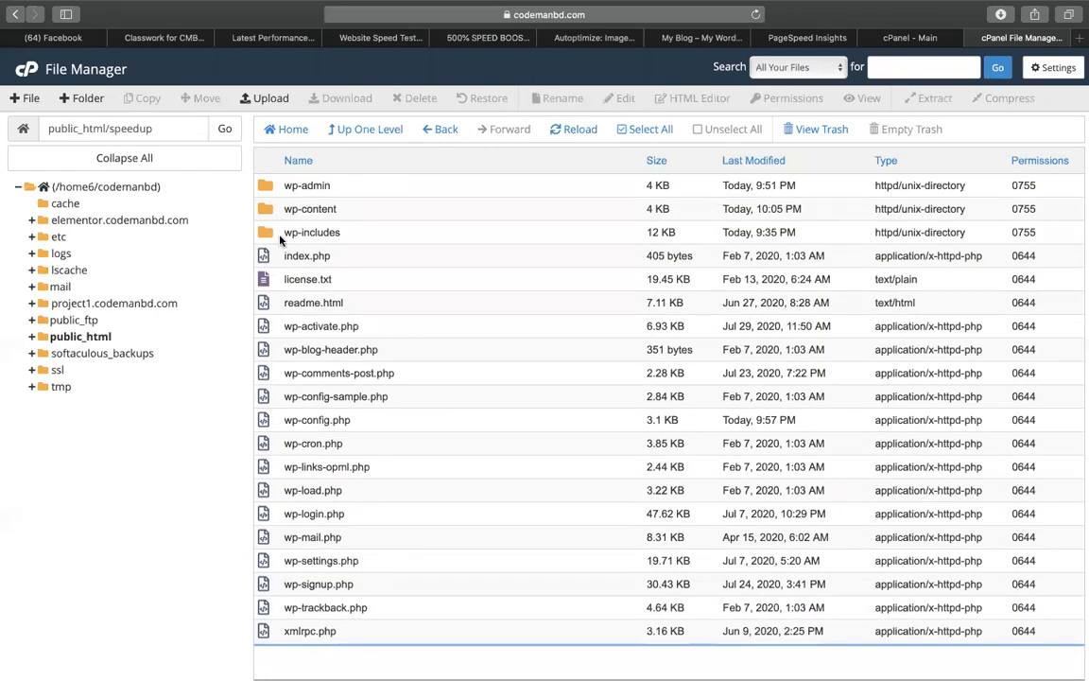
In wp-content/plugins, permanently delete the seven .zip archives from elementor-pro.zip onward, skipping the trash
double_click(280, 210)
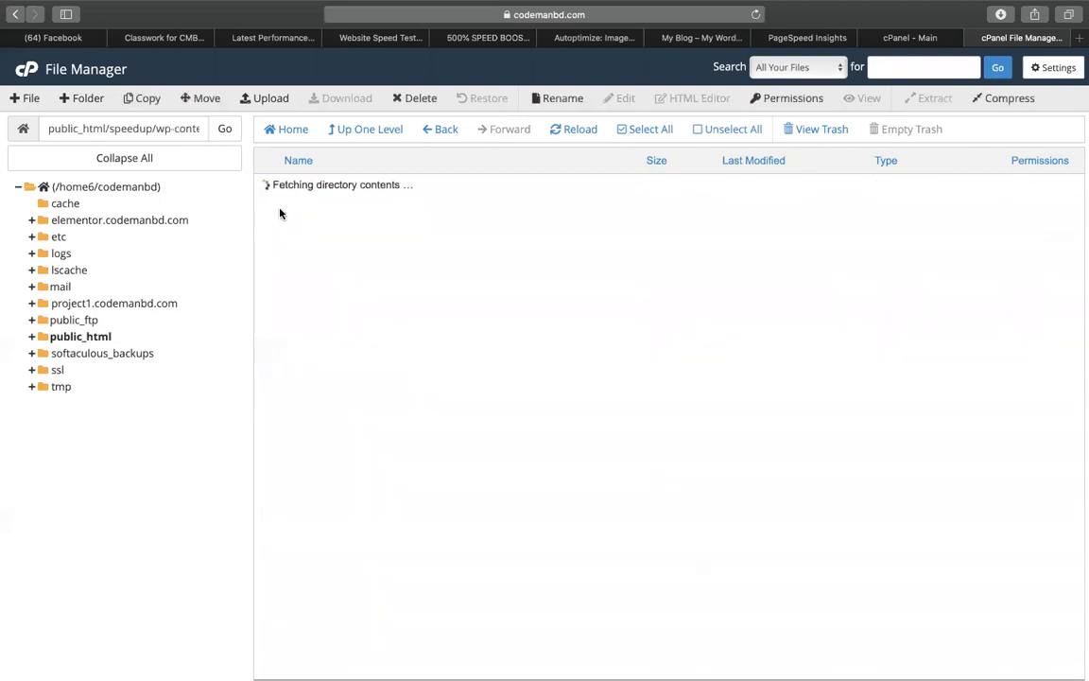
double_click(280, 209)
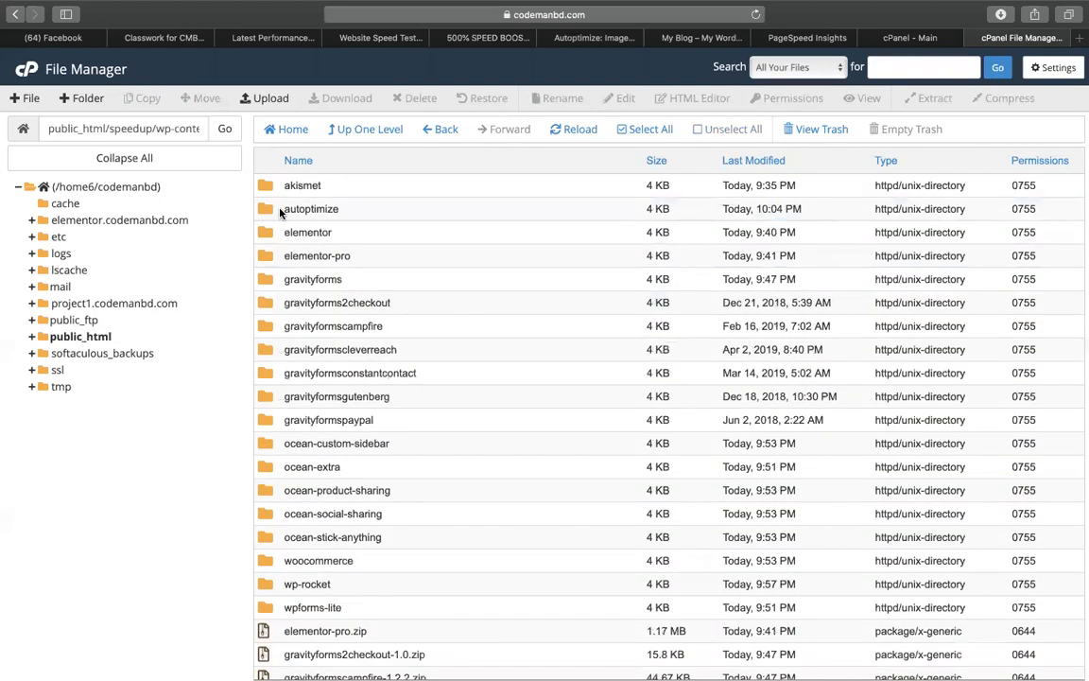
scroll(322, 387, down, 5)
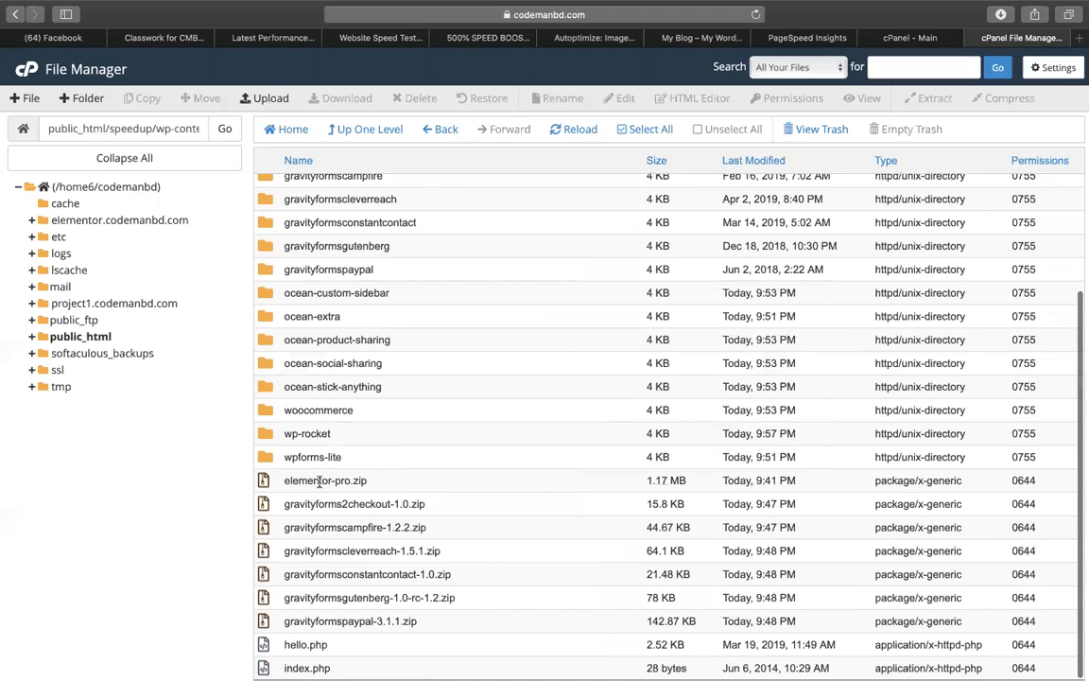
click(333, 477)
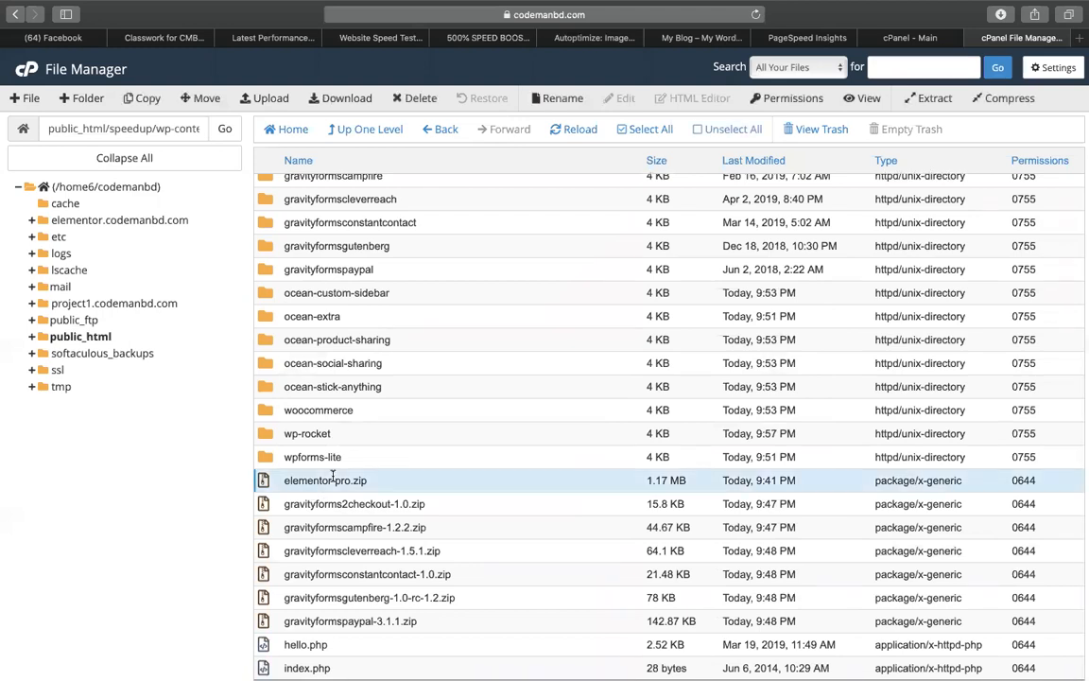
key(shift+Down)
key(shift+Down)
key(shift+Down)
key(shift+Down)
key(shift+Down)
key(shift+Down)
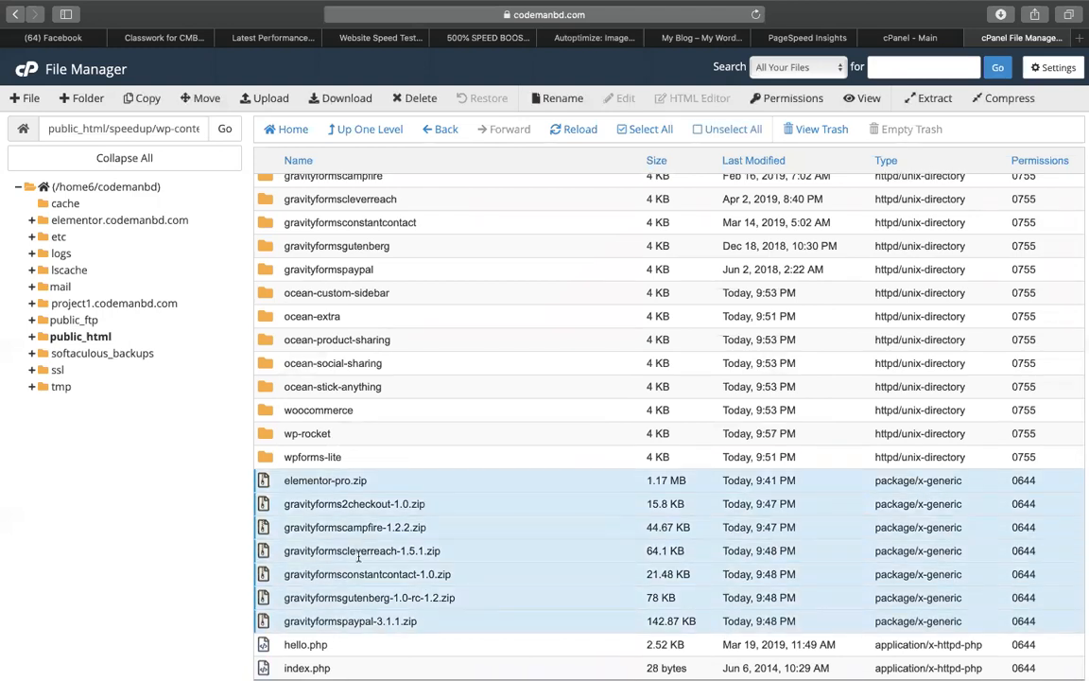
right_click(358, 557)
click(374, 609)
click(484, 404)
click(665, 450)
Go up to wp-content and open the themes folder
click(369, 132)
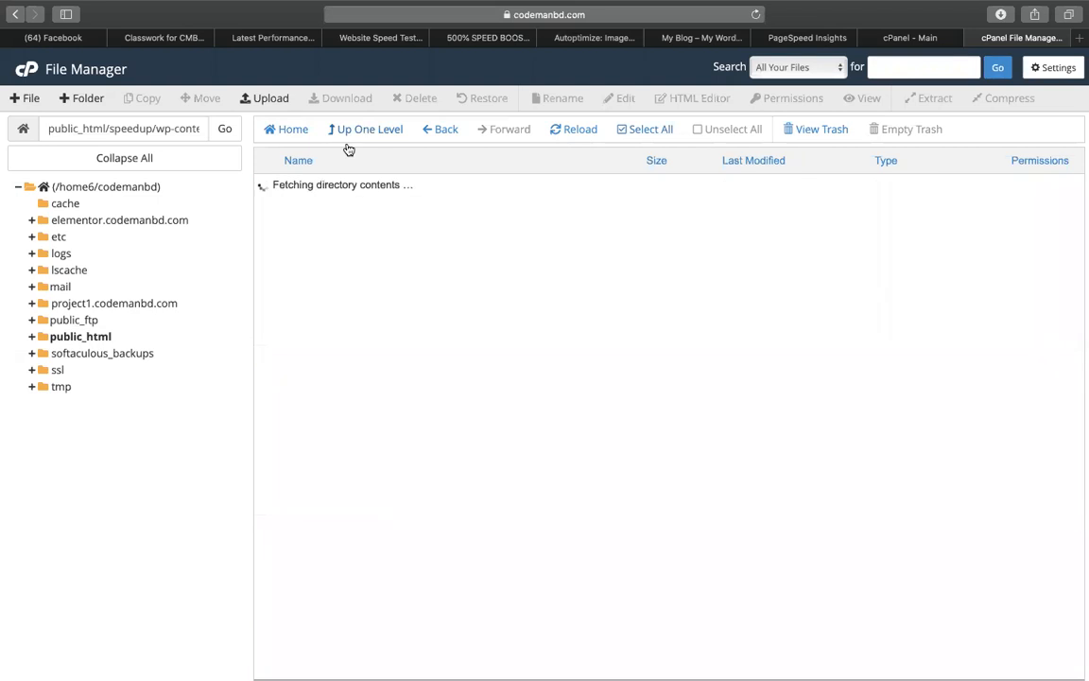
double_click(273, 236)
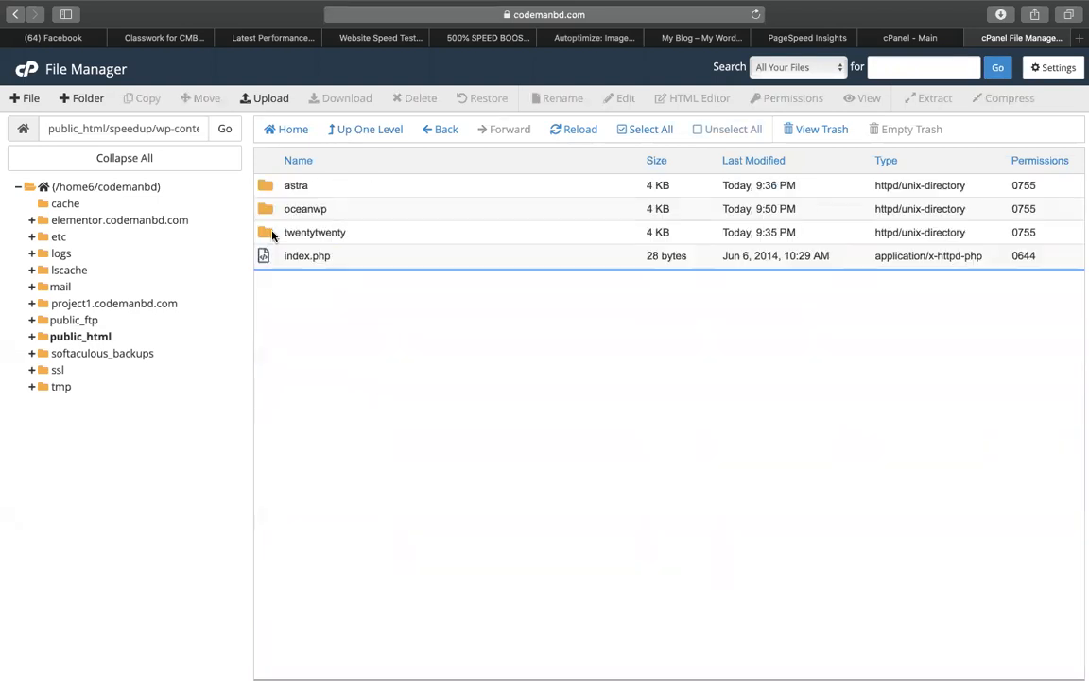
right_click(270, 214)
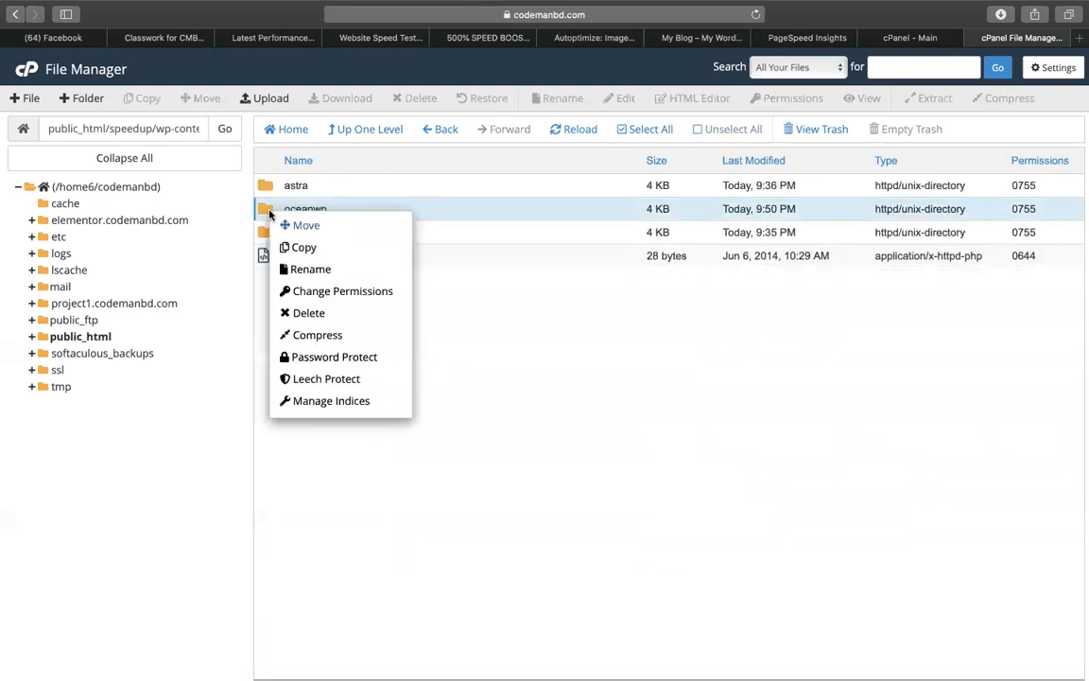
click(284, 219)
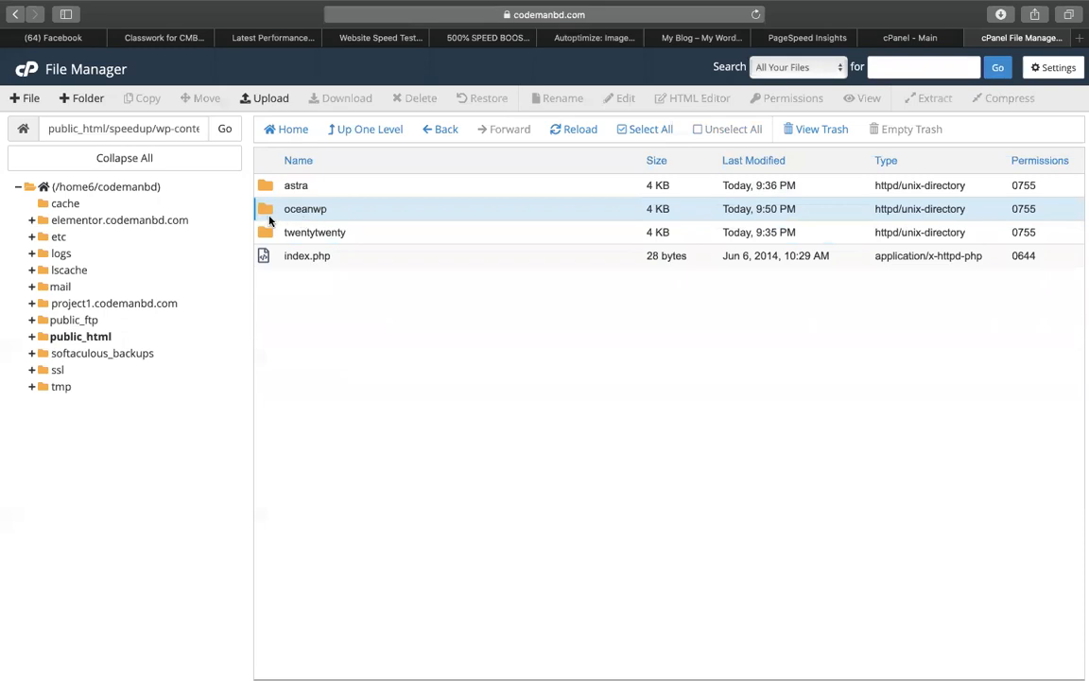
Permanently delete the astra theme folder and return to wp-content
click(271, 186)
right_click(272, 186)
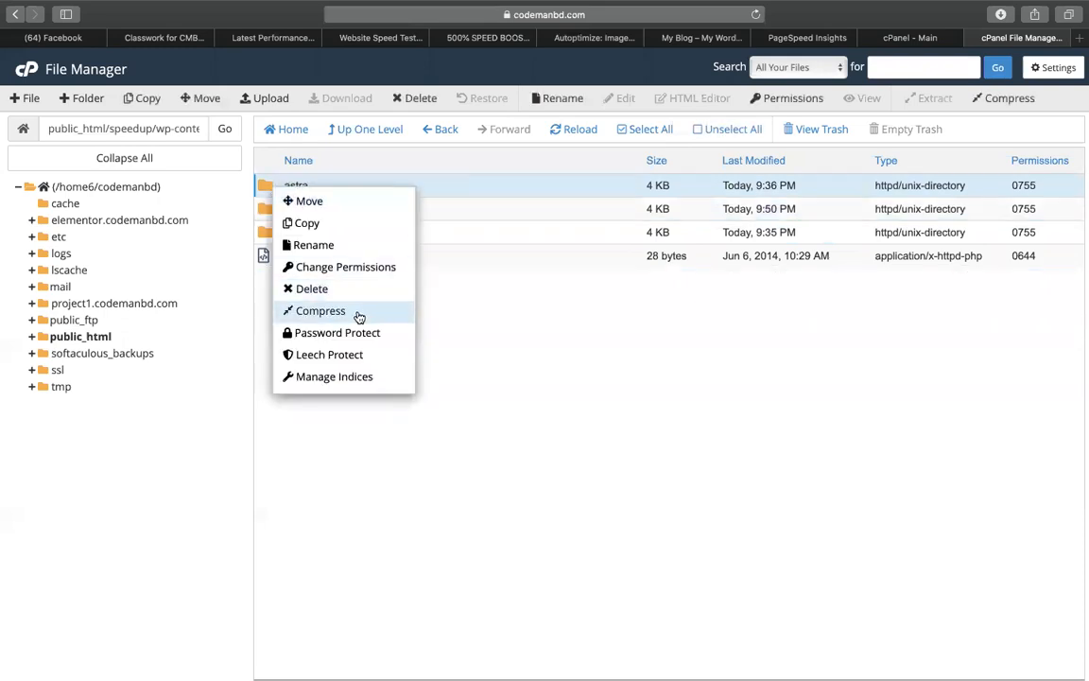
click(383, 292)
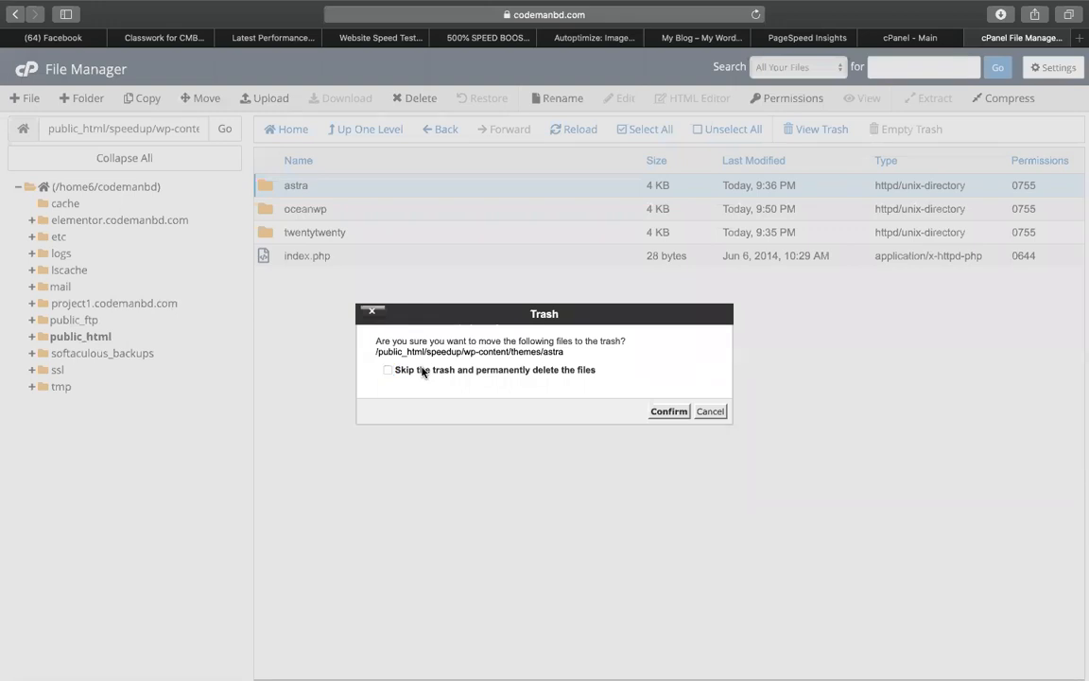
click(662, 413)
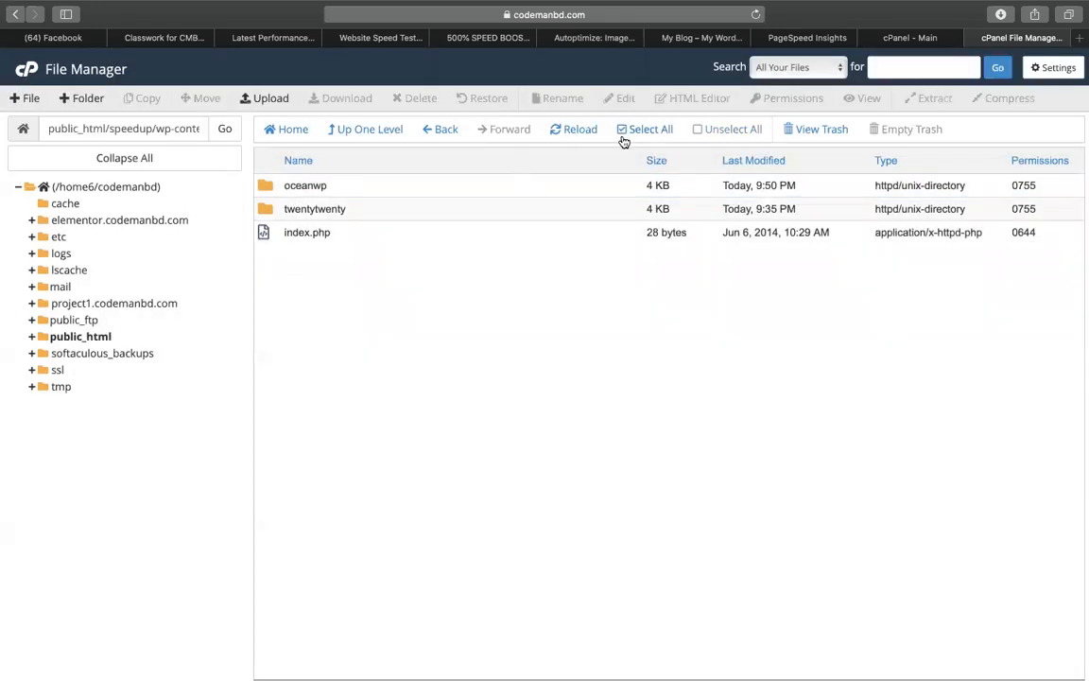
click(322, 233)
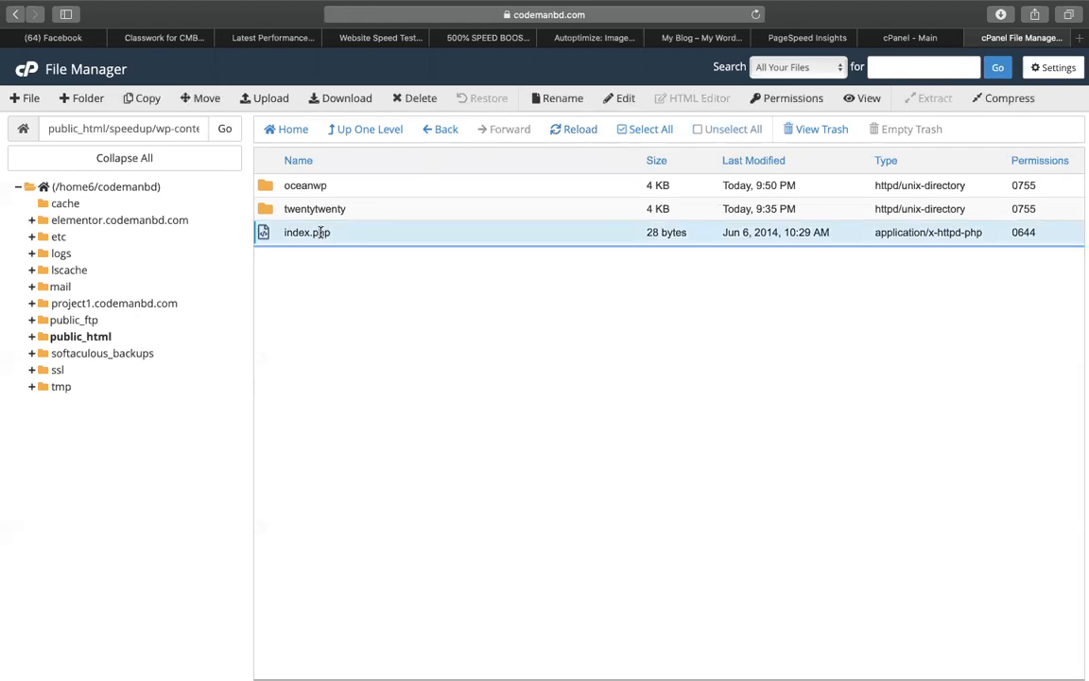
click(367, 131)
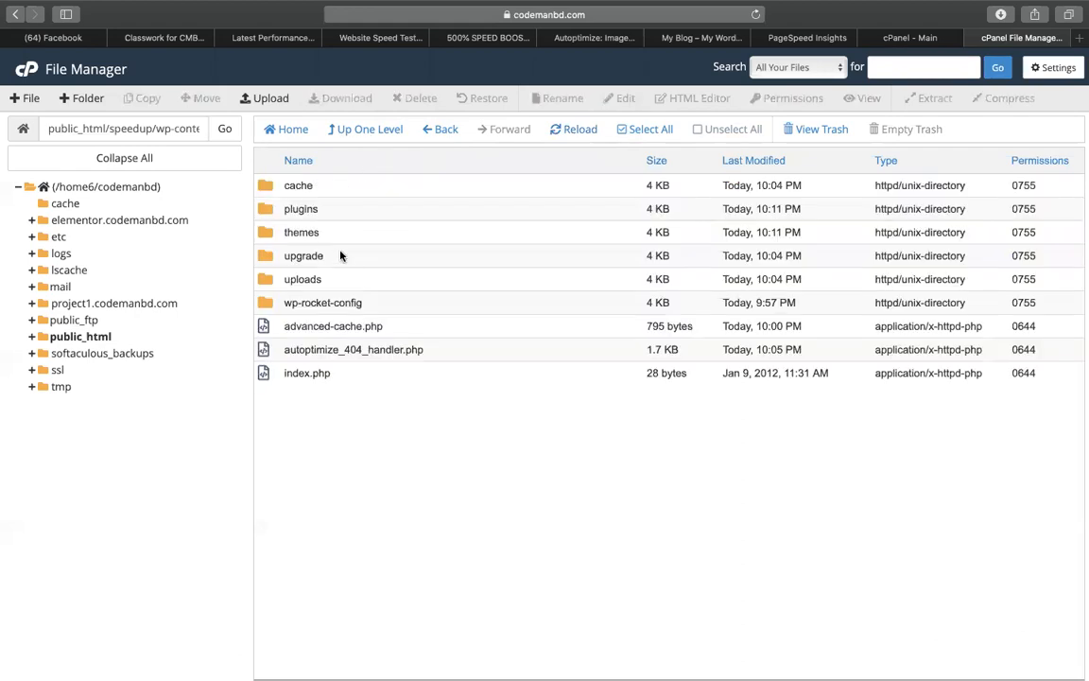
Open the plugins folder inside wp-content
click(300, 350)
click(307, 303)
click(300, 280)
click(287, 254)
click(288, 227)
click(283, 212)
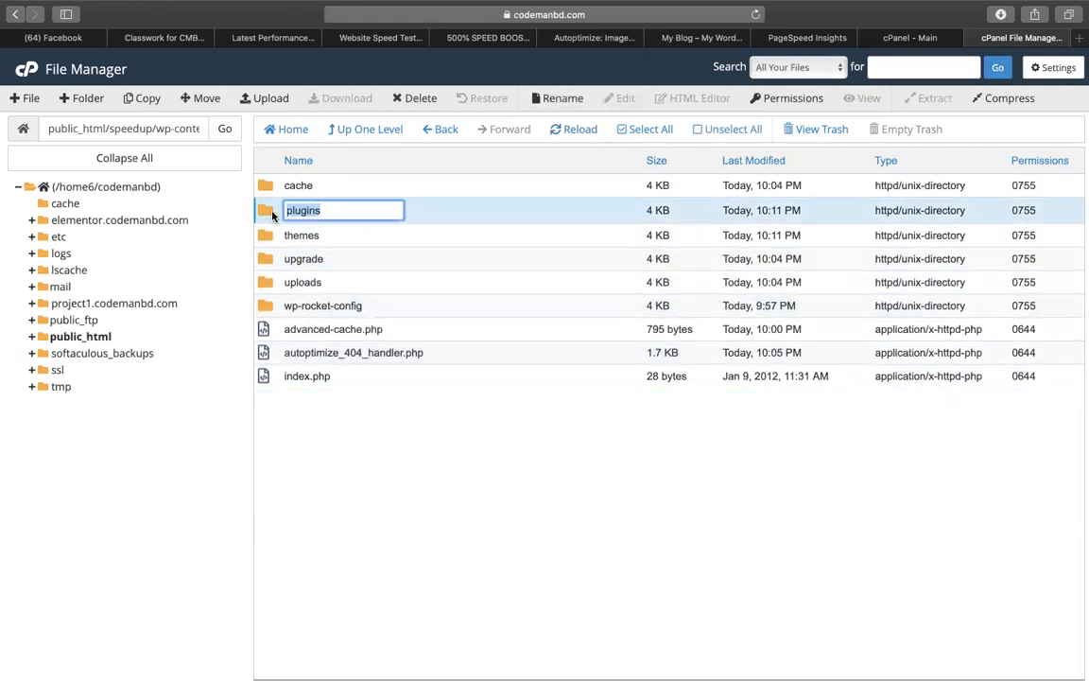
double_click(283, 210)
Permanently delete the akismet and wpforms-lite plugin folders, skipping the trash
click(272, 187)
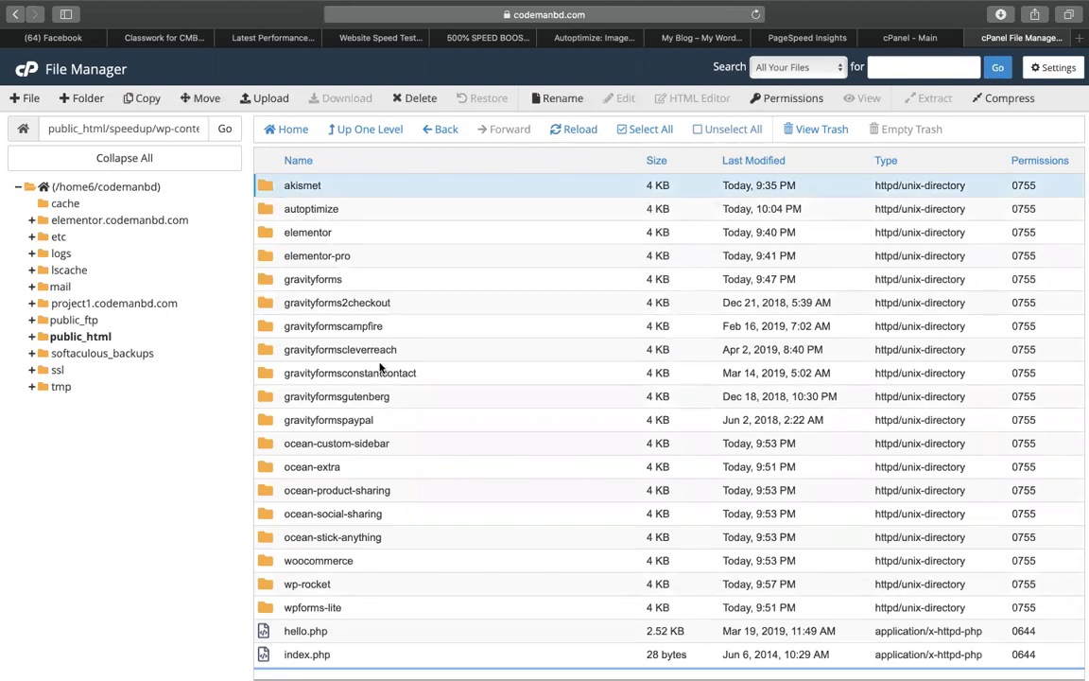
right_click(350, 191)
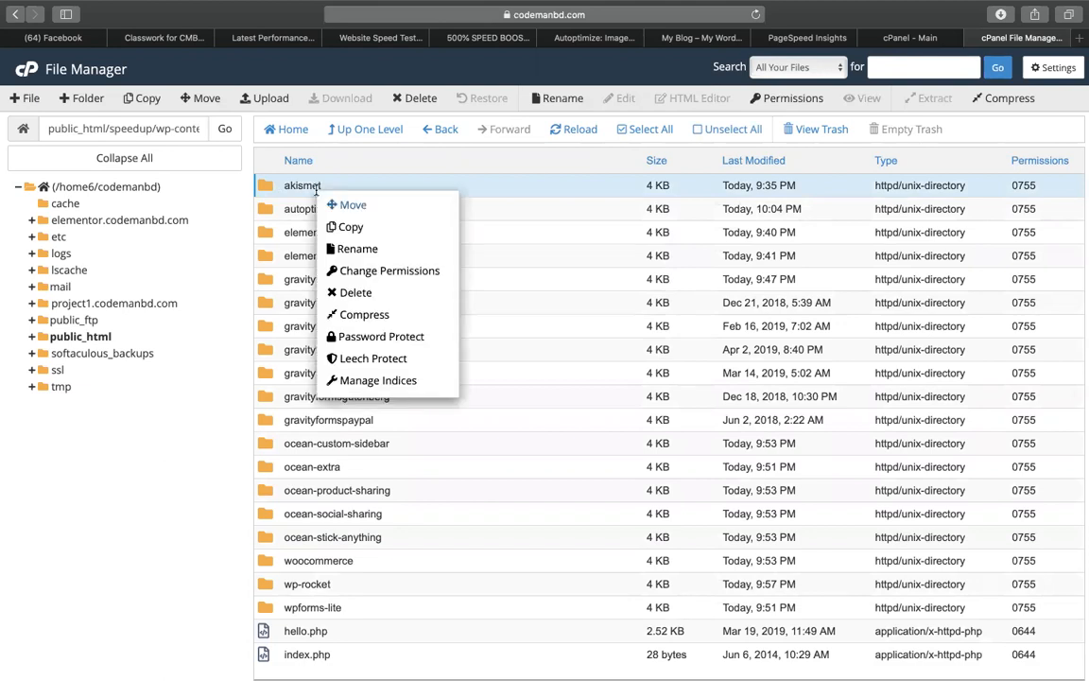
click(352, 291)
click(569, 371)
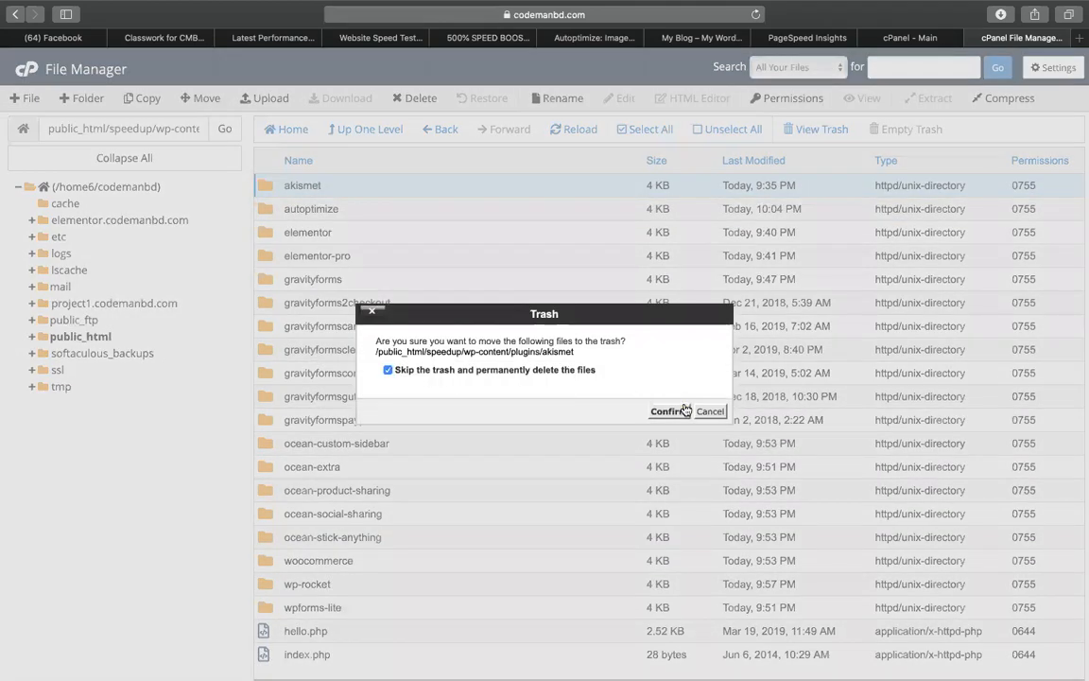
click(664, 411)
click(307, 584)
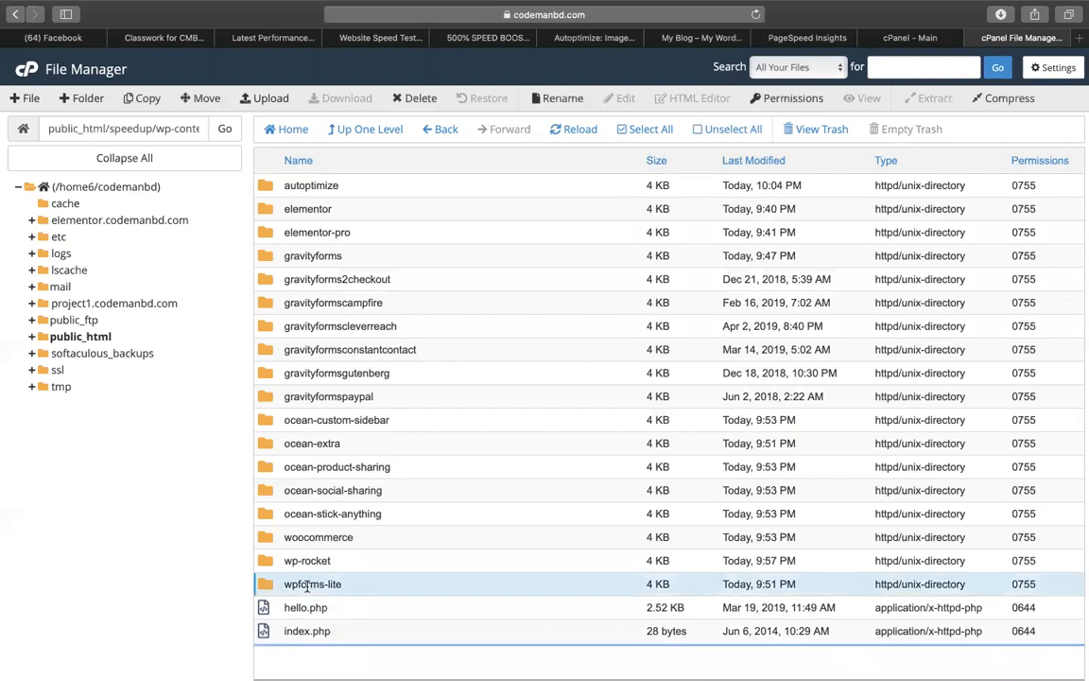
right_click(307, 584)
click(335, 568)
click(556, 371)
click(669, 412)
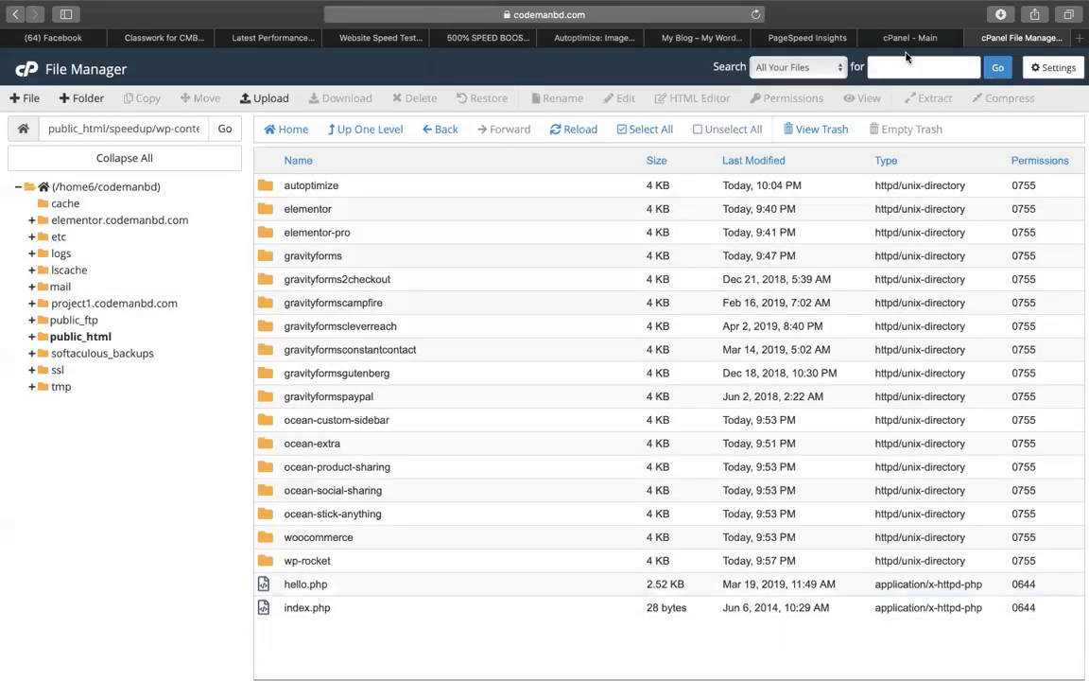
In the Pages list, tick WPForms Preview, Shop Full Width and Privacy Policy
click(700, 40)
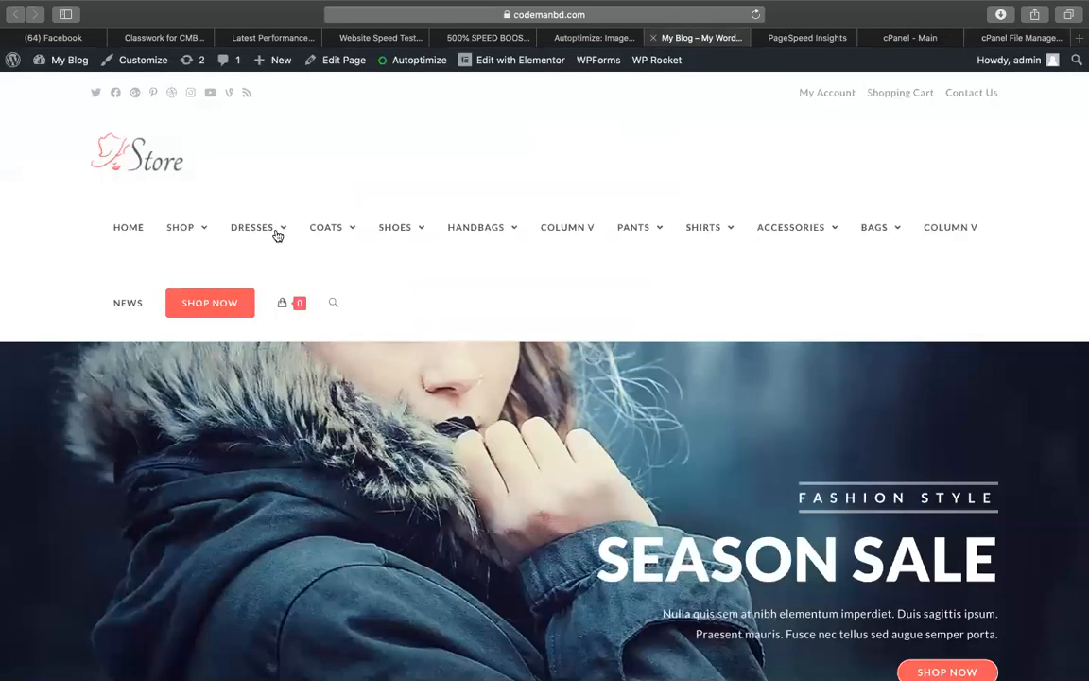
mouse_move(68, 62)
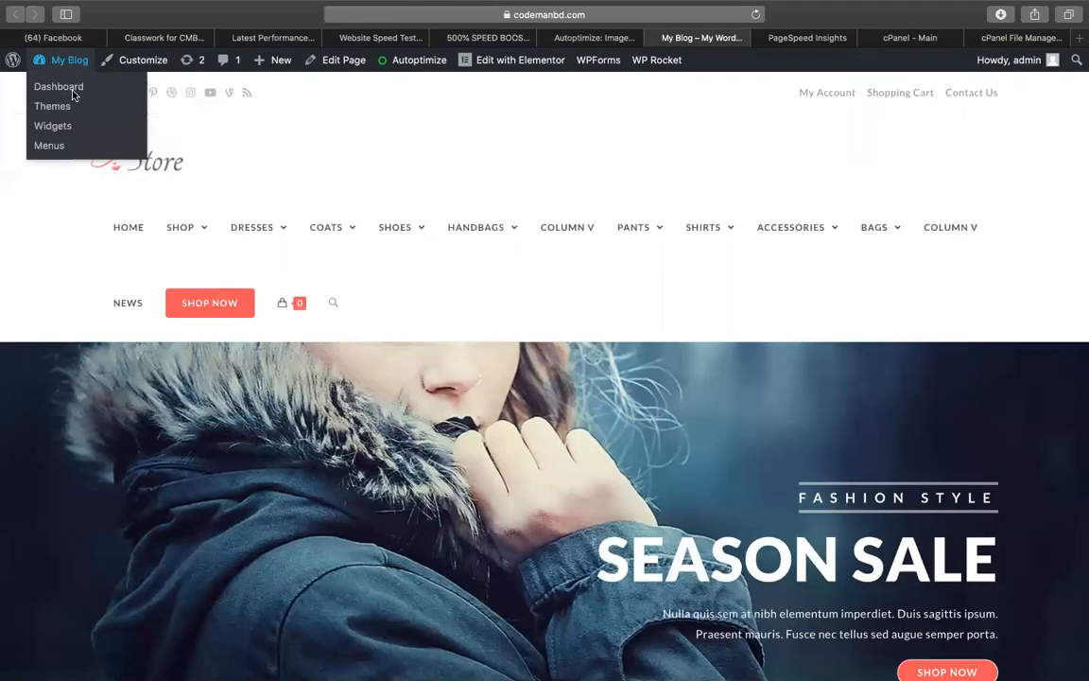
click(70, 92)
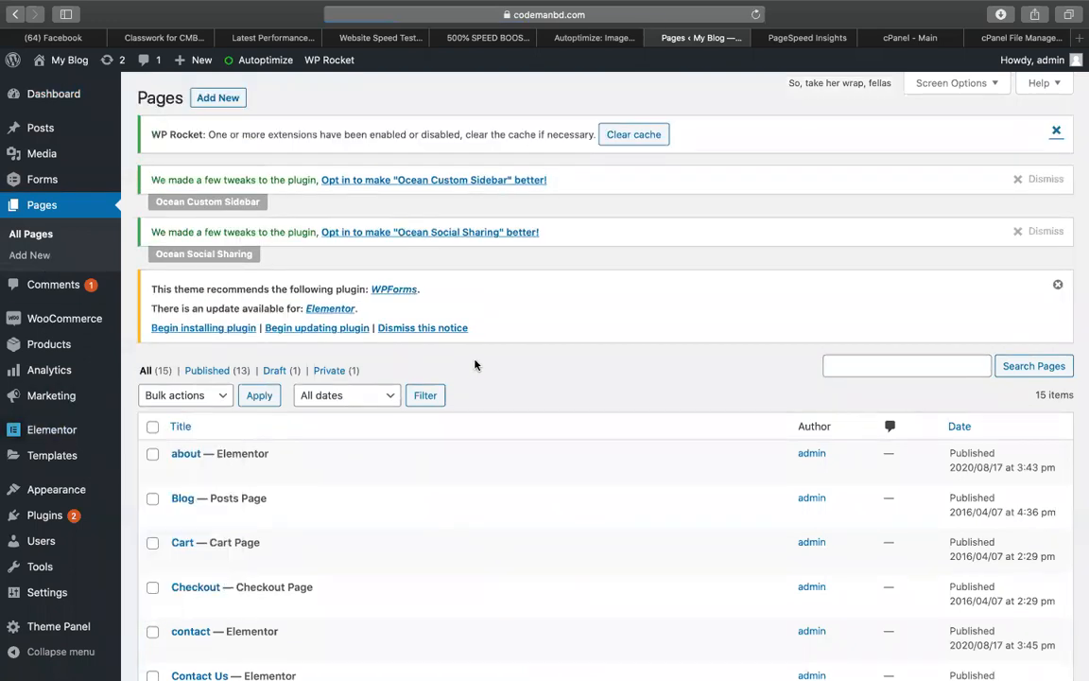
scroll(476, 365, down, 5)
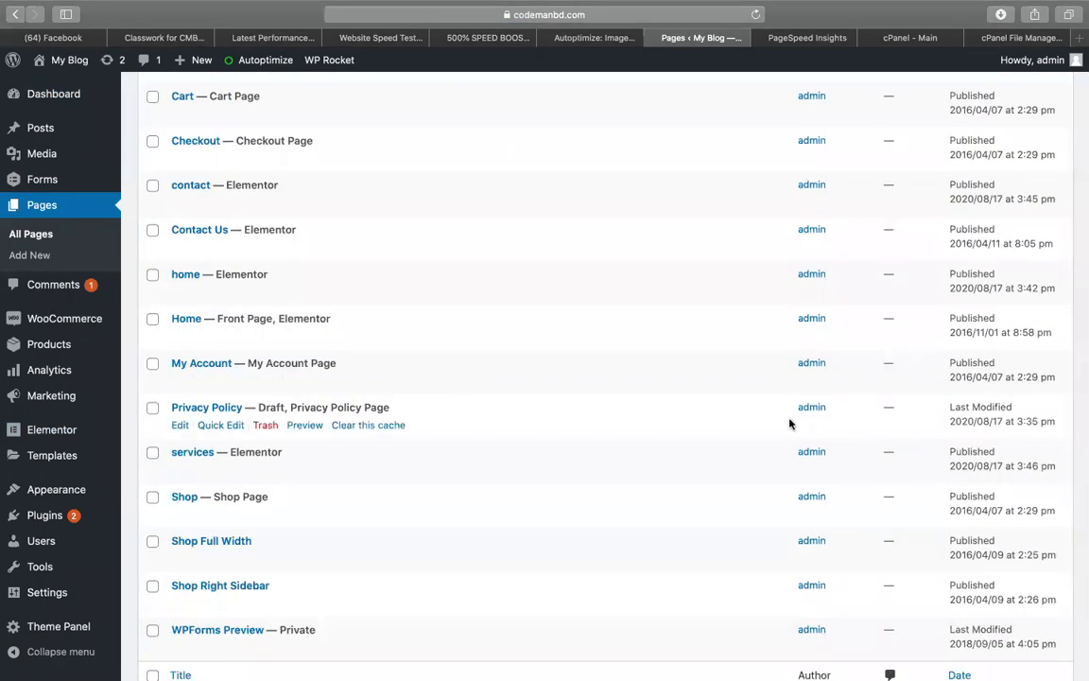
scroll(788, 423, down, 3)
click(152, 525)
click(152, 436)
scroll(151, 357, up, 1)
click(152, 353)
Move all the checked pages to the Trash with the Move to Trash bulk action
scroll(155, 293, up, 1)
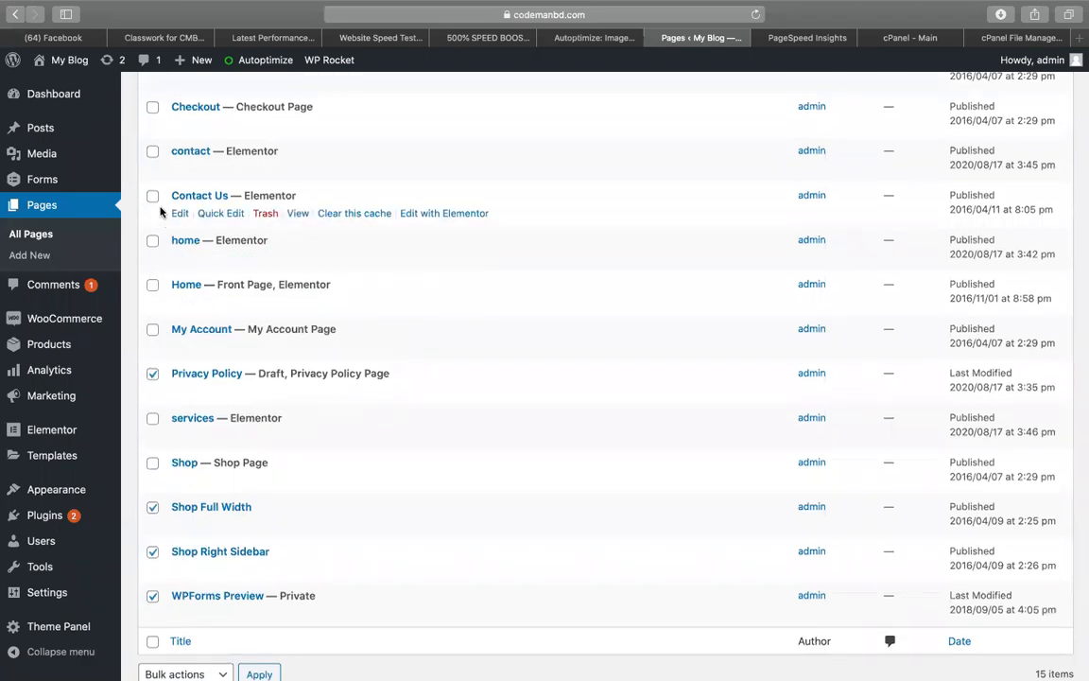
scroll(157, 215, up, 2)
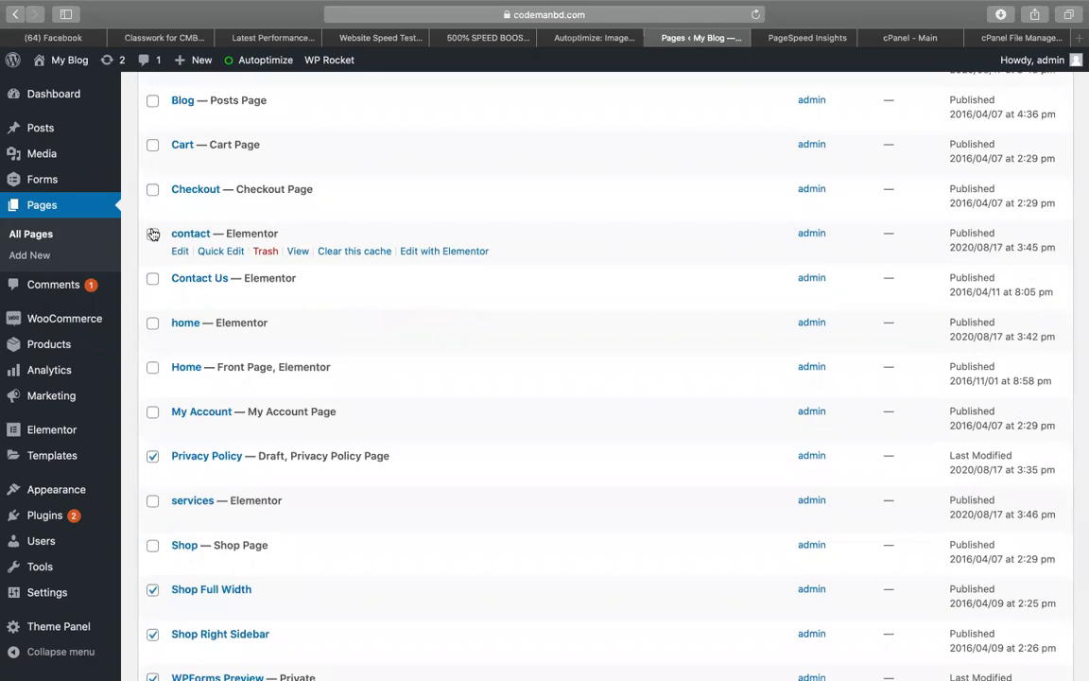
scroll(185, 213, up, 3)
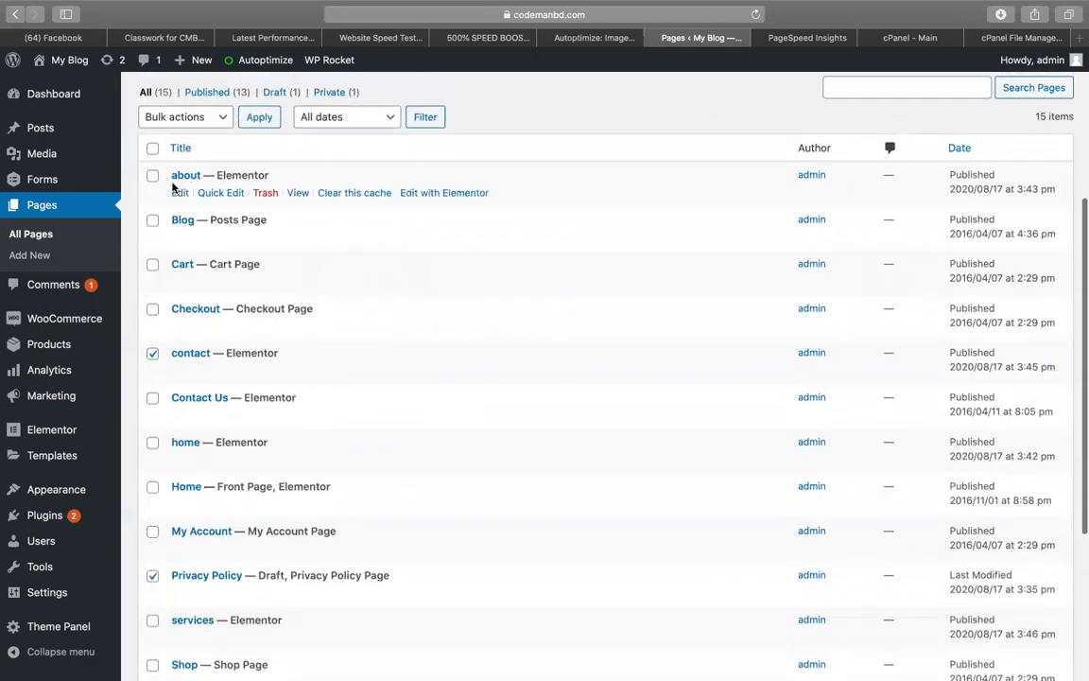
click(185, 117)
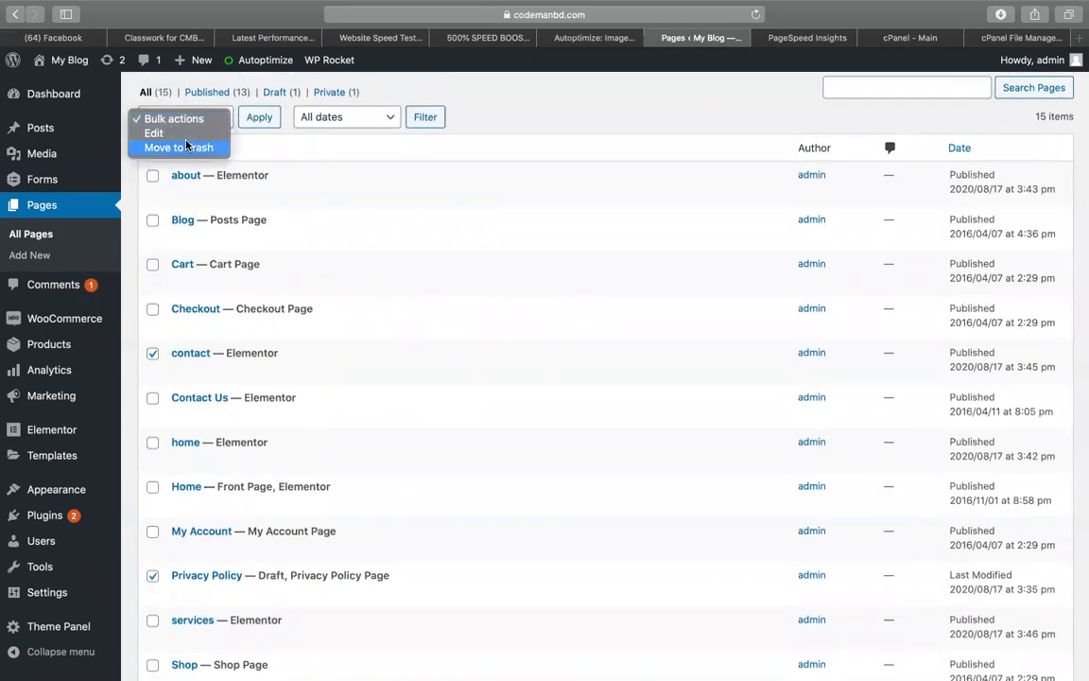
click(179, 146)
click(271, 118)
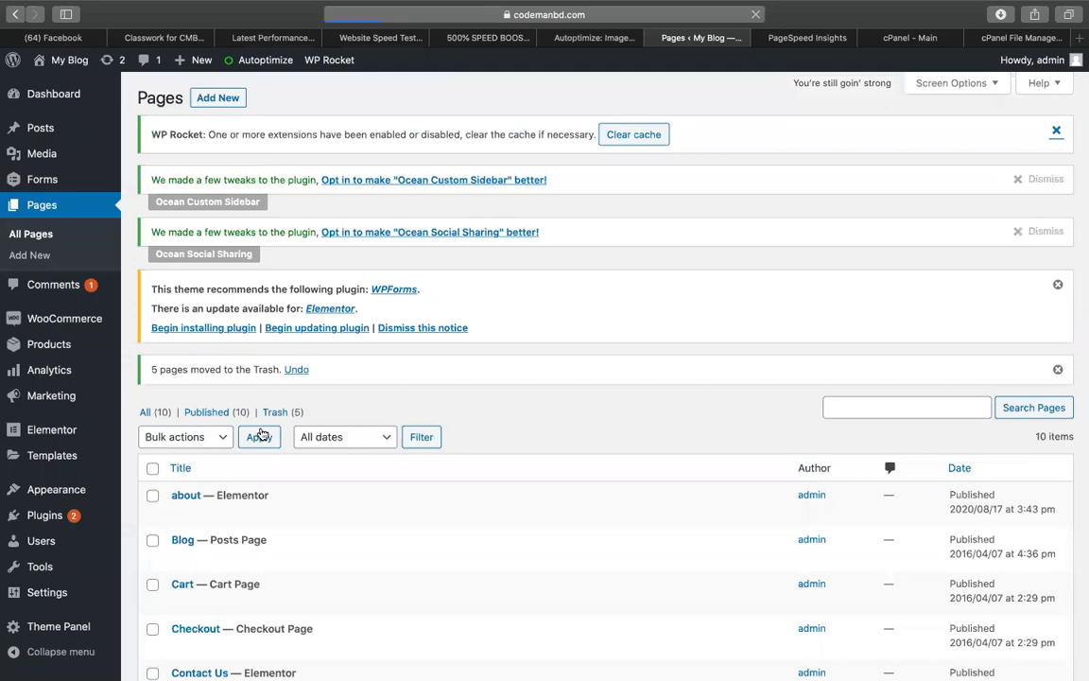
Empty the pages Trash, permanently deleting all five pages, then show All Posts
click(273, 413)
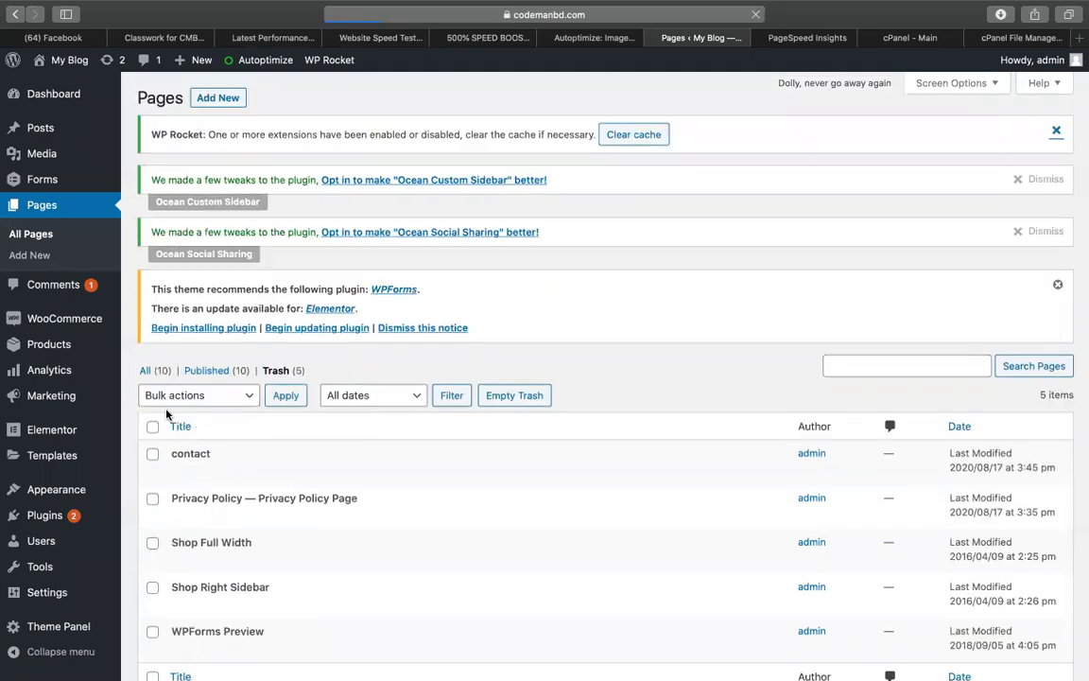
click(152, 427)
click(517, 397)
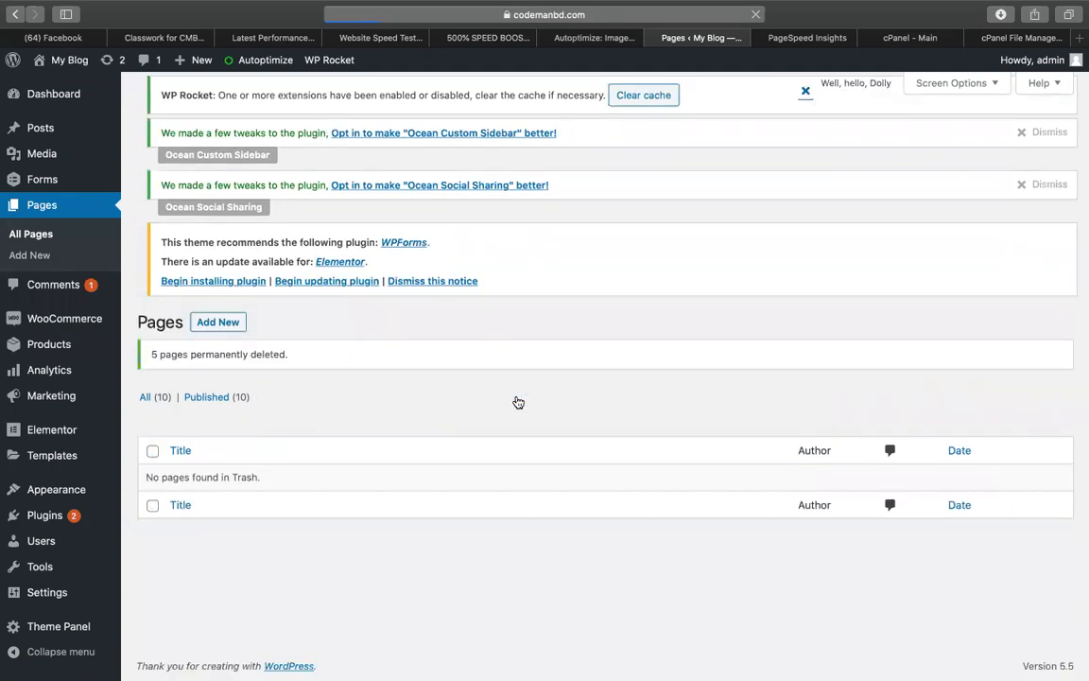
mouse_move(68, 136)
click(152, 134)
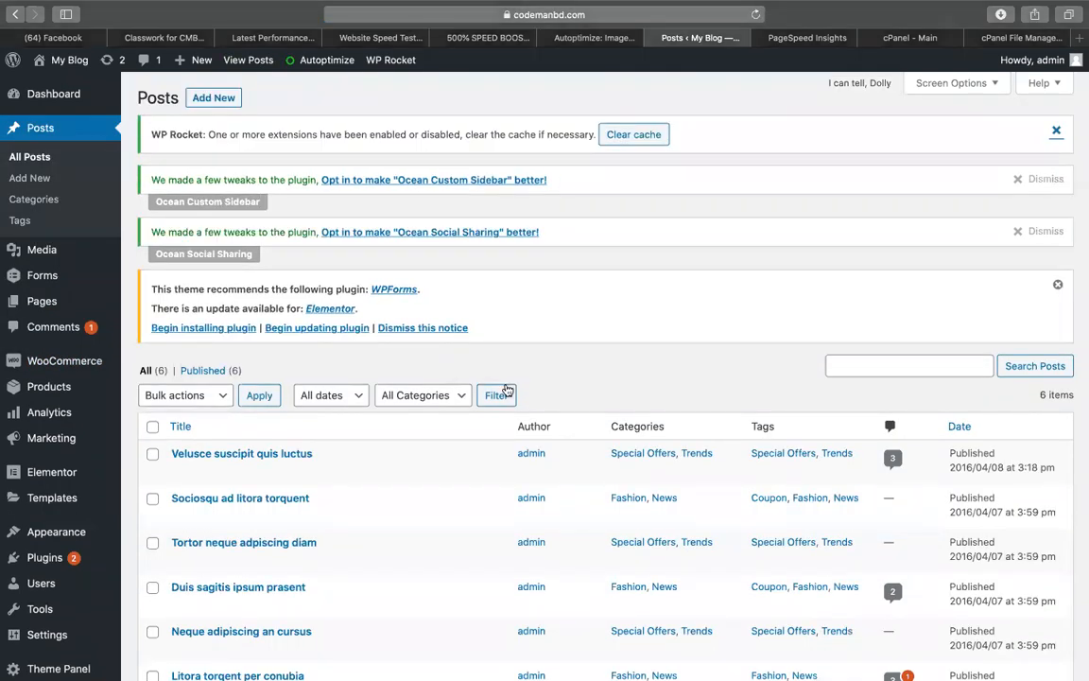
Return to the Dashboard and scroll down to the Activity panel's recent comments
scroll(506, 378, down, 3)
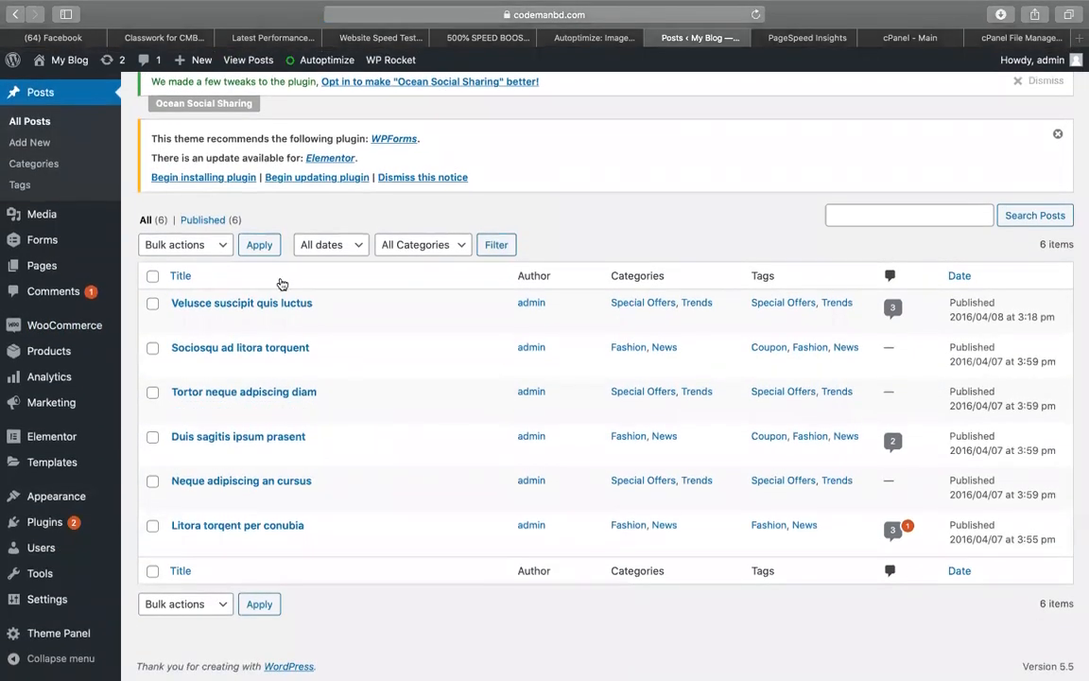
scroll(127, 236, up, 3)
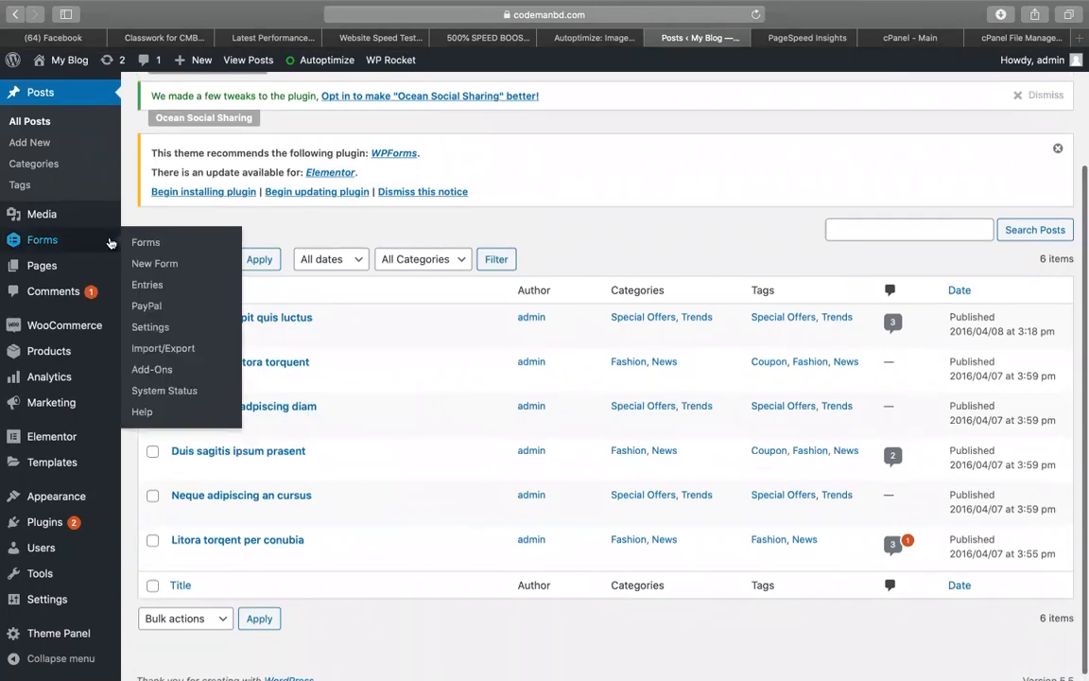
click(83, 102)
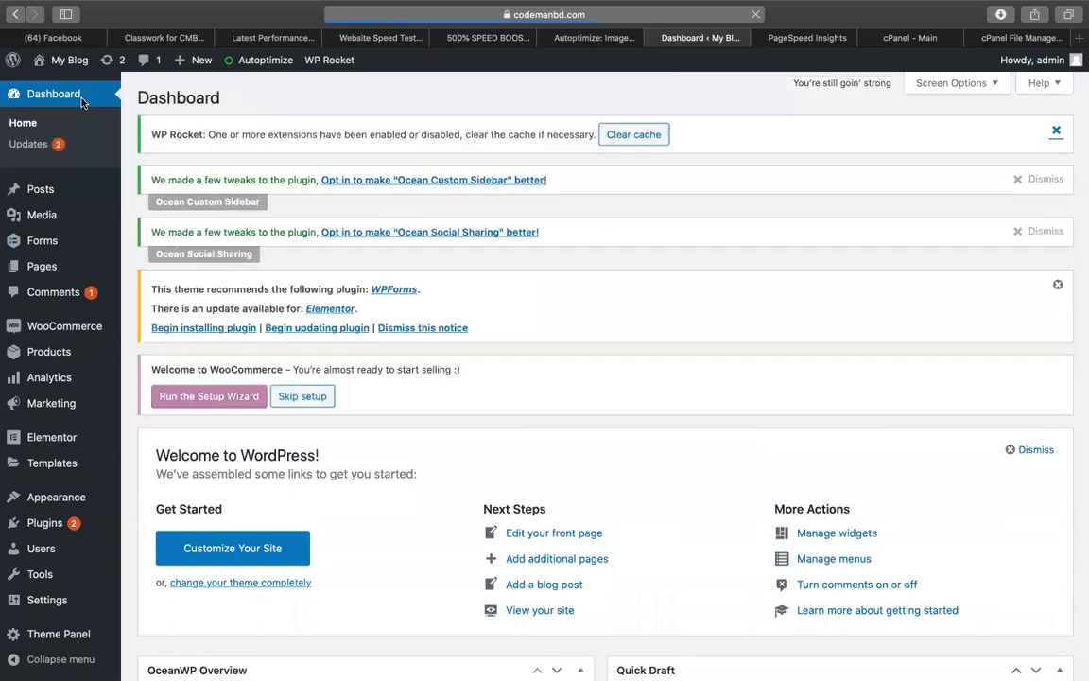
scroll(255, 231, down, 10)
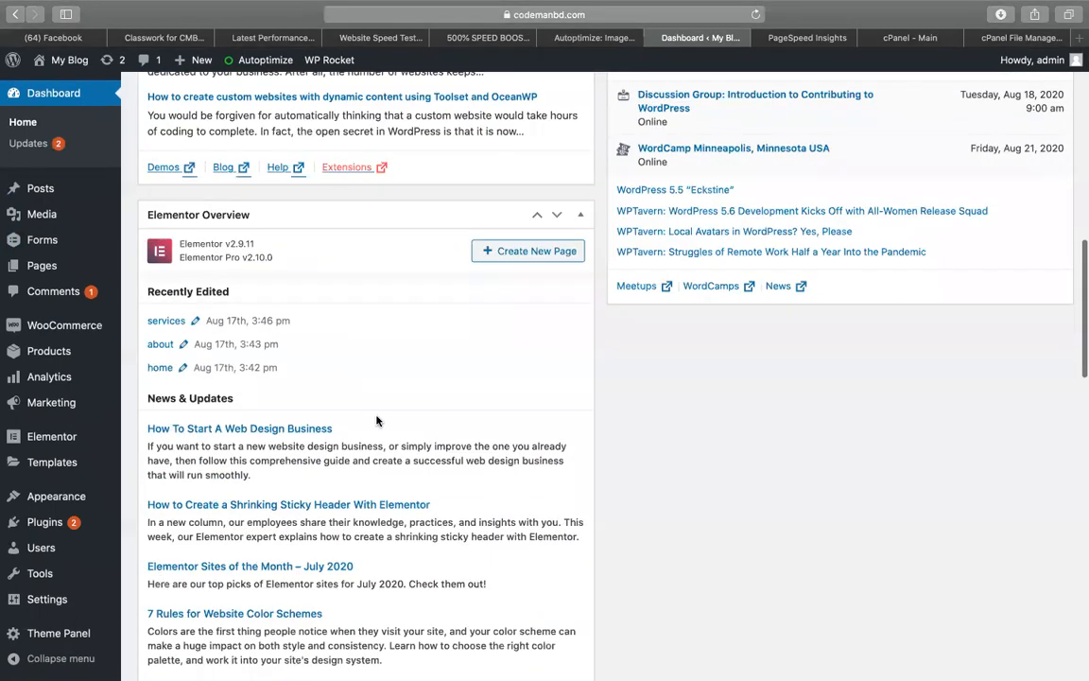
scroll(507, 498, down, 5)
scroll(659, 445, up, 3)
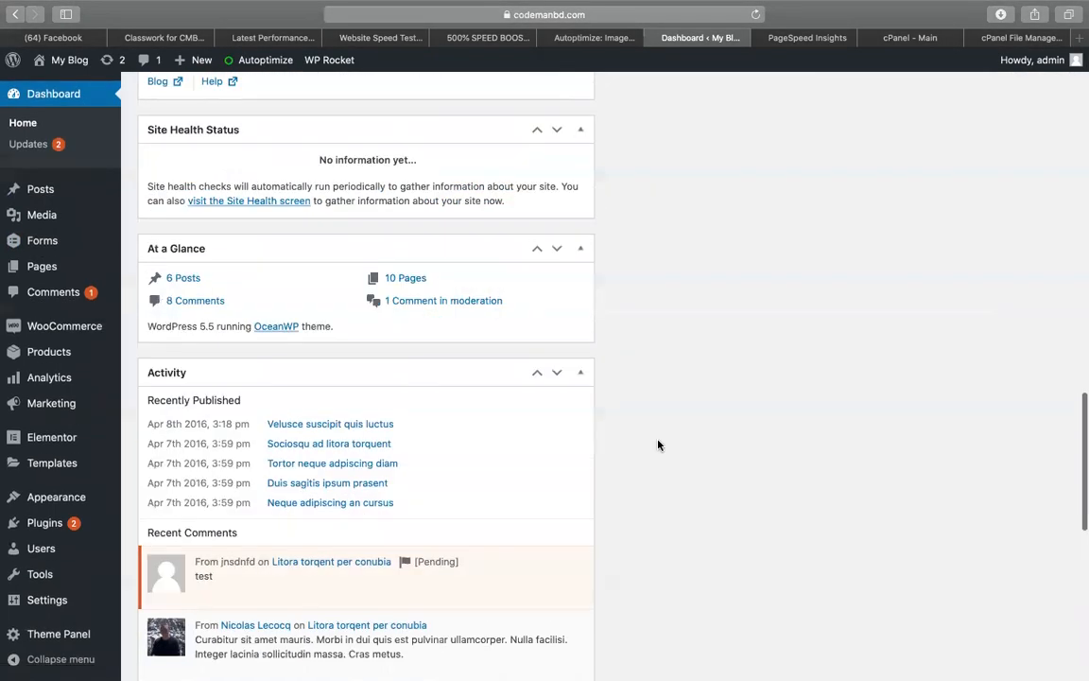
scroll(658, 445, down, 5)
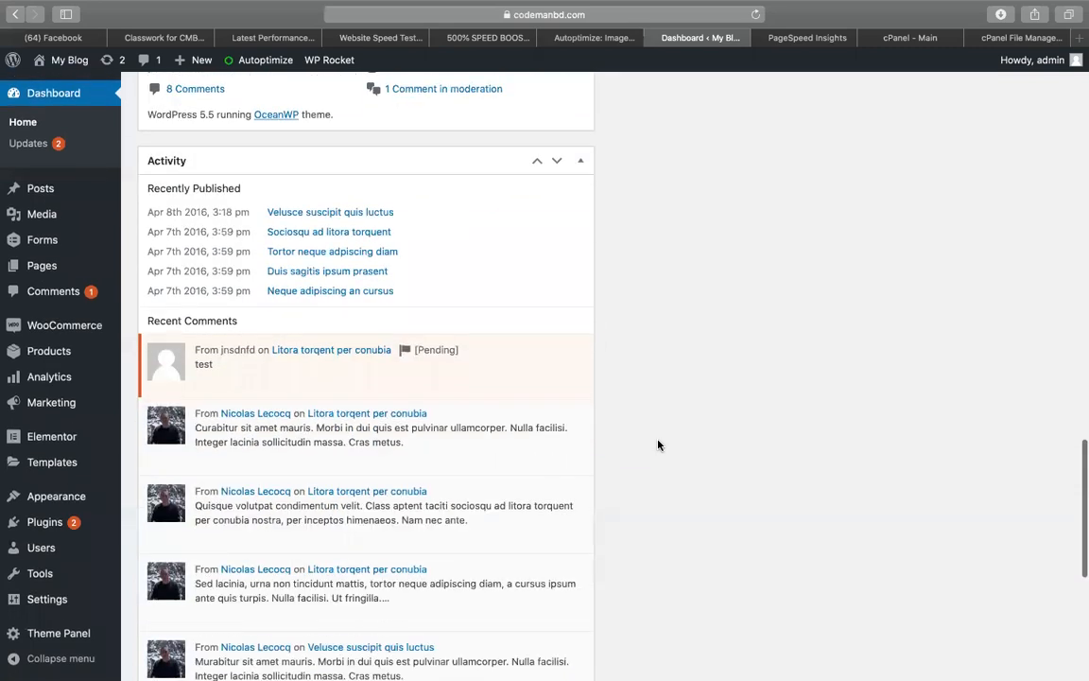
Trash the pending comment and two other recent comments, then return to PageSpeed Insights
mouse_move(544, 394)
click(347, 381)
mouse_move(348, 389)
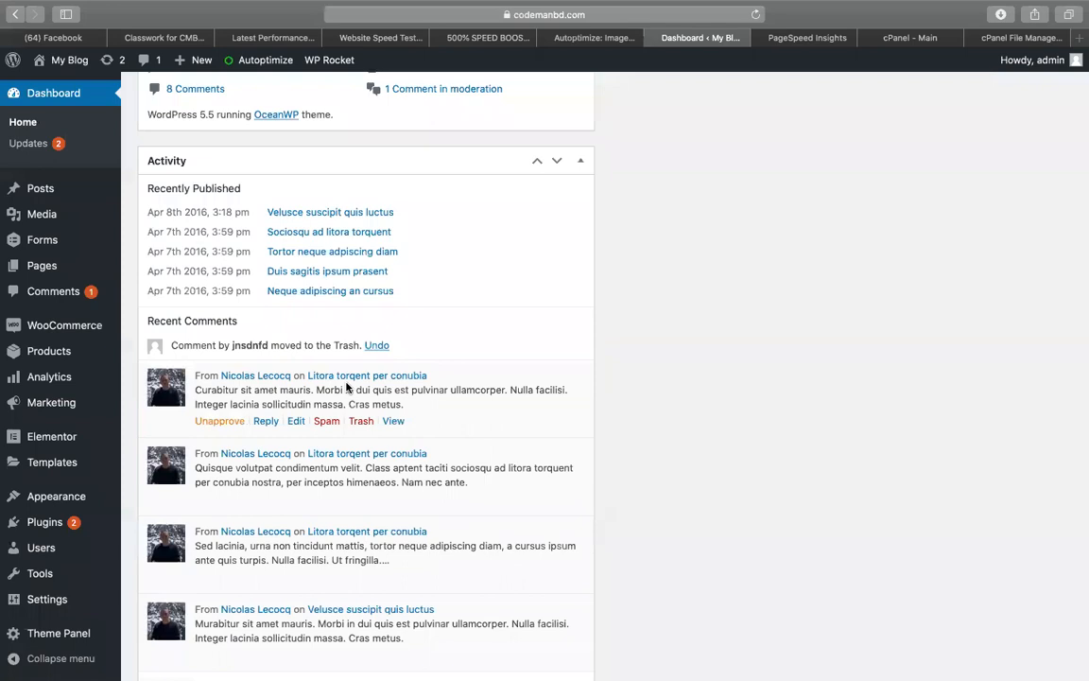
scroll(352, 388, down, 3)
click(358, 304)
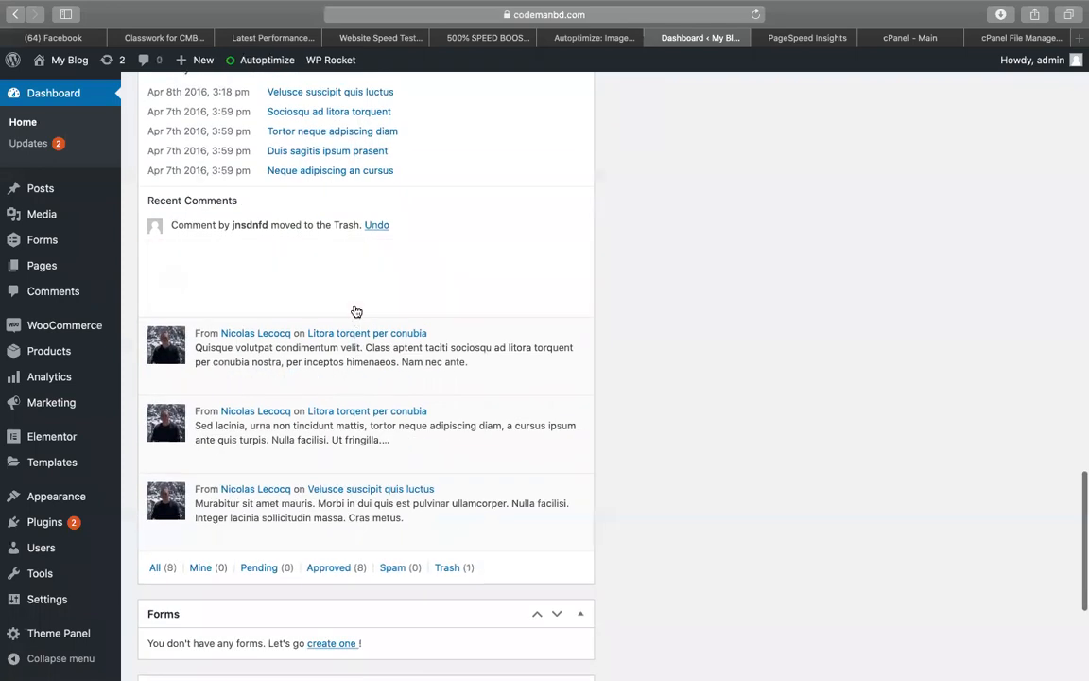
click(359, 327)
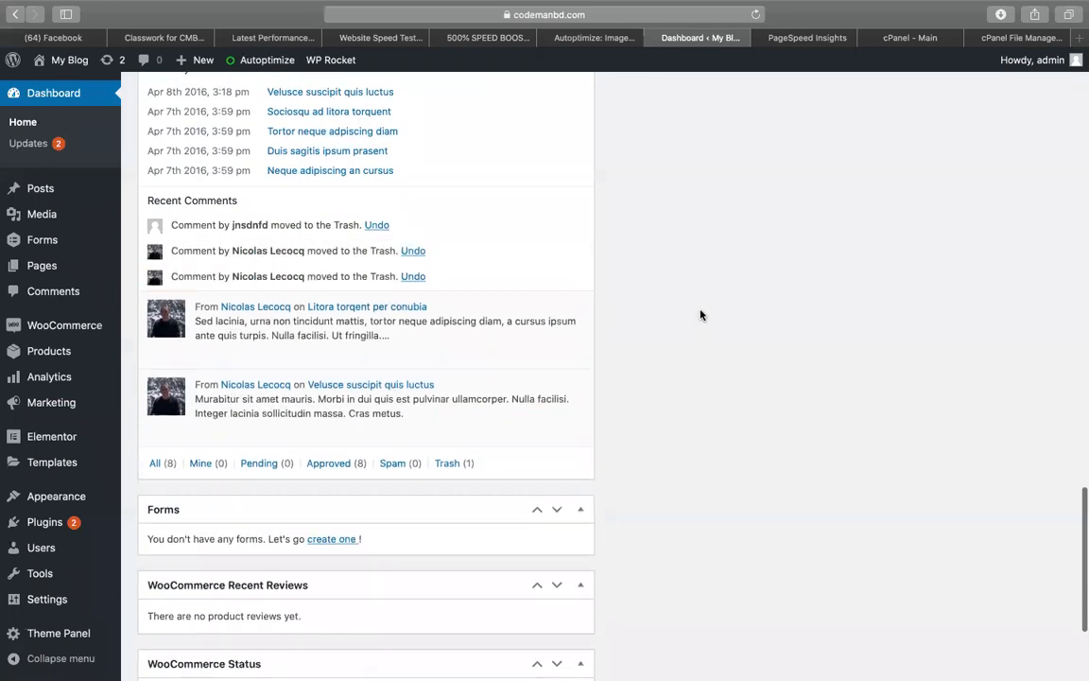
scroll(700, 315, up, 10)
click(803, 37)
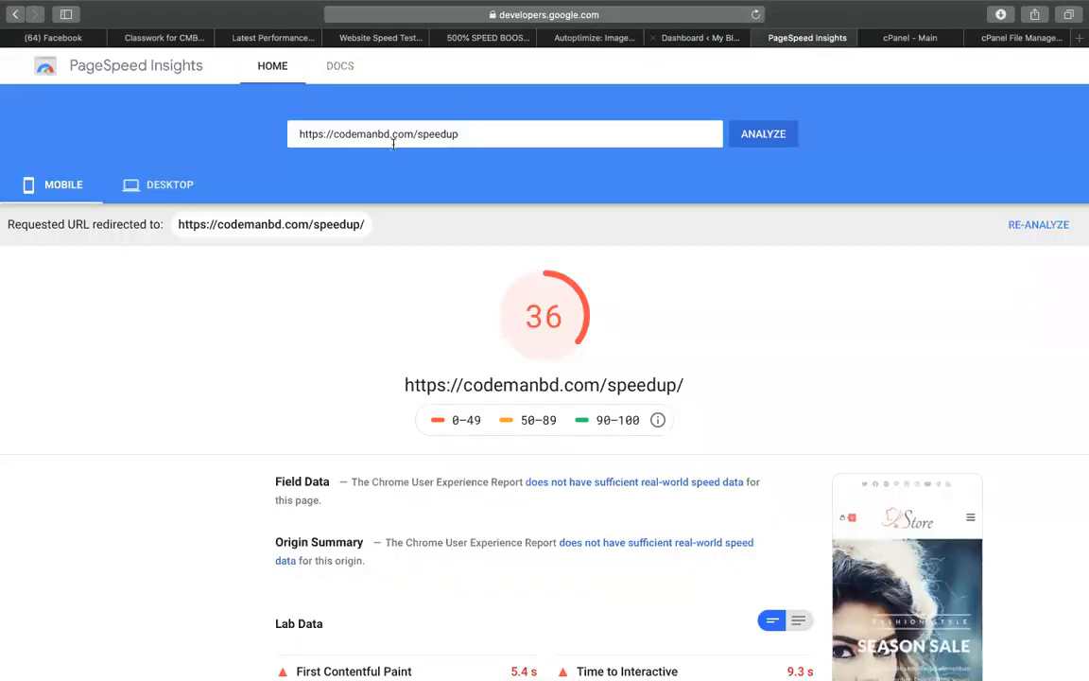
Rerun PageSpeed Insights on codemanbd.com/speedup and check the desktop score of 60
click(765, 142)
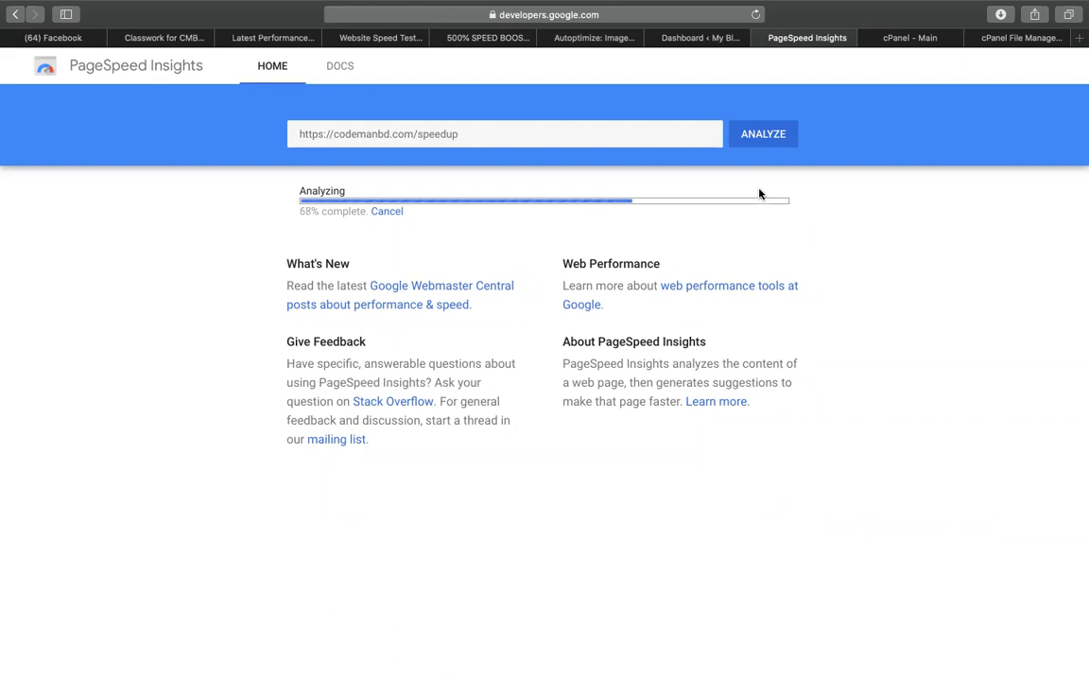
click(584, 38)
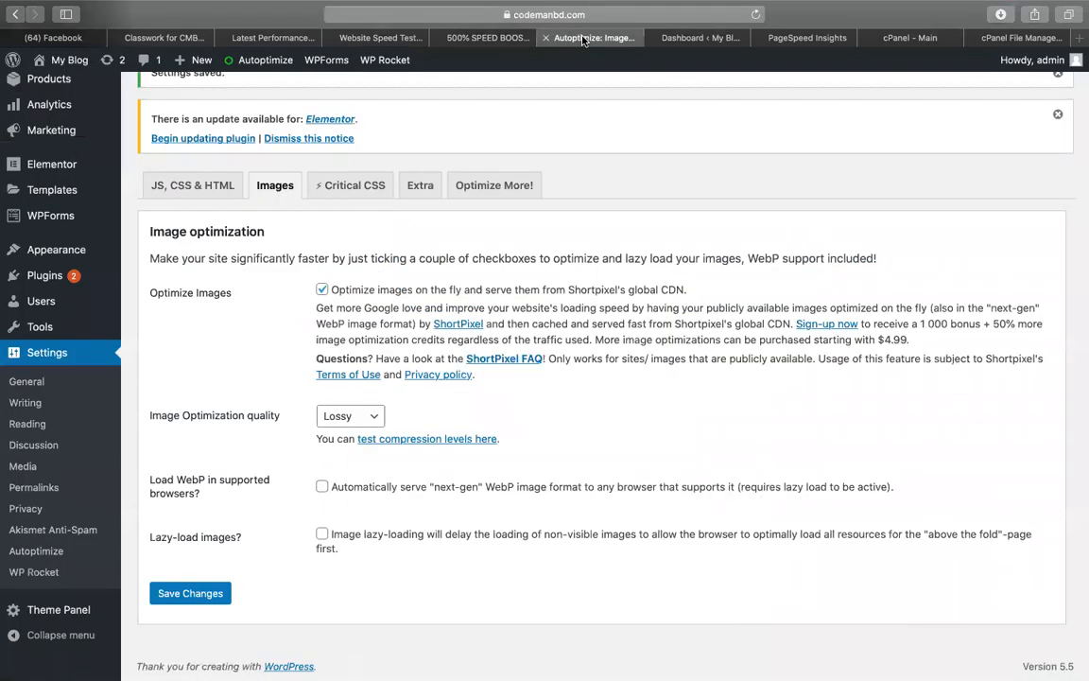
click(783, 46)
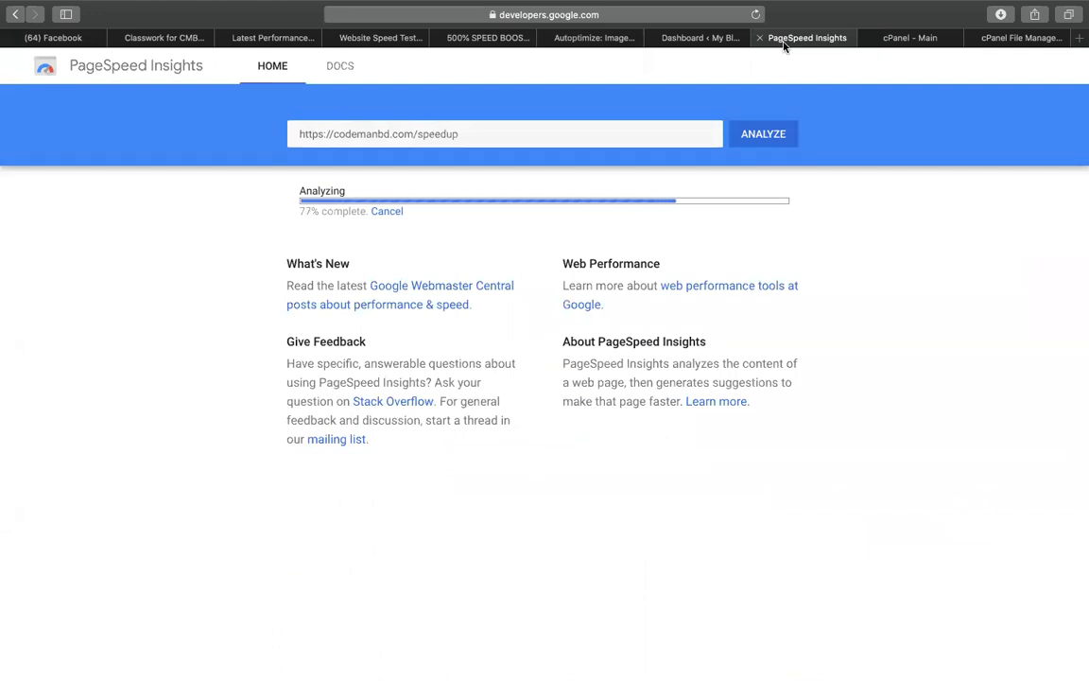
click(172, 194)
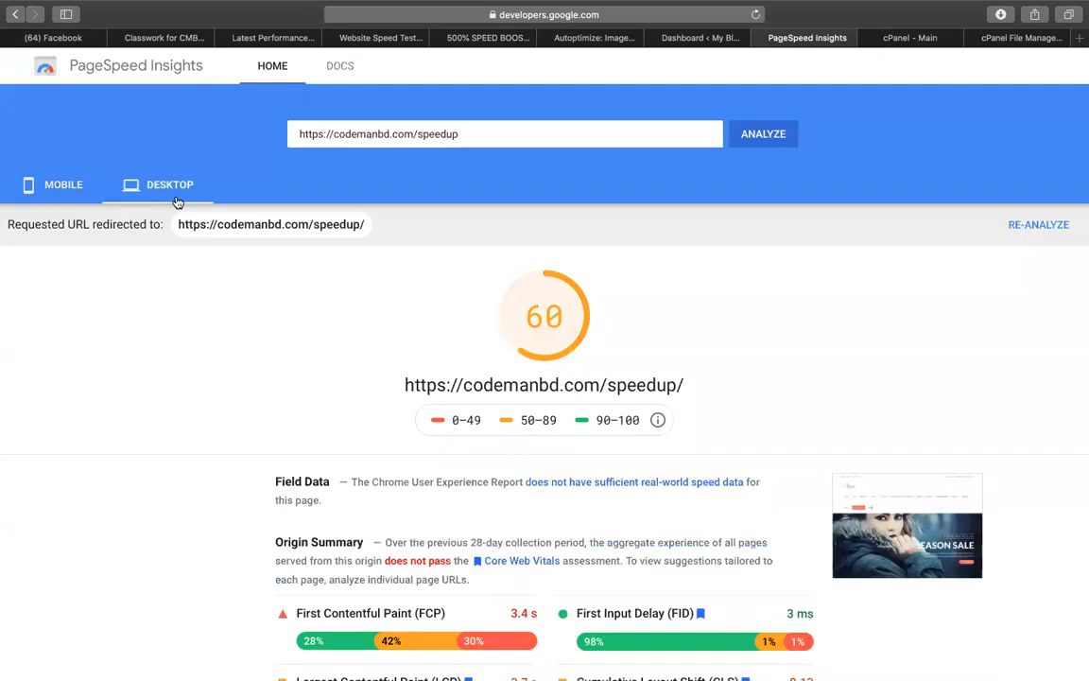
click(608, 37)
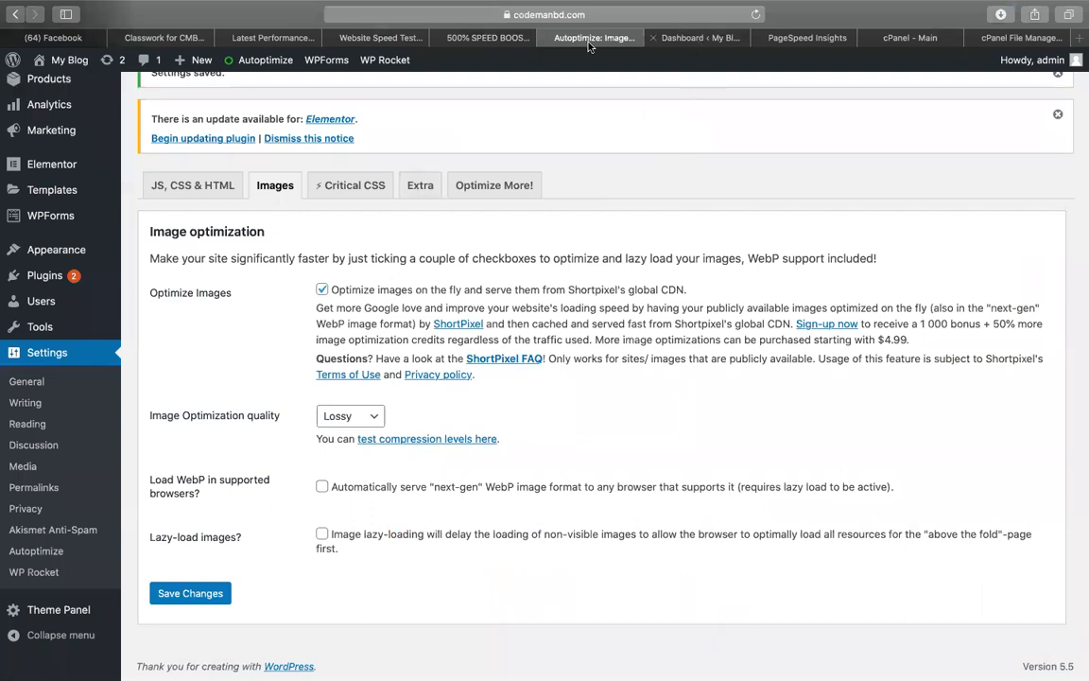
click(482, 40)
Select the plugin name 'Async JavaScript' from cell B67 of the speed notes, then return to WordPress
scroll(297, 310, down, 5)
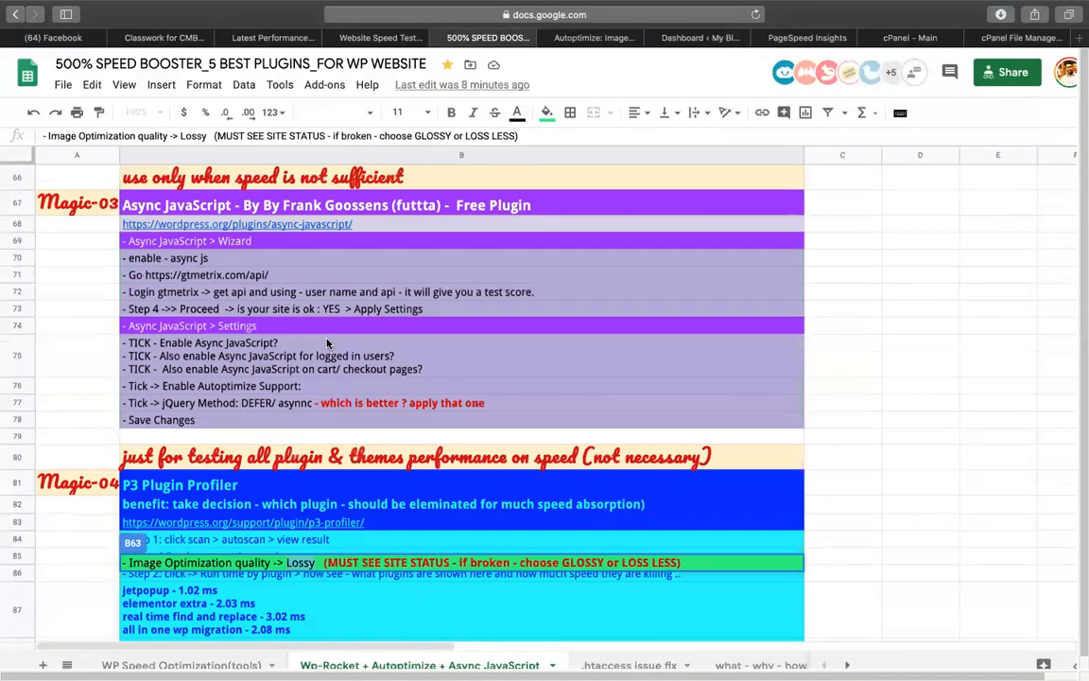
double_click(209, 194)
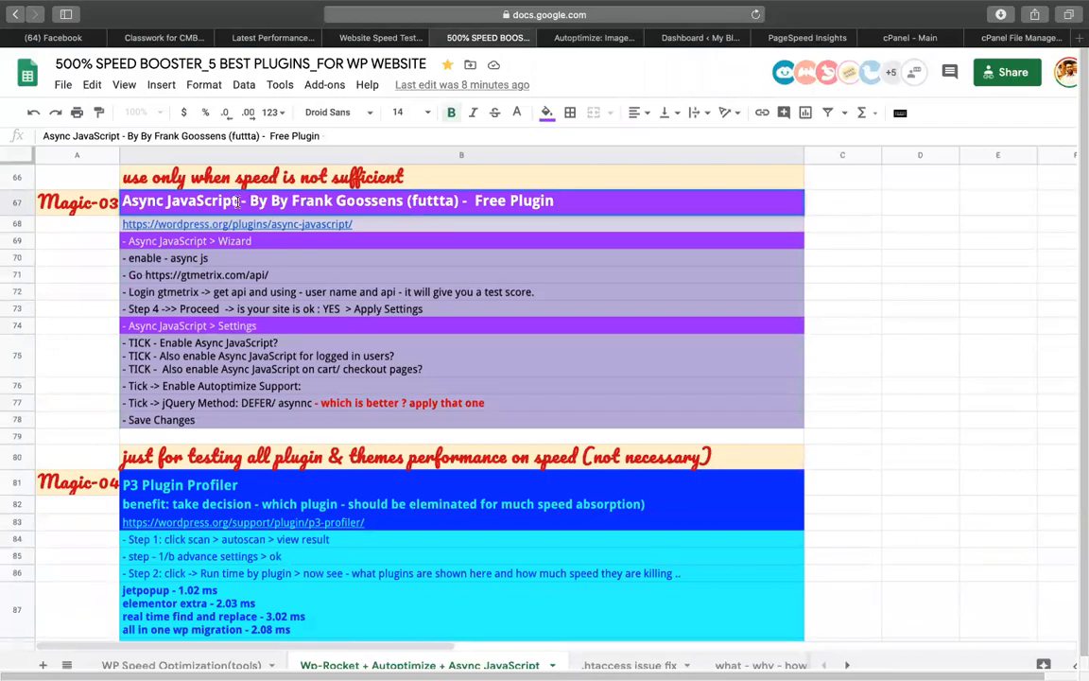
drag(237, 201, 3, 201)
key(super+c)
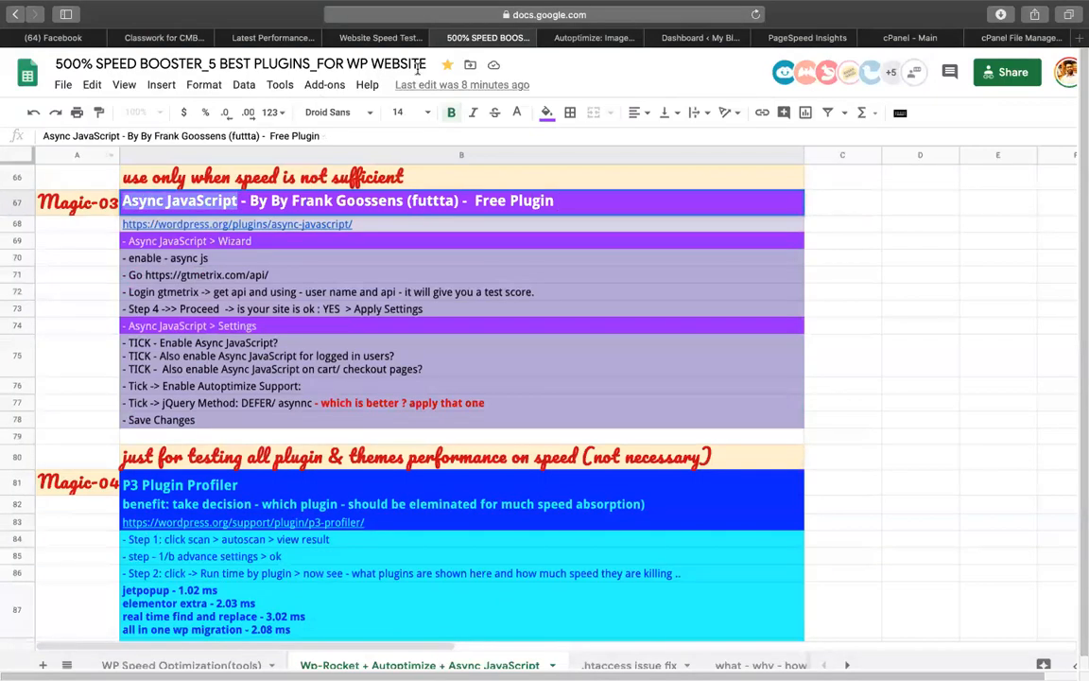
click(572, 38)
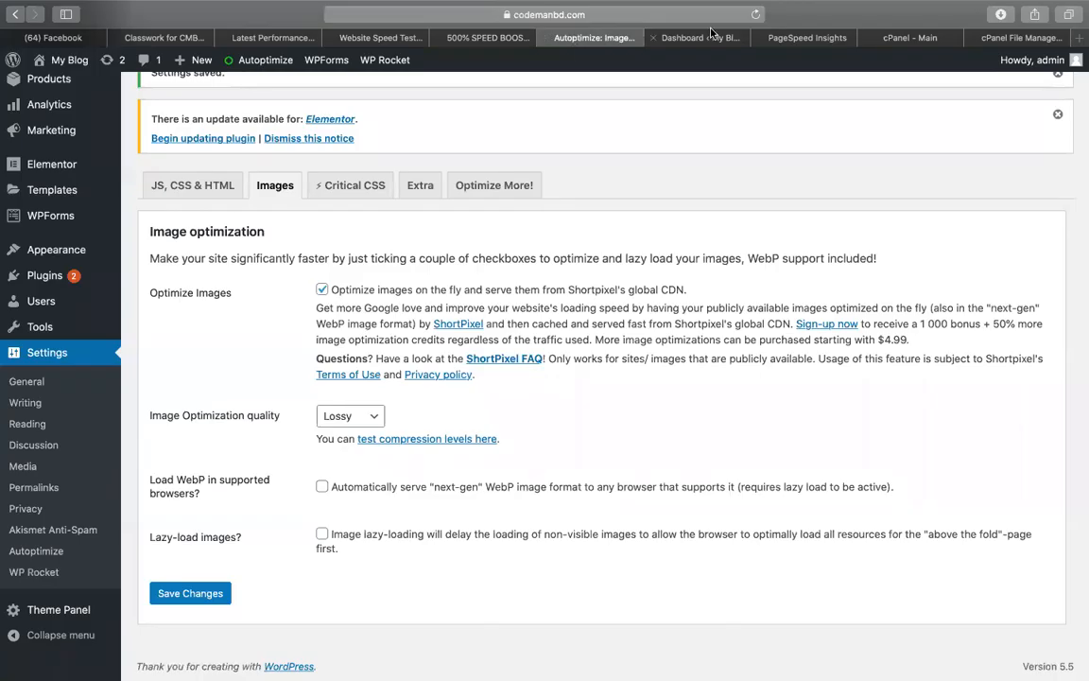
Search Plugins > Add New for 'Async JavaScript'
mouse_move(42, 274)
click(137, 303)
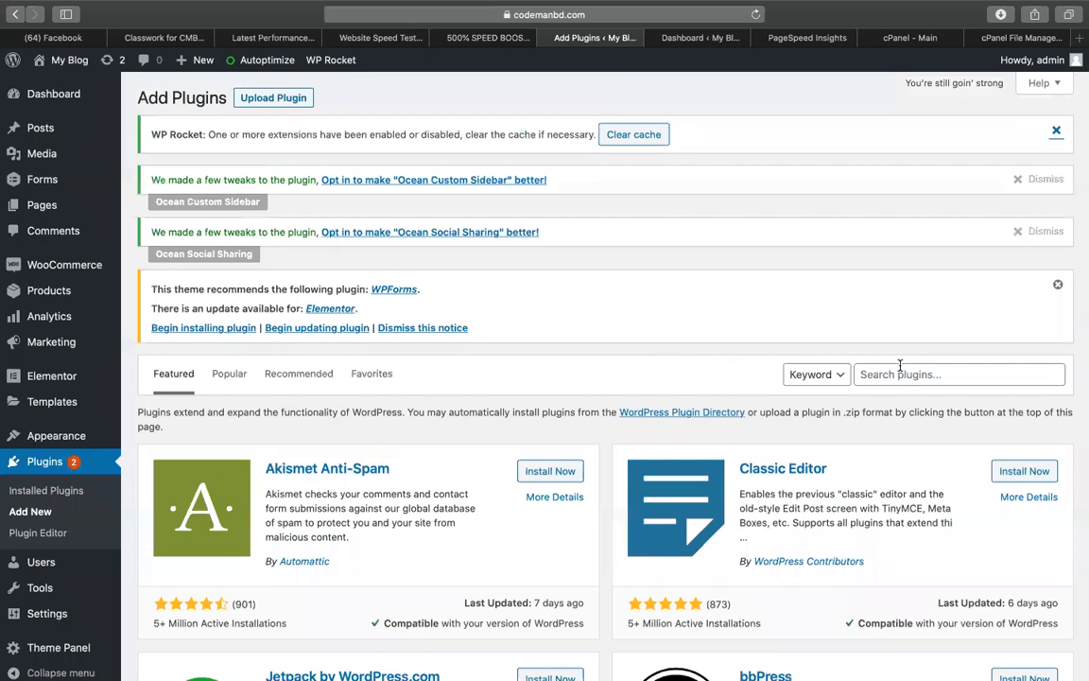
click(910, 373)
key(super+v)
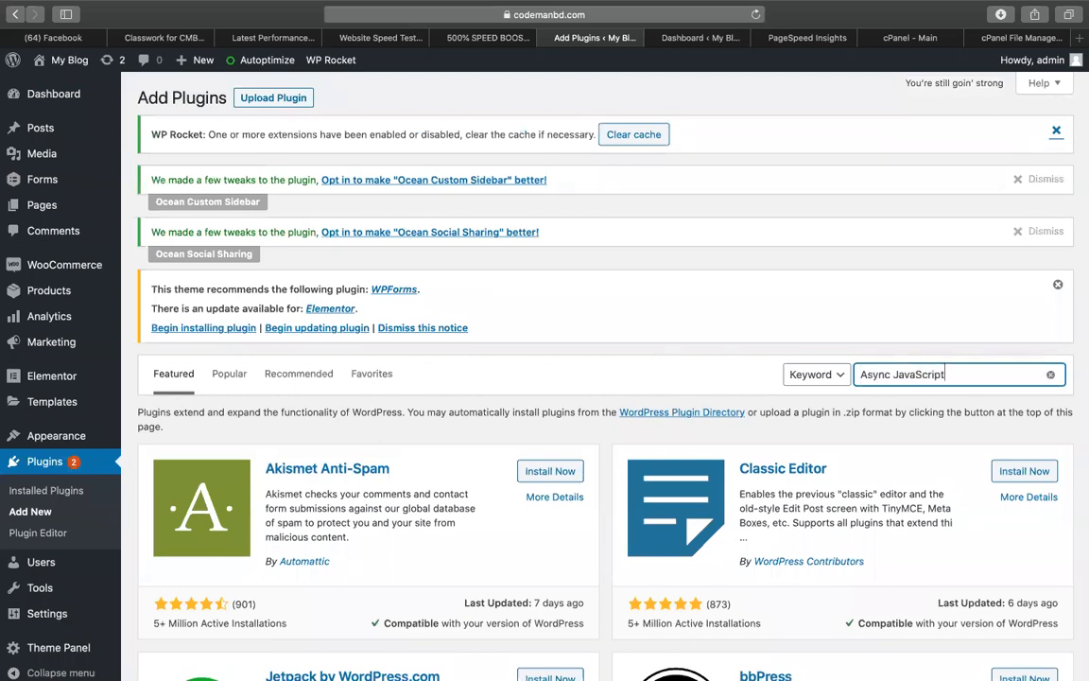
key(Return)
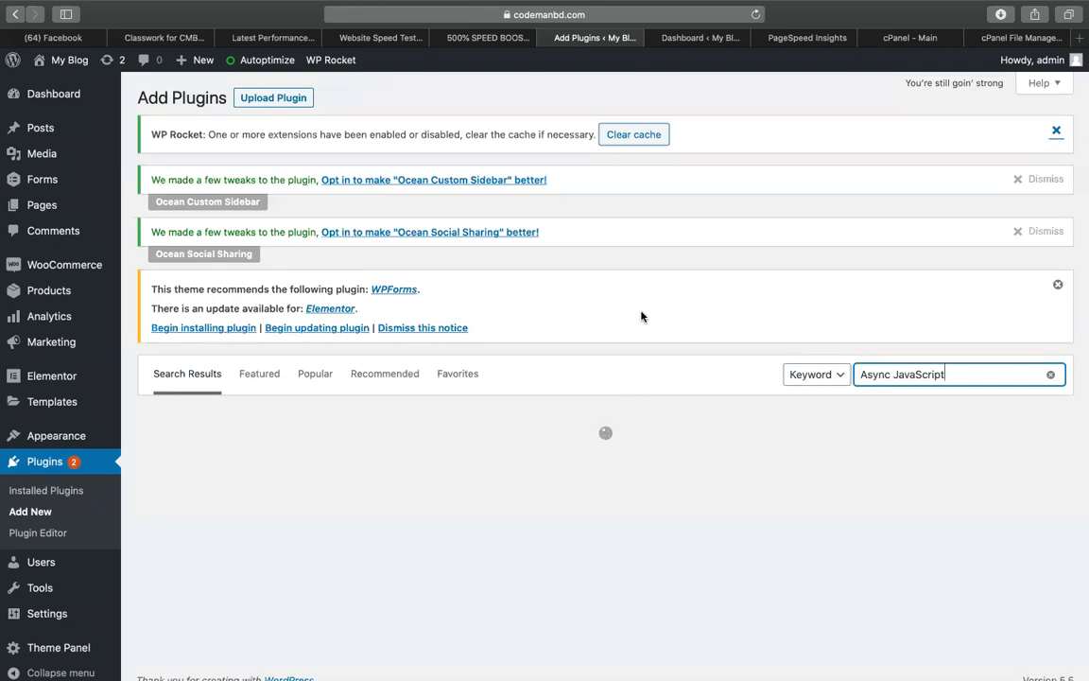
Install and activate the Async JavaScript plugin
scroll(579, 379, down, 3)
click(557, 316)
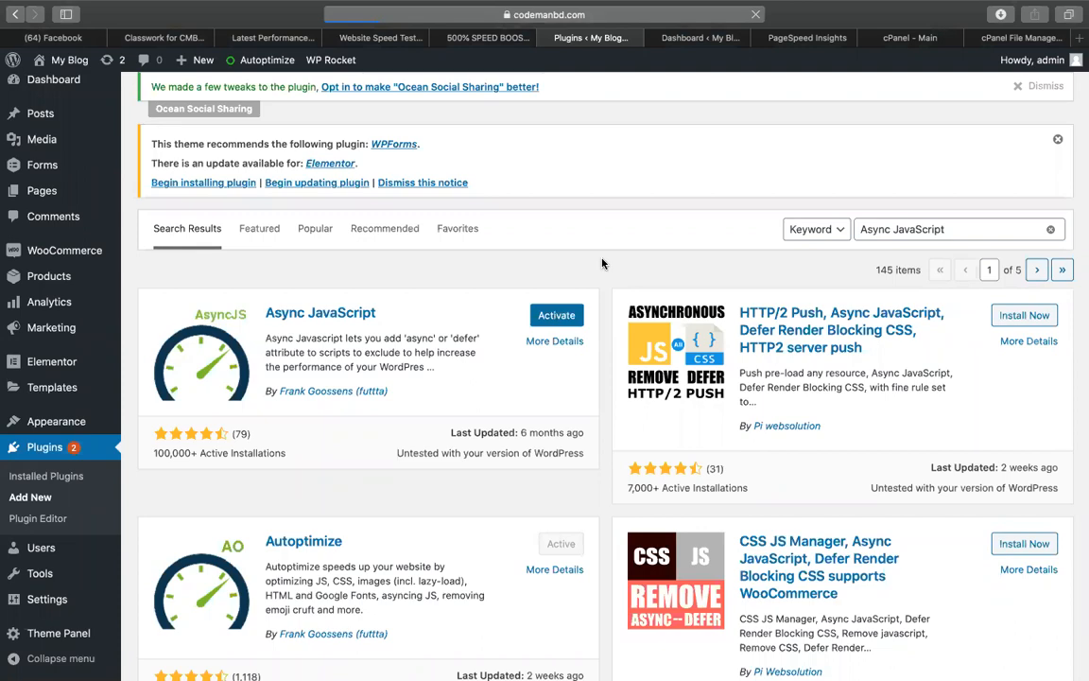
scroll(581, 431, down, 7)
scroll(582, 430, up, 5)
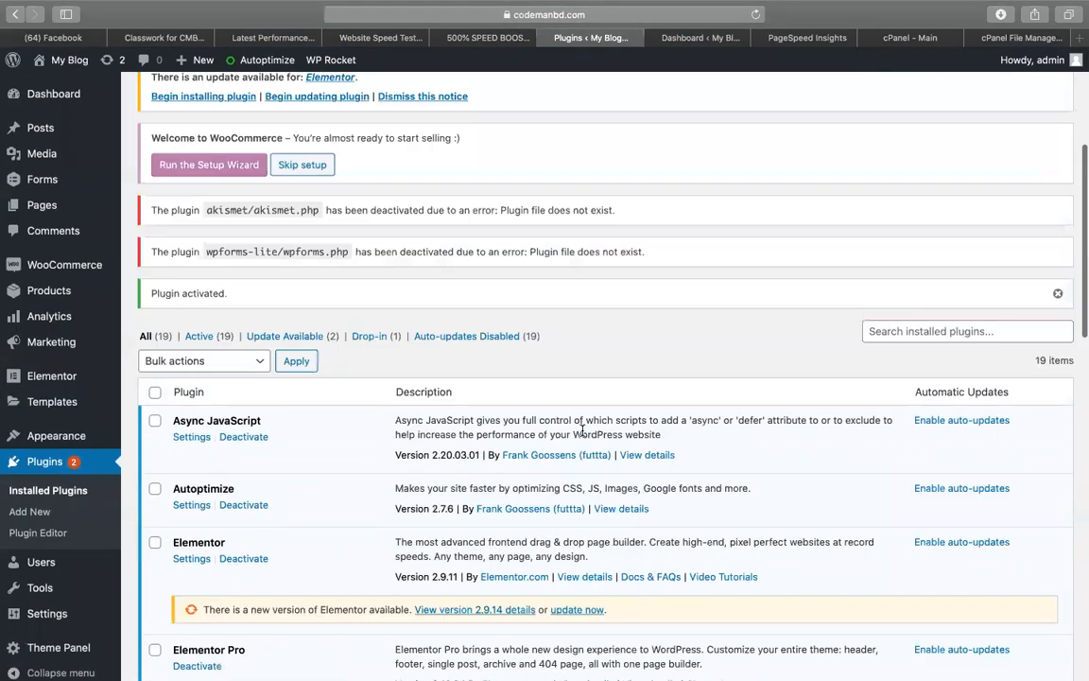
scroll(575, 397, up, 2)
scroll(568, 359, down, 5)
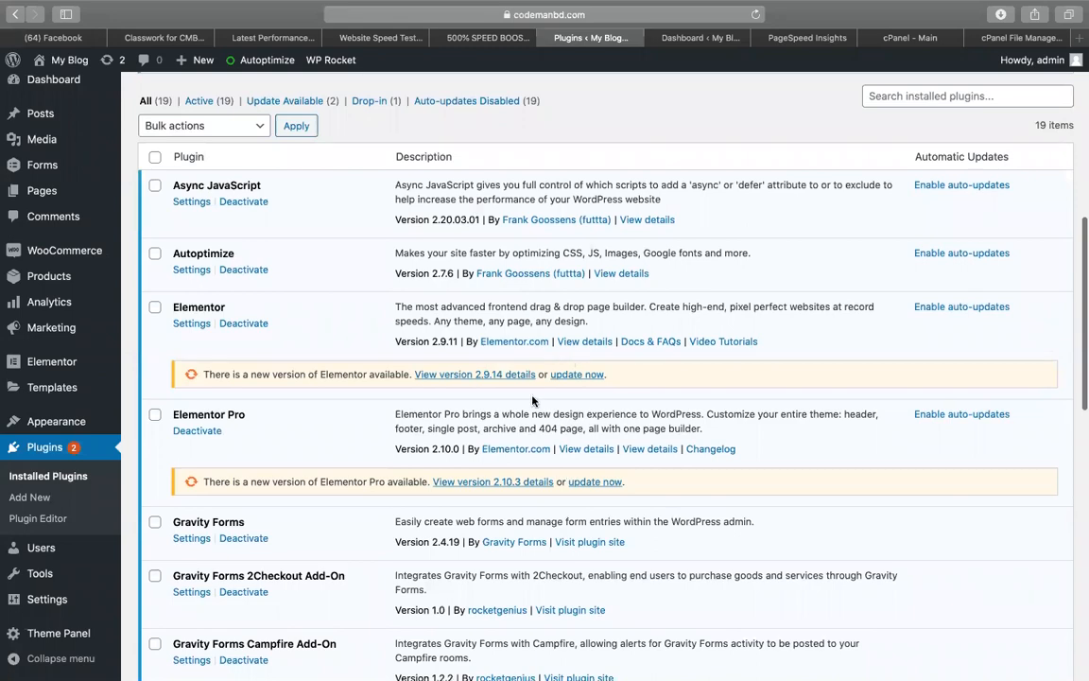
scroll(532, 401, down, 10)
scroll(157, 348, up, 12)
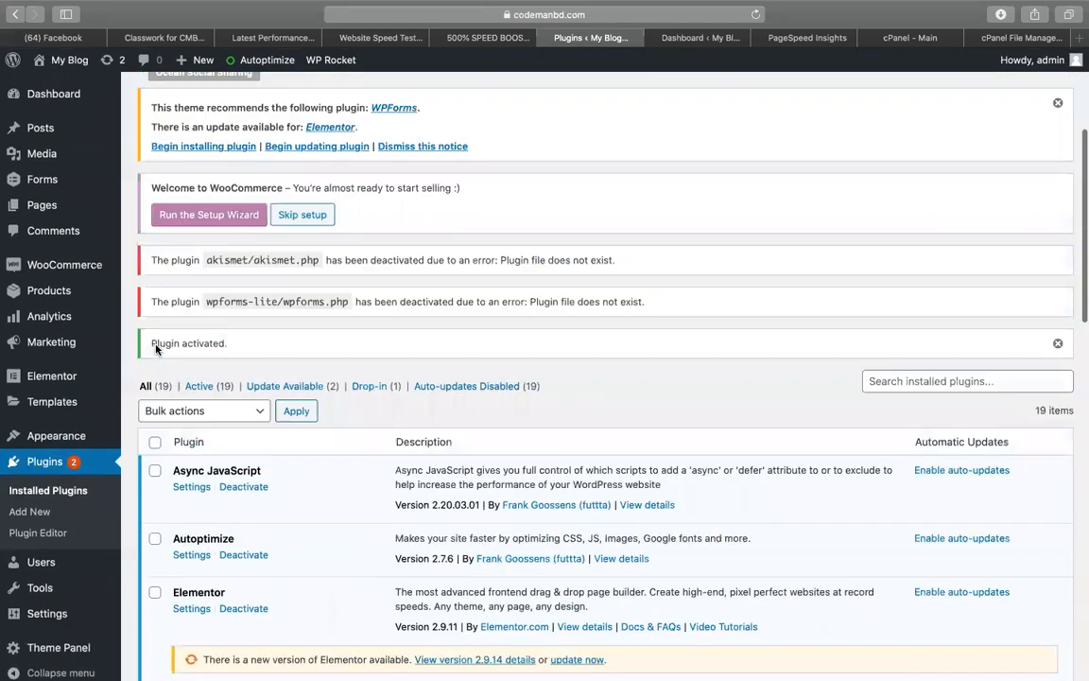
scroll(157, 347, up, 5)
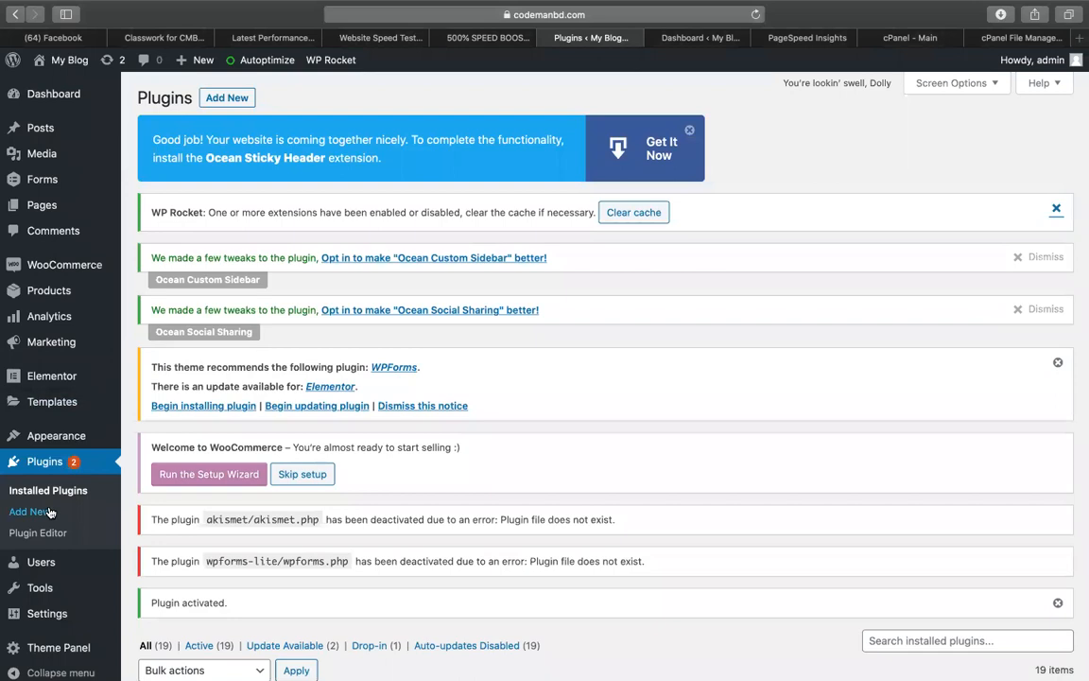
scroll(157, 348, down, 2)
Review the Async JavaScript wizard notes and plugin link in rows 68-69 of the speed-booster sheet
click(494, 38)
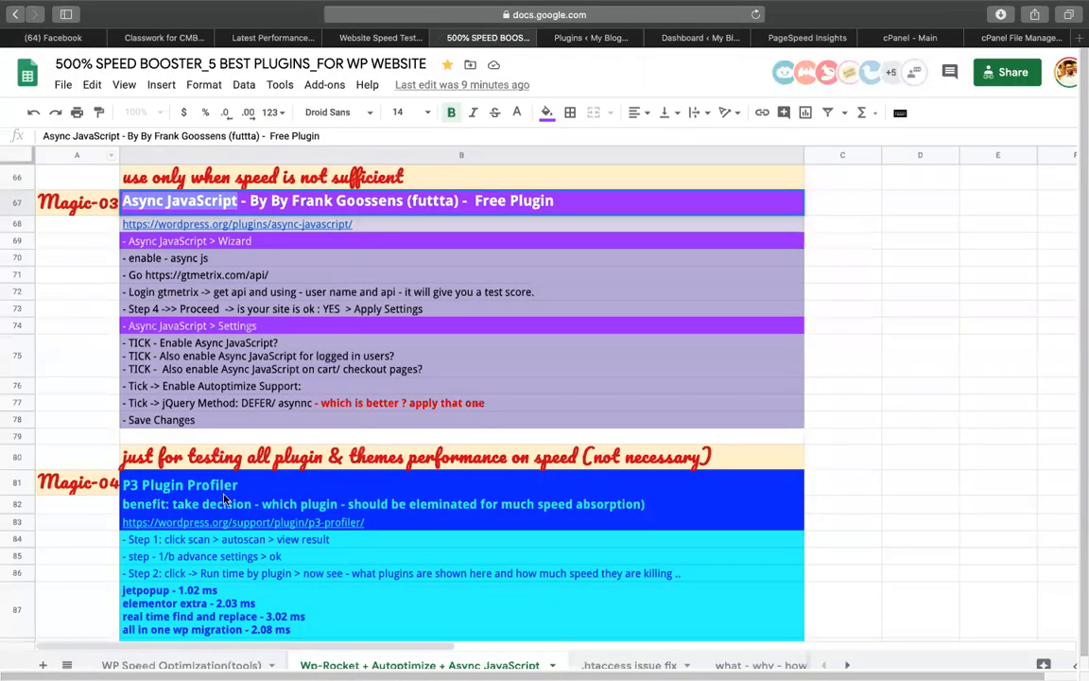
scroll(200, 437, down, 5)
scroll(201, 437, up, 6)
scroll(213, 484, up, 1)
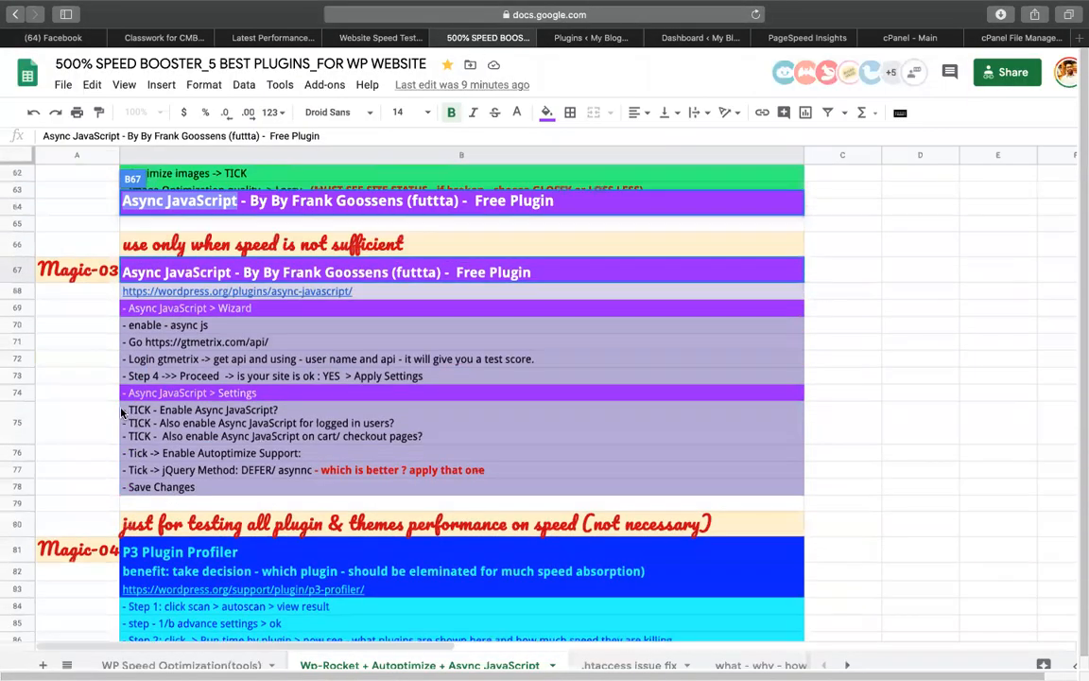
click(104, 392)
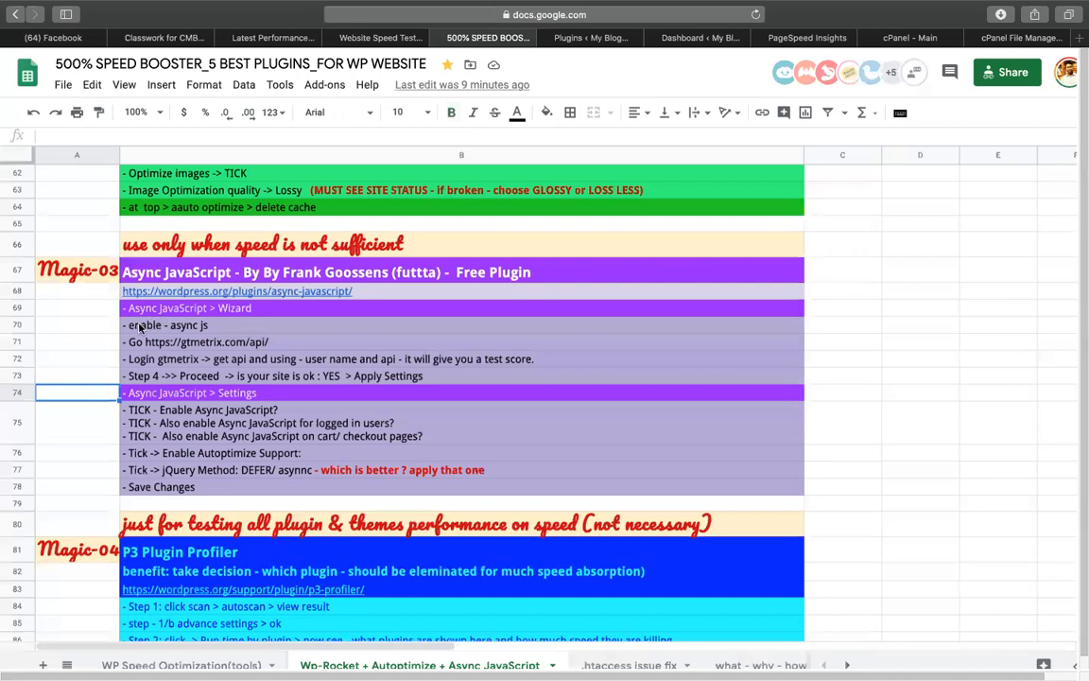
click(140, 326)
click(170, 292)
click(104, 324)
Change row 69 to read '- settings > Async JavaScript > Wizard' and go back to WordPress
click(136, 309)
double_click(151, 309)
text(sett ings>)
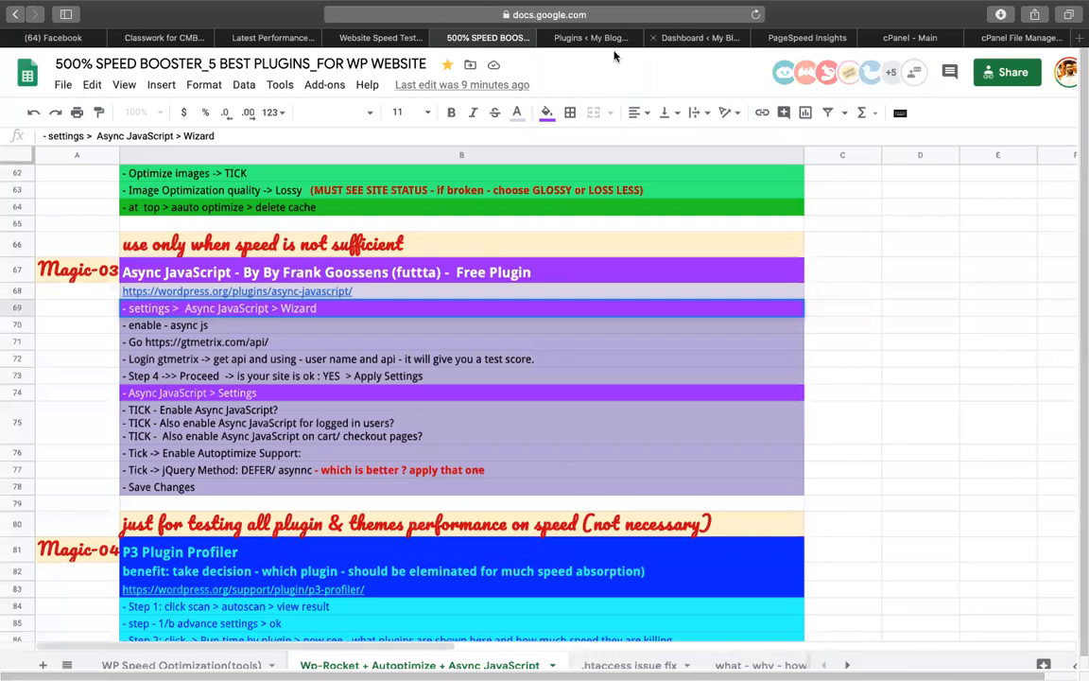
click(688, 38)
Locate the installed Async JavaScript plugin and open its settings page
scroll(29, 484, down, 5)
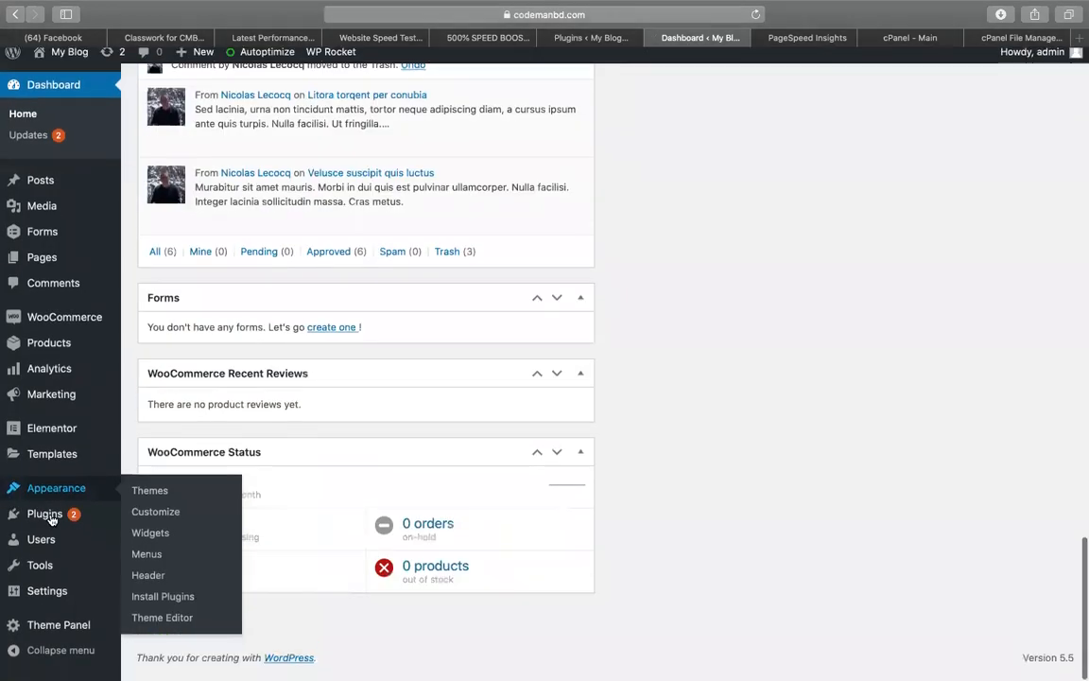
mouse_move(98, 593)
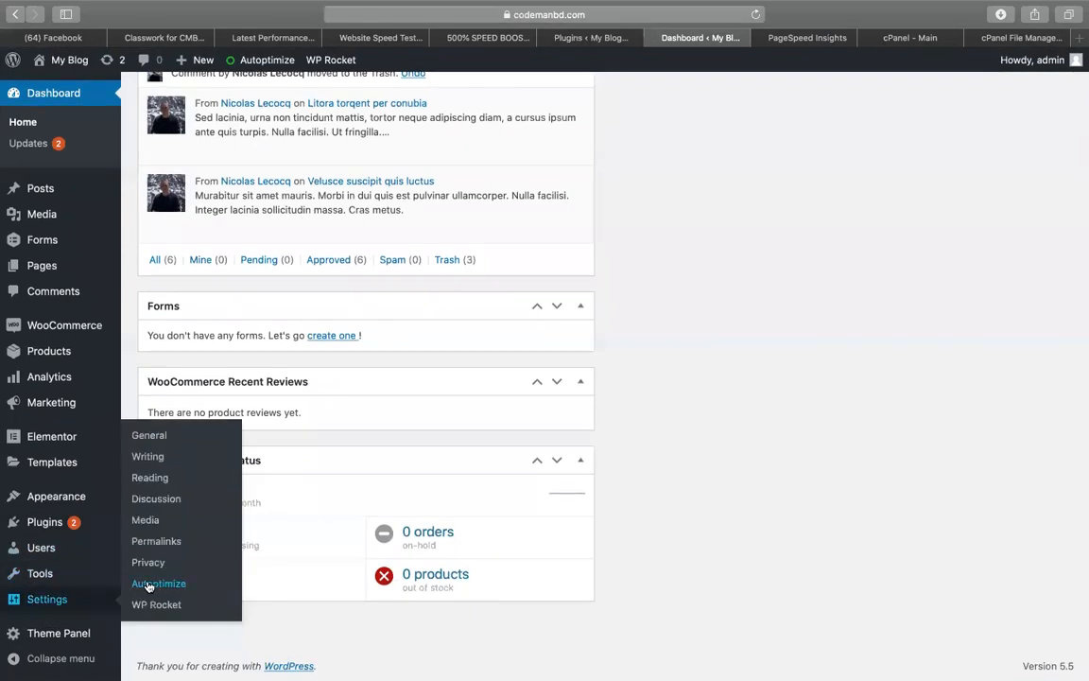
scroll(426, 433, up, 8)
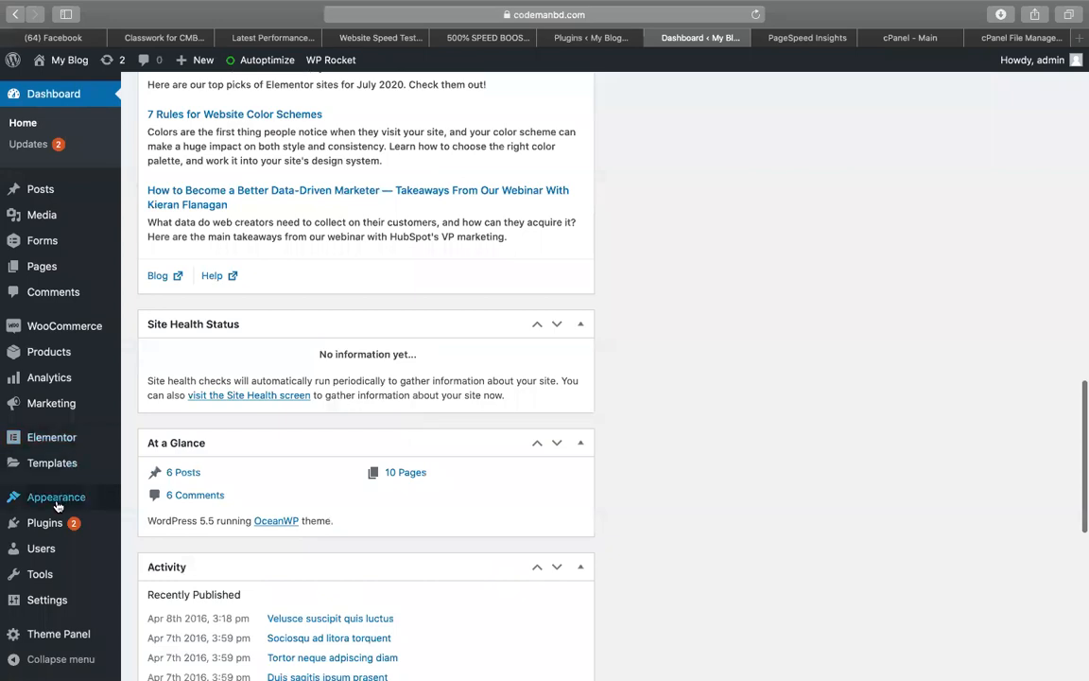
click(591, 37)
scroll(290, 517, down, 15)
scroll(290, 517, up, 3)
scroll(290, 517, up, 12)
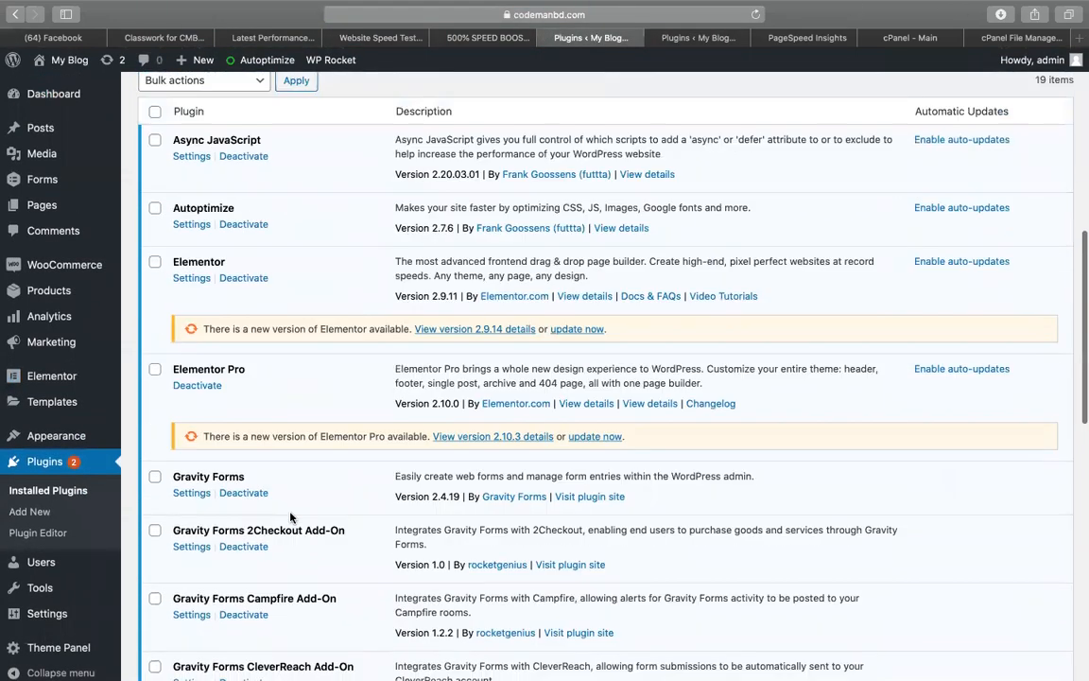
click(674, 40)
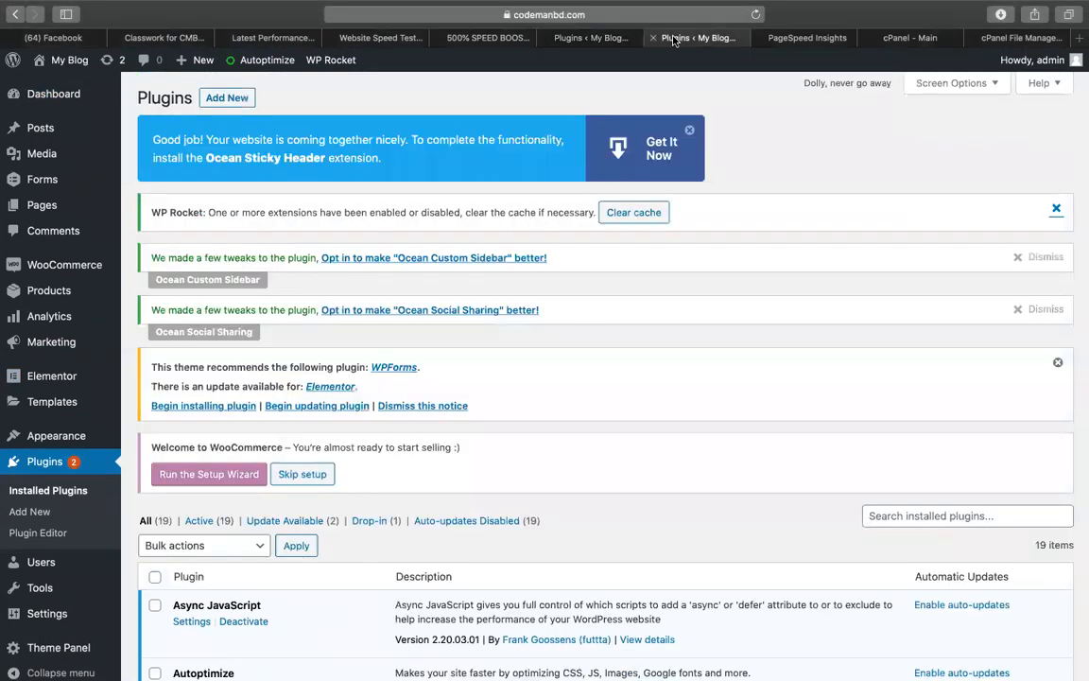
scroll(57, 568, down, 4)
mouse_move(42, 598)
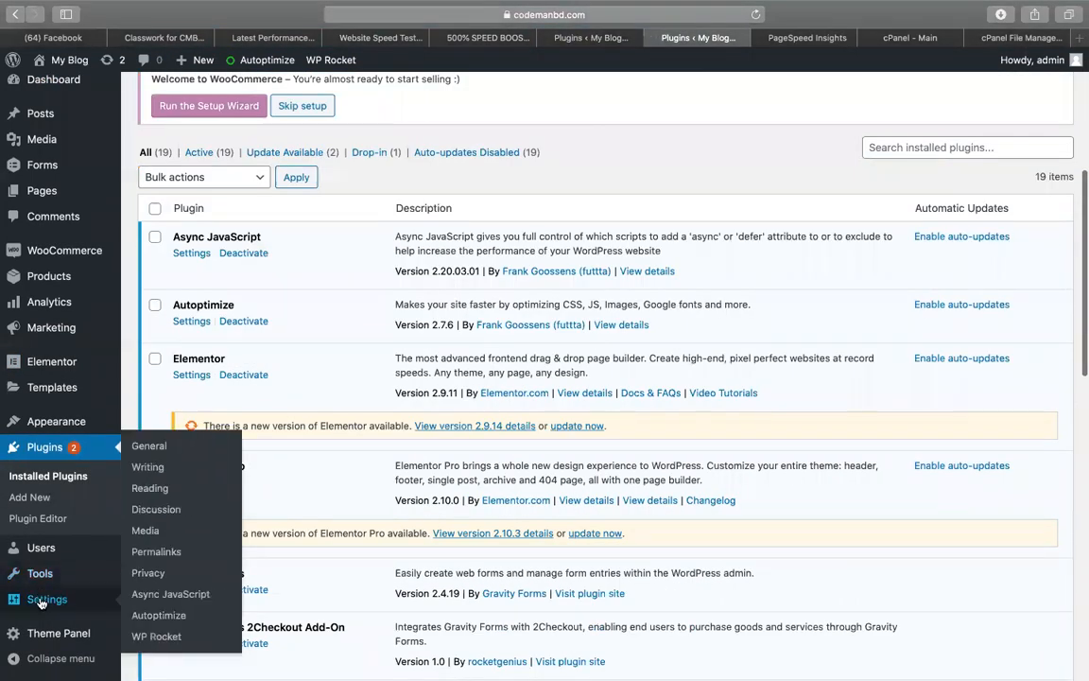
click(167, 593)
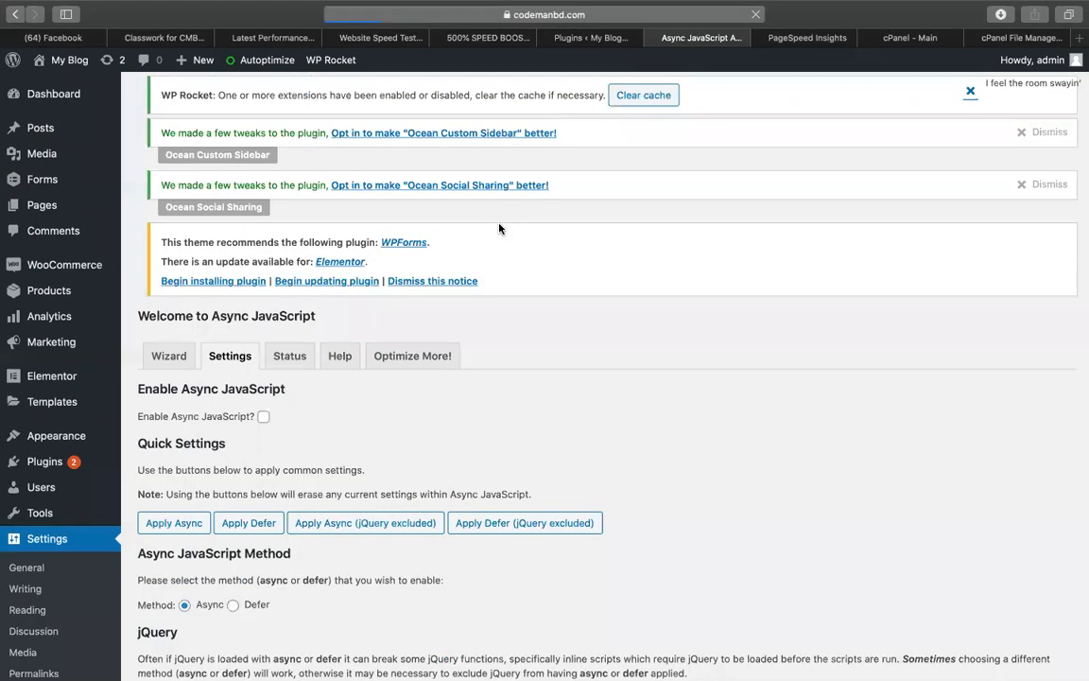
Reach the Wizard's GTmetrix username and API key step, then bring up the latest GTmetrix report
scroll(473, 312, down, 5)
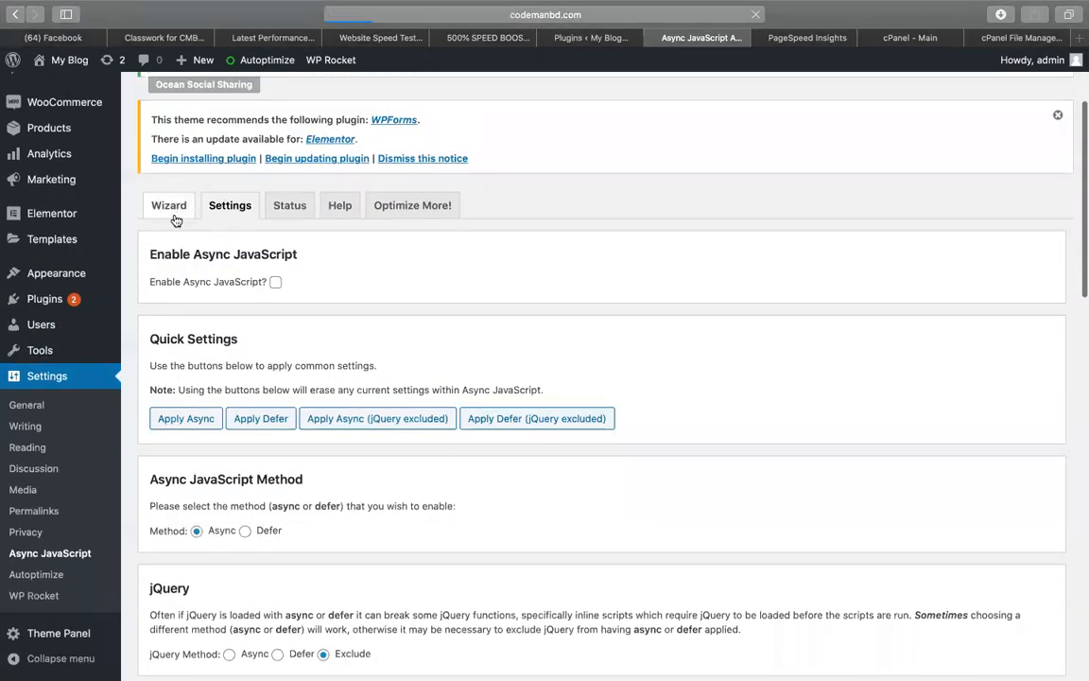
click(168, 209)
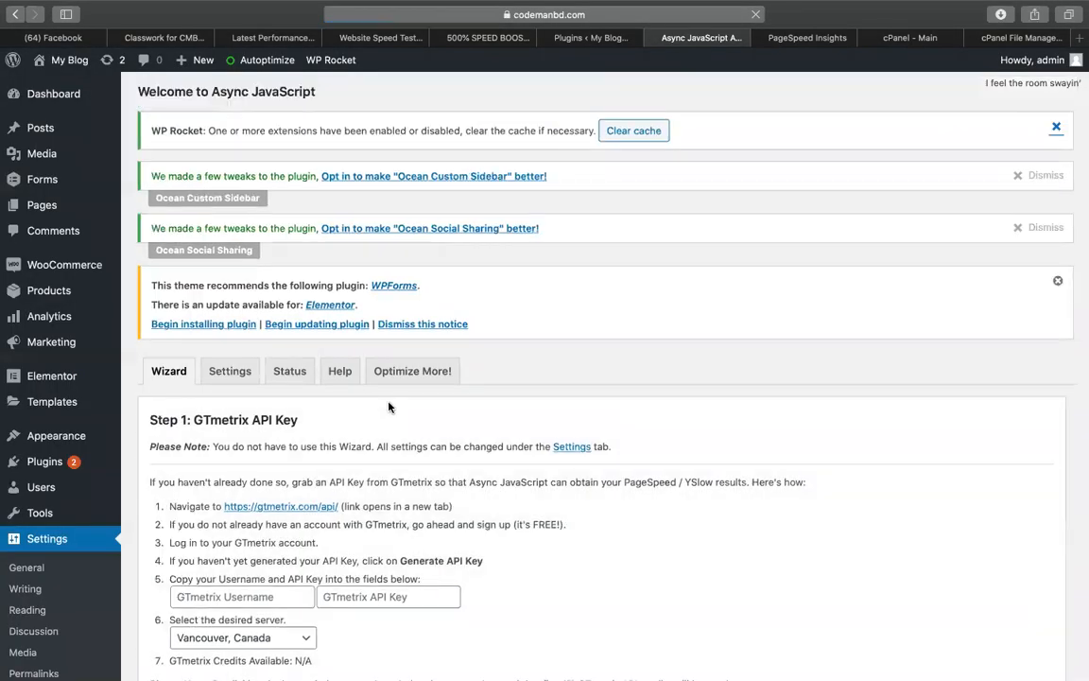
scroll(349, 360, down, 5)
click(250, 437)
click(353, 435)
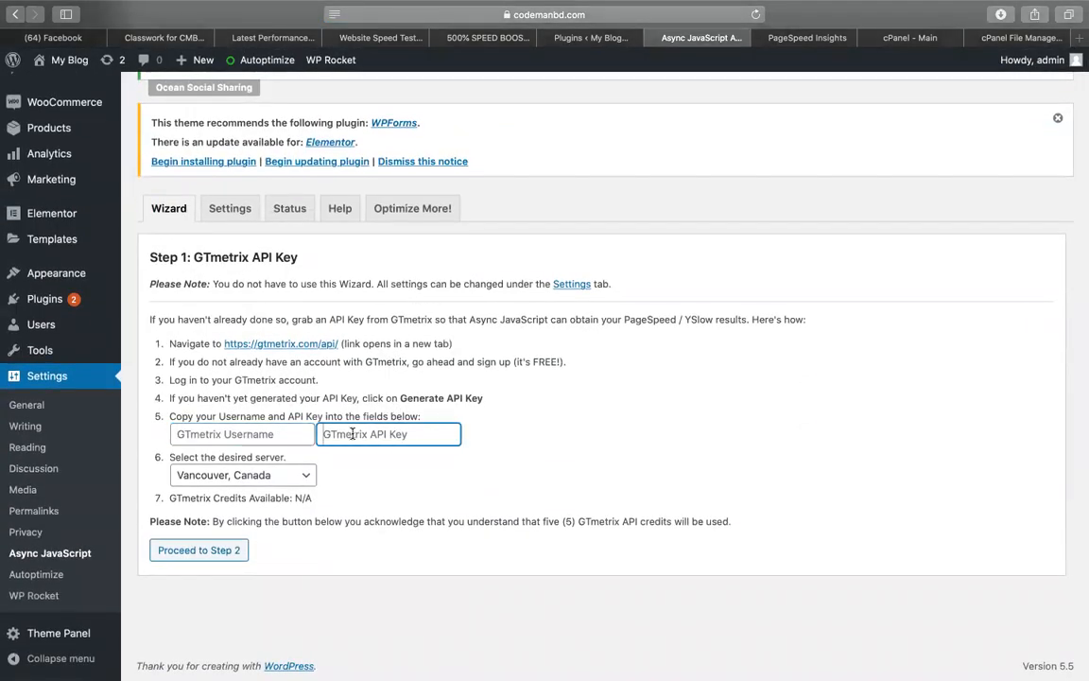
click(378, 37)
click(256, 36)
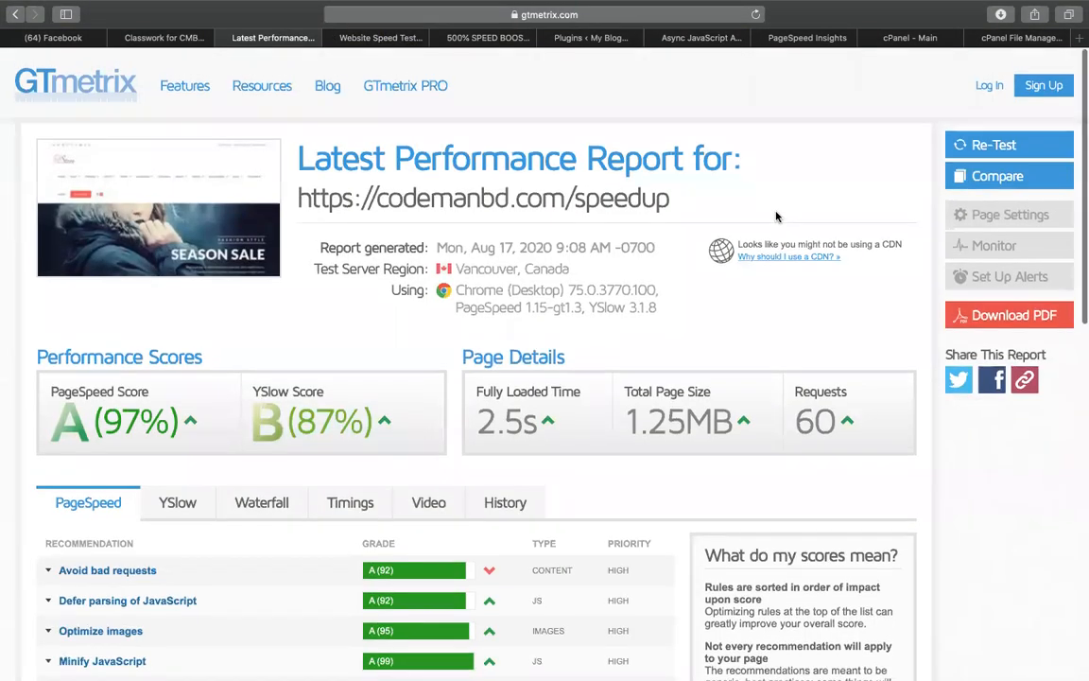
Try registering a GTmetrix account with e-mail and password, accepting terms and news opt-in
click(1044, 81)
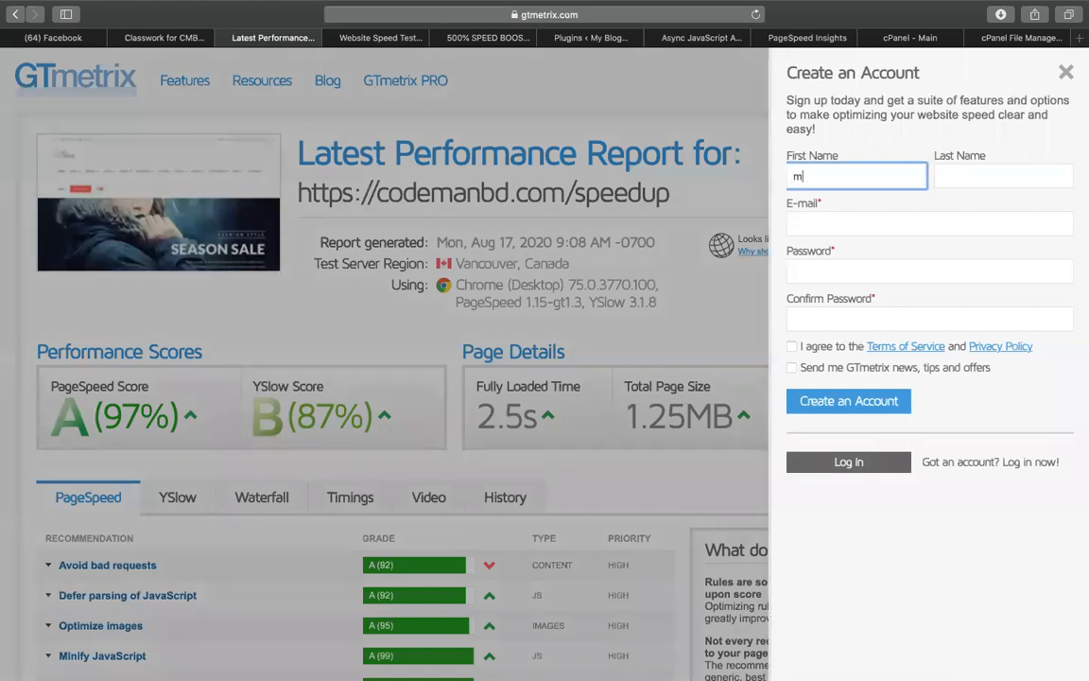
key(Tab)
key(Tab)
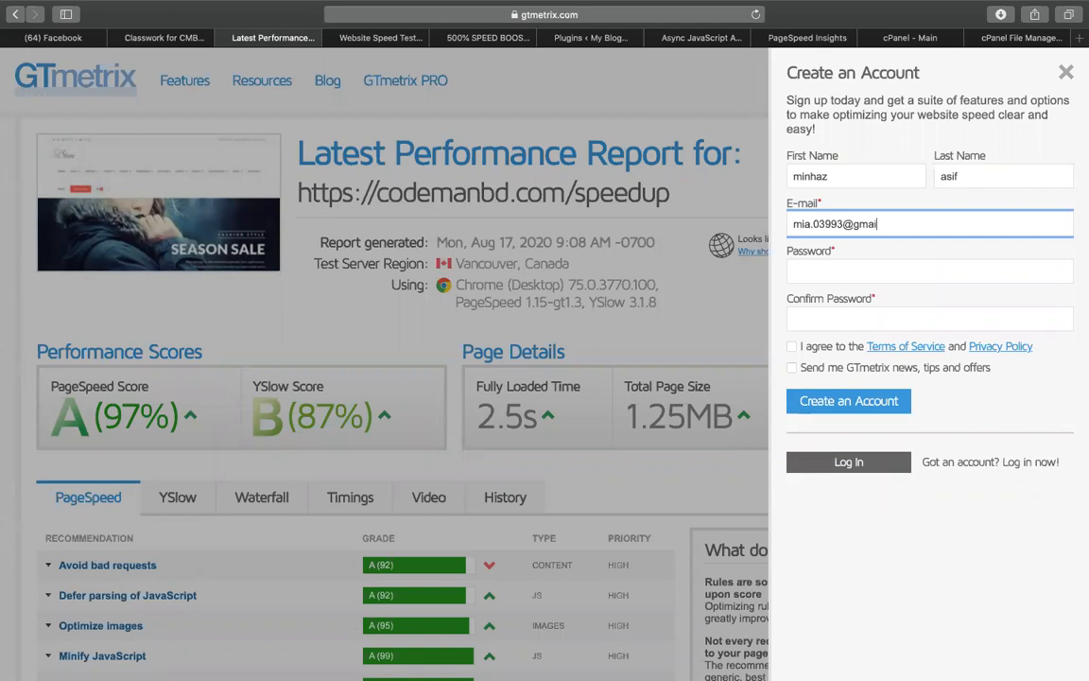
key(Tab)
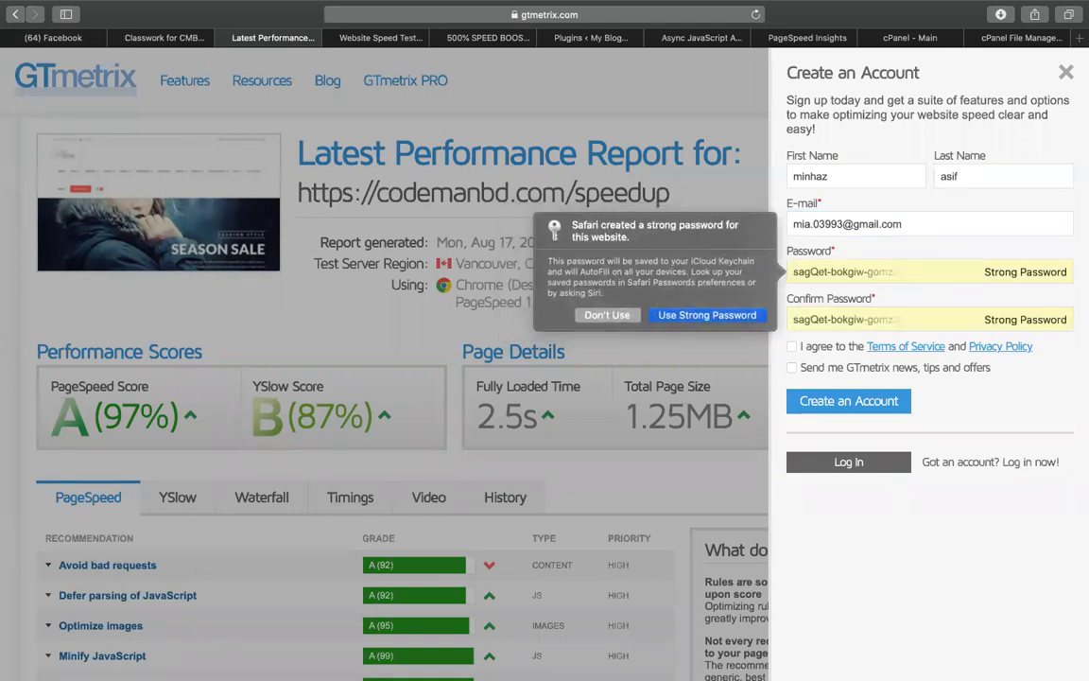
click(605, 316)
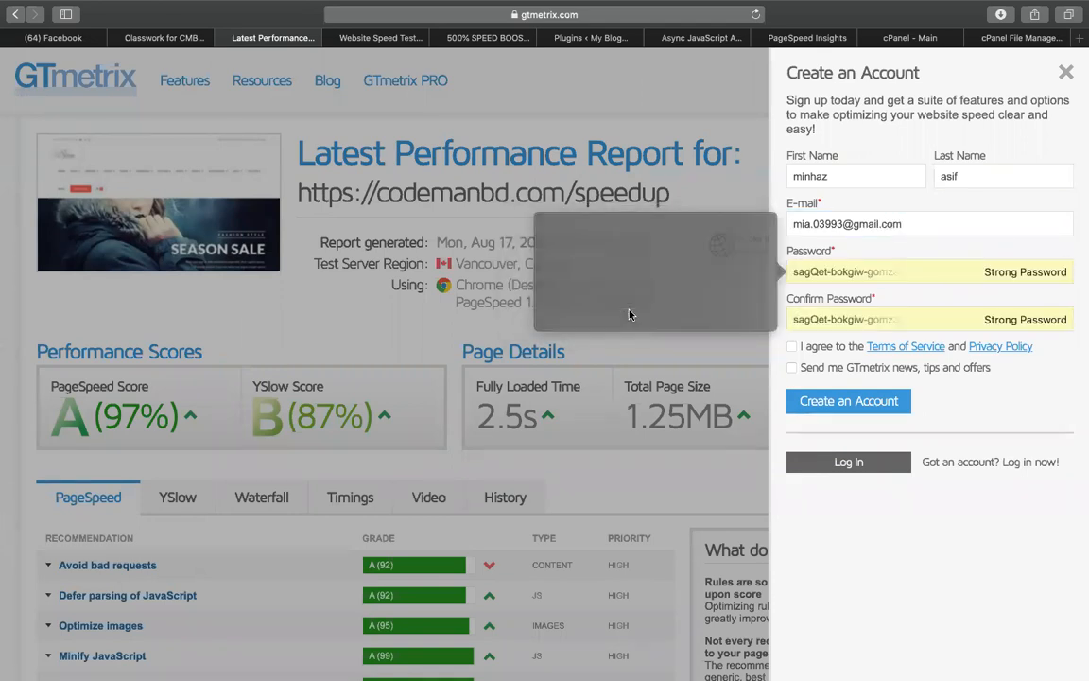
text(••)
key(BackSpace)
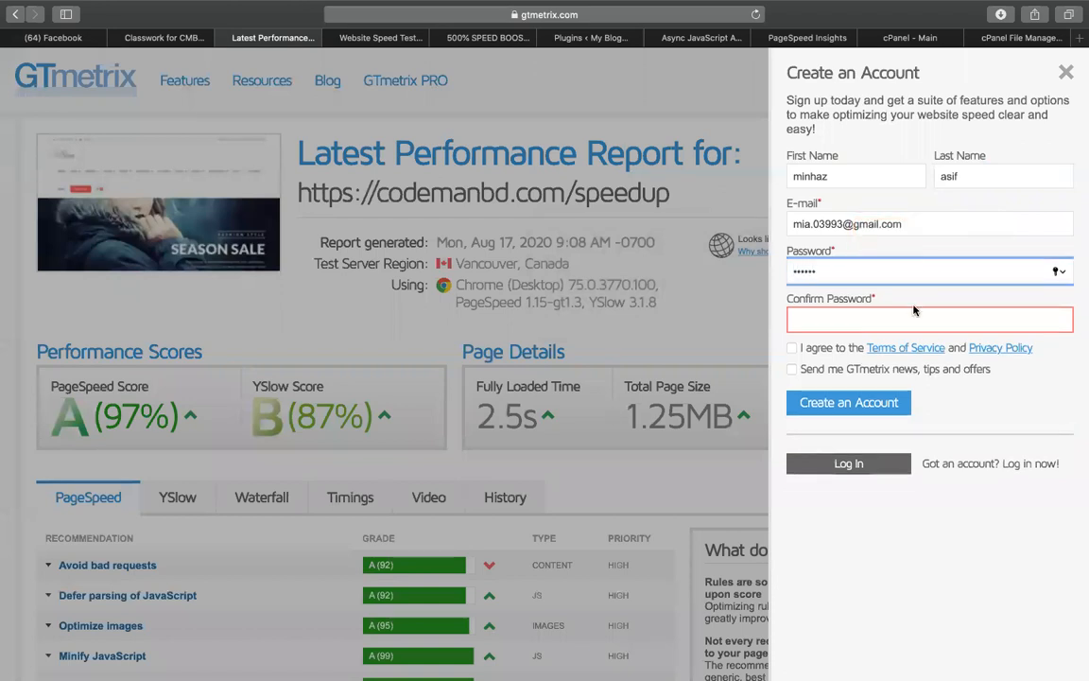
key(Tab)
text(••••••)
click(792, 346)
click(792, 366)
click(795, 397)
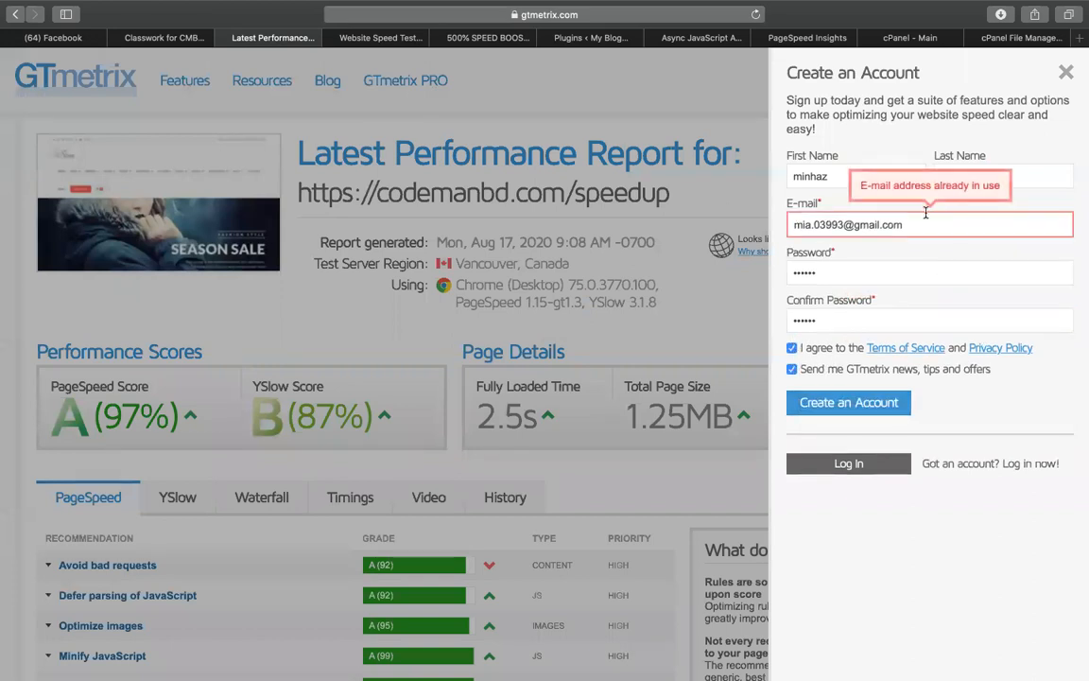
Log in to the existing GTmetrix account with its e-mail and password, saving the password
triple_click(858, 223)
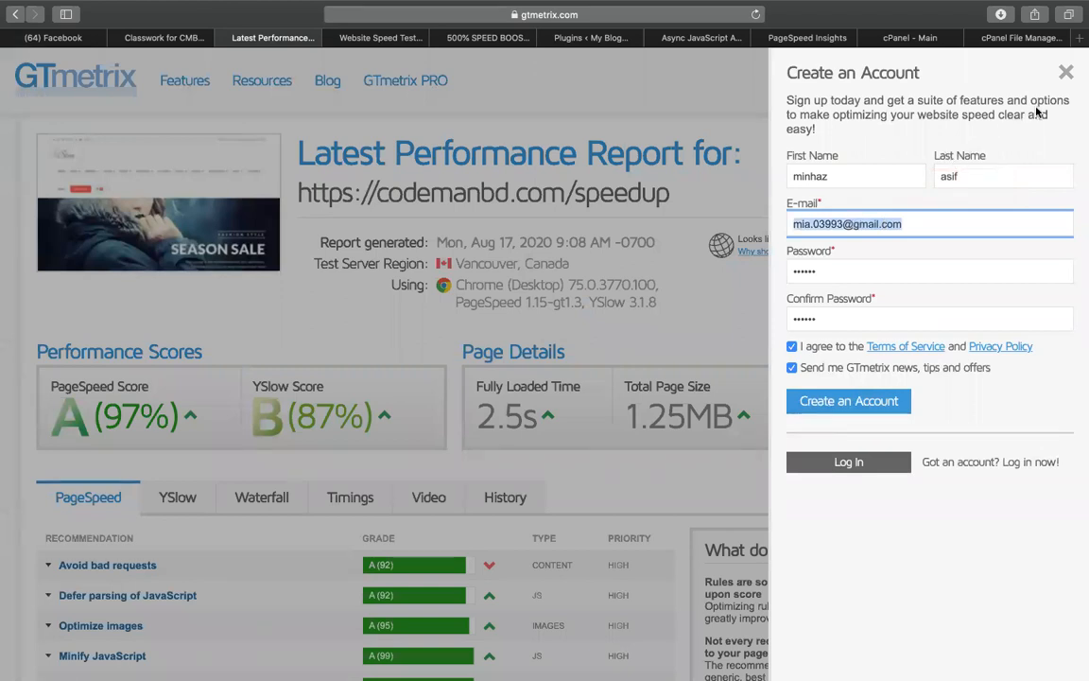
click(1065, 72)
click(989, 80)
click(827, 121)
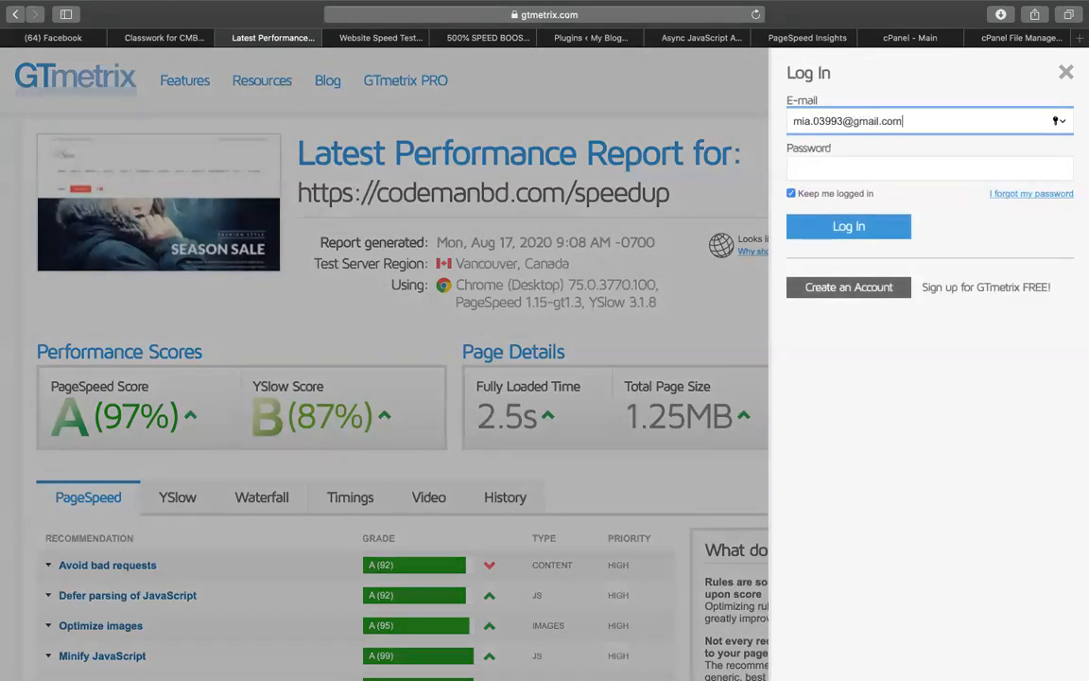
key(Tab)
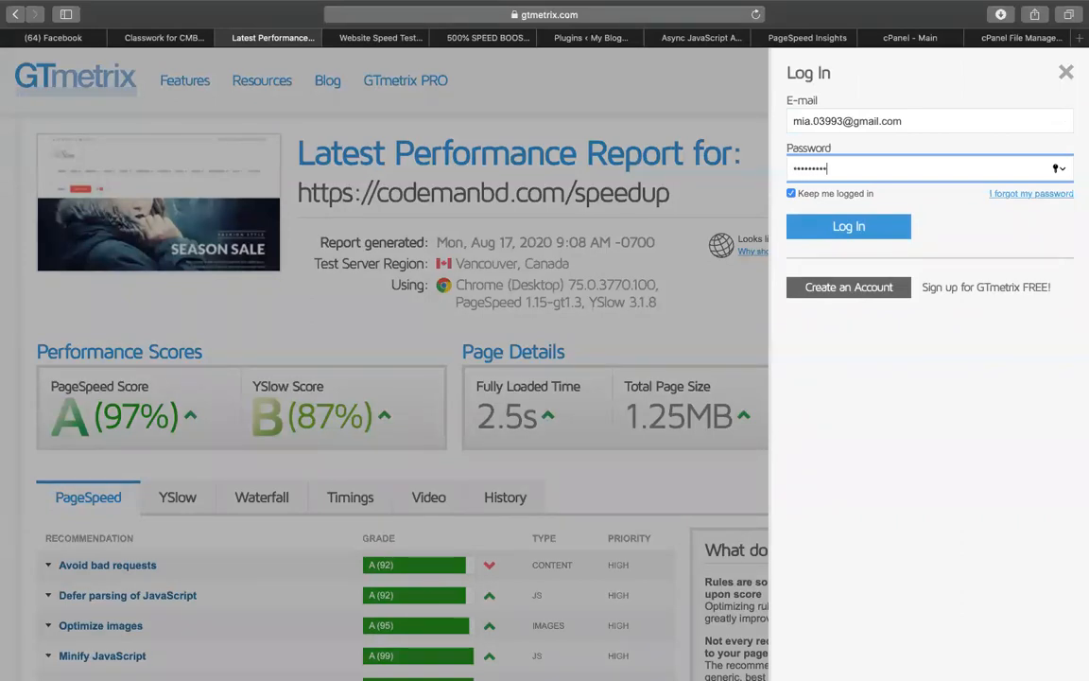
key(Return)
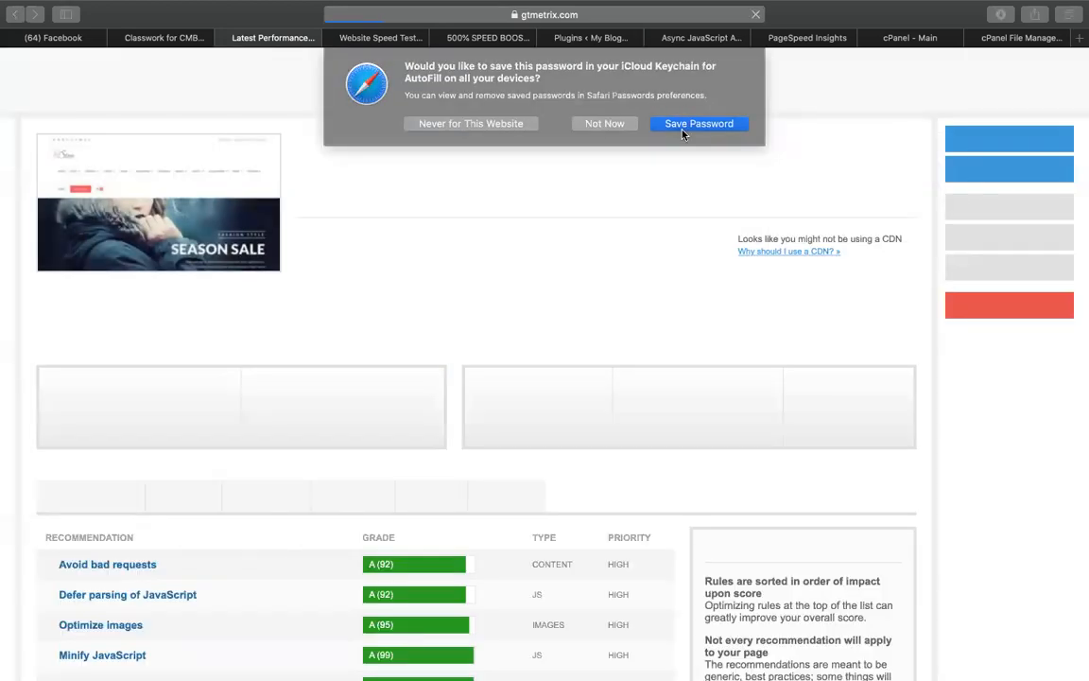
click(683, 127)
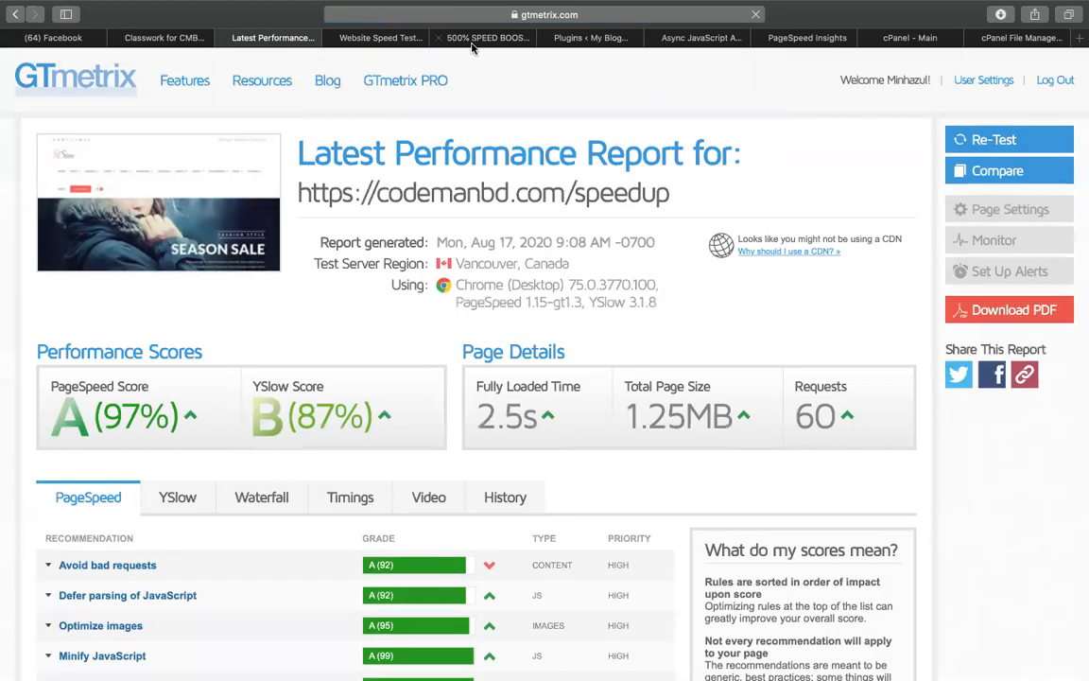
click(488, 38)
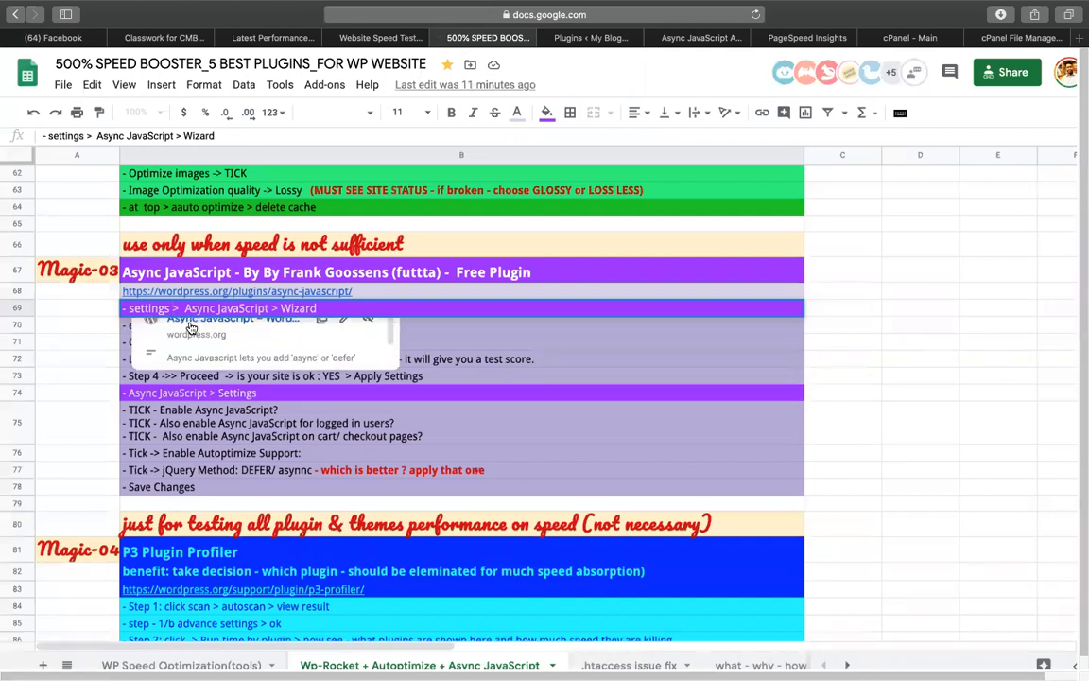
Read the row 72 note on GTmetrix login and API key, then return to the GTmetrix report
click(284, 291)
click(397, 396)
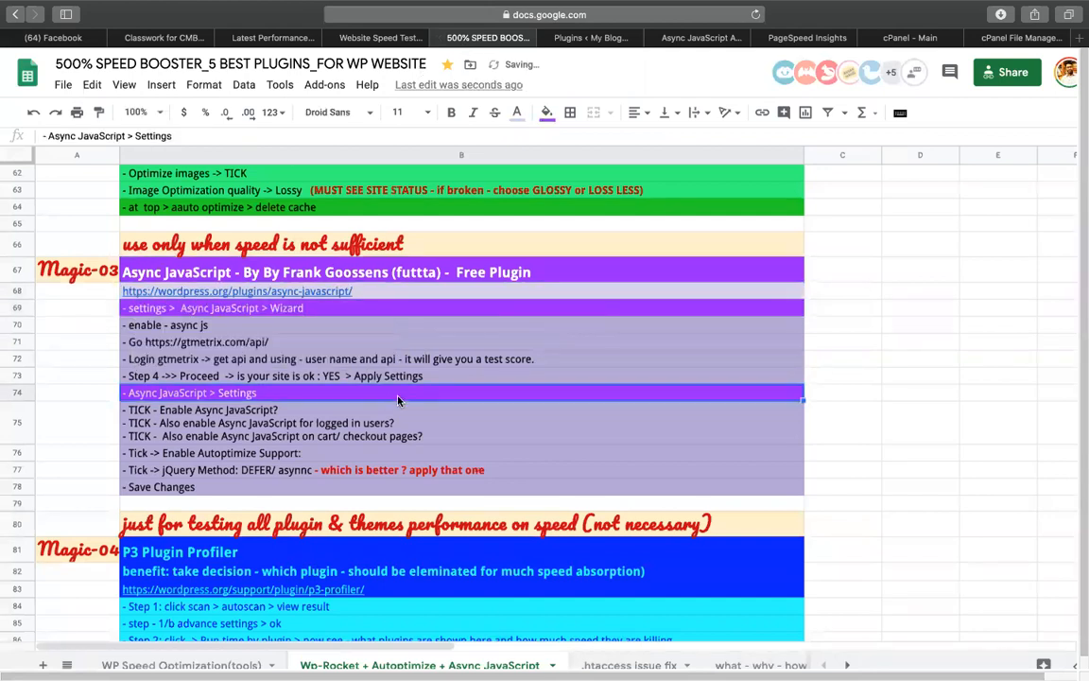
double_click(232, 362)
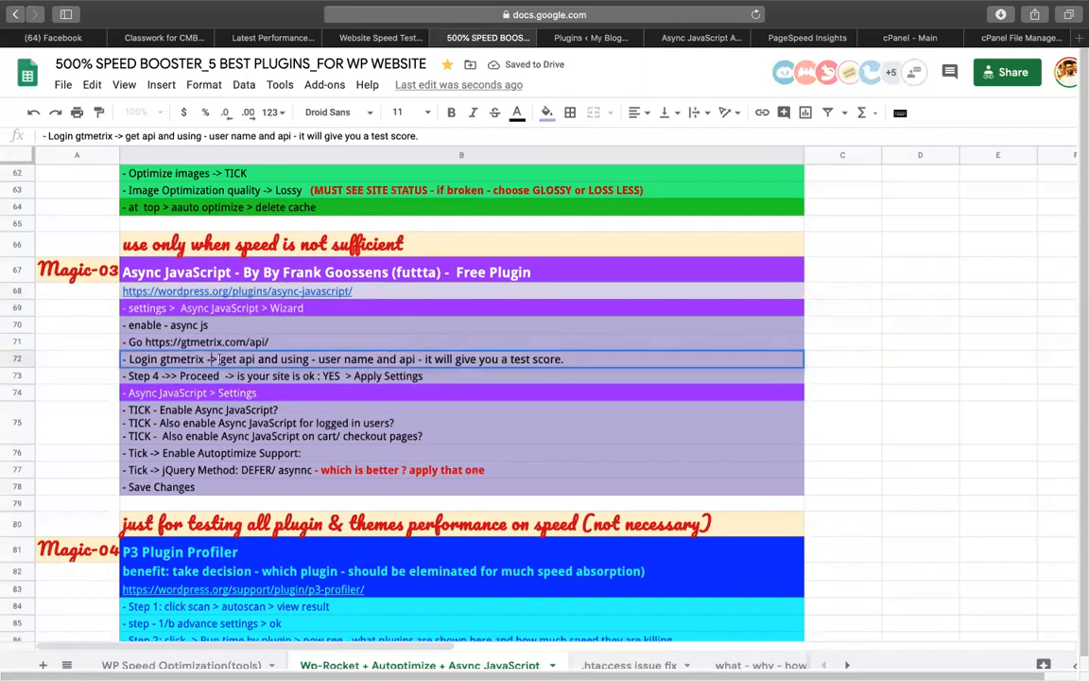
click(310, 360)
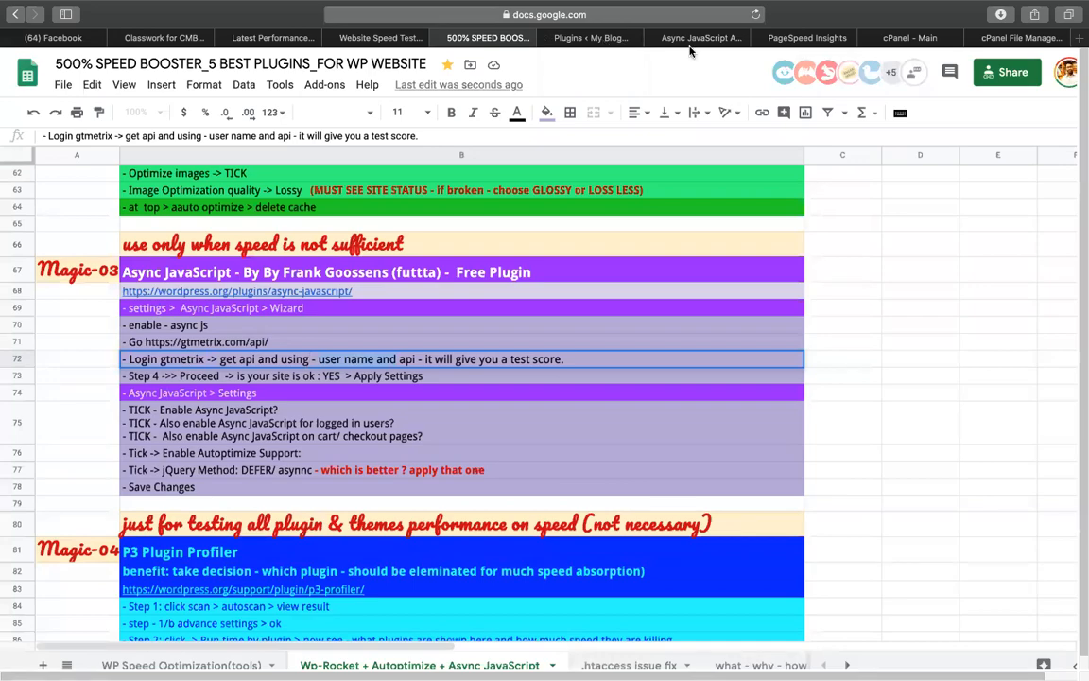
click(344, 35)
click(283, 37)
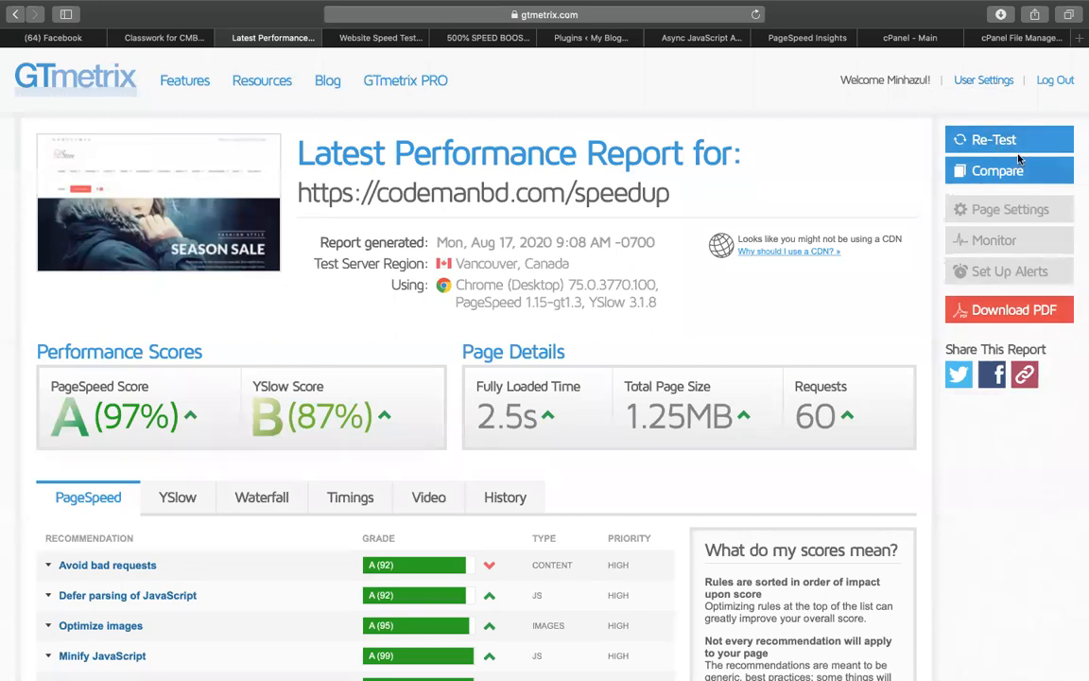
Copy the account's API key from Your API Details on the GTmetrix REST API page
scroll(960, 284, down, 5)
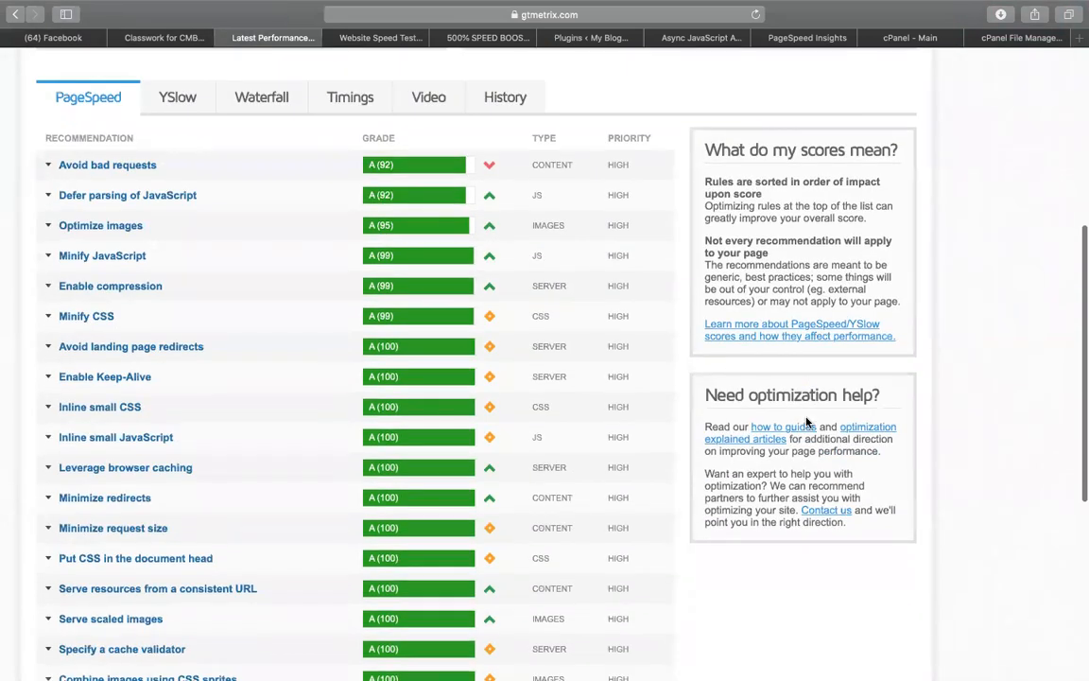
scroll(806, 423, down, 5)
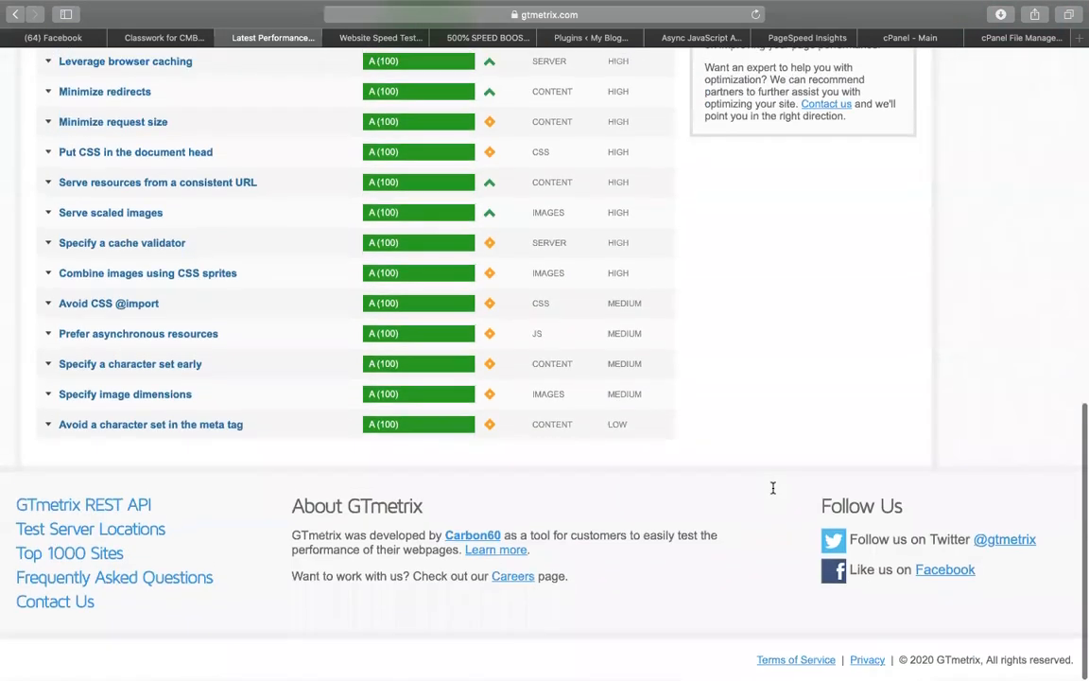
click(106, 510)
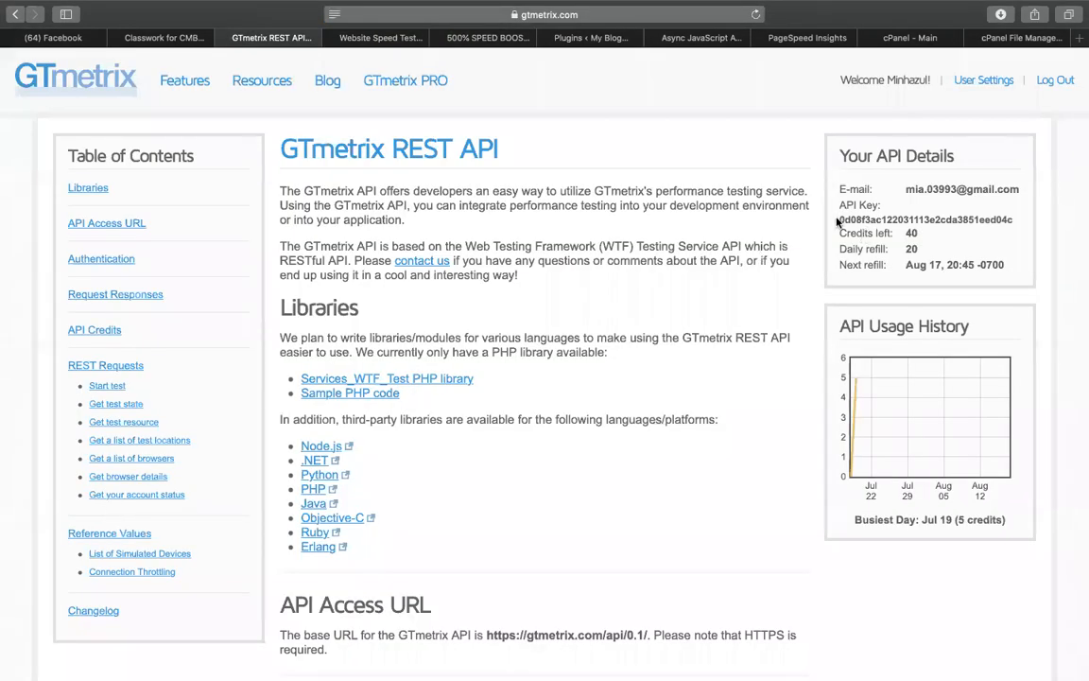
drag(835, 219, 1013, 220)
right_click(998, 219)
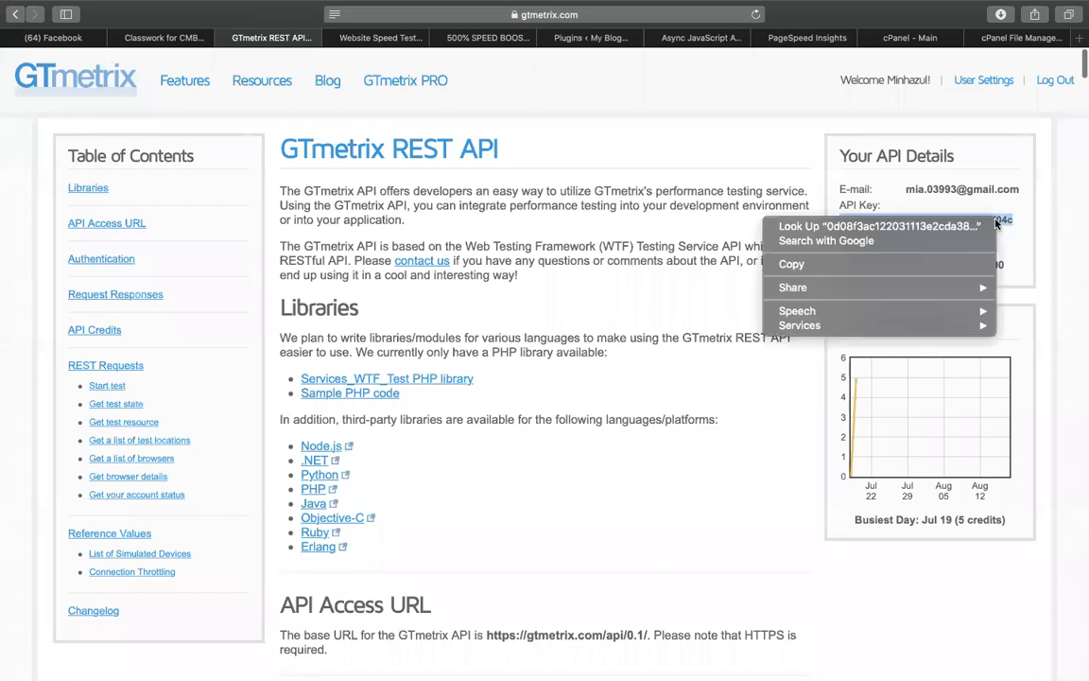
click(881, 265)
Paste the GTmetrix API key and enter the account e-mail as Username in wizard Step 1
click(362, 39)
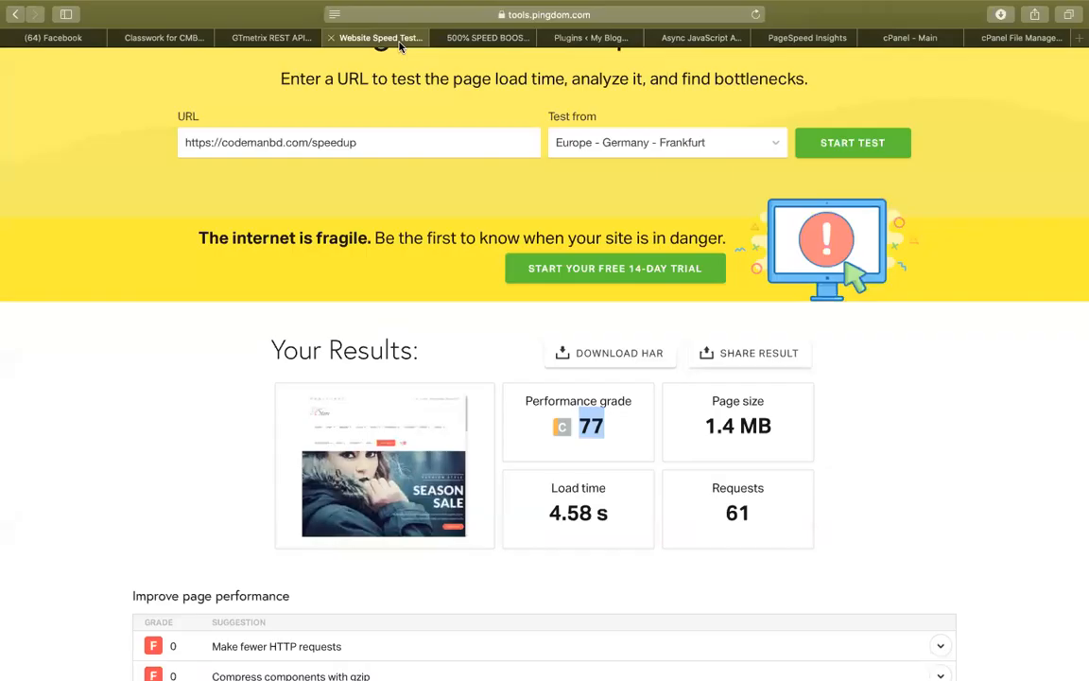
click(688, 40)
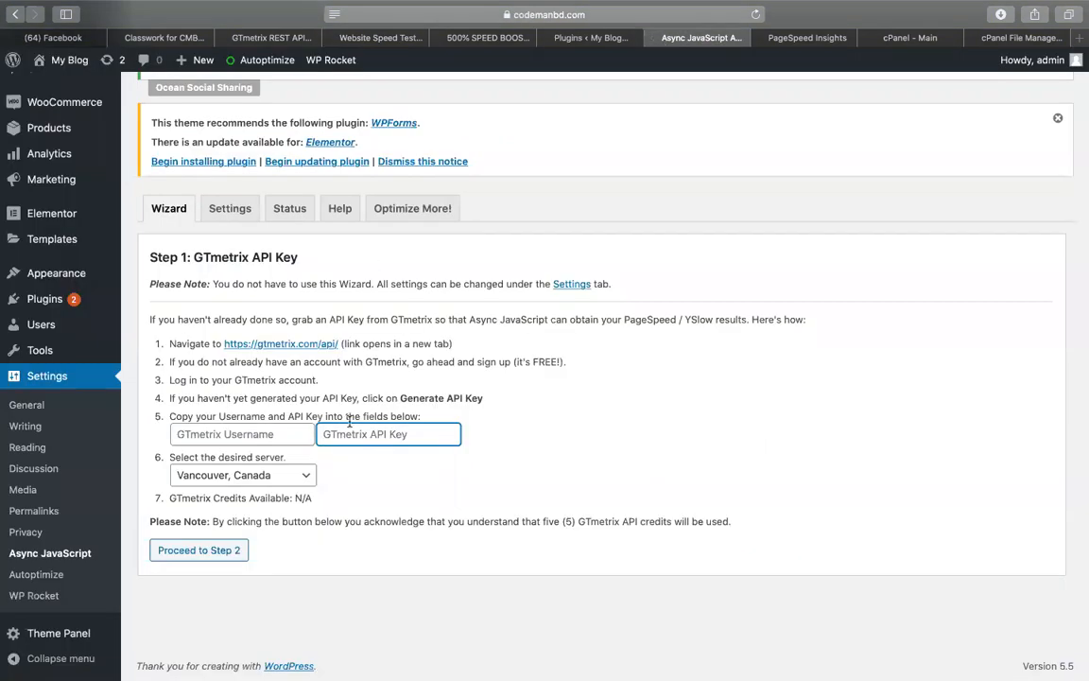
key(super+v)
click(262, 433)
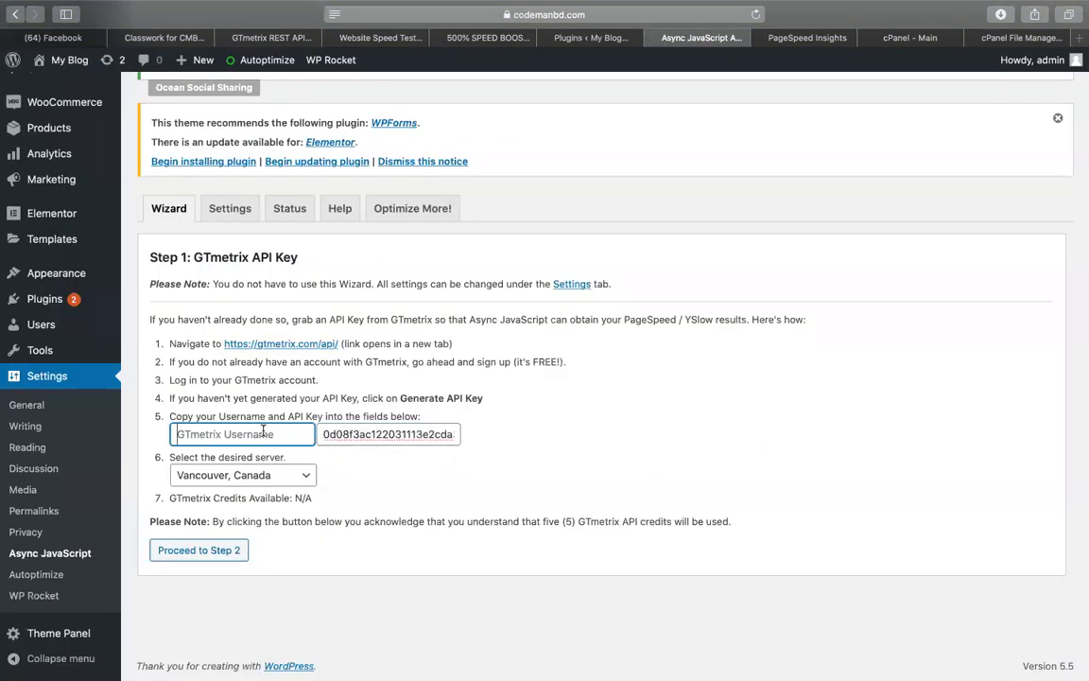
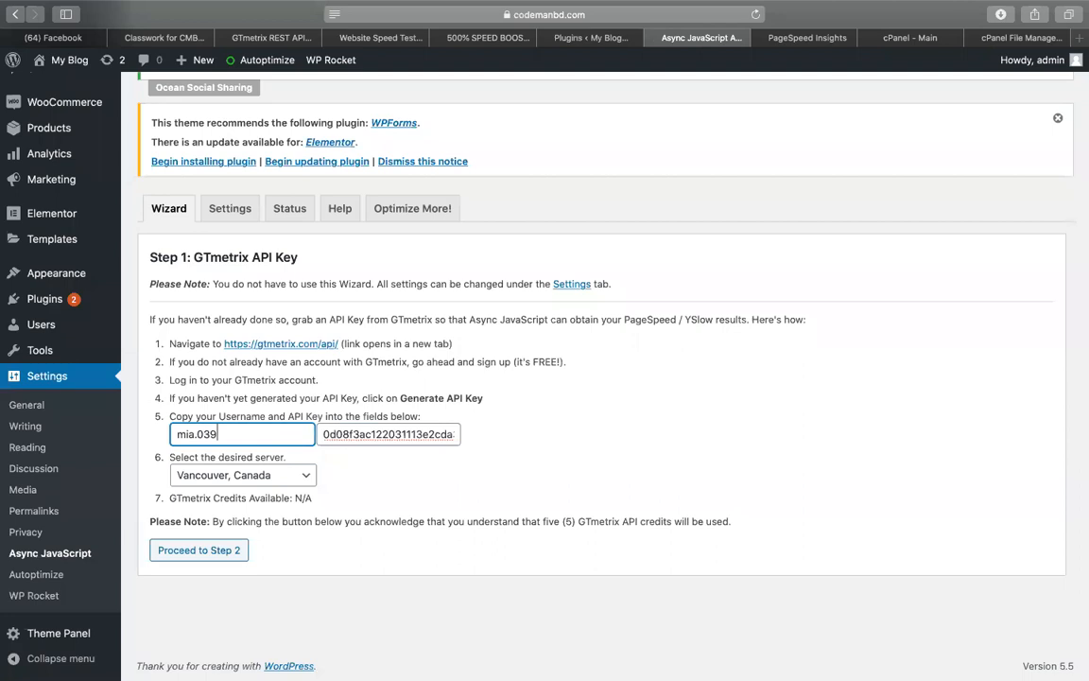
Run the wizard's GTmetrix tests and highlight Async's 98% PageSpeed and 6.89s load time
click(216, 551)
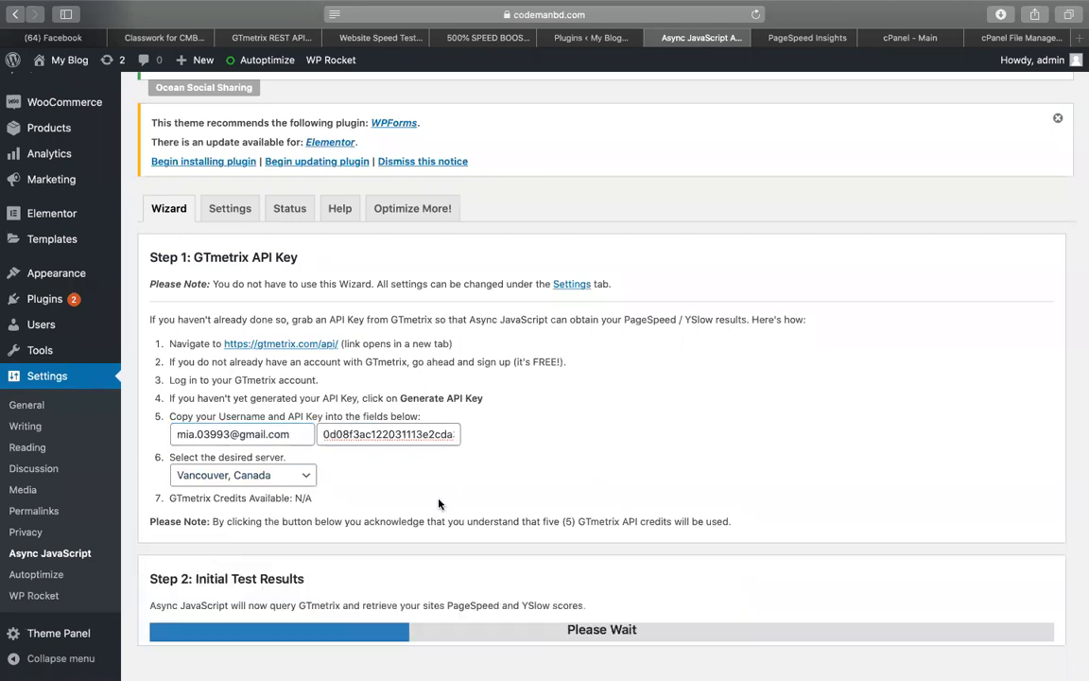
scroll(395, 447, down, 1)
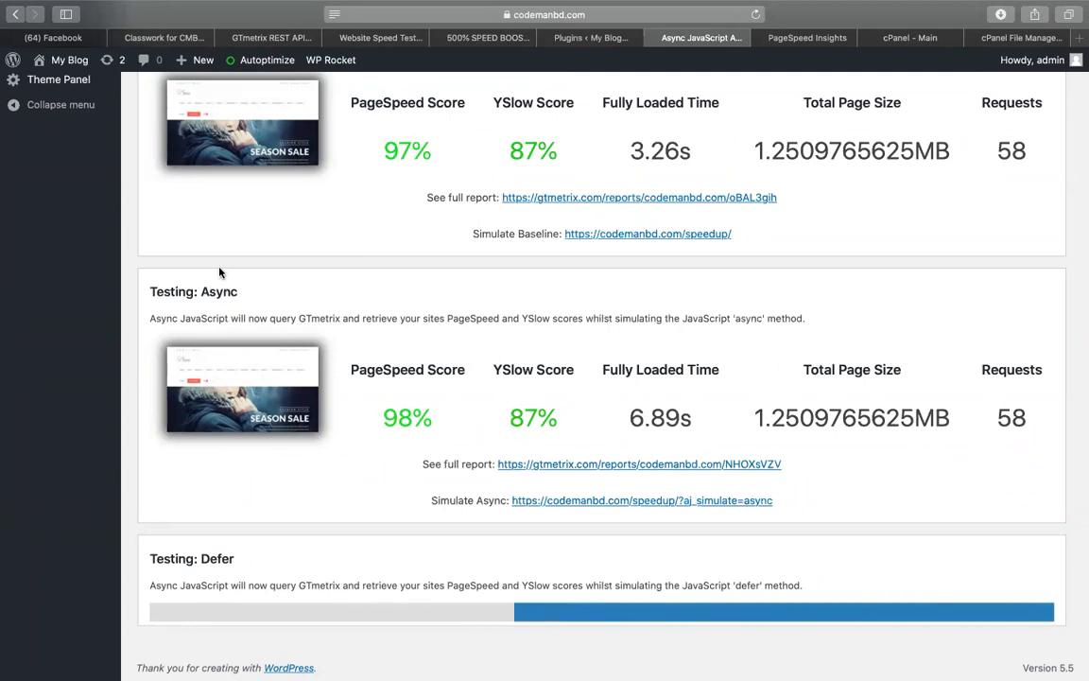
triple_click(407, 416)
drag(648, 419, 694, 421)
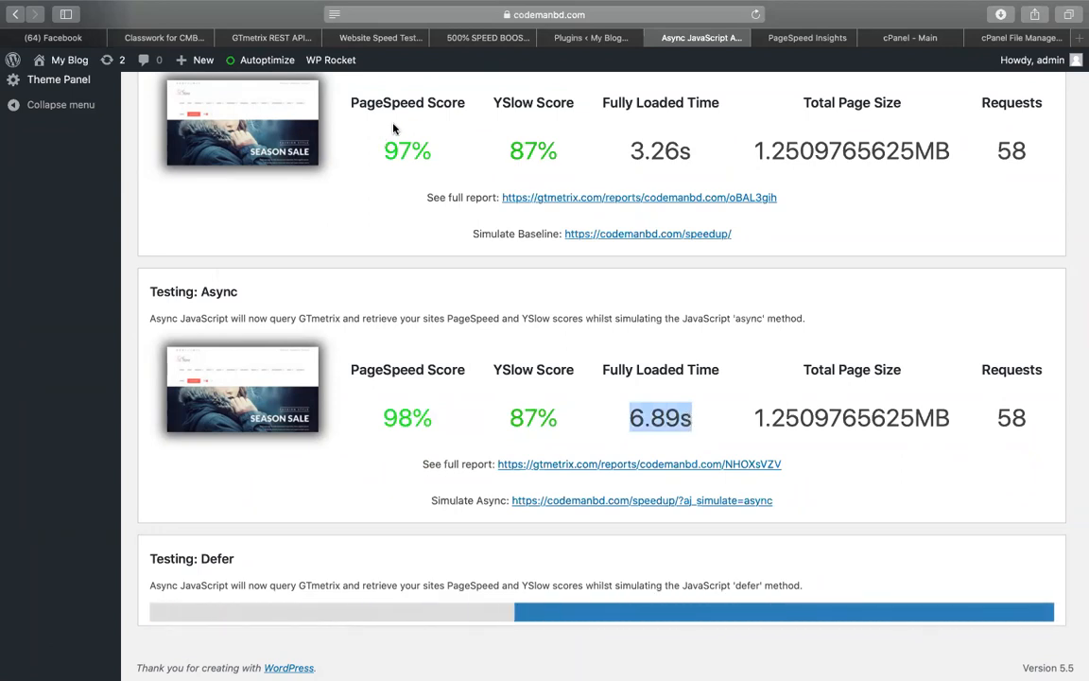
drag(437, 423, 382, 422)
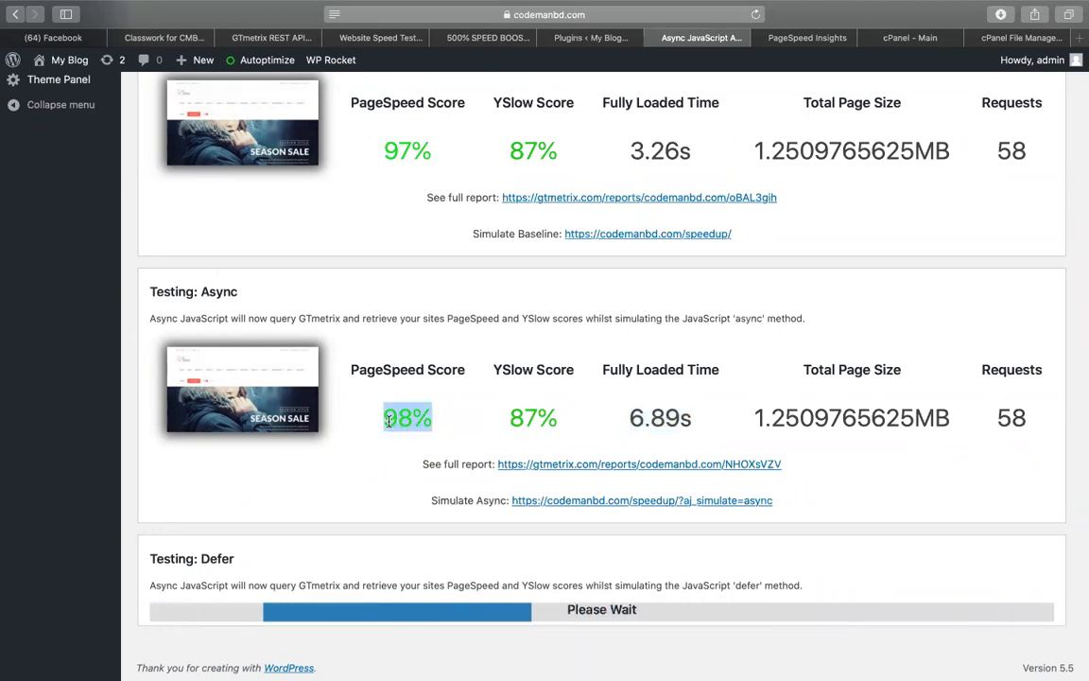
drag(629, 418, 695, 420)
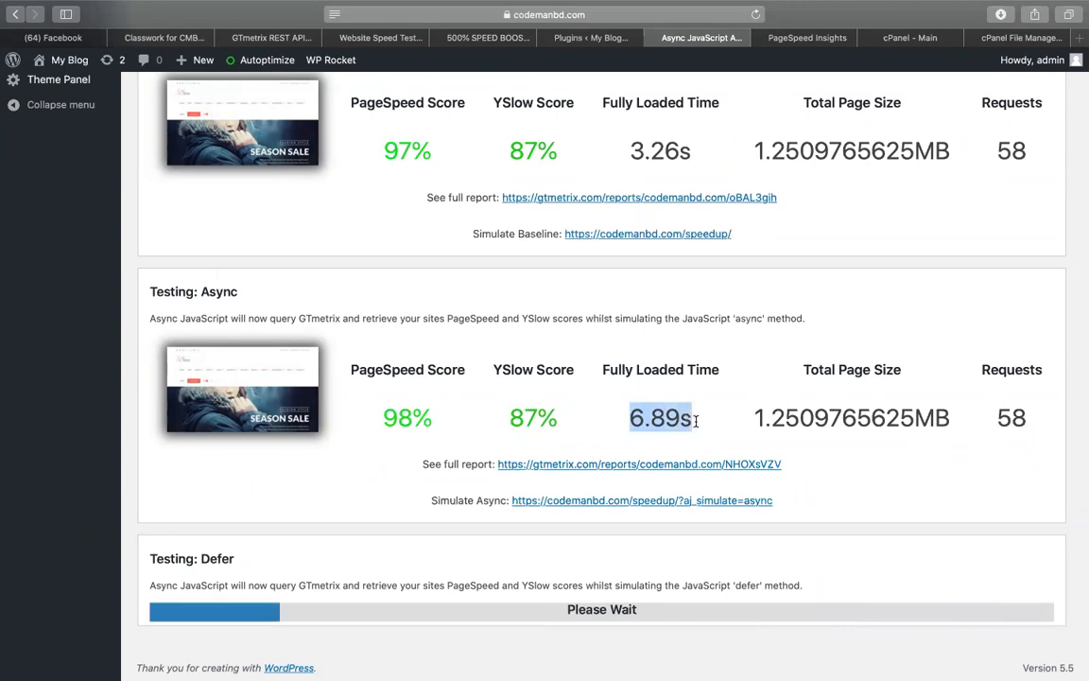
drag(430, 419, 455, 423)
drag(628, 419, 694, 420)
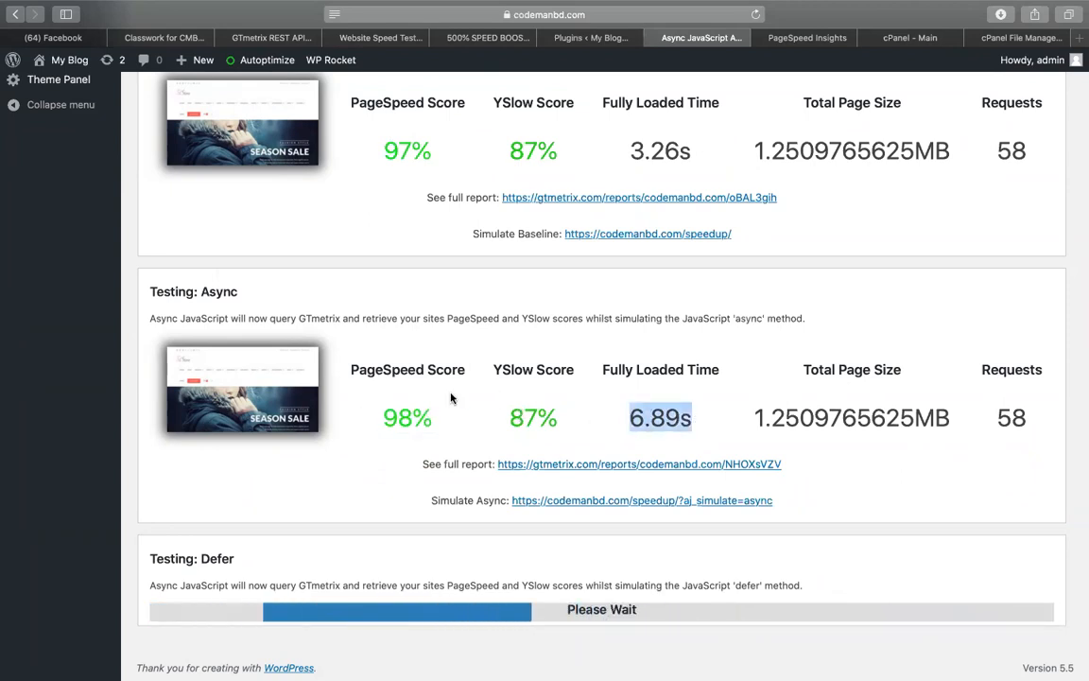
double_click(403, 411)
double_click(640, 409)
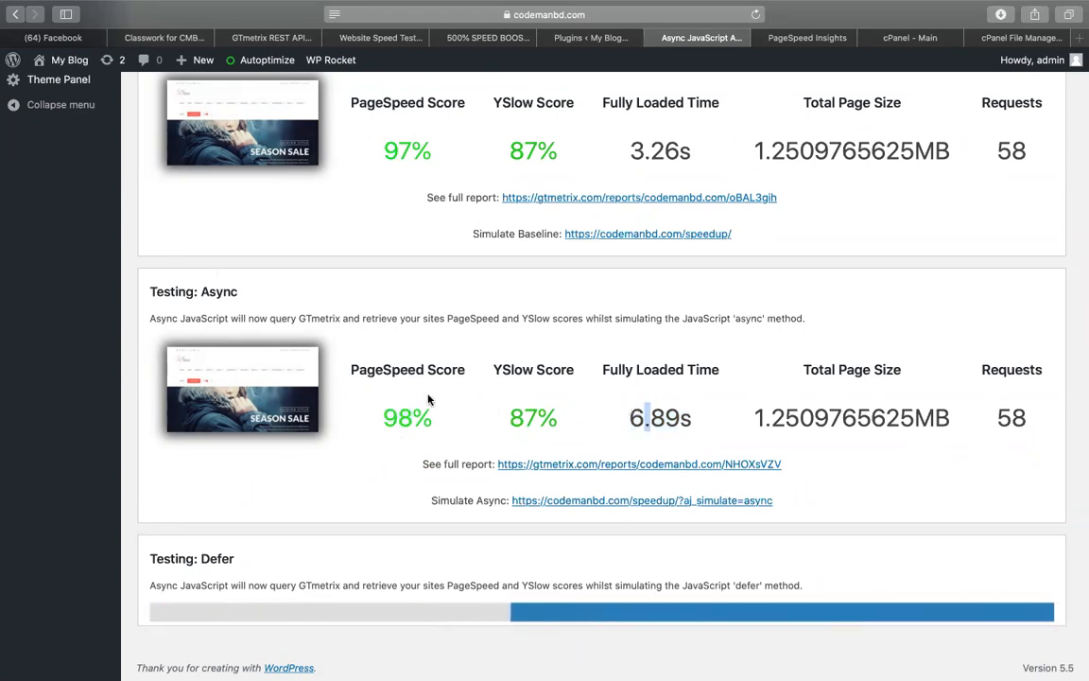
scroll(427, 400, down, 1)
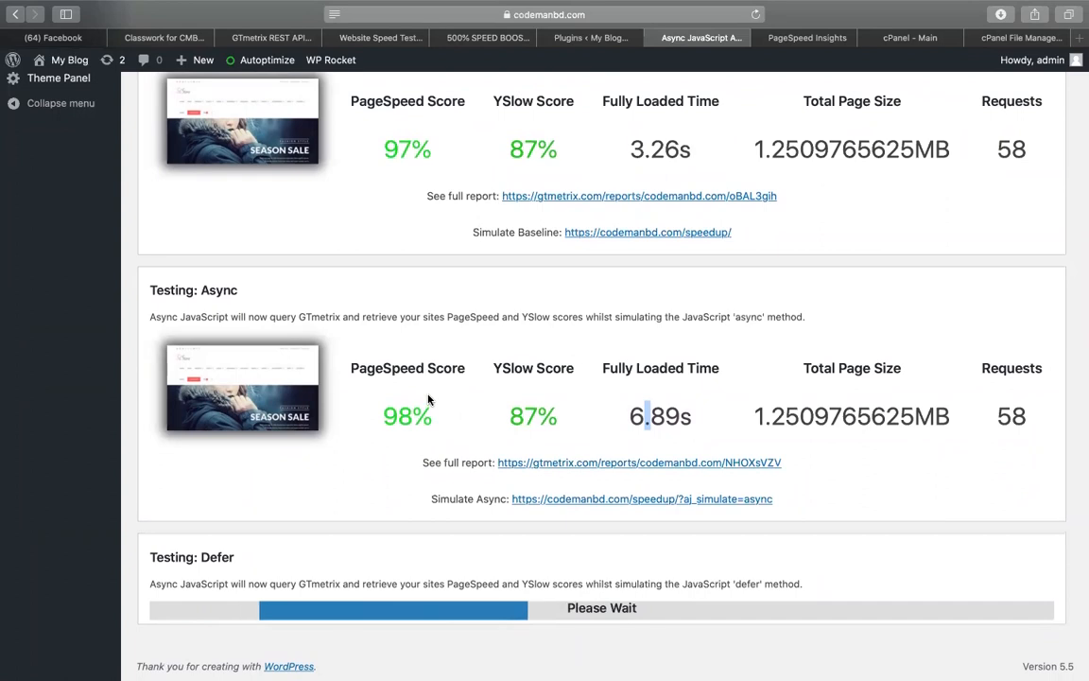
scroll(427, 400, down, 3)
scroll(428, 400, down, 2)
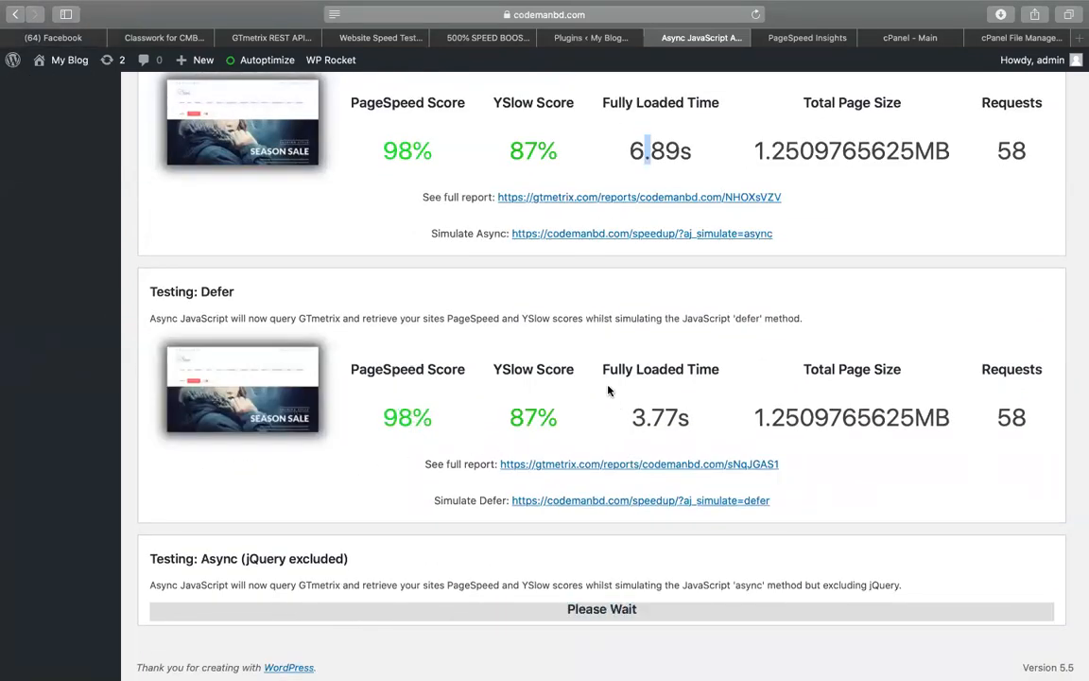
Compare the Async 6.89s fully loaded time against Defer's 3.77s
scroll(608, 389, up, 1)
drag(632, 436, 680, 435)
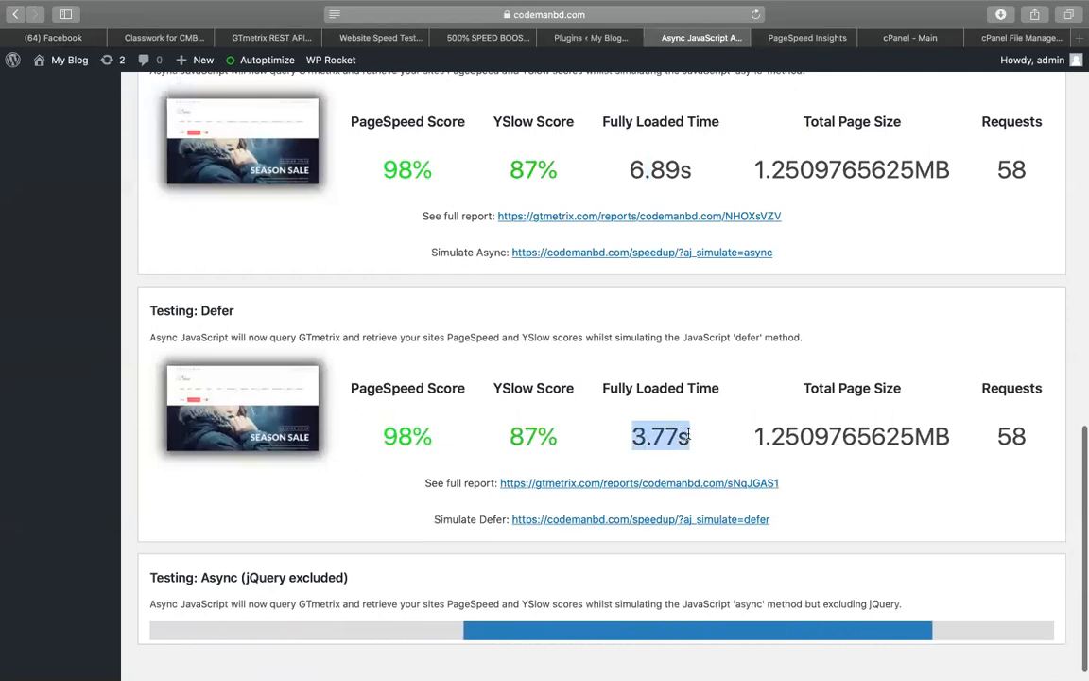
drag(629, 171, 688, 169)
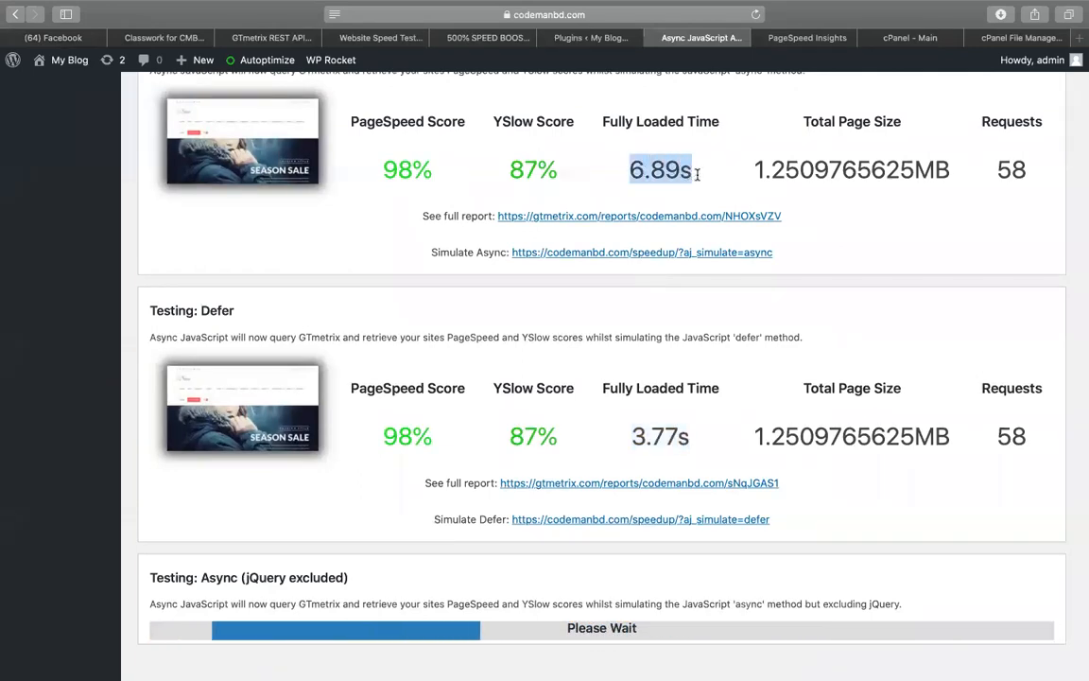
drag(632, 435, 688, 433)
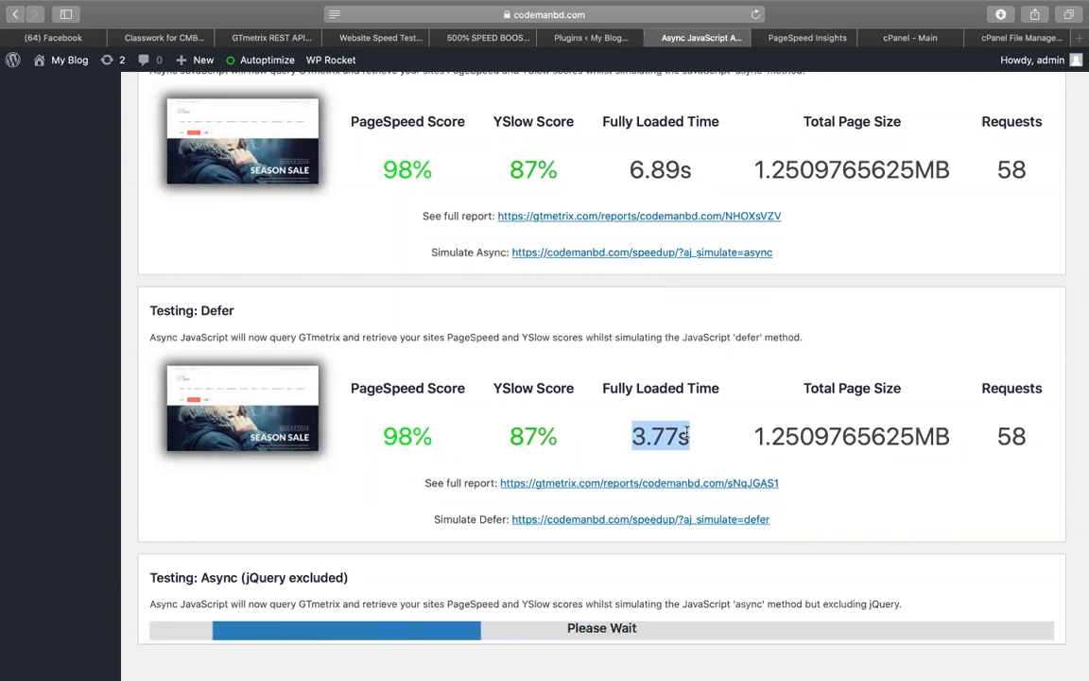
double_click(686, 432)
double_click(667, 432)
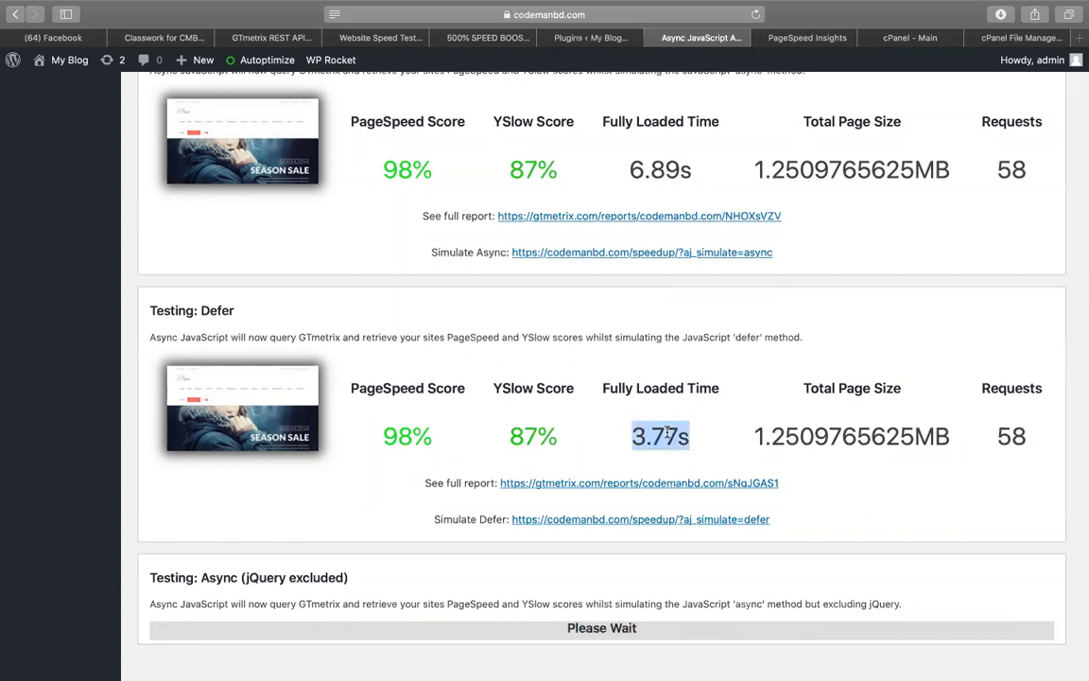
scroll(232, 308, down, 1)
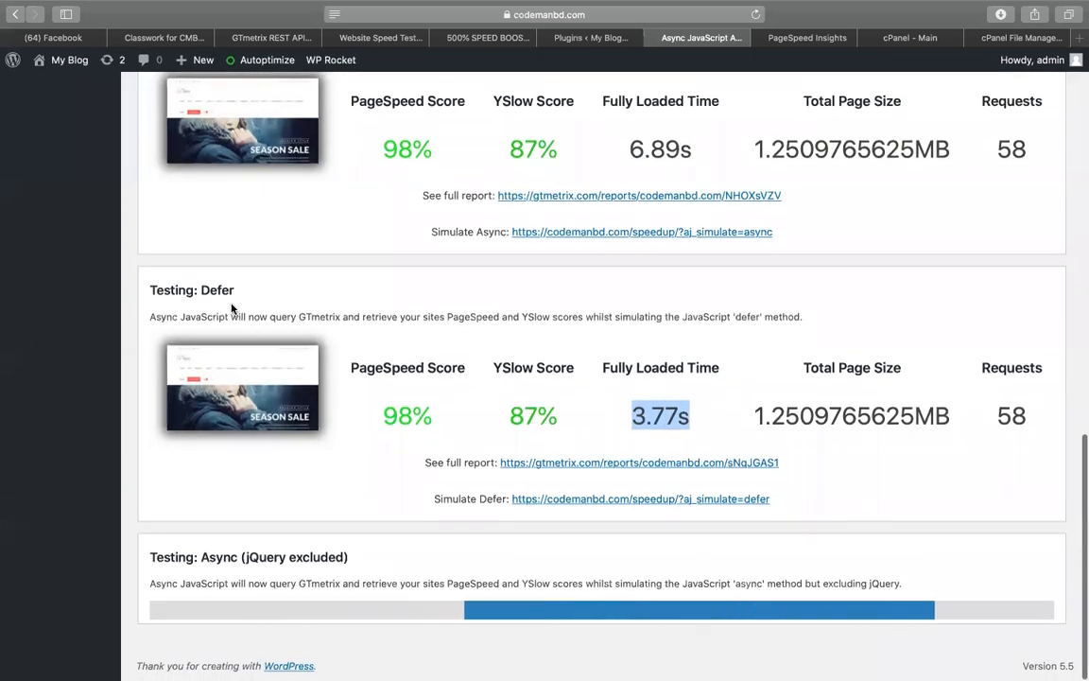
double_click(220, 290)
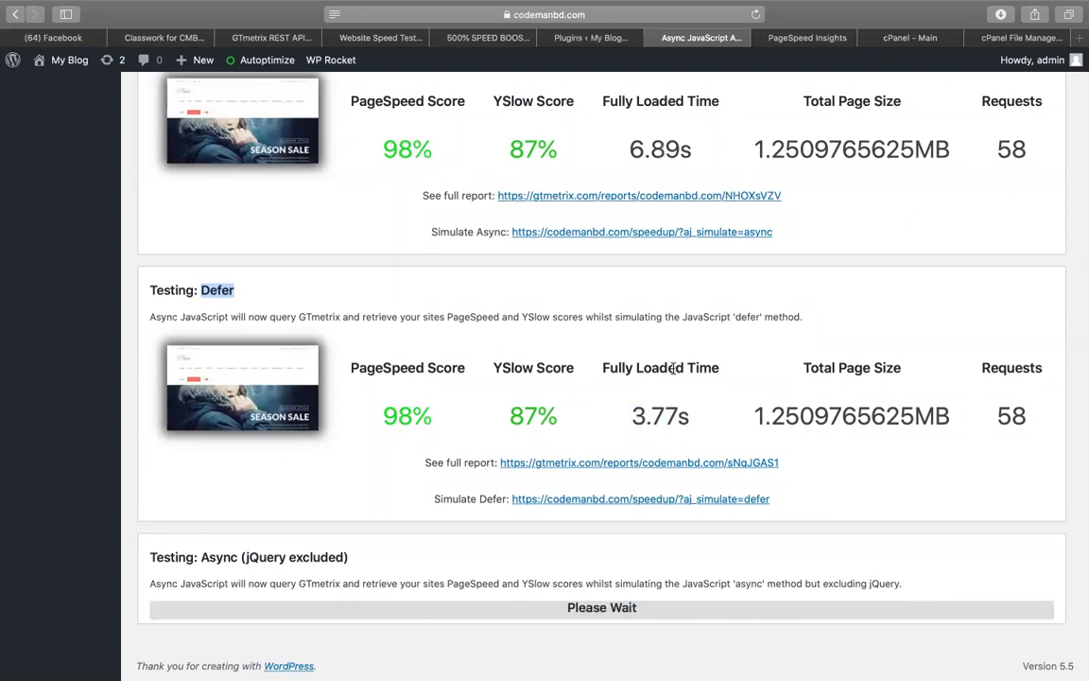
drag(629, 416, 699, 416)
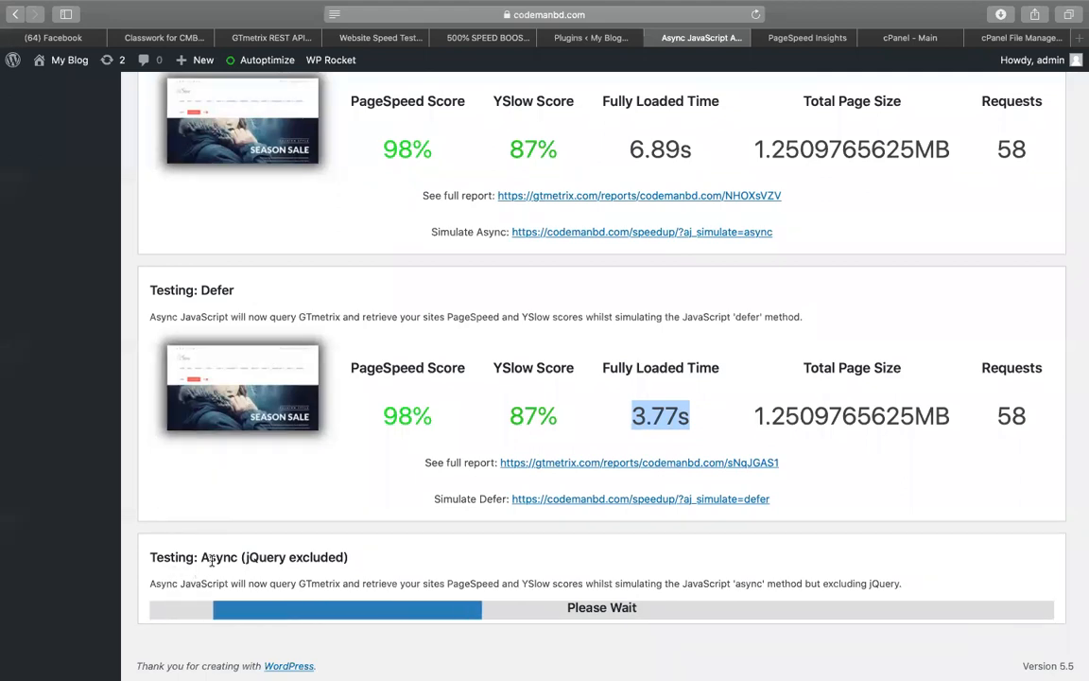
scroll(212, 560, up, 3)
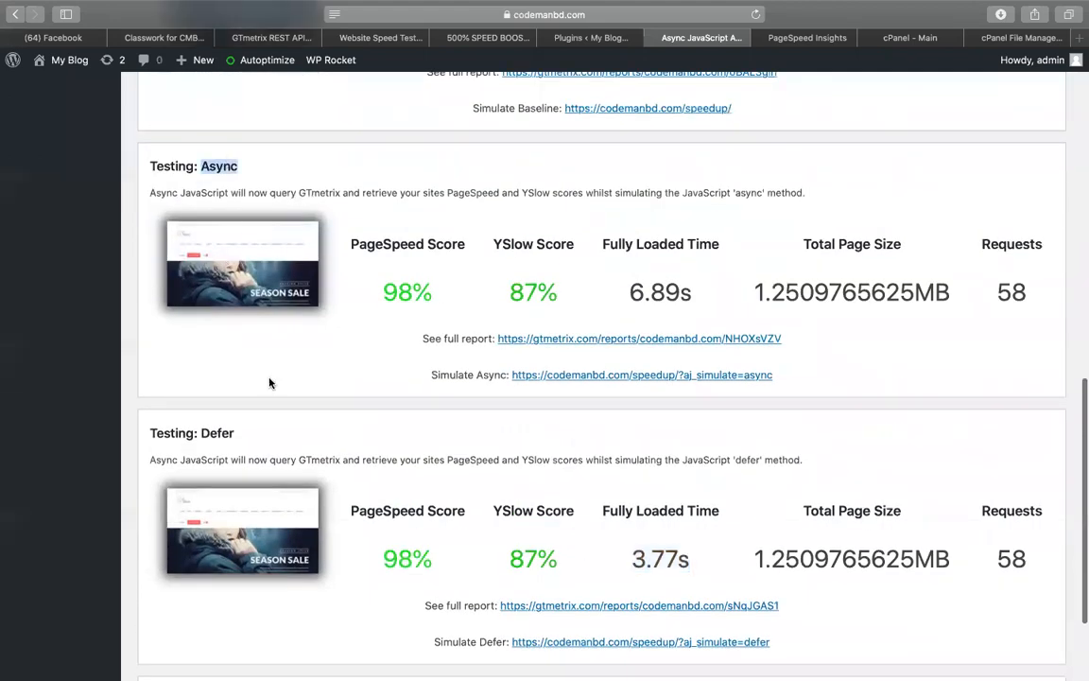
scroll(248, 540, down, 3)
scroll(242, 565, down, 1)
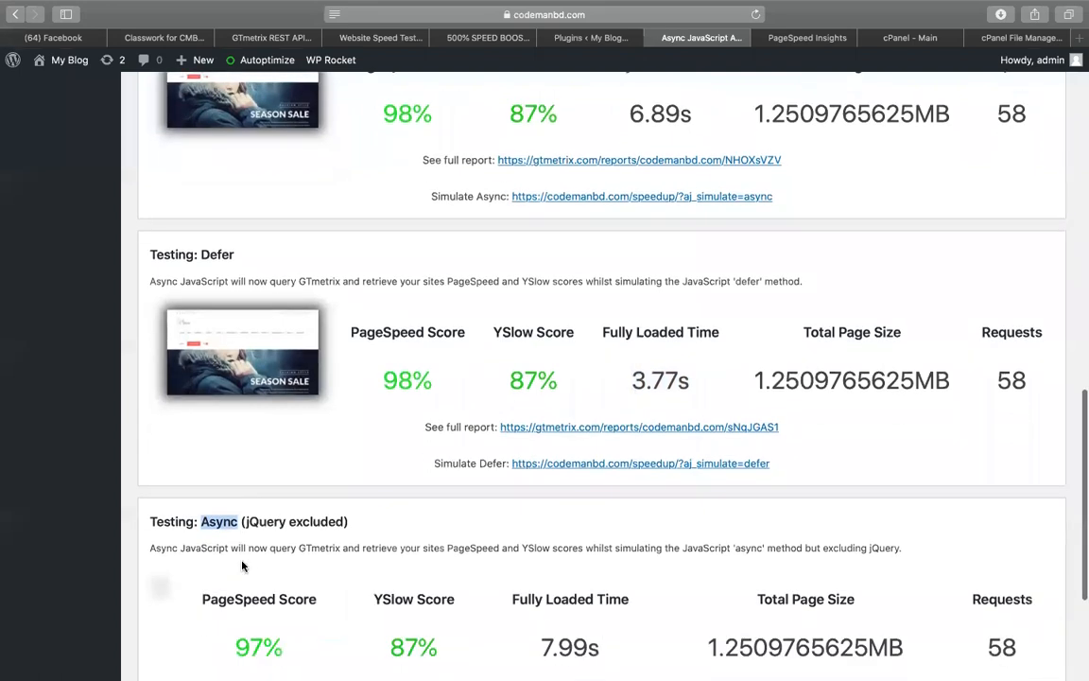
scroll(242, 565, down, 5)
Highlight the jQuery-excluded Async result: 97% PageSpeed and 7.99s load time
drag(248, 294, 345, 293)
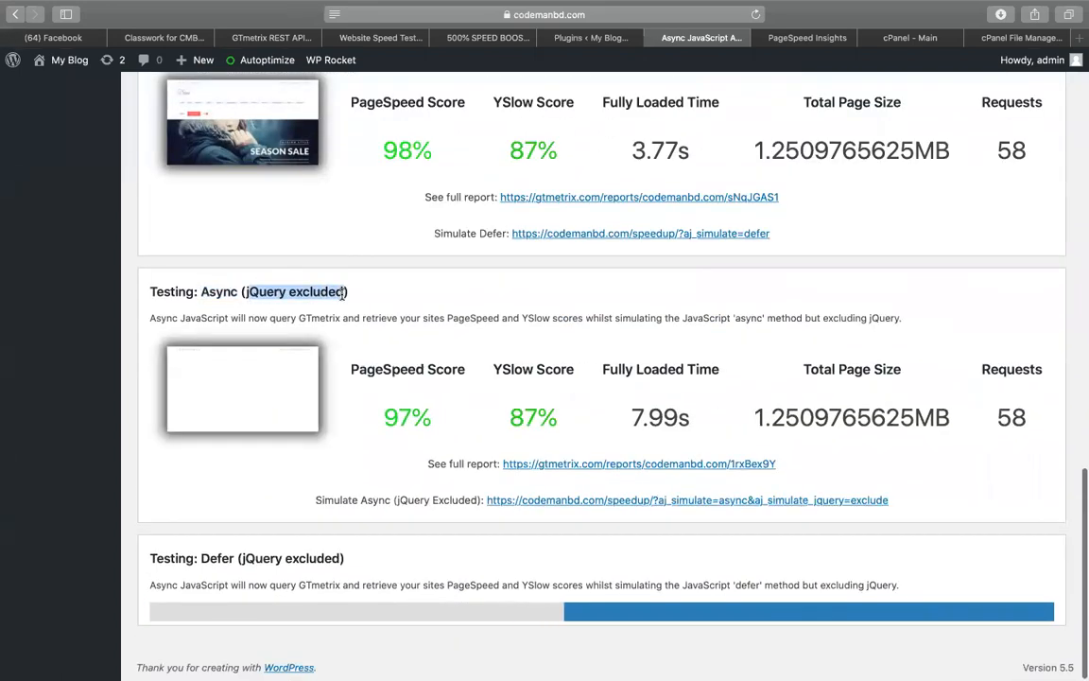
double_click(399, 418)
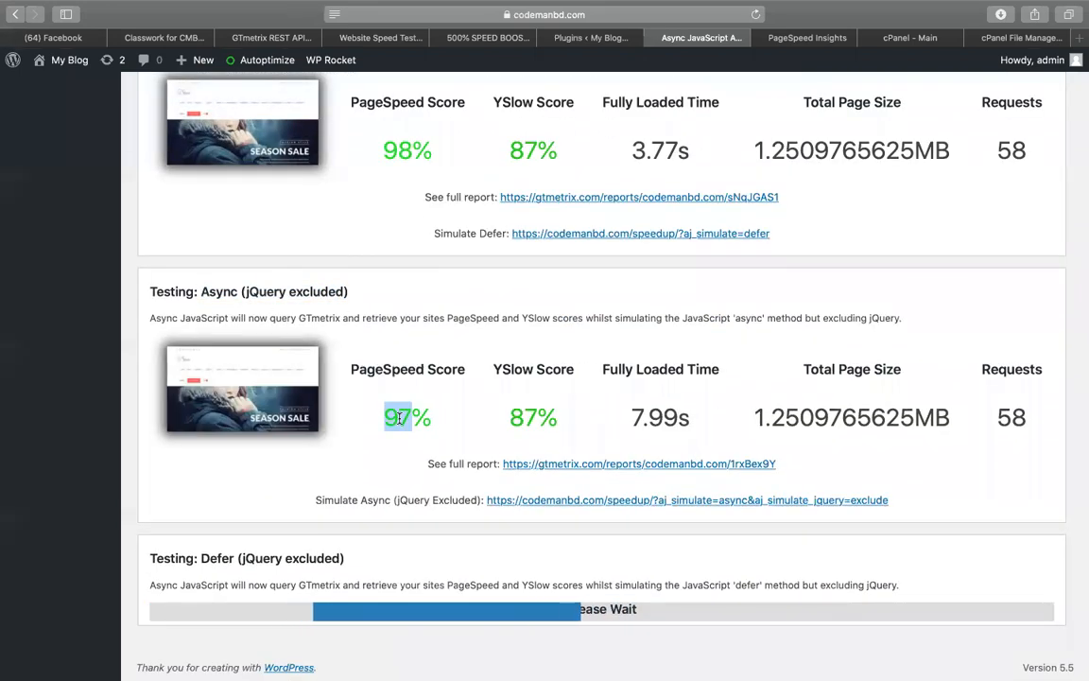
double_click(434, 421)
double_click(413, 418)
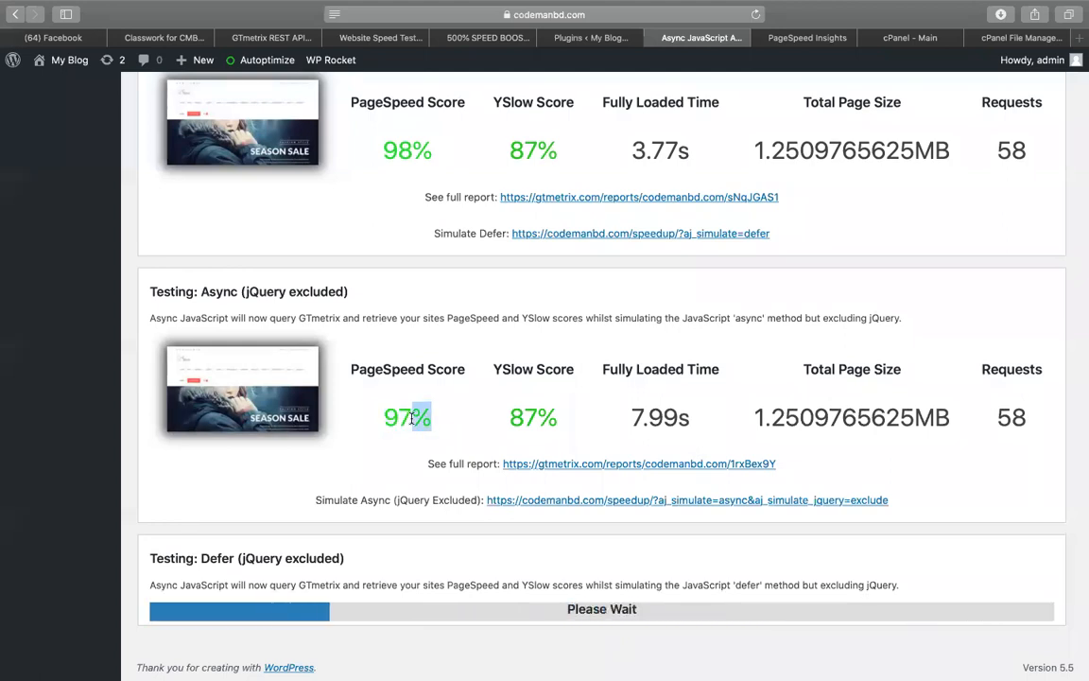
double_click(646, 419)
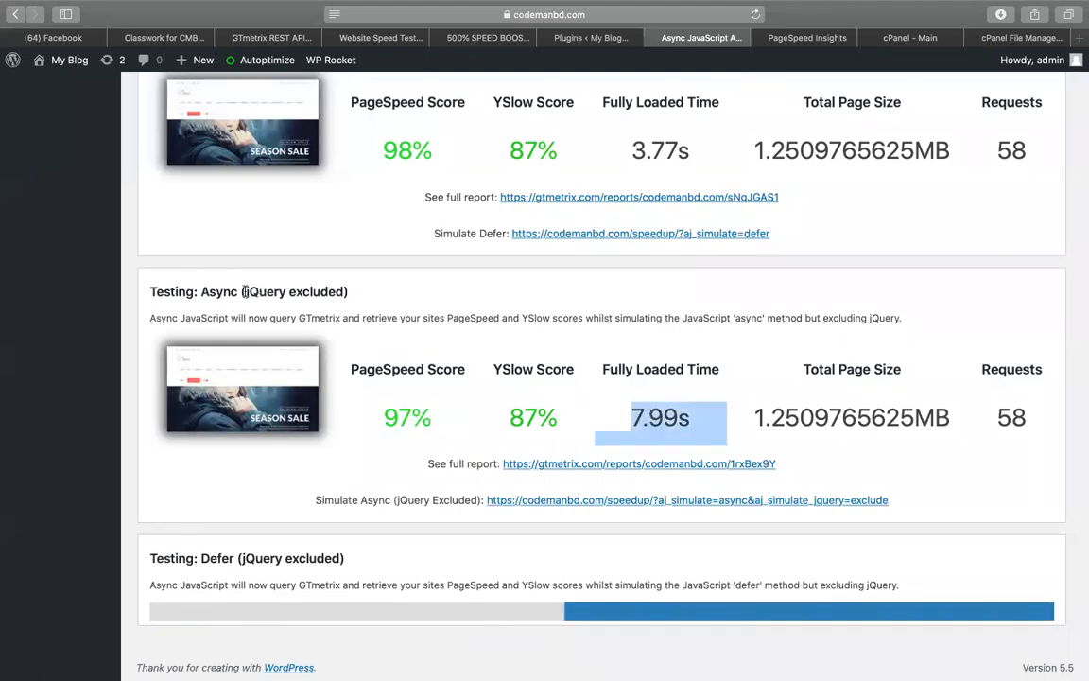
drag(143, 296, 392, 298)
scroll(391, 299, up, 4)
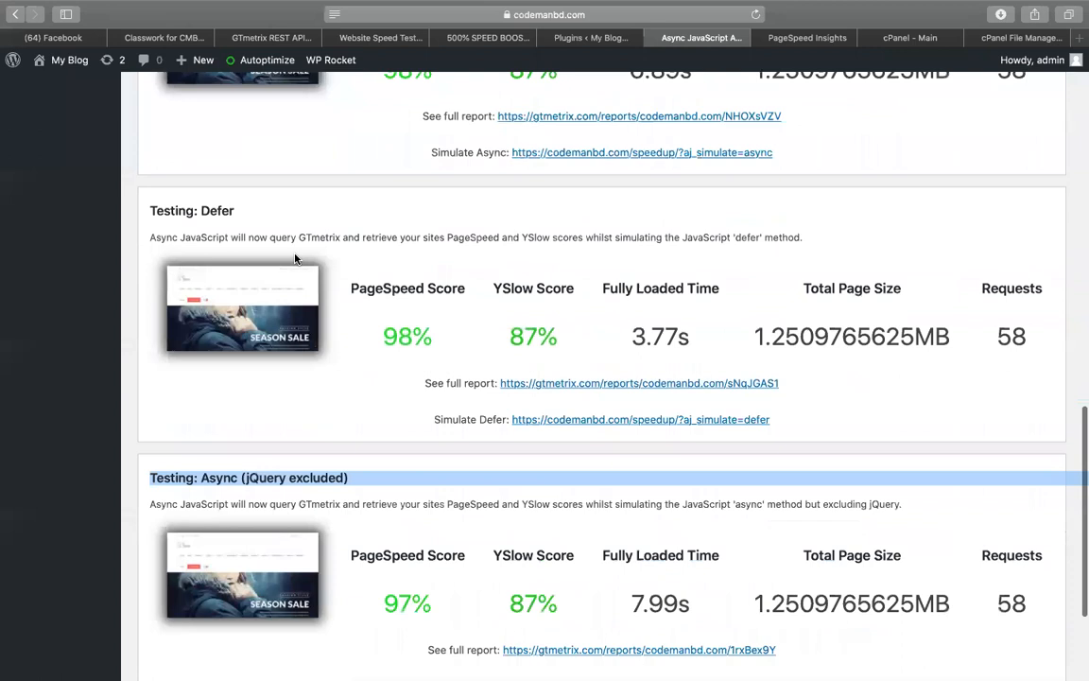
click(214, 206)
Review the four Async JavaScript test results, noting Defer's 98% PageSpeed score
scroll(391, 289, down, 4)
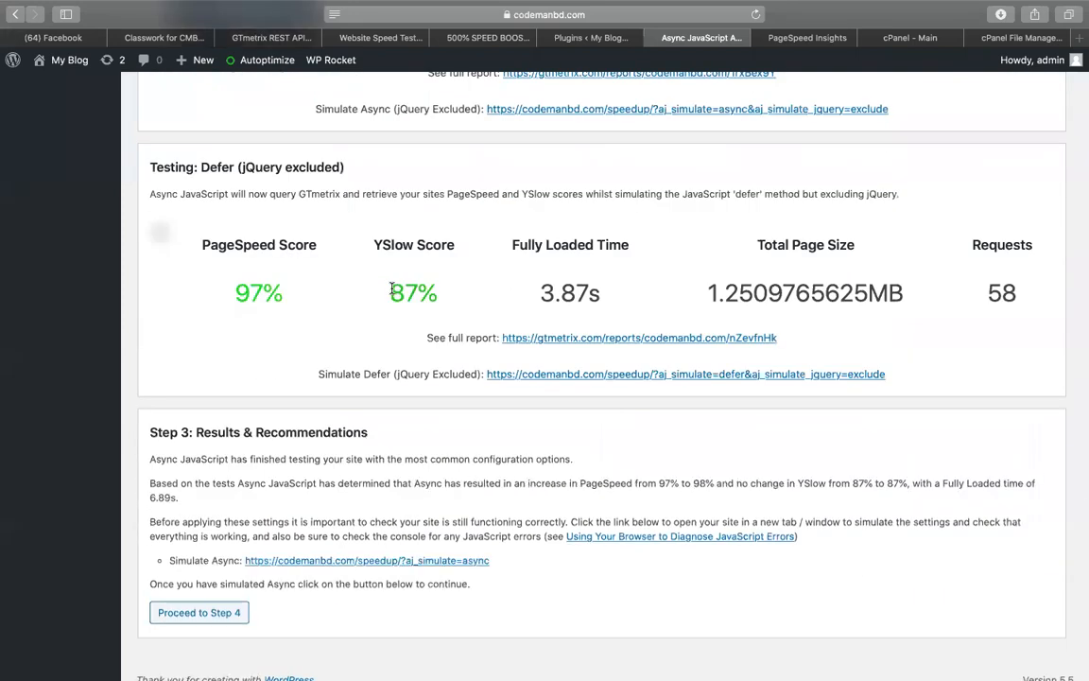
scroll(651, 294, up, 8)
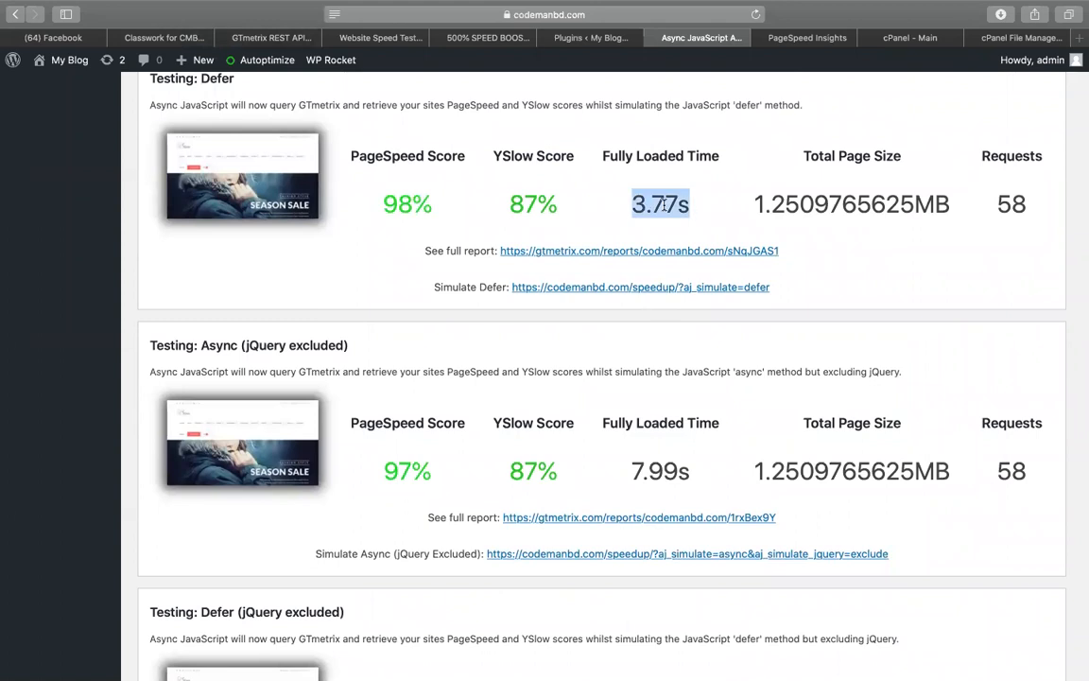
scroll(665, 203, up, 7)
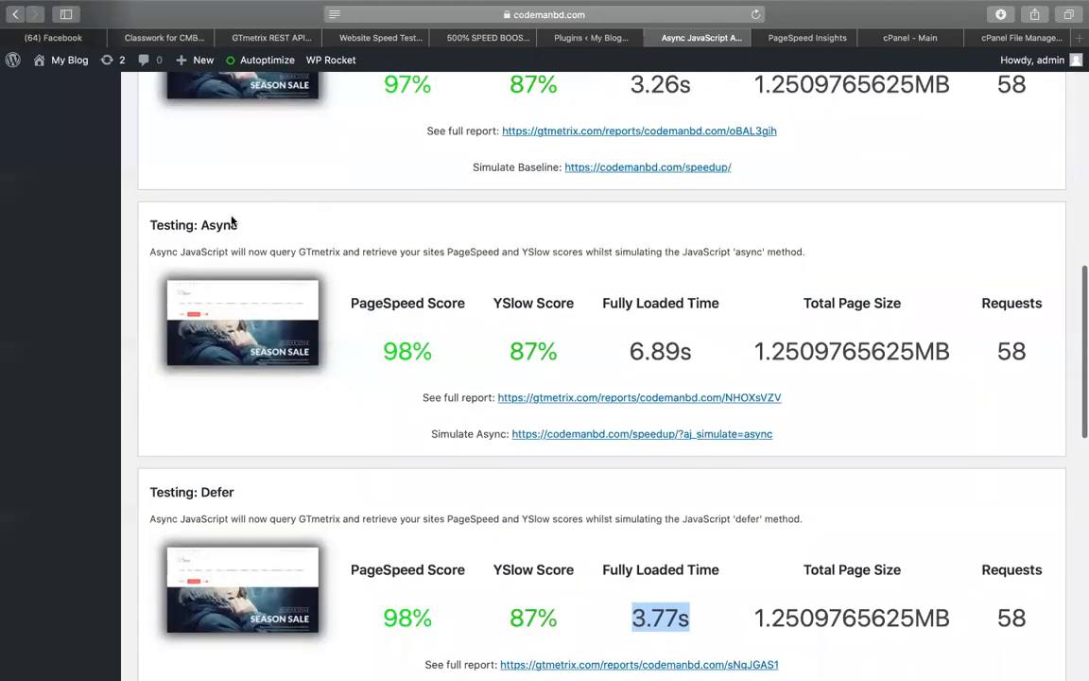
scroll(223, 496, down, 8)
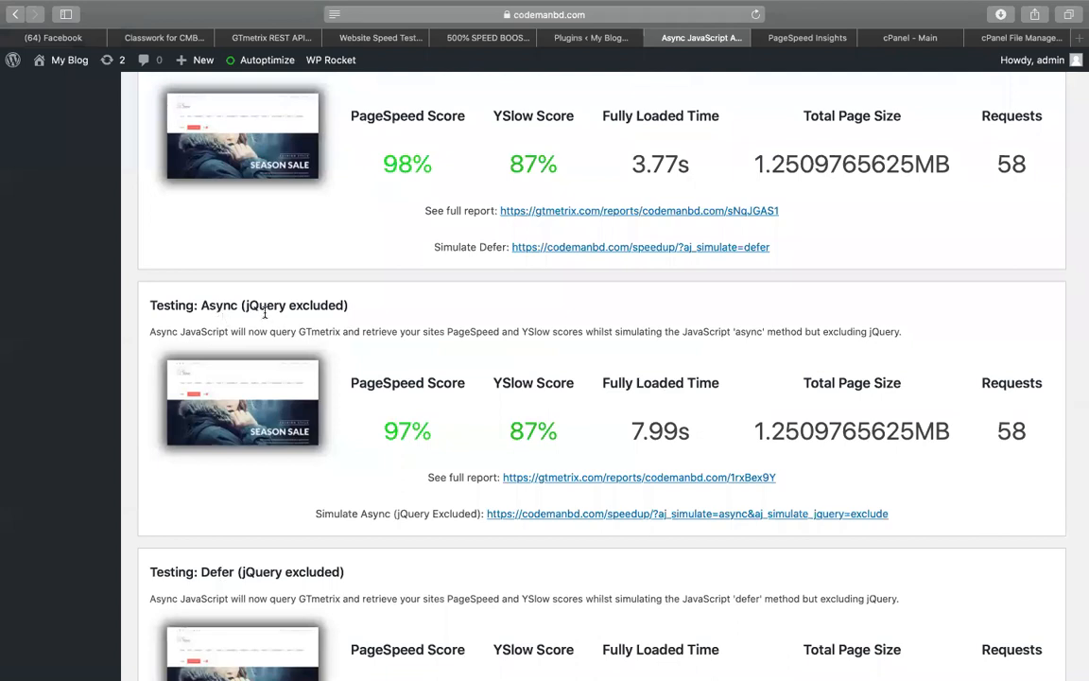
scroll(326, 298, down, 4)
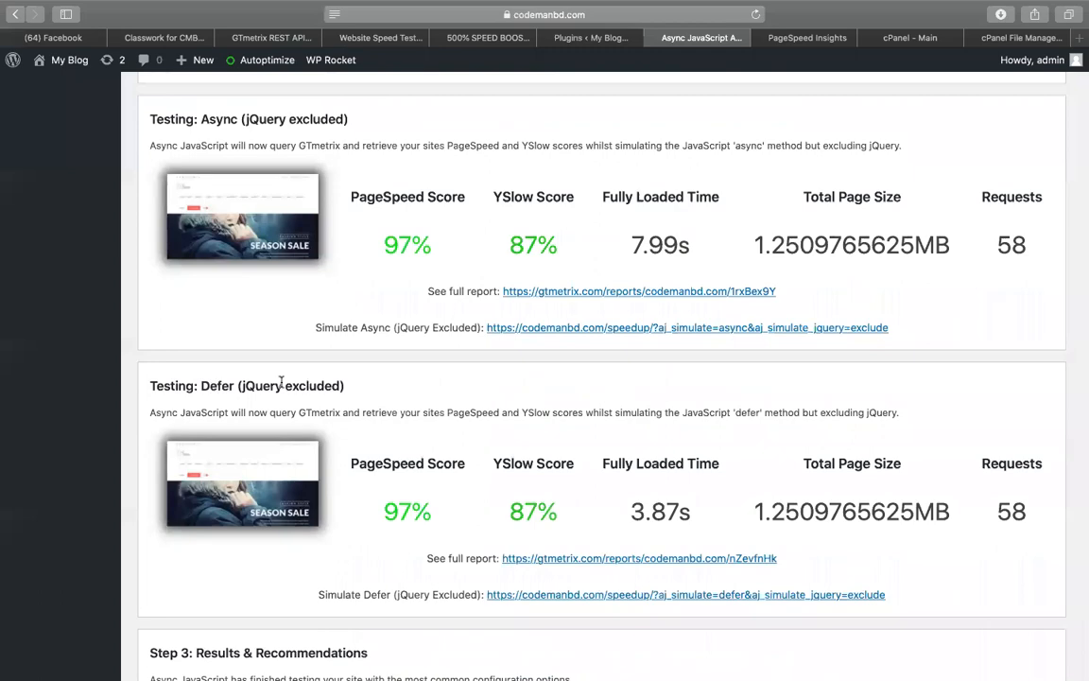
scroll(223, 383, up, 7)
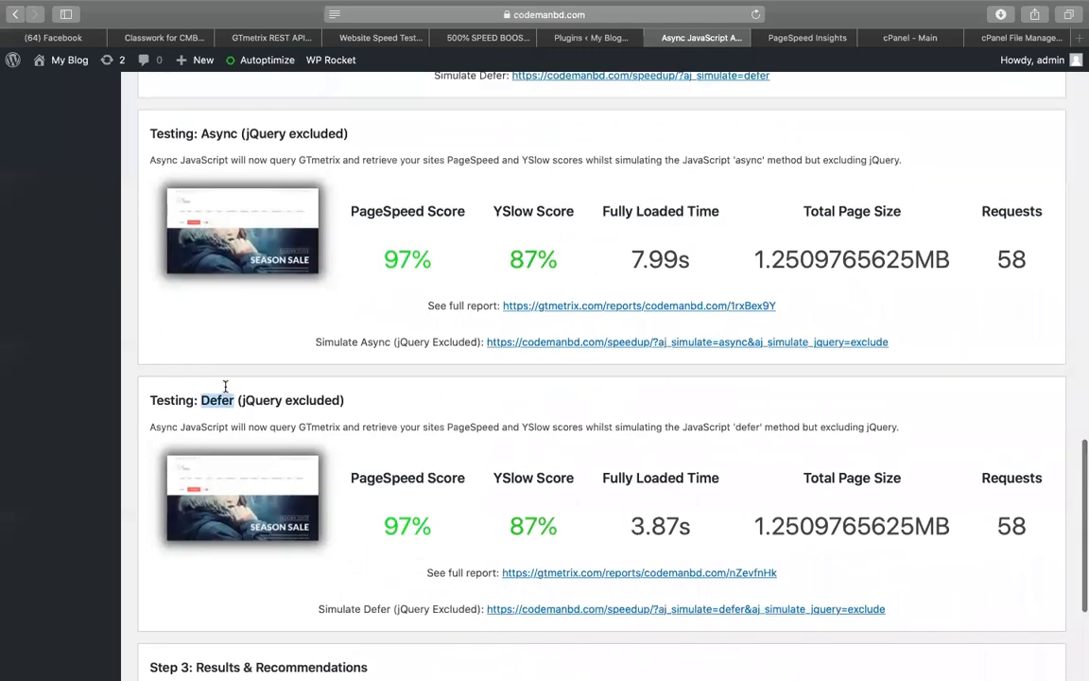
scroll(223, 376, down, 6)
scroll(225, 397, up, 11)
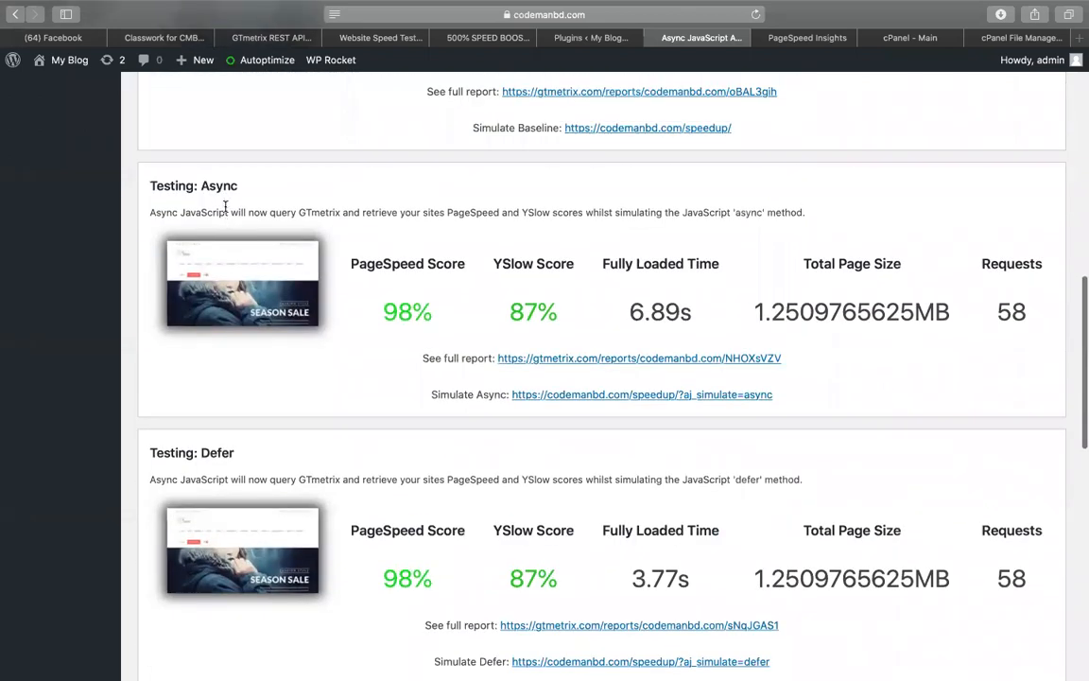
scroll(226, 239, down, 8)
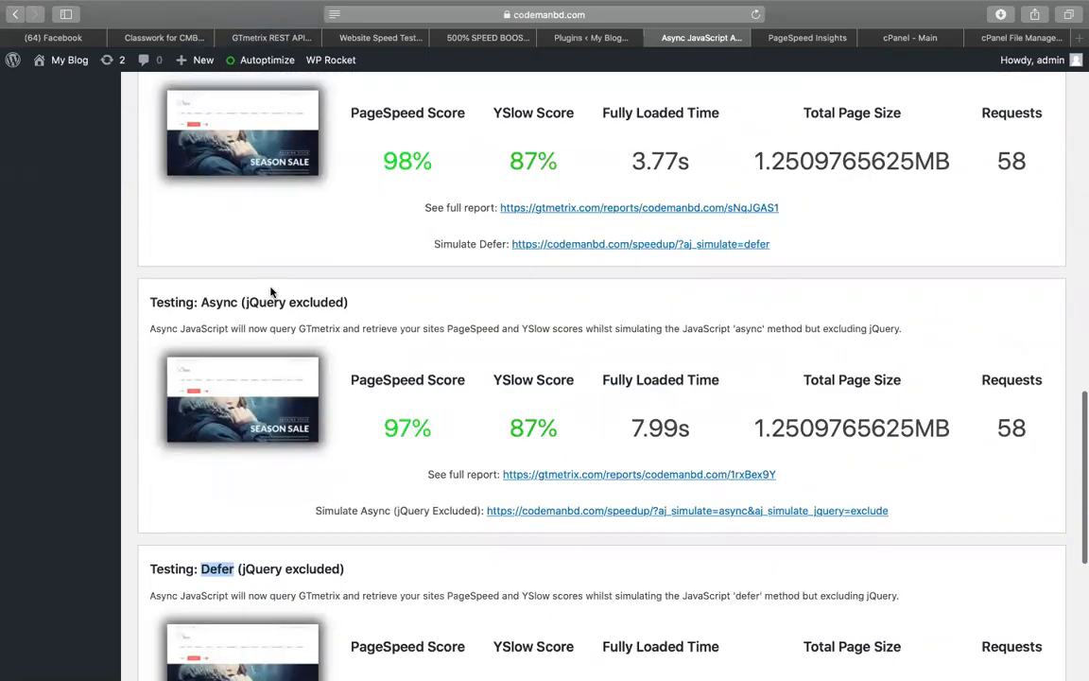
scroll(342, 275, up, 7)
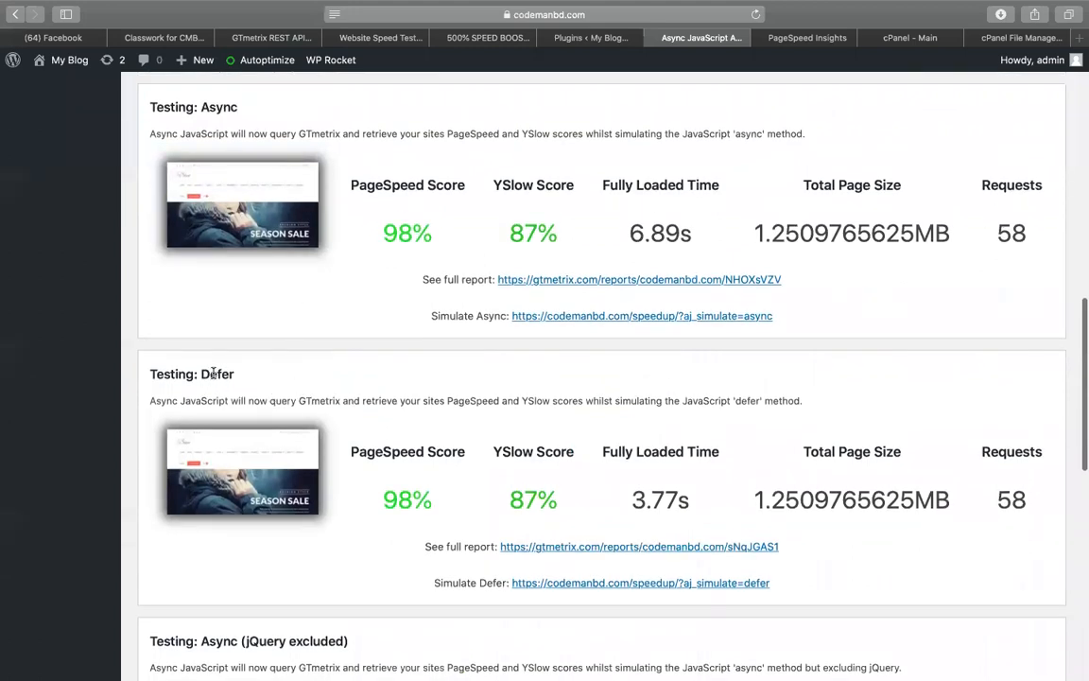
triple_click(399, 495)
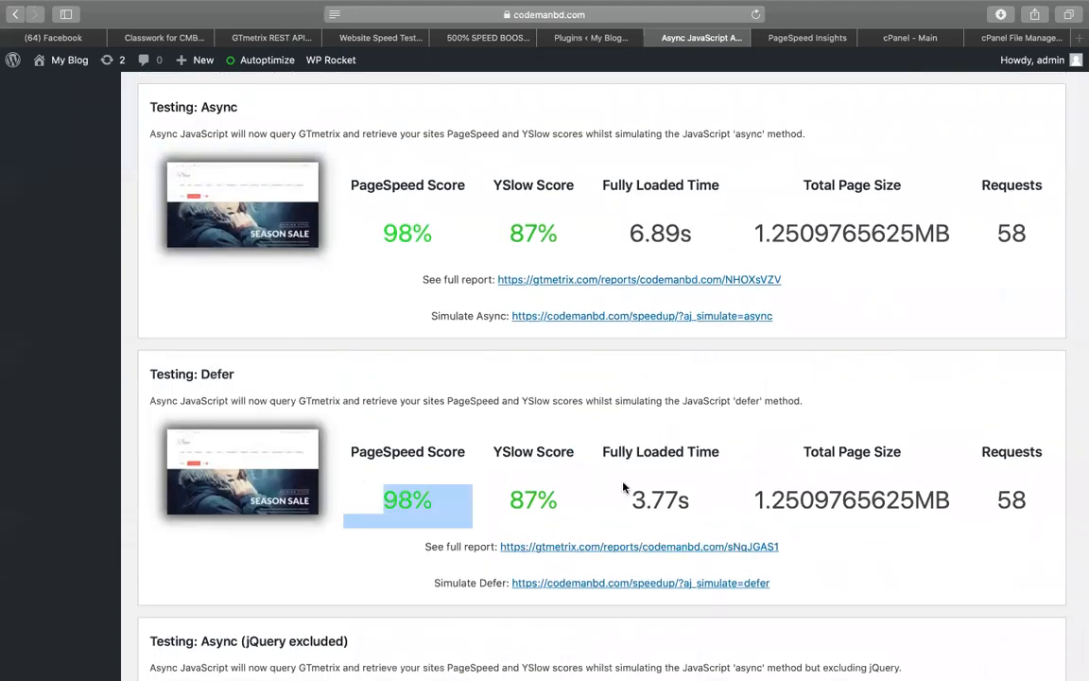
click(637, 486)
scroll(567, 484, down, 7)
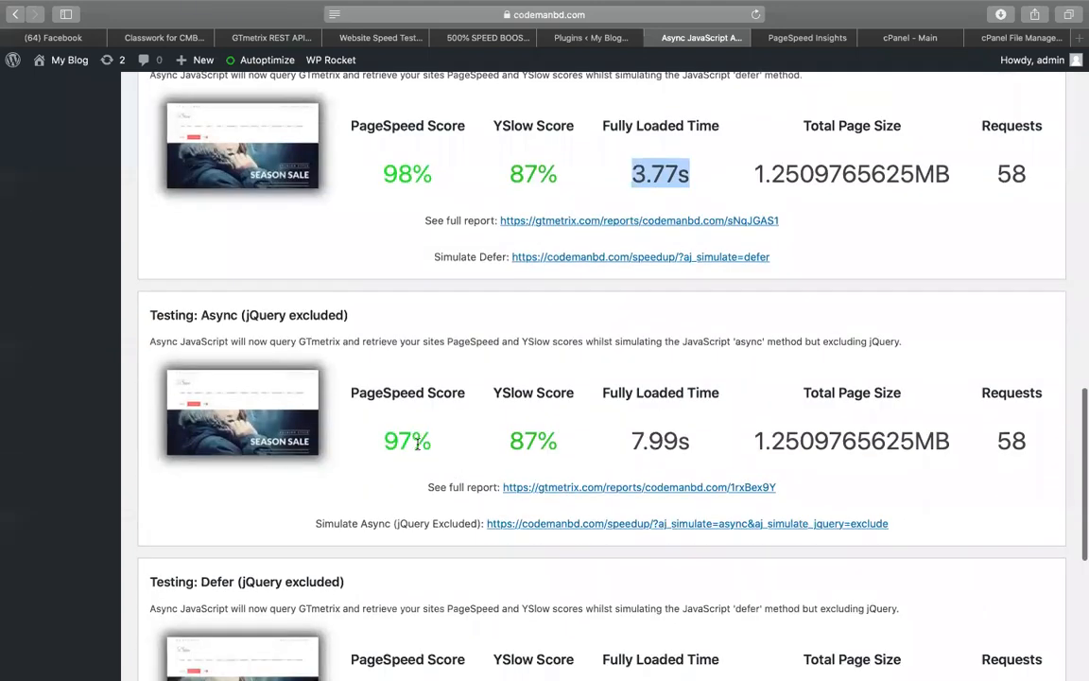
scroll(417, 443, down, 5)
scroll(414, 484, up, 12)
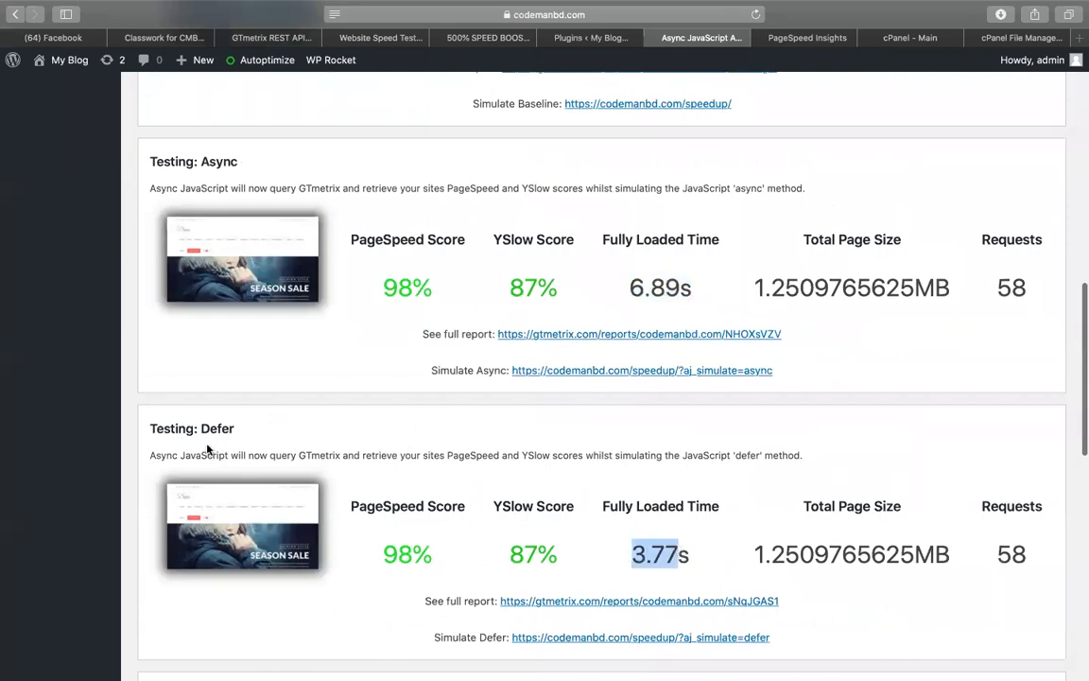
scroll(338, 474, down, 17)
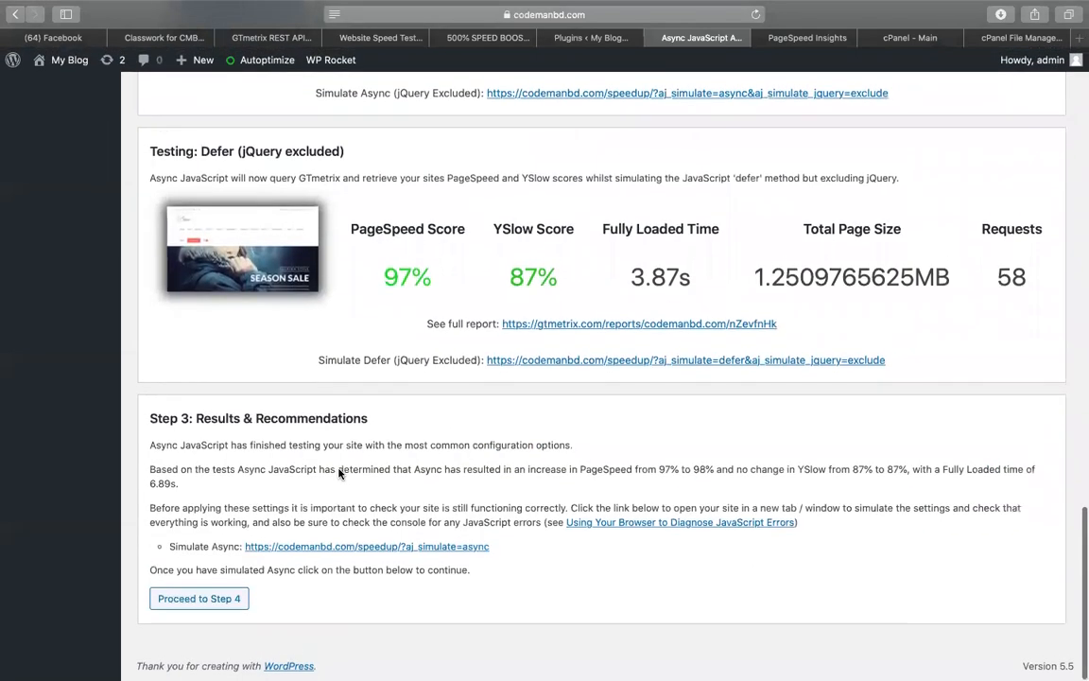
Confirm the site still works and apply the wizard's recommended Async settings
click(203, 592)
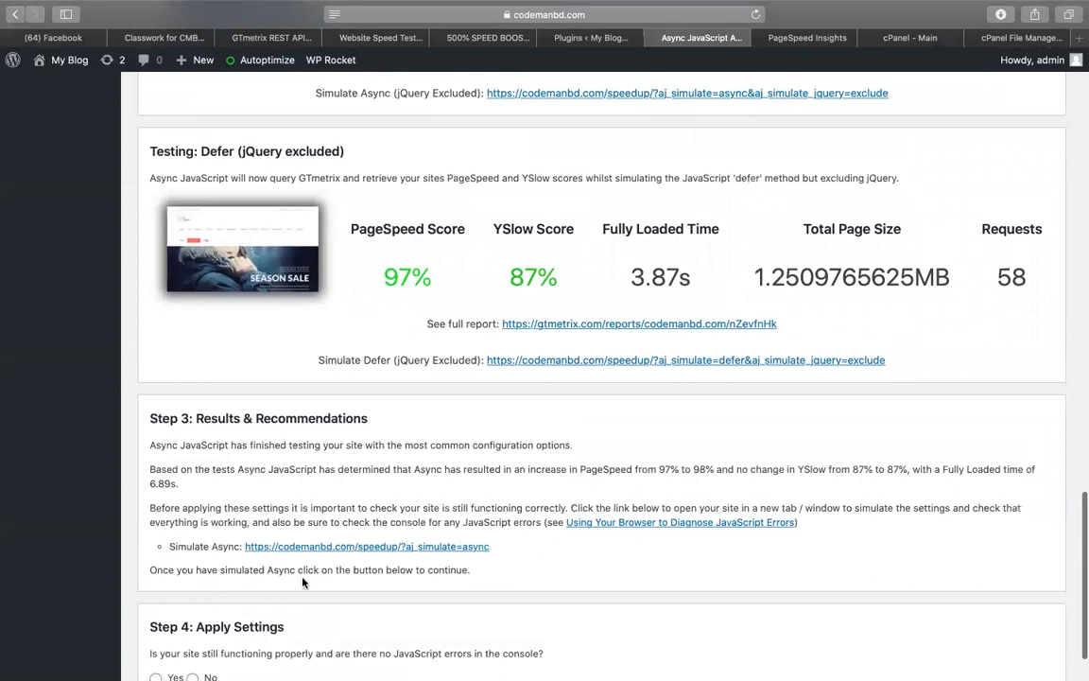
scroll(201, 595, down, 2)
click(156, 601)
scroll(318, 553, down, 2)
click(199, 598)
scroll(203, 603, down, 10)
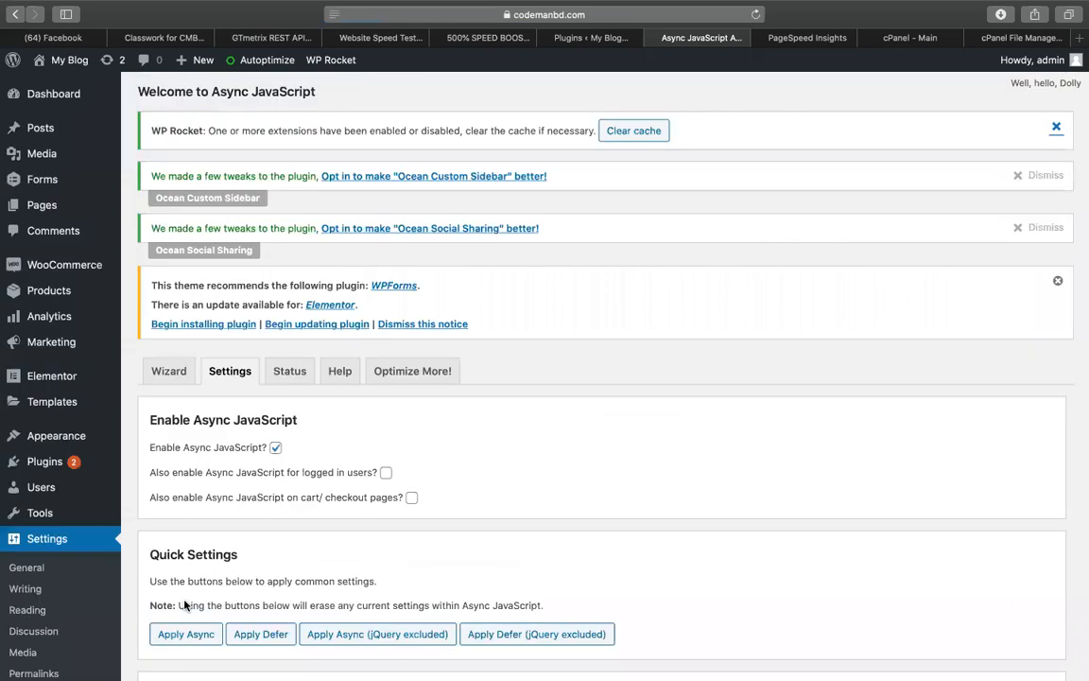
Set script loading to Defer, enable Autoptimize support with Defer method, and save
scroll(396, 518, down, 3)
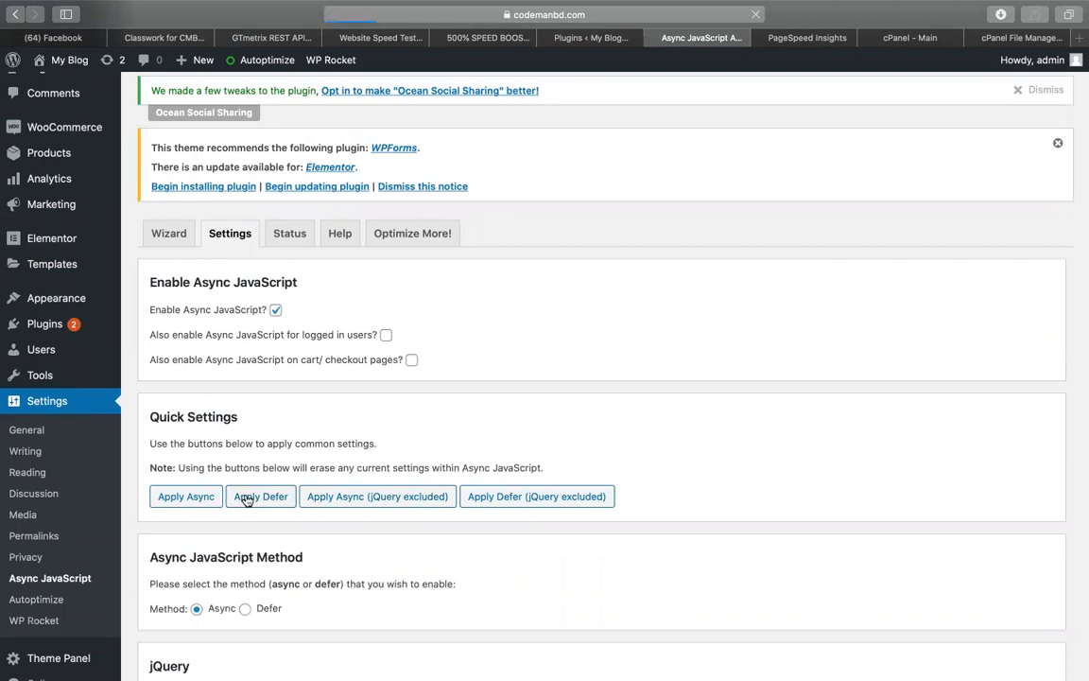
click(245, 497)
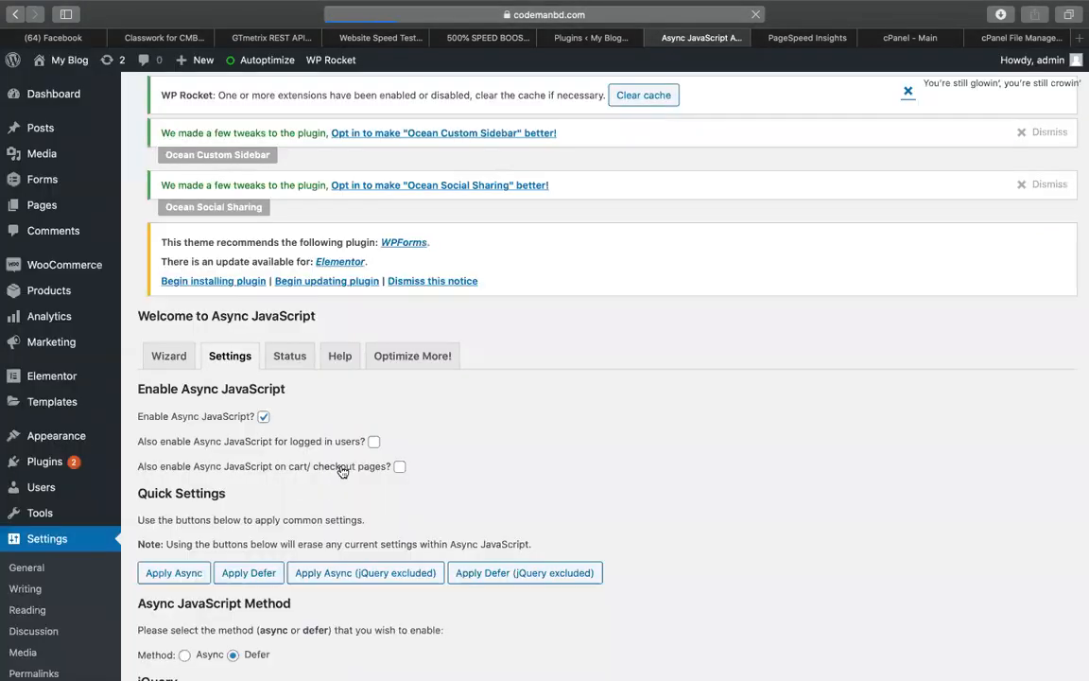
scroll(342, 471, down, 5)
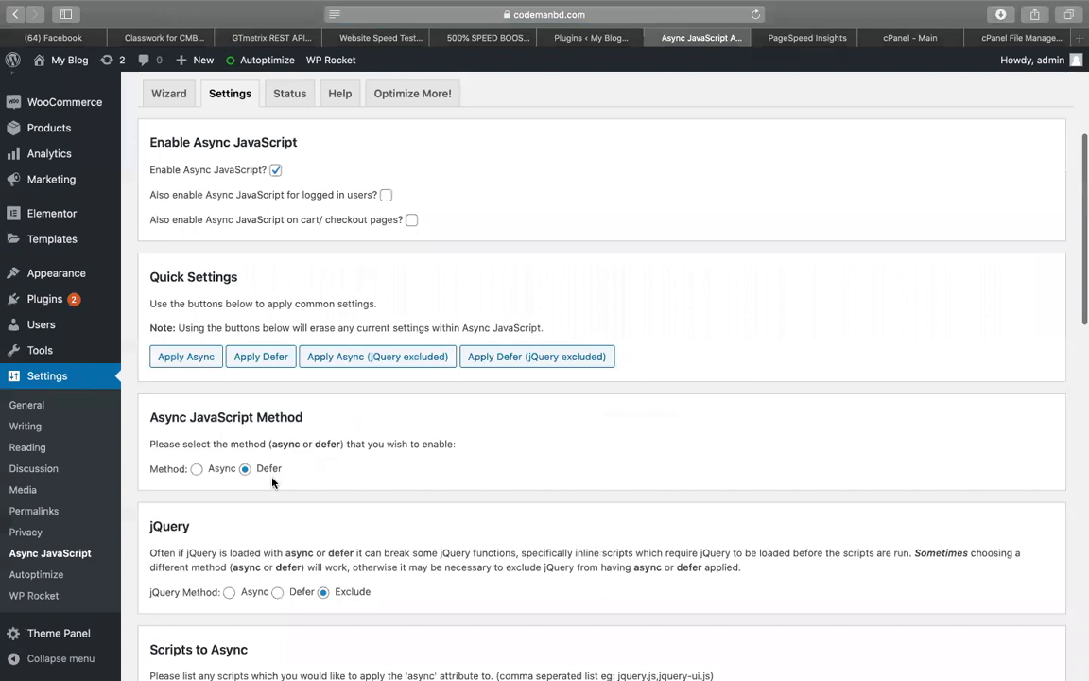
scroll(272, 482, down, 3)
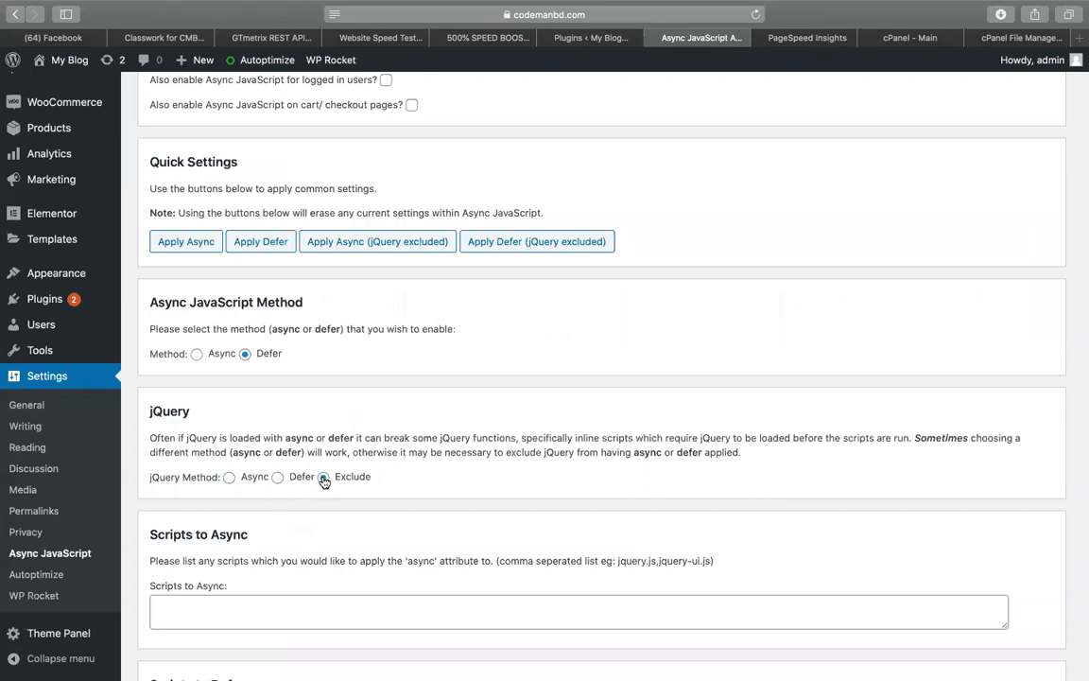
scroll(323, 480, down, 6)
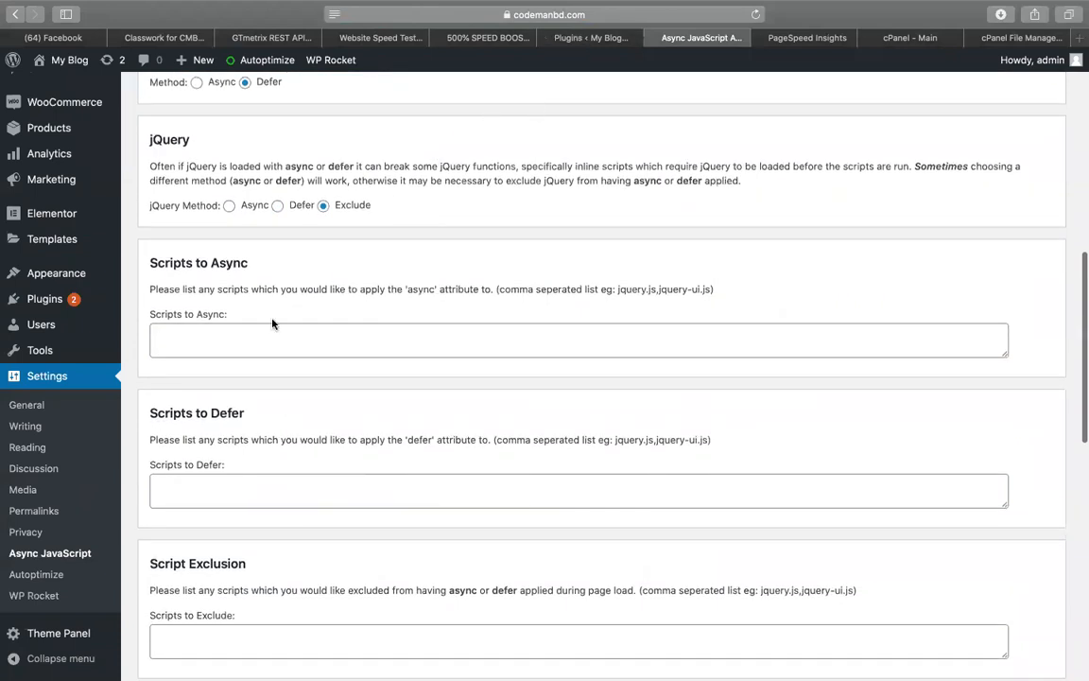
scroll(274, 319, down, 10)
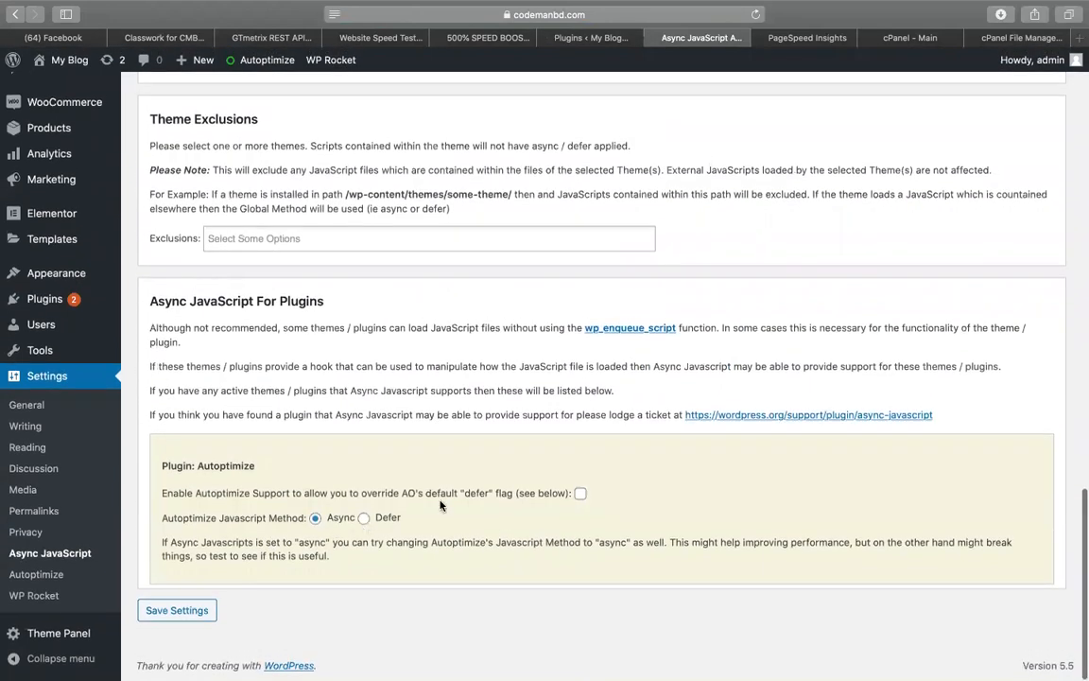
click(581, 493)
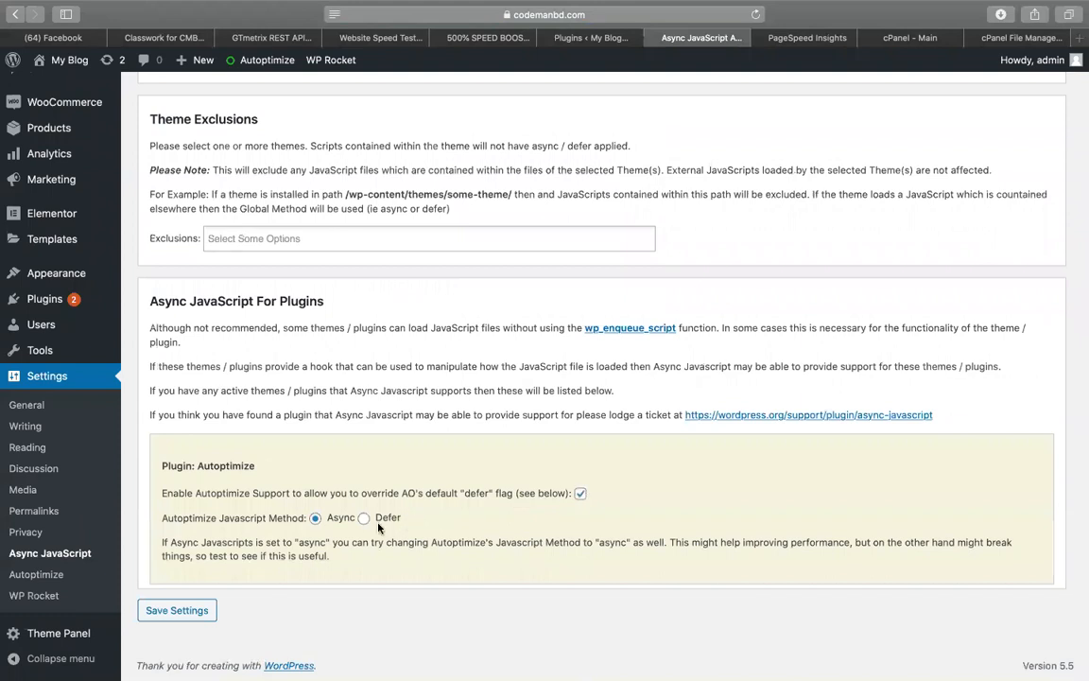
click(364, 517)
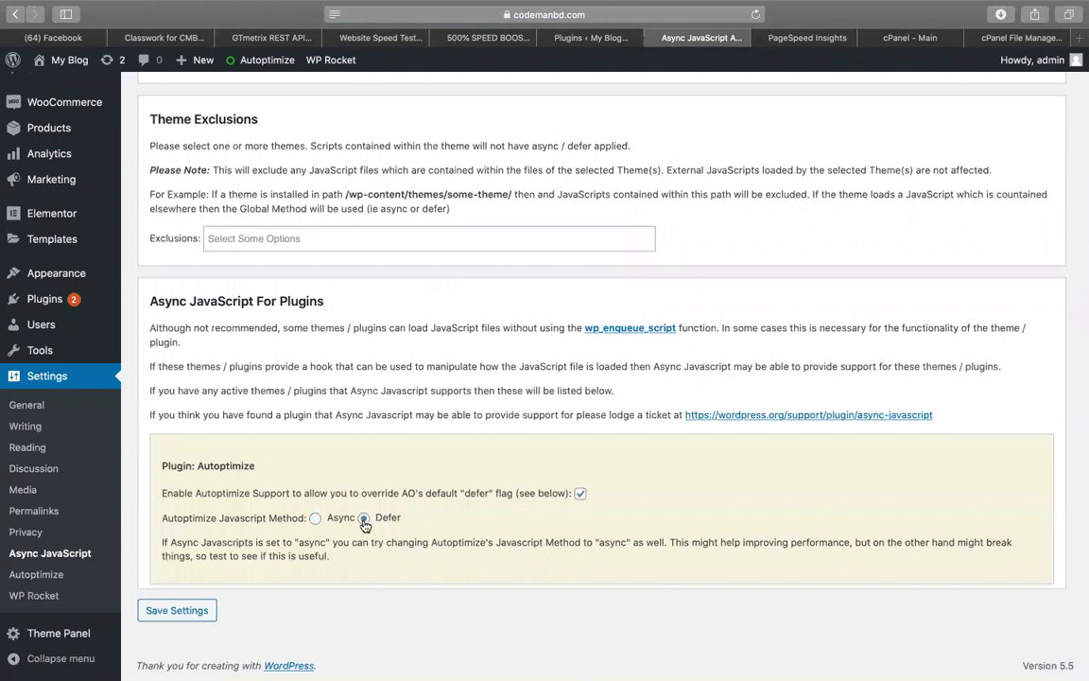
click(176, 609)
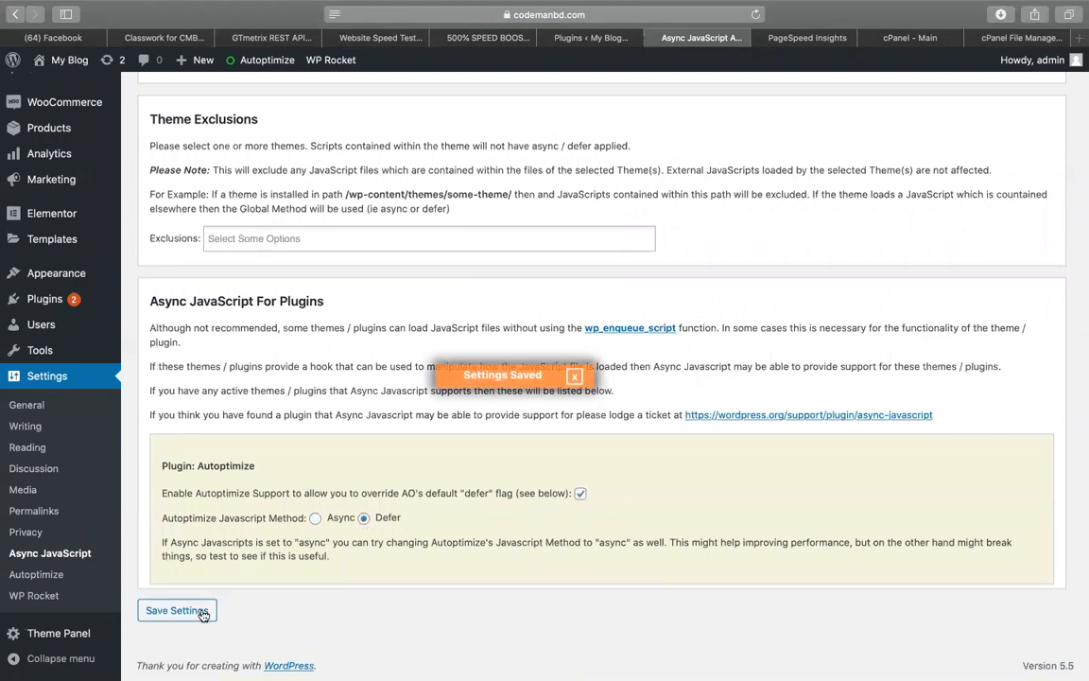
click(811, 38)
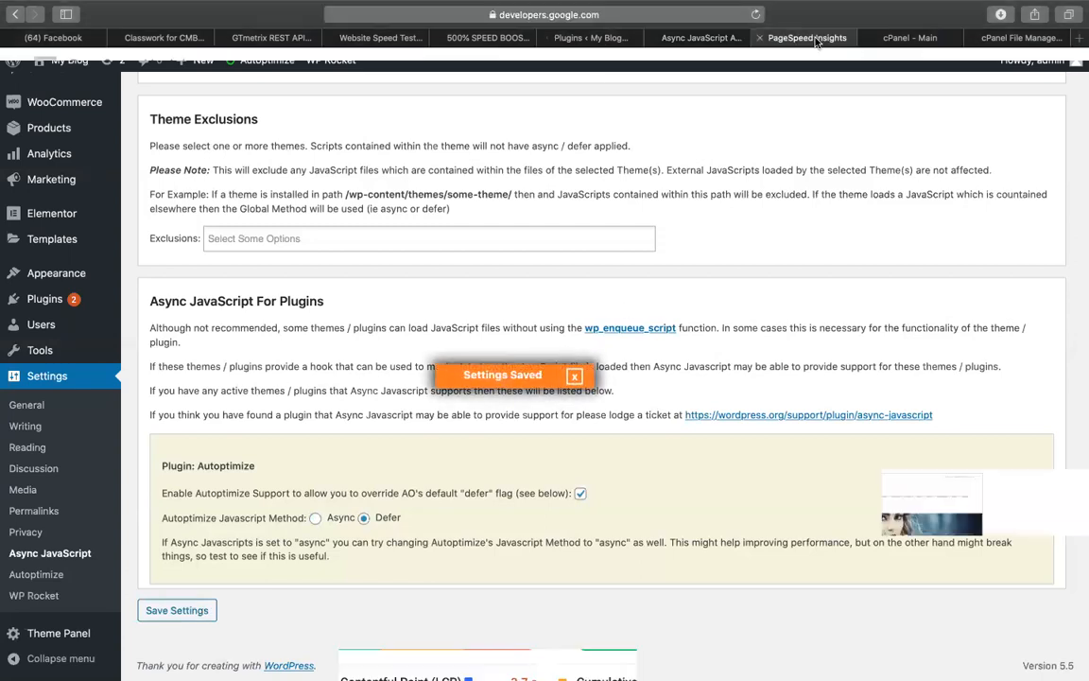
click(484, 38)
click(912, 308)
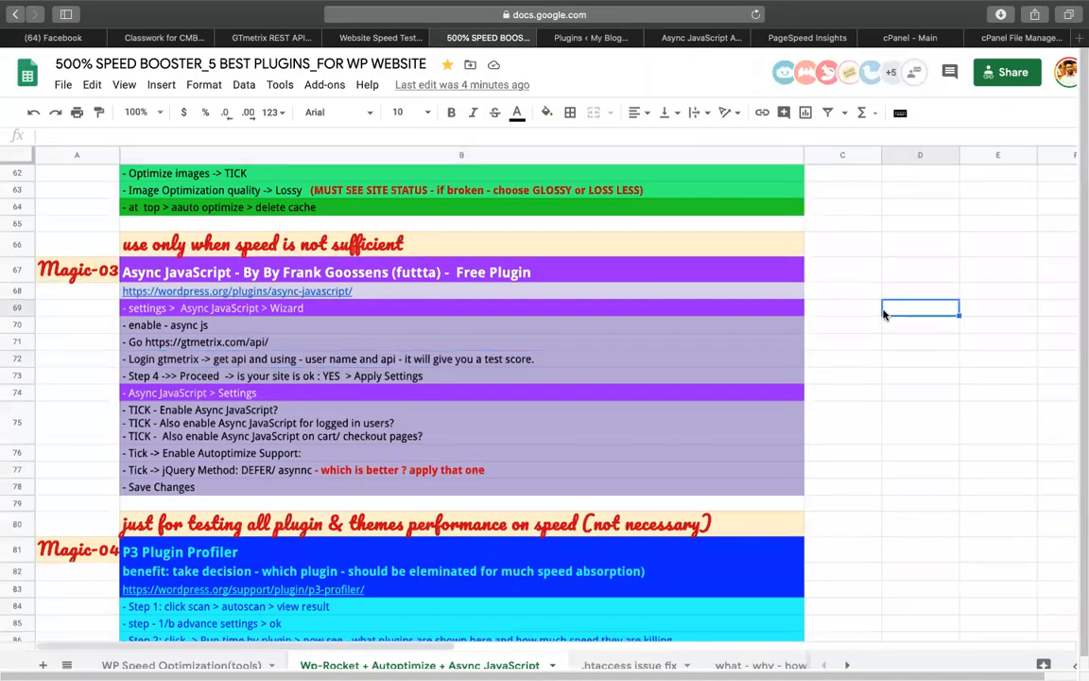
click(158, 435)
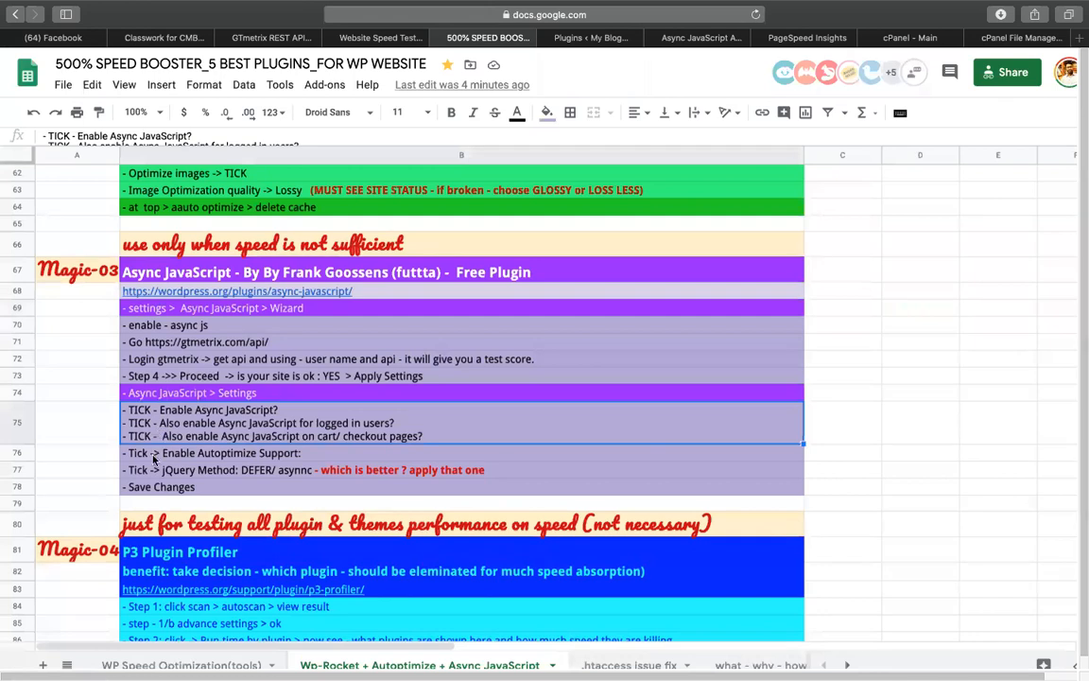
click(154, 455)
click(219, 463)
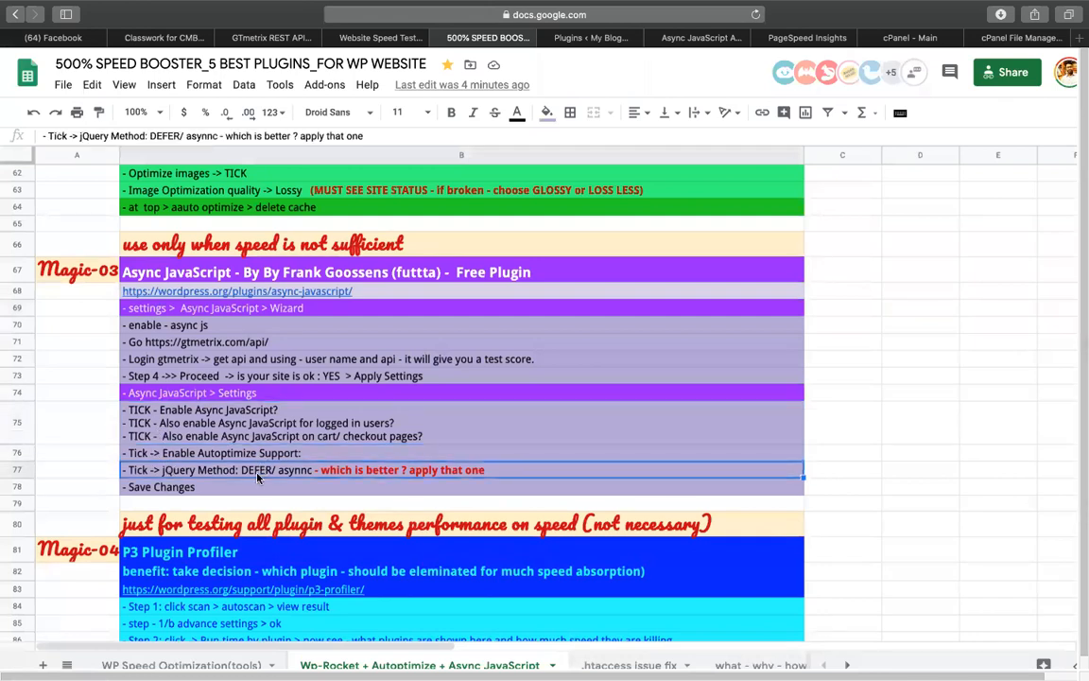
key(Down)
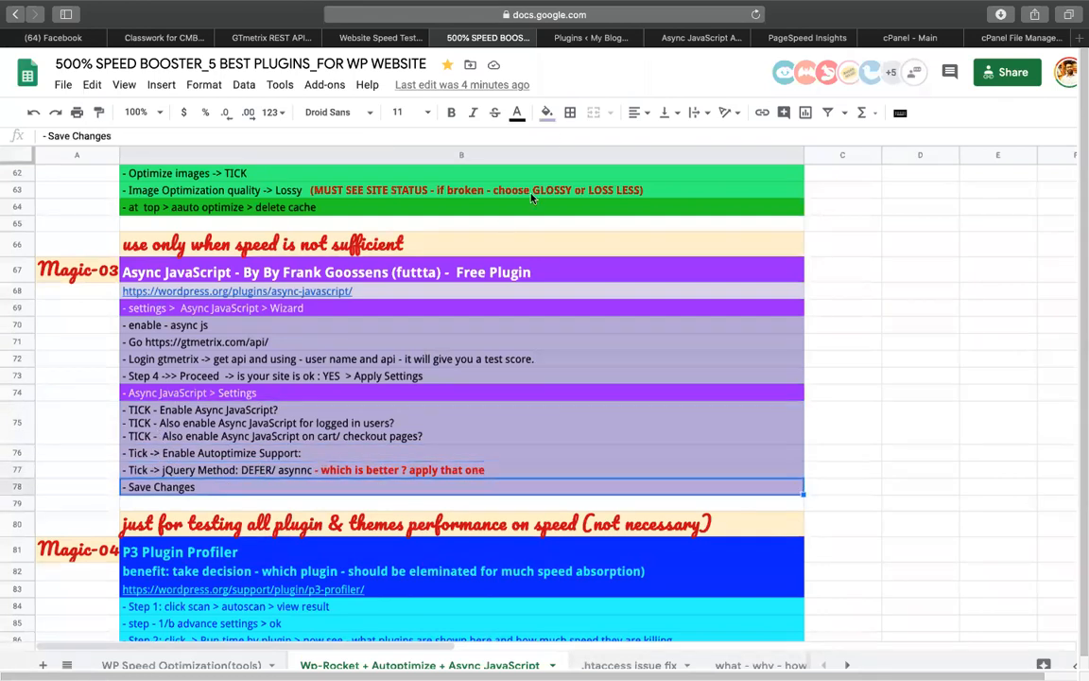
click(675, 43)
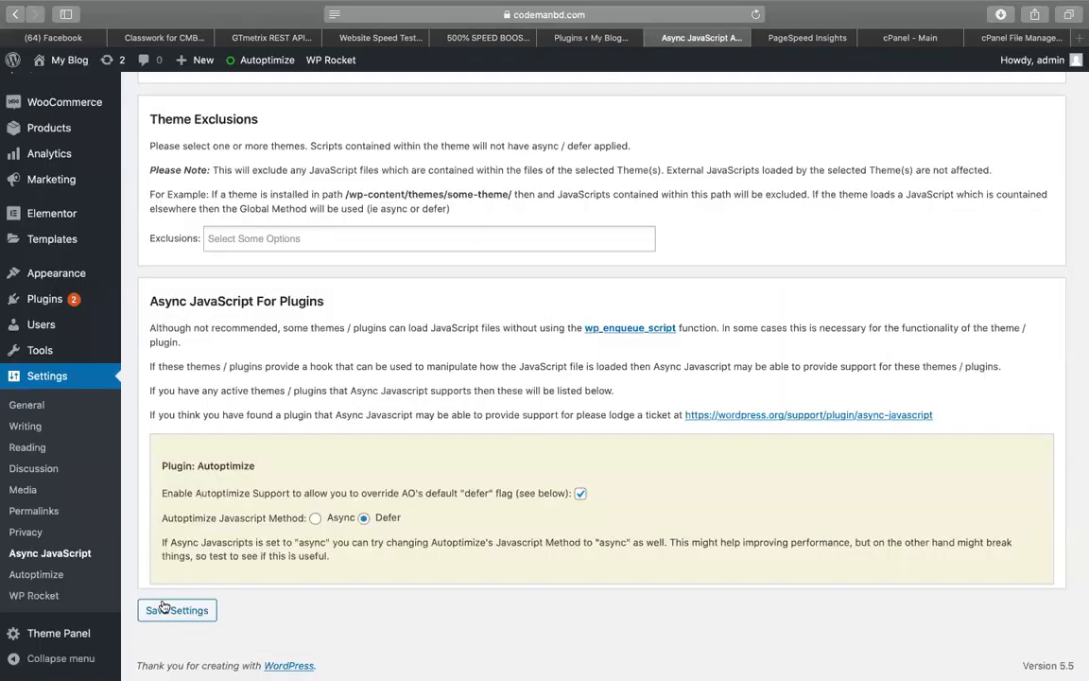
Re-analyze codemanbd.com/speedup in PageSpeed Insights and view the desktop score of 66
scroll(567, 199, up, 5)
scroll(603, 170, up, 4)
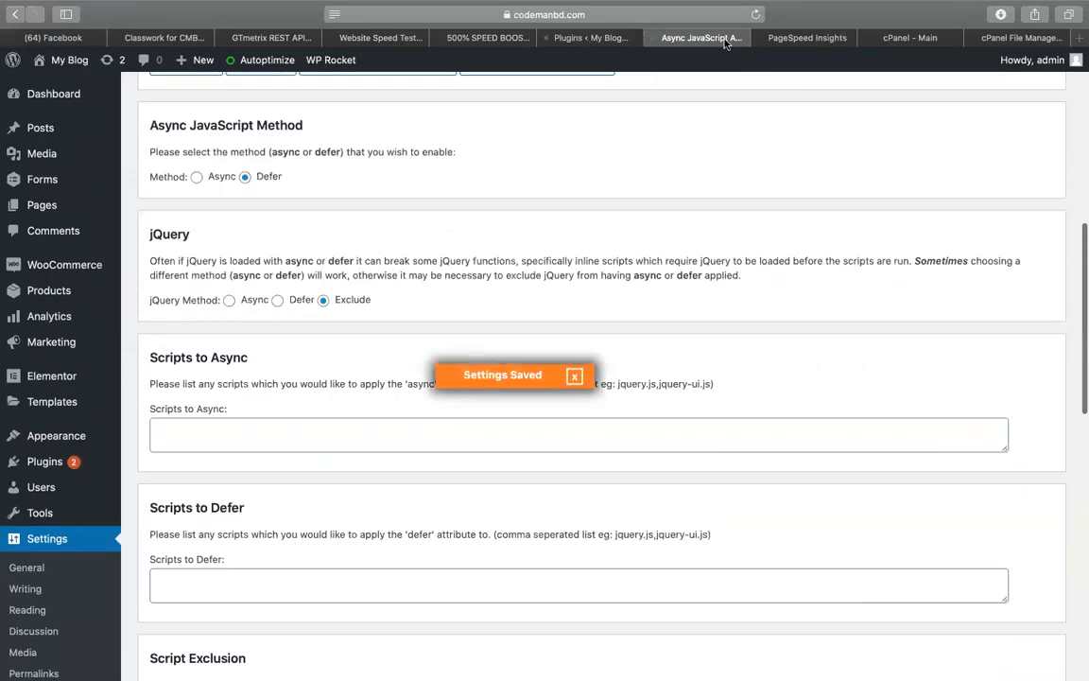
click(784, 38)
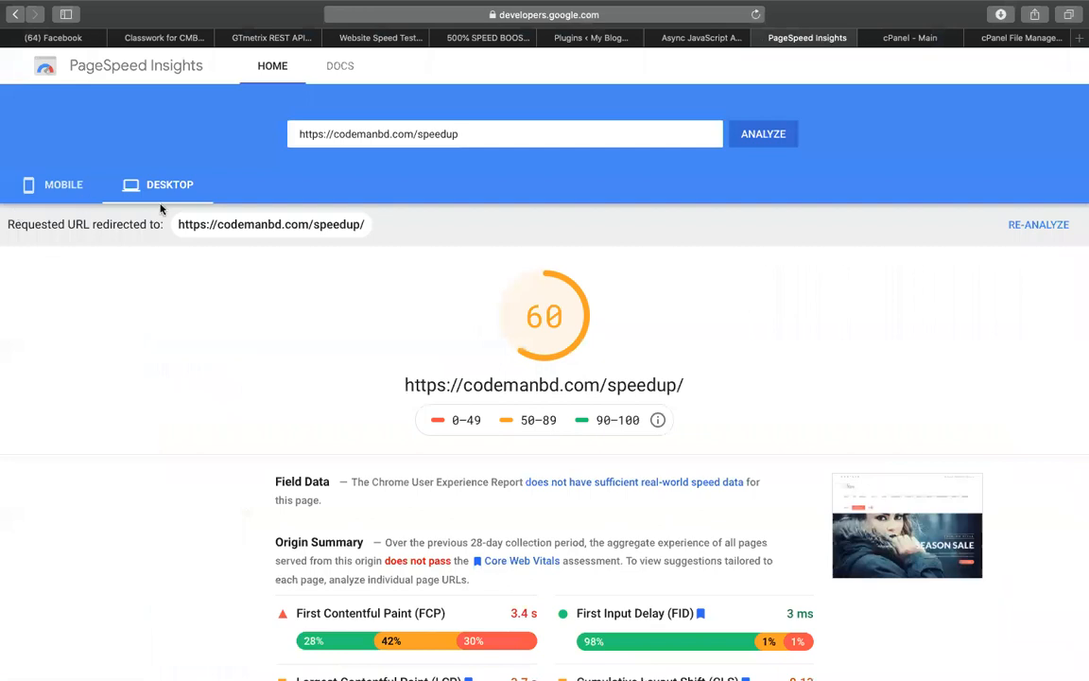
click(762, 136)
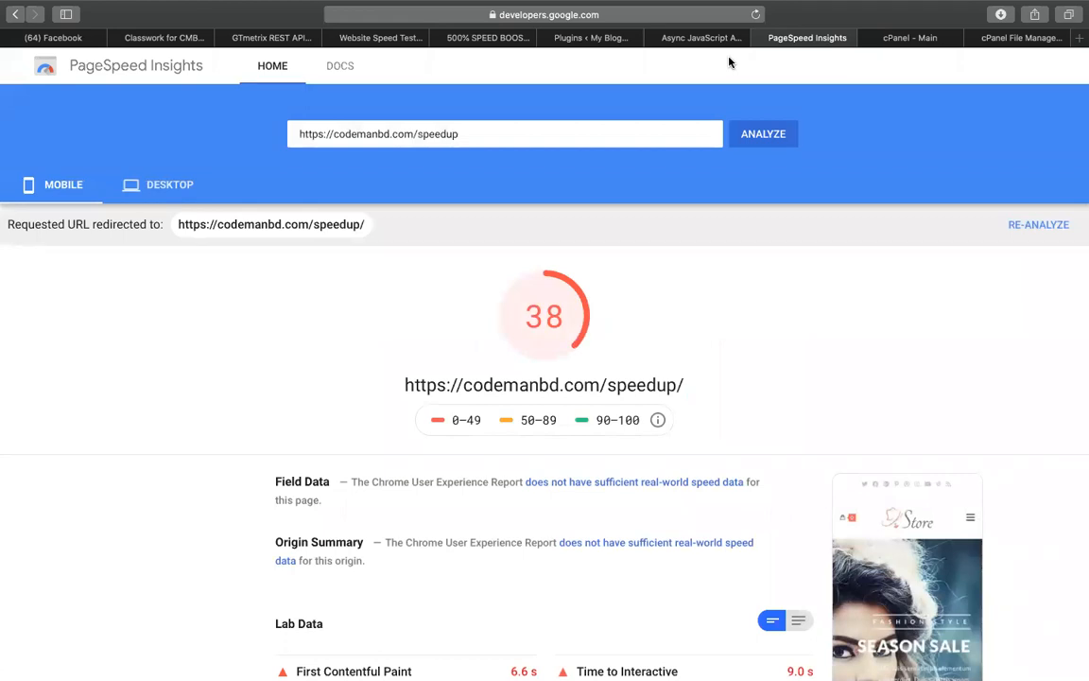
click(152, 184)
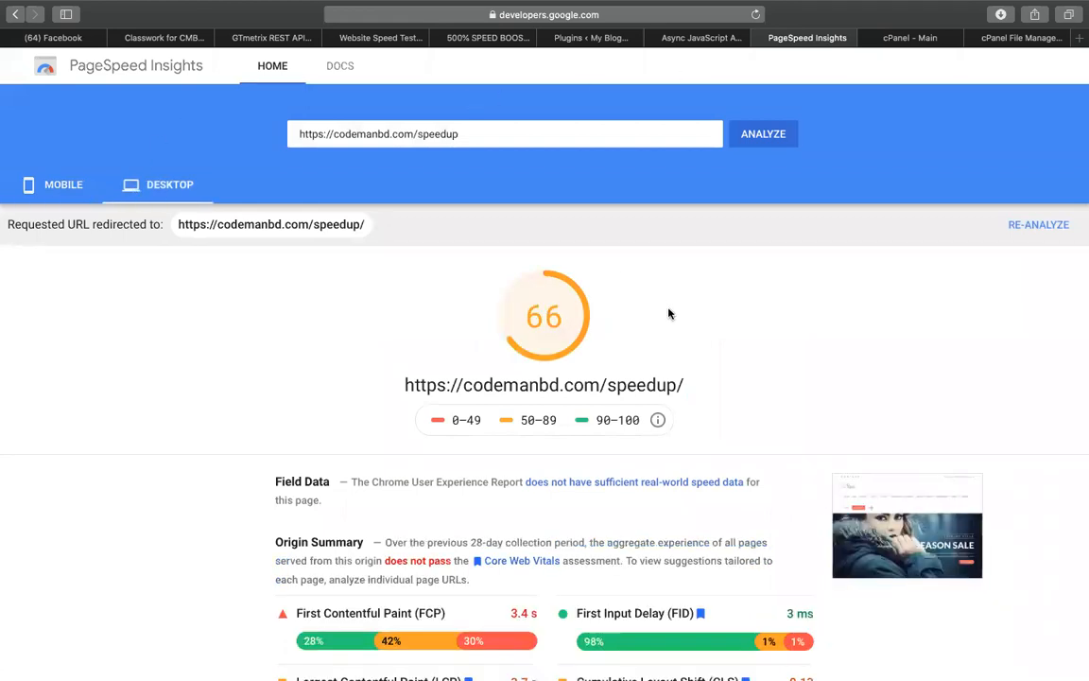
Move through the plugins, checklist and Pingdom tabs to the GTmetrix REST API page
click(581, 40)
click(492, 37)
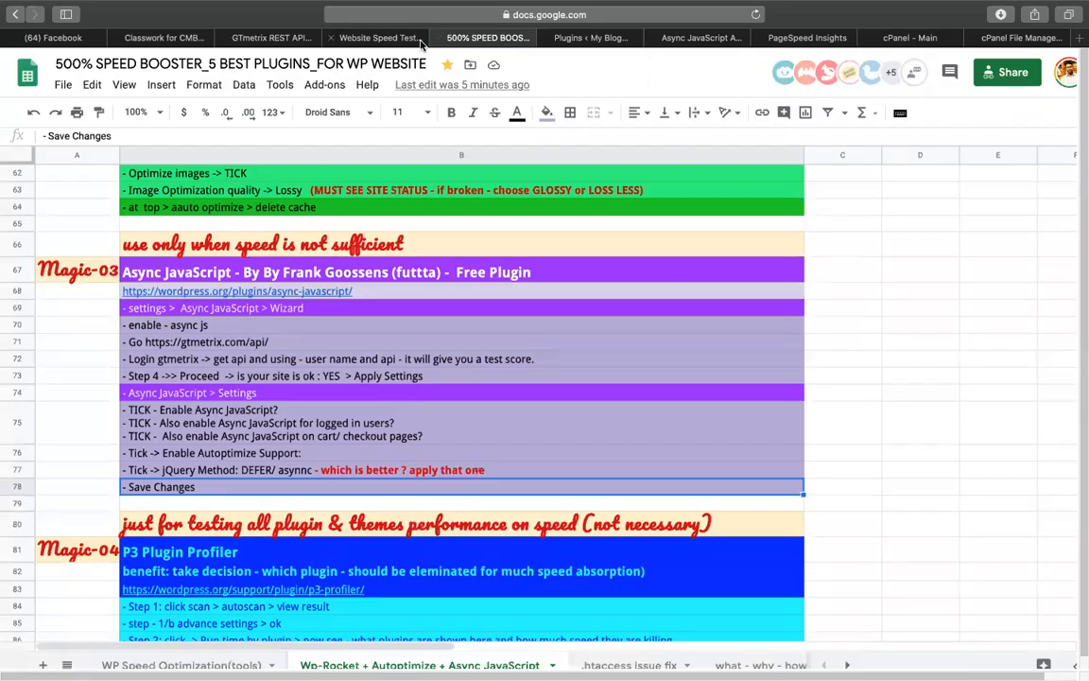
click(383, 38)
click(274, 38)
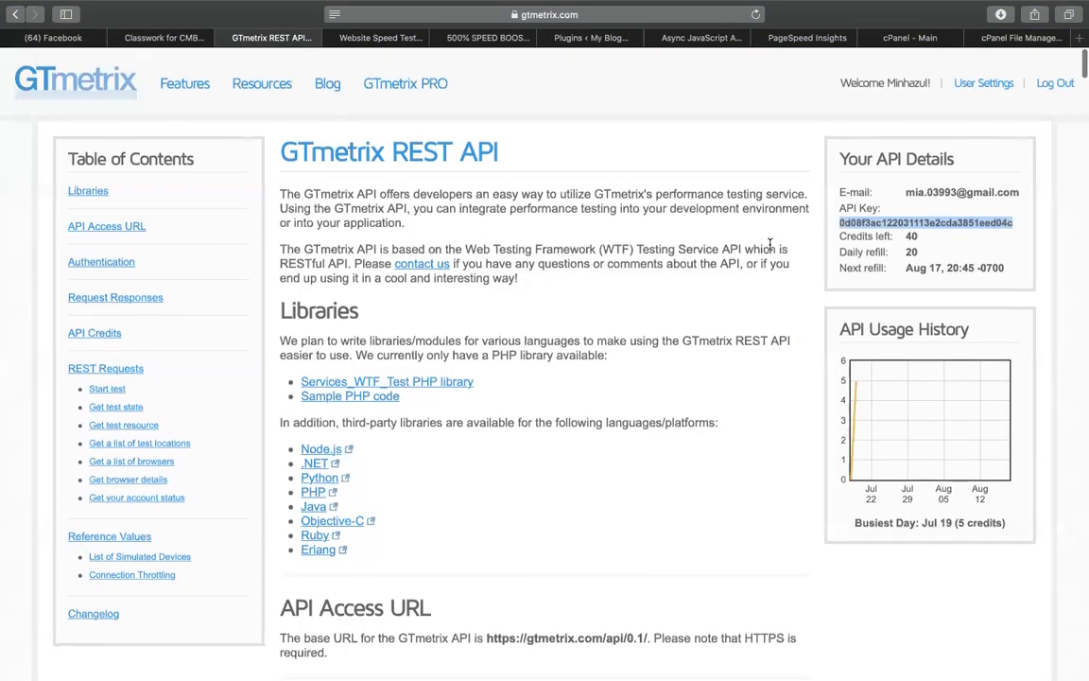
Rerun the Pingdom speed test for codemanbd.com/speedup from Frankfurt
click(380, 38)
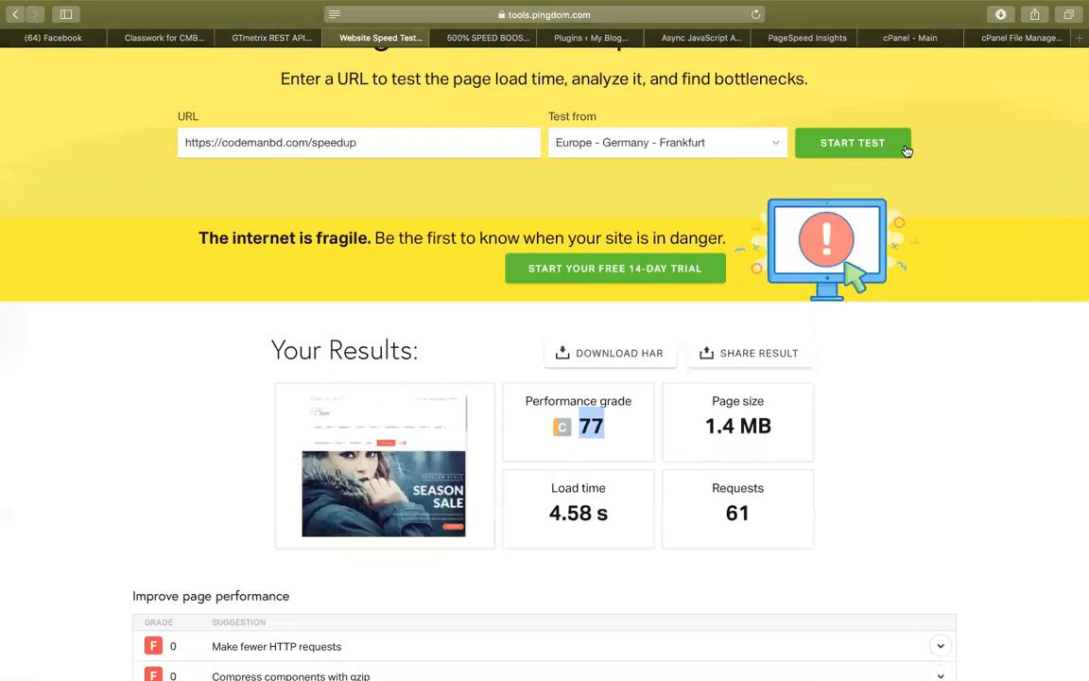
click(903, 147)
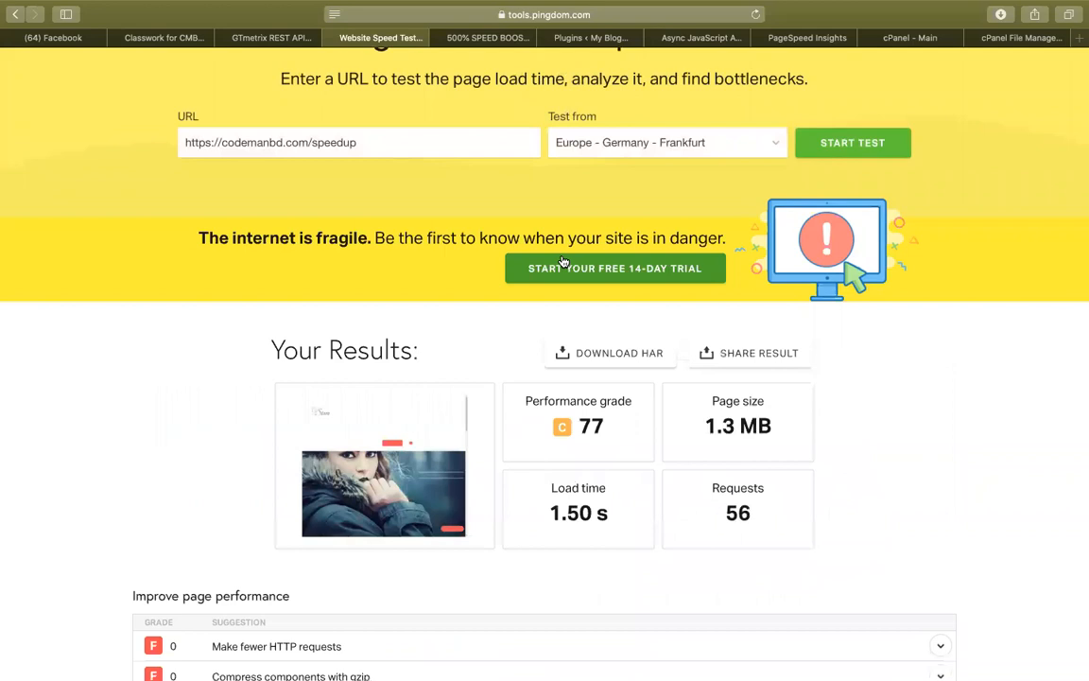
Bring PageSpeed's desktop lab data into view: 1.7 s FCP, 2.5 s Speed Index, 0.208 CLS
click(703, 37)
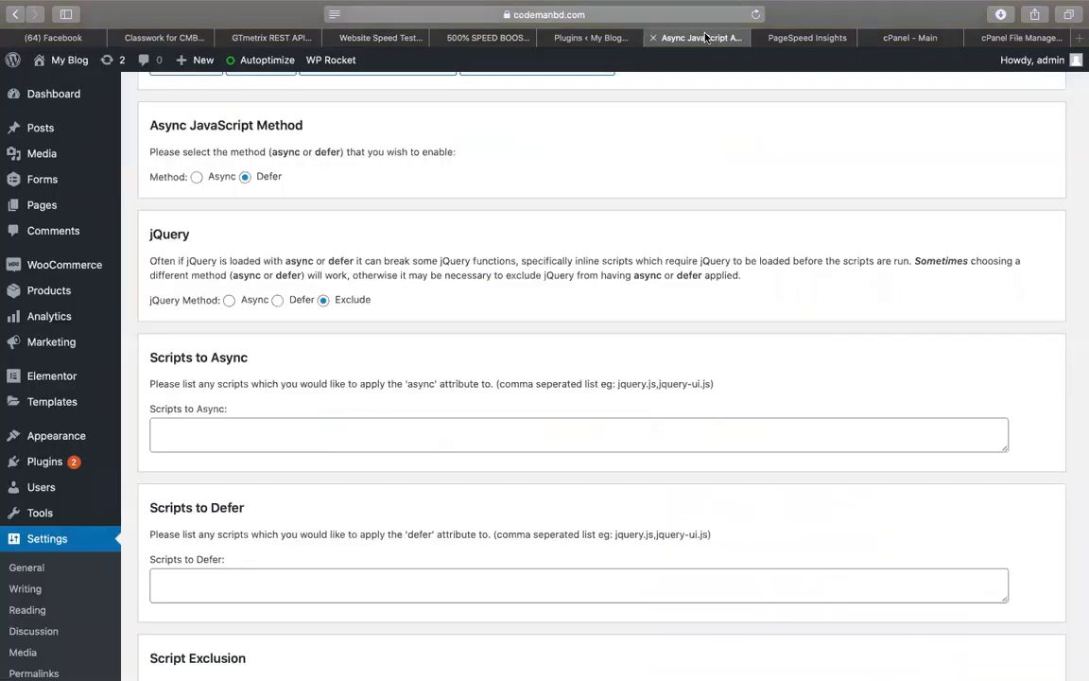
click(780, 38)
scroll(653, 304, down, 5)
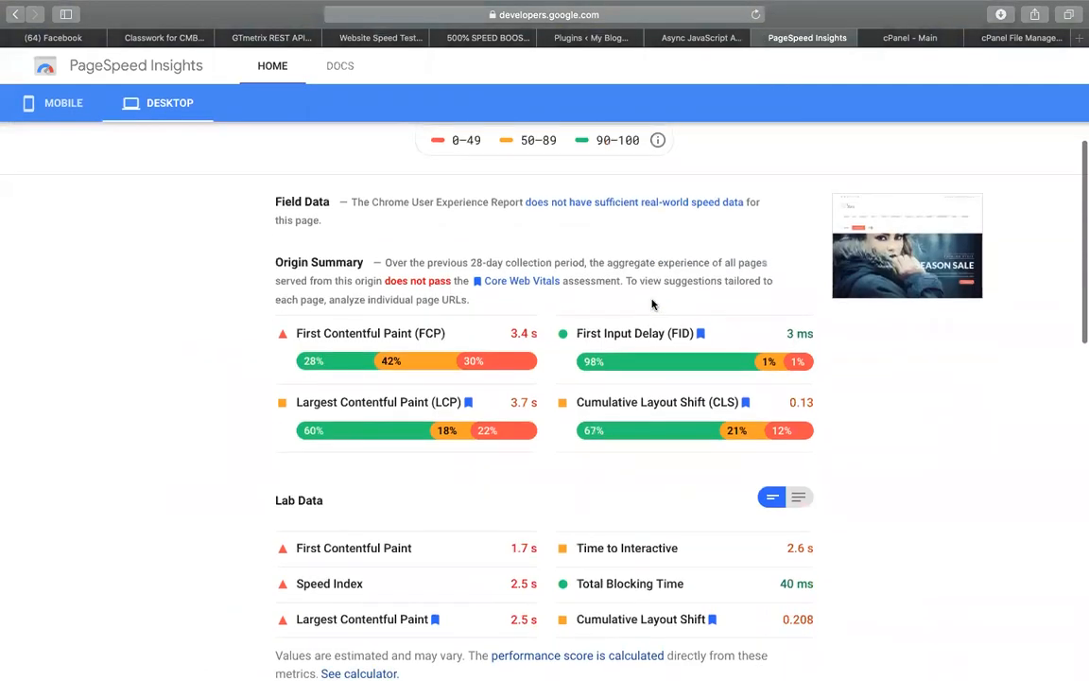
scroll(515, 367, up, 5)
scroll(515, 367, down, 4)
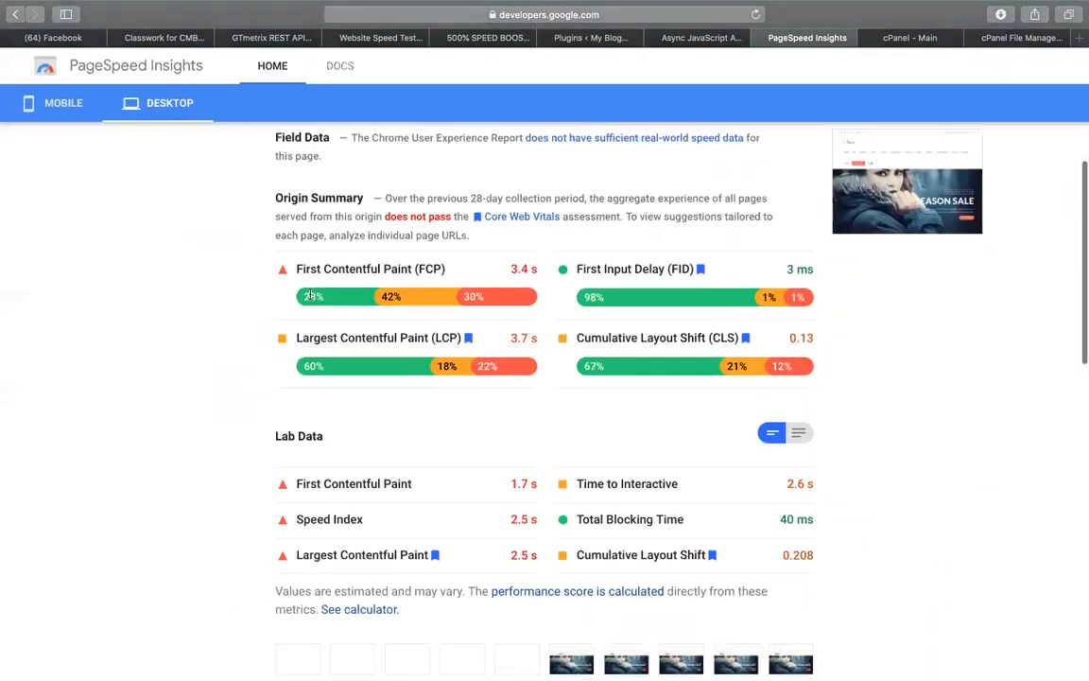
drag(445, 270, 303, 269)
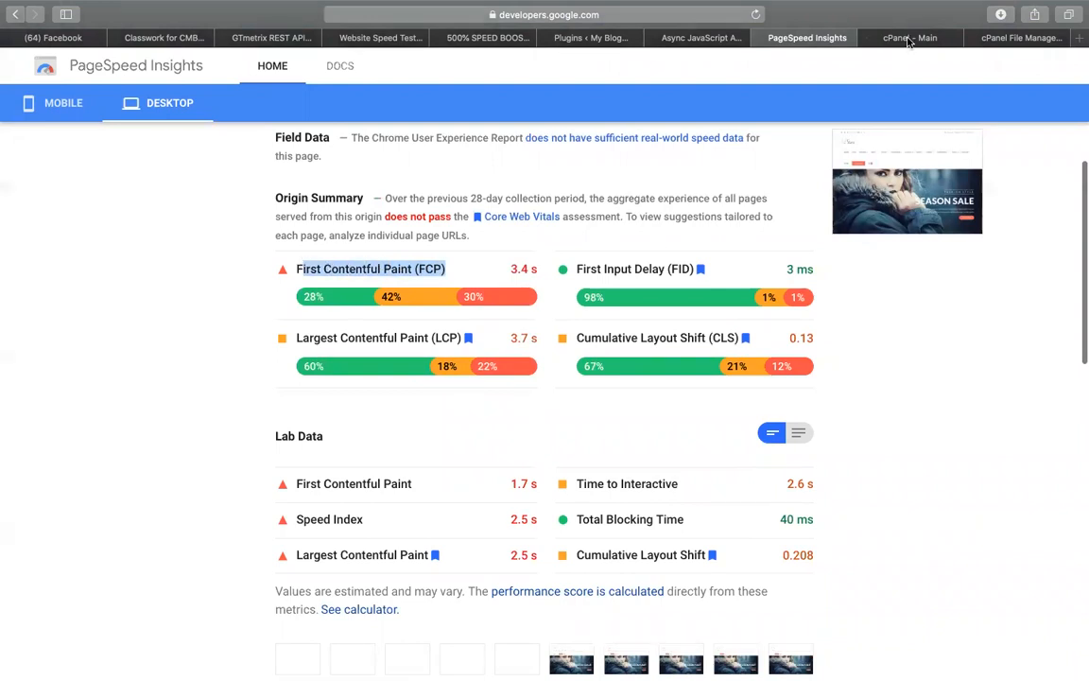
Visit the live site, open the Home page with Elementor, and dismiss the Flexbox notice
click(573, 39)
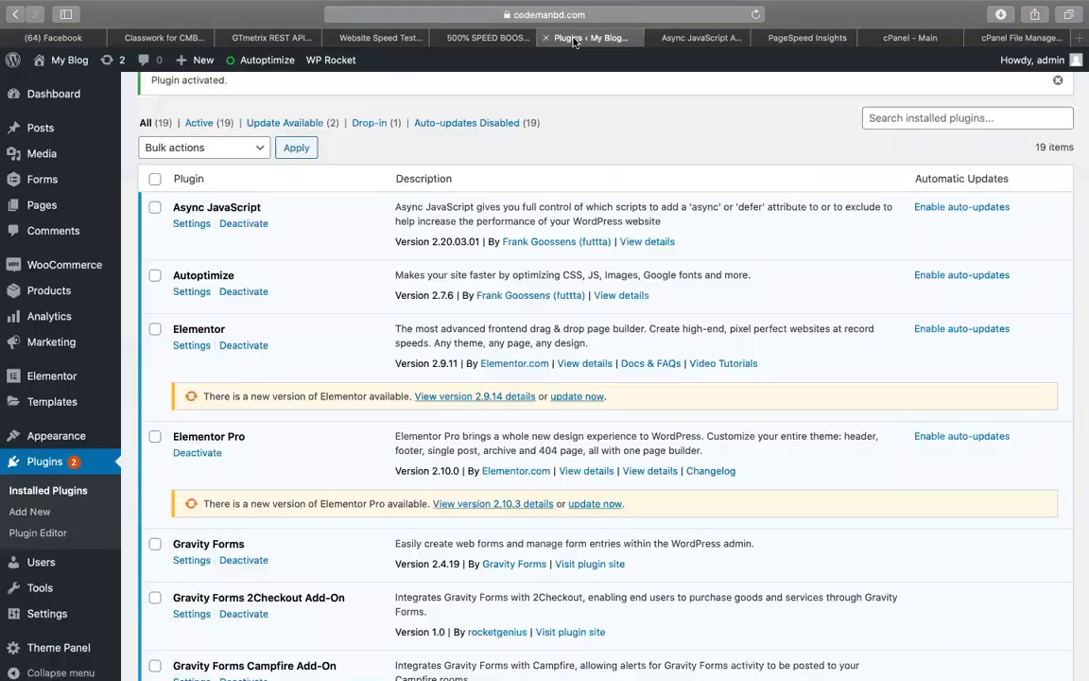
click(71, 86)
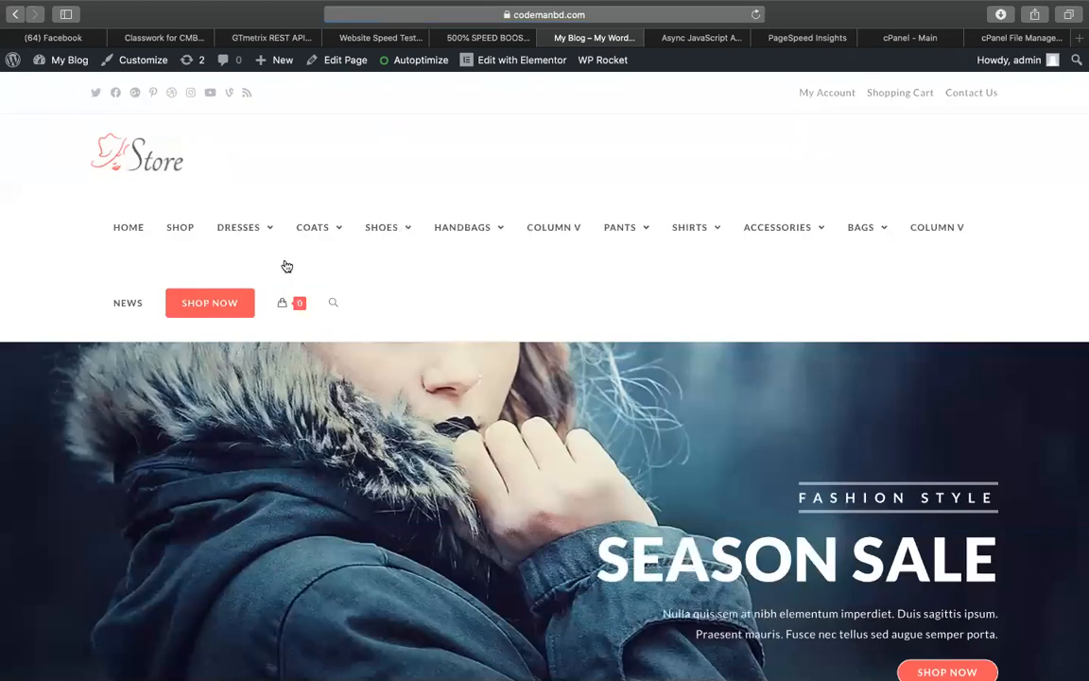
scroll(287, 268, down, 5)
click(506, 68)
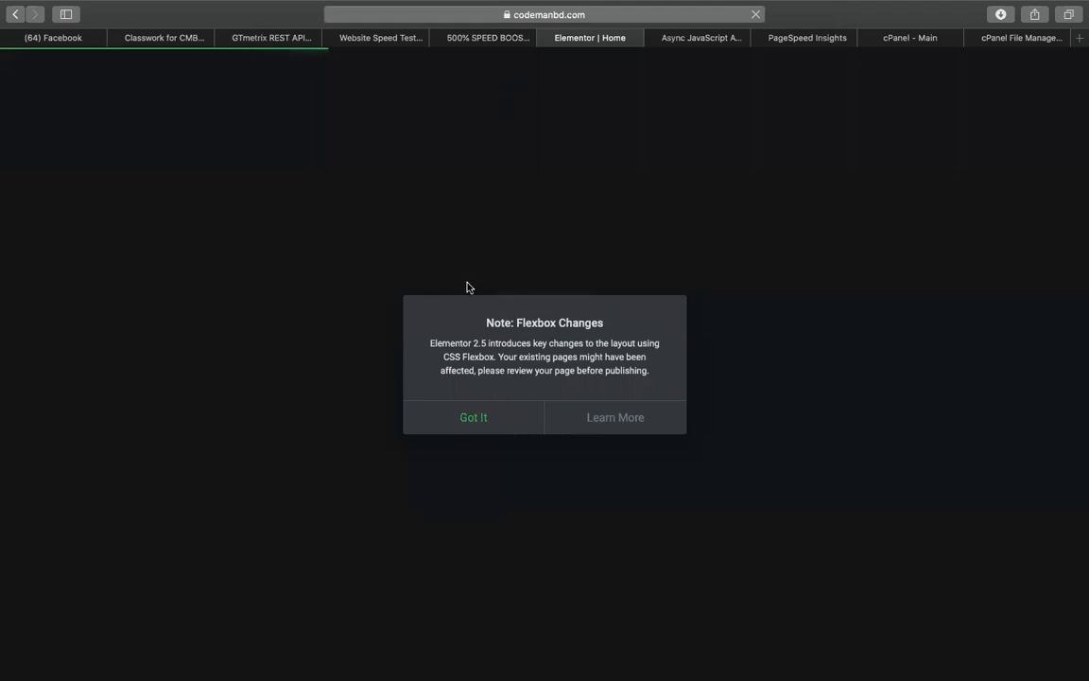
click(499, 415)
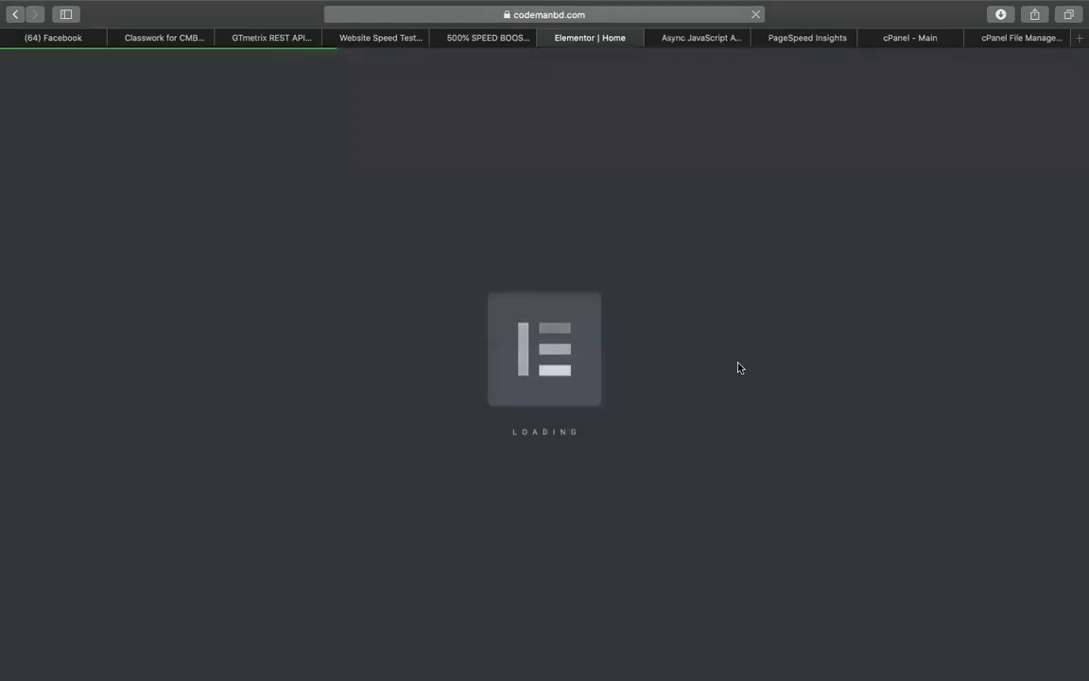
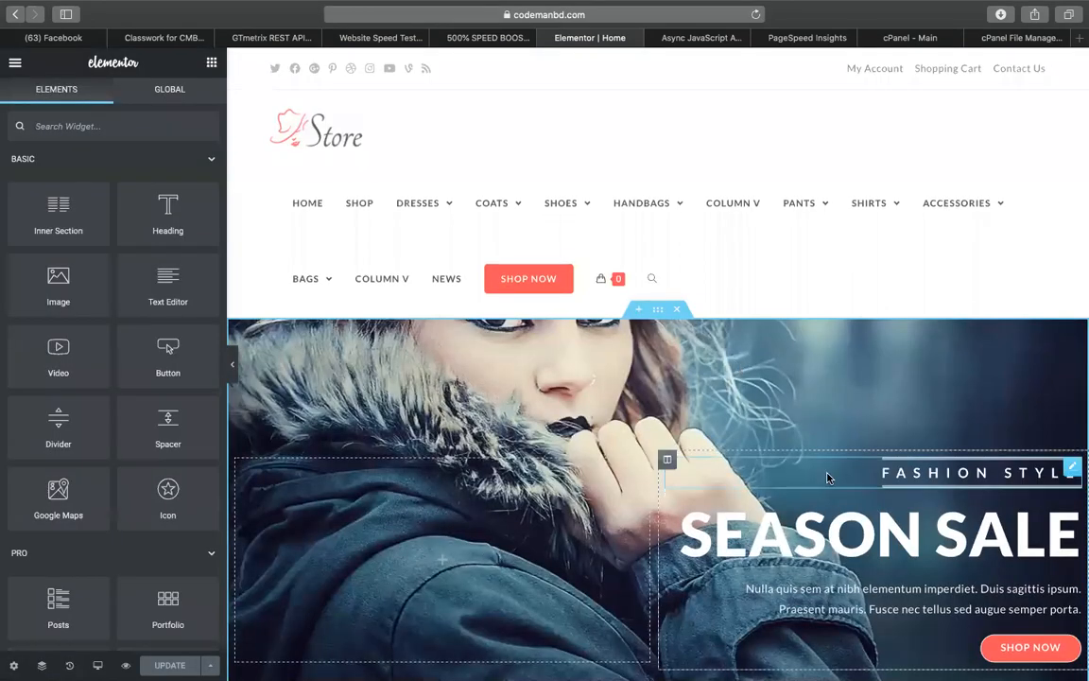
Set the SEASON SALE hero background to the homemade waffles-with-coffee image from the Media Library
scroll(738, 368, down, 3)
click(648, 168)
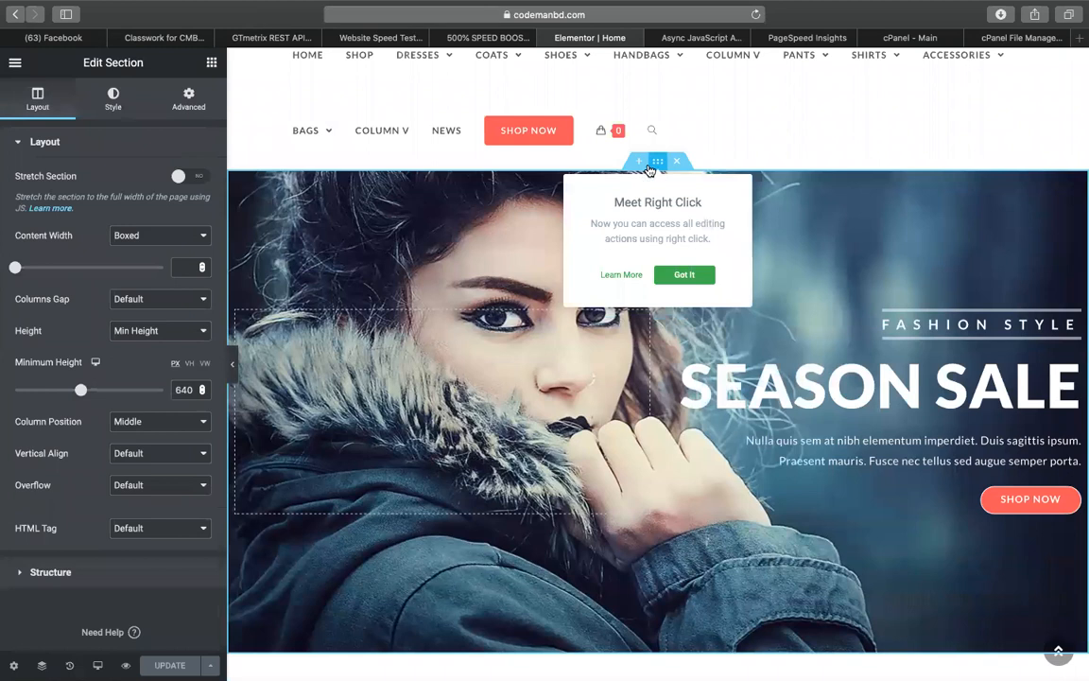
click(106, 100)
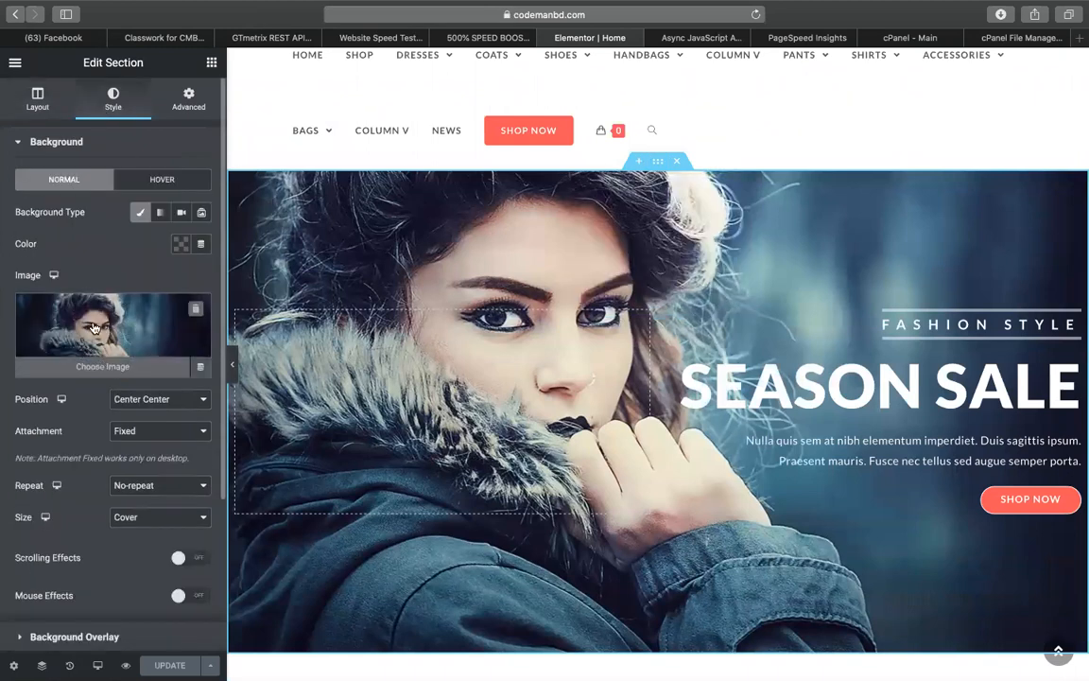
click(93, 323)
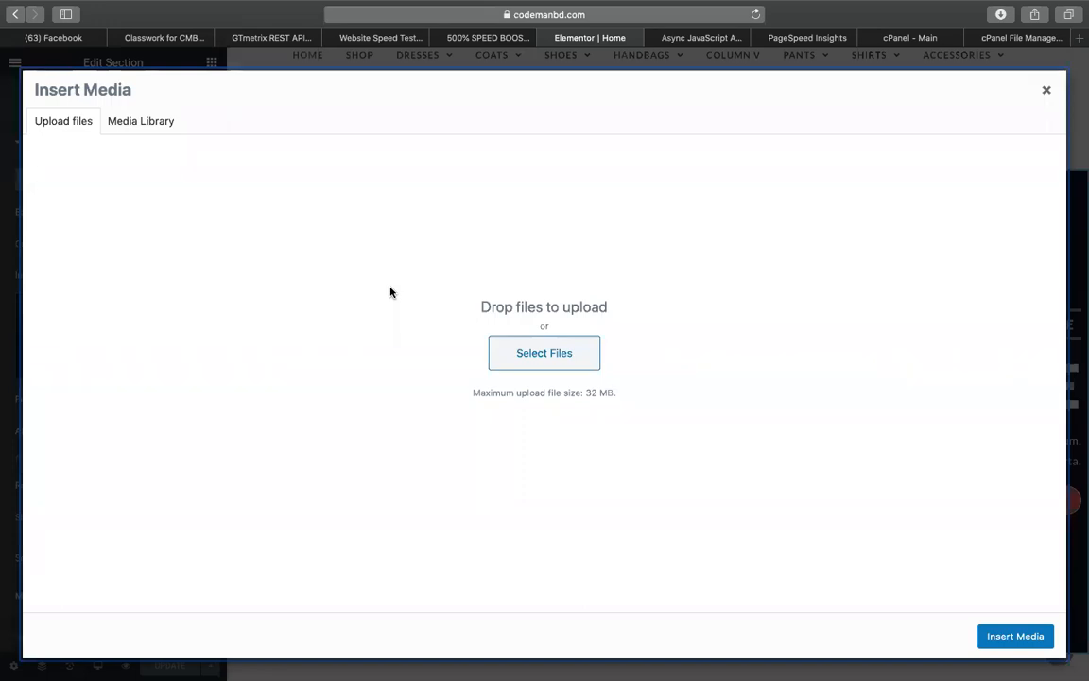
click(132, 125)
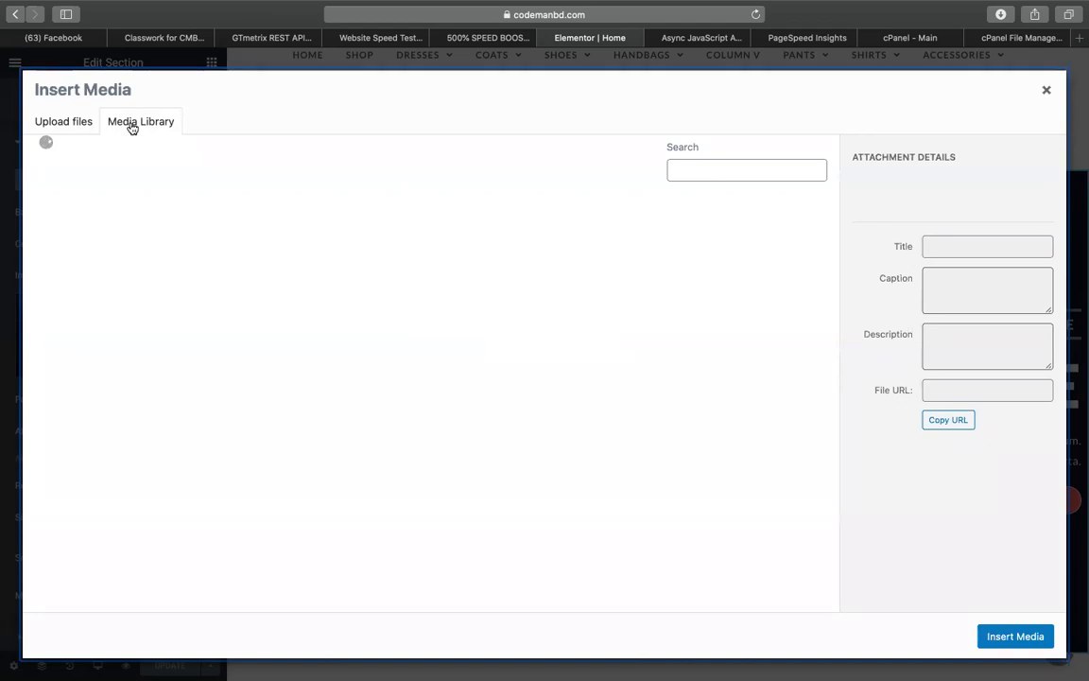
scroll(402, 285, down, 5)
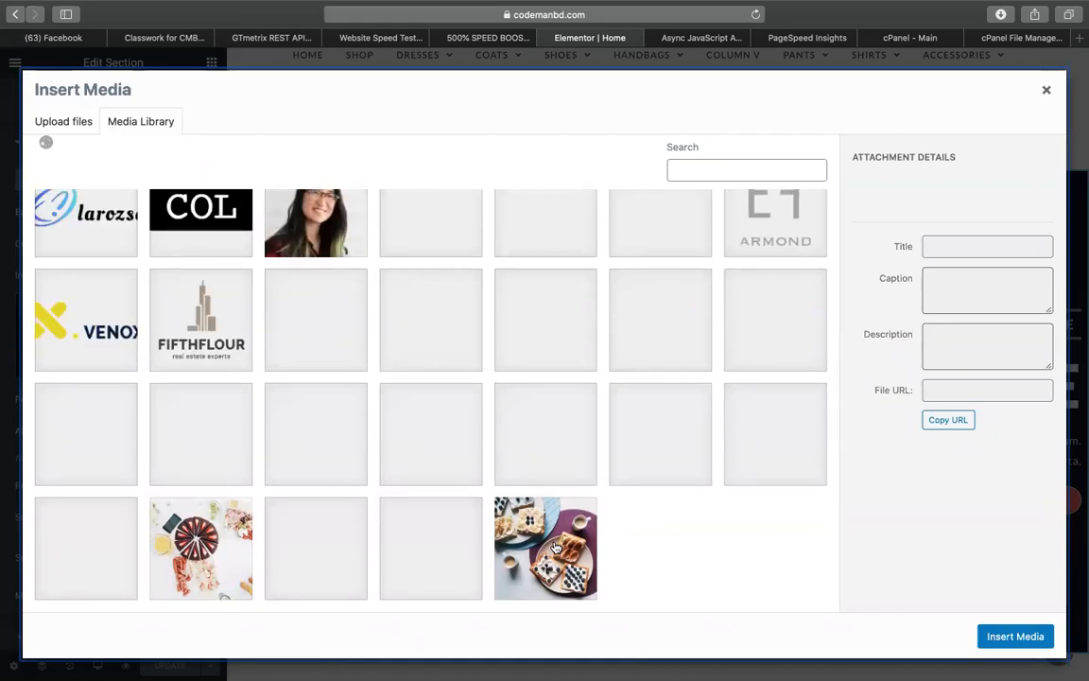
scroll(557, 301, up, 3)
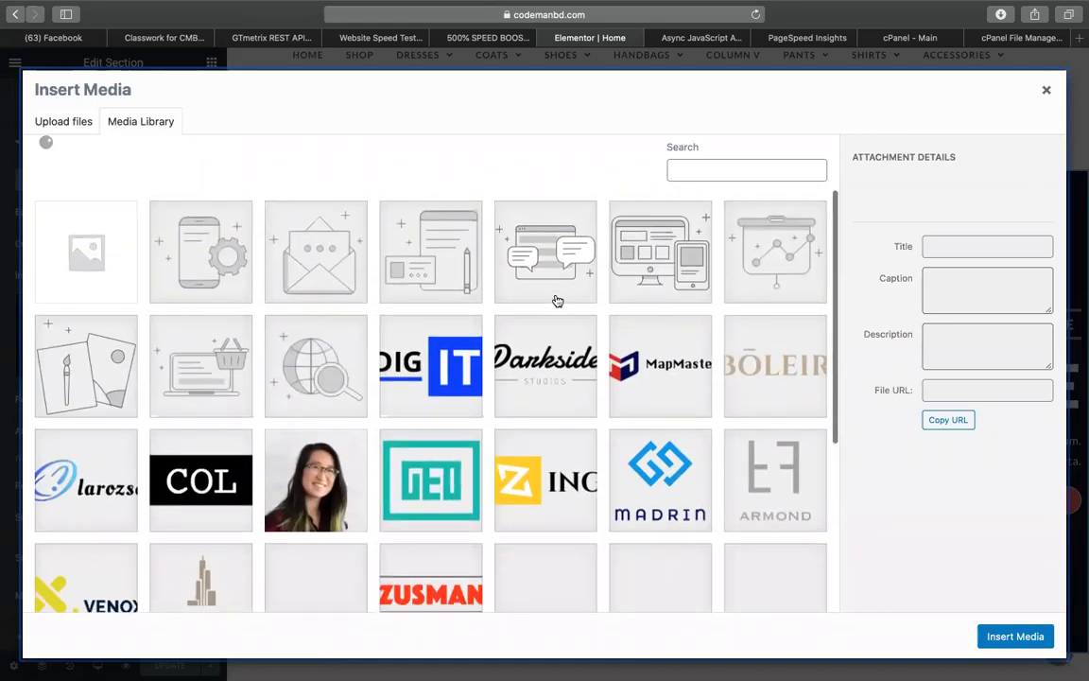
scroll(558, 302, down, 3)
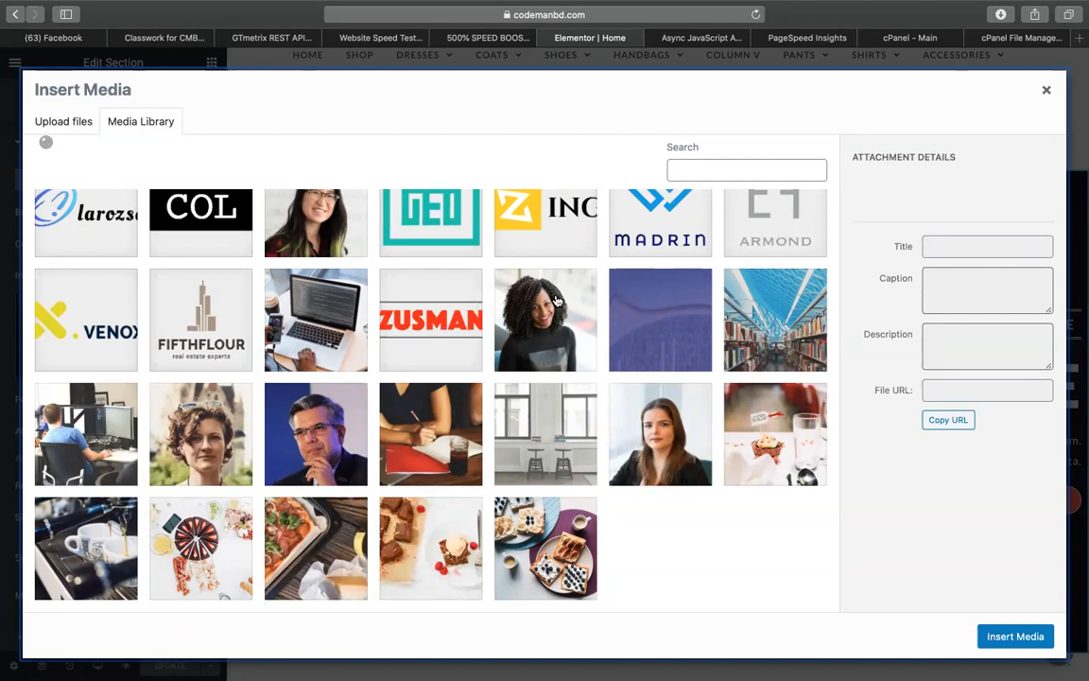
click(588, 528)
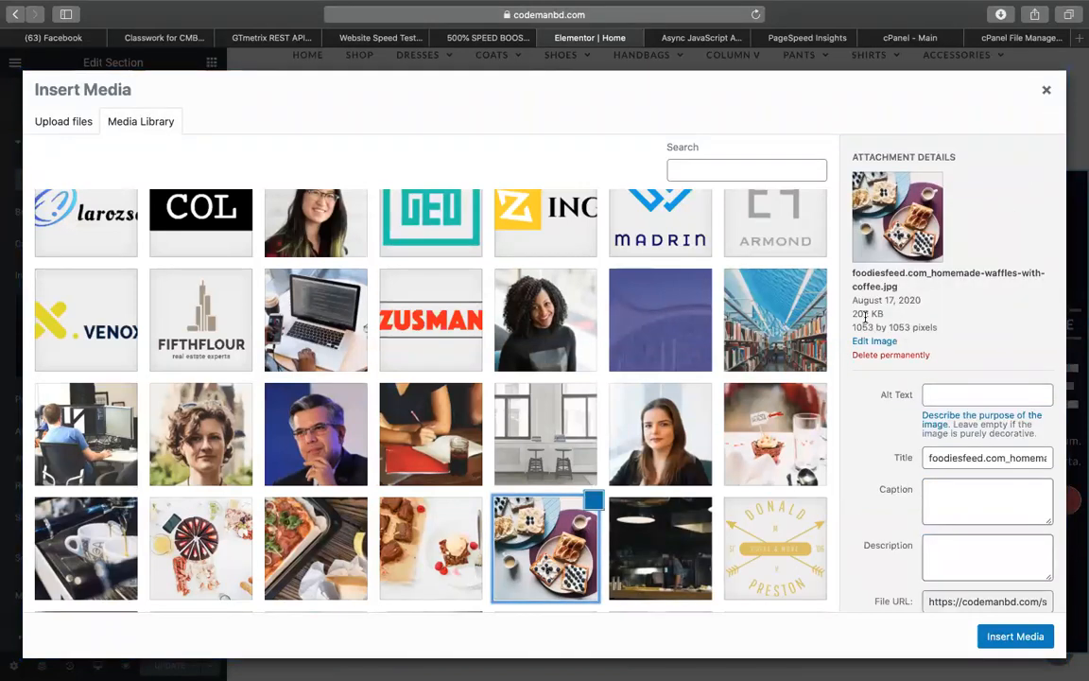
click(993, 637)
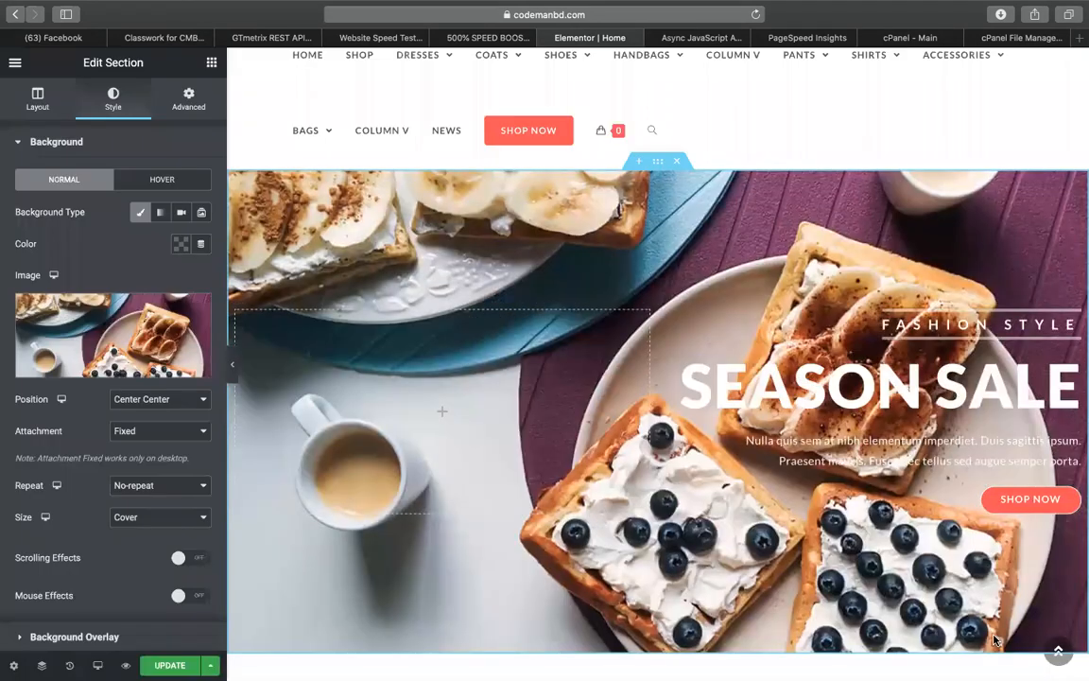
Replace the SUMMER IS COMING section's background image with library.jpg
scroll(723, 446, down, 3)
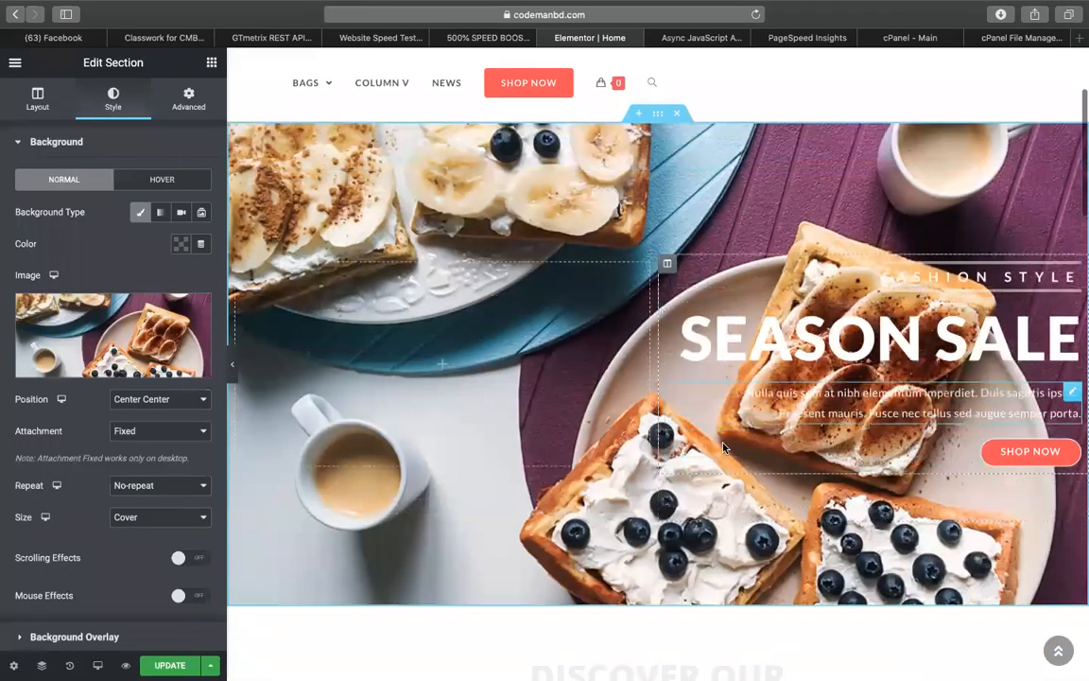
scroll(627, 553, down, 10)
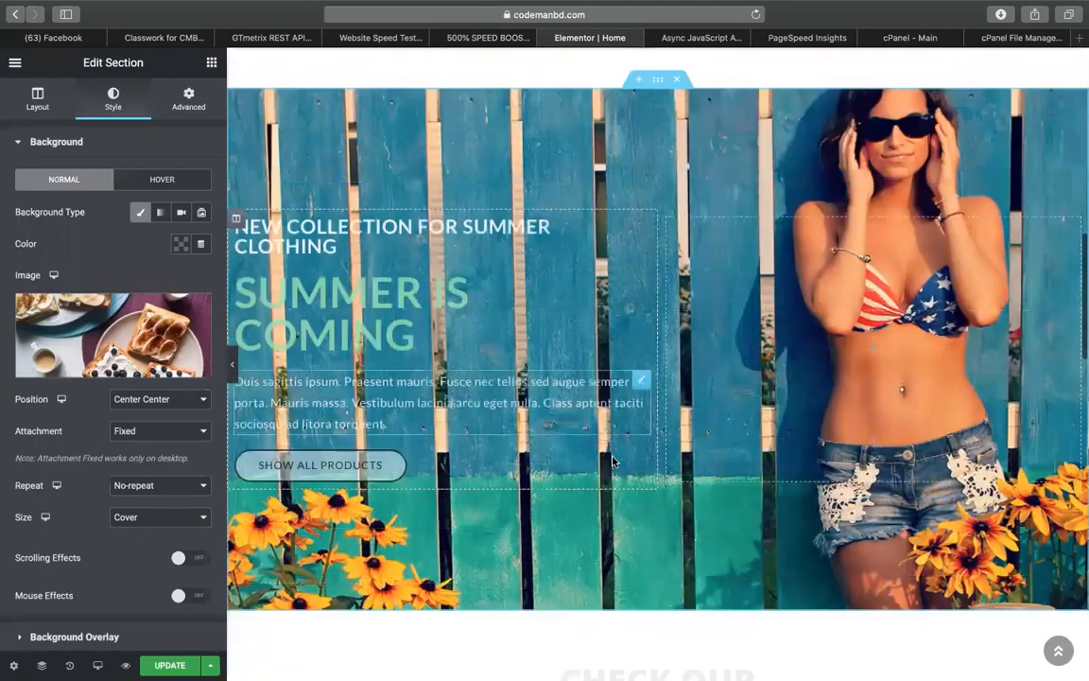
scroll(662, 170, up, 1)
click(657, 94)
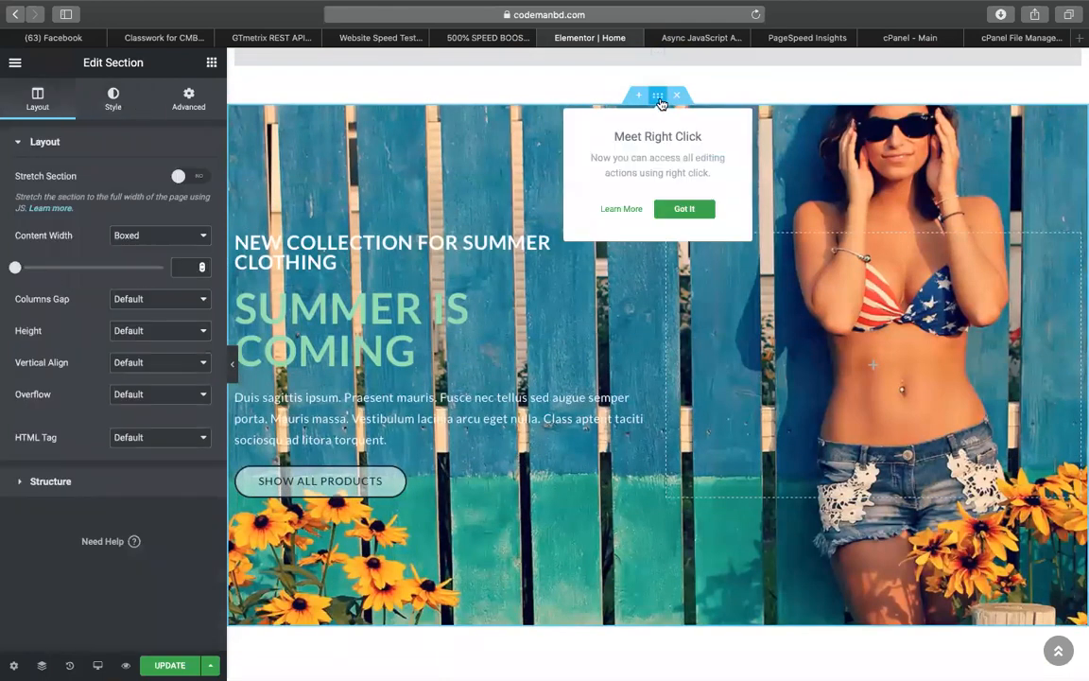
click(113, 99)
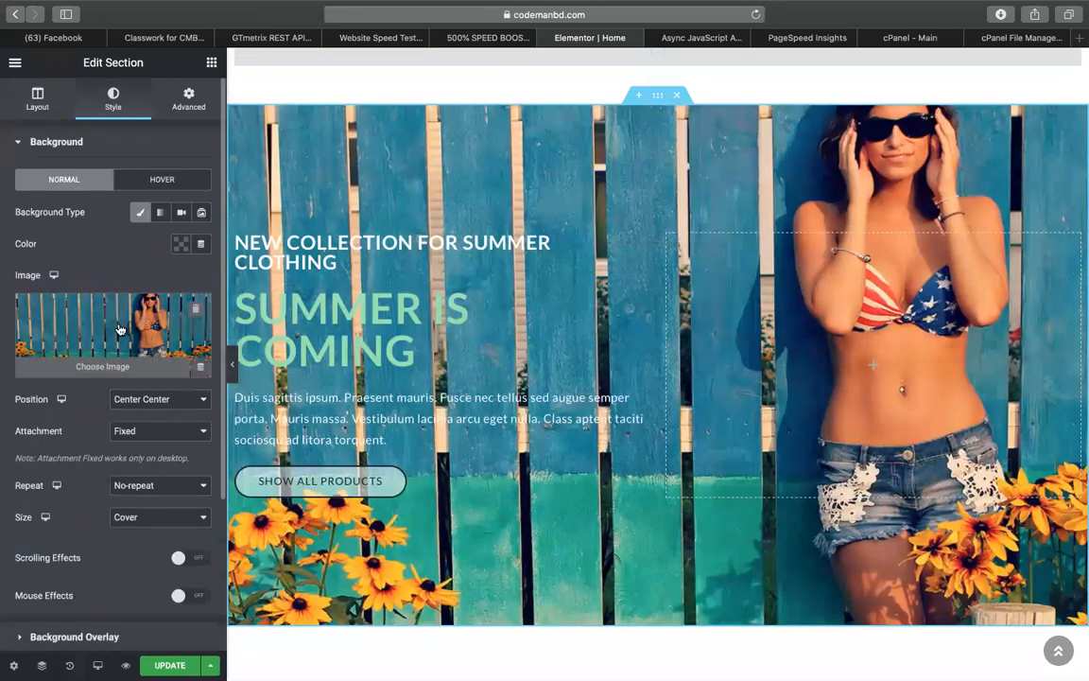
click(110, 321)
scroll(471, 398, down, 3)
click(775, 463)
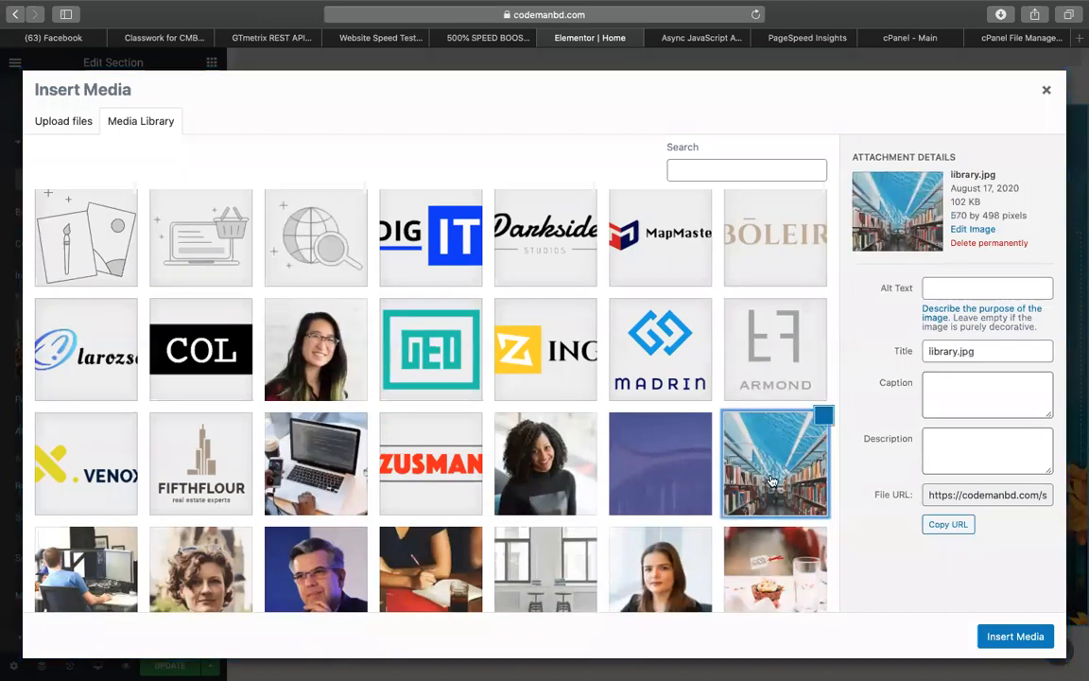
click(1010, 636)
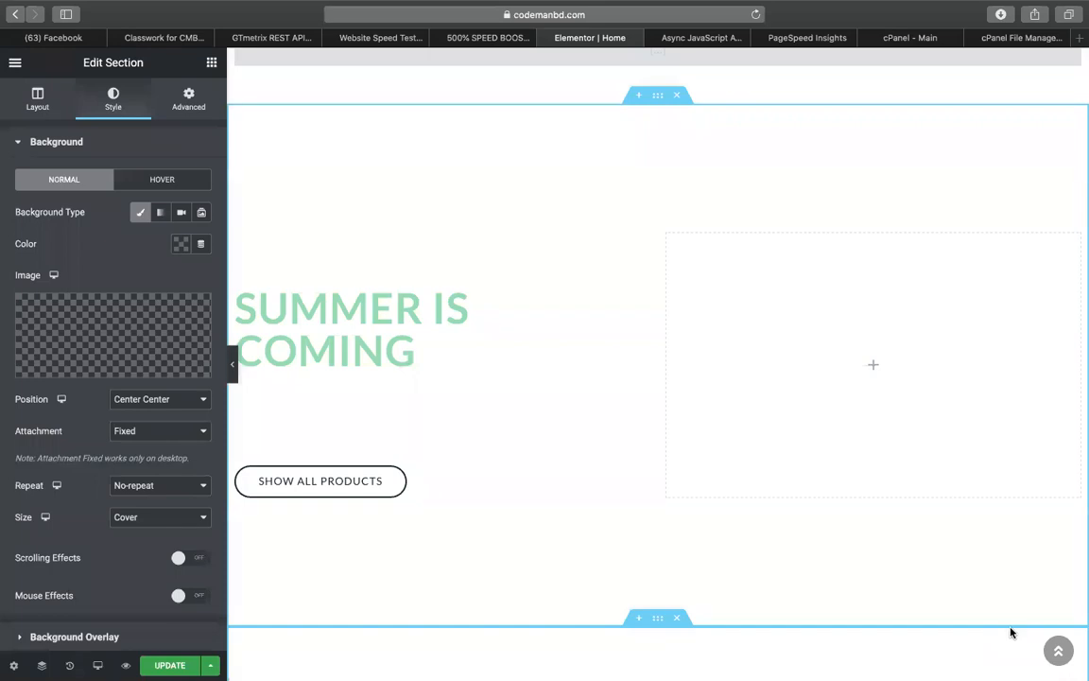
click(113, 345)
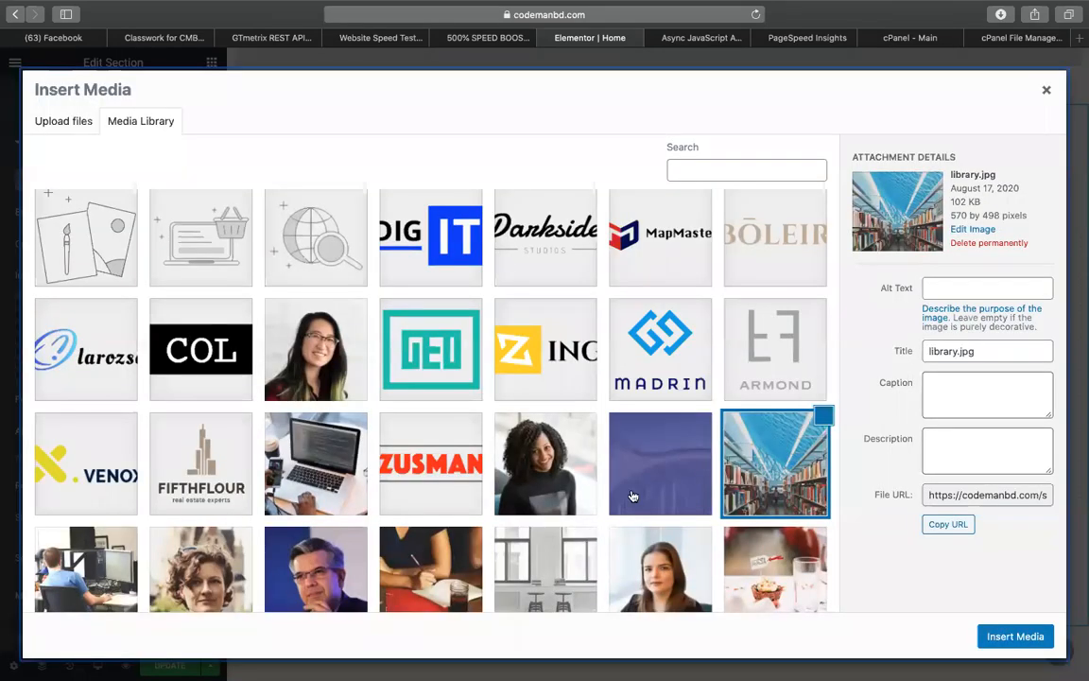
scroll(633, 496, down, 1)
click(984, 644)
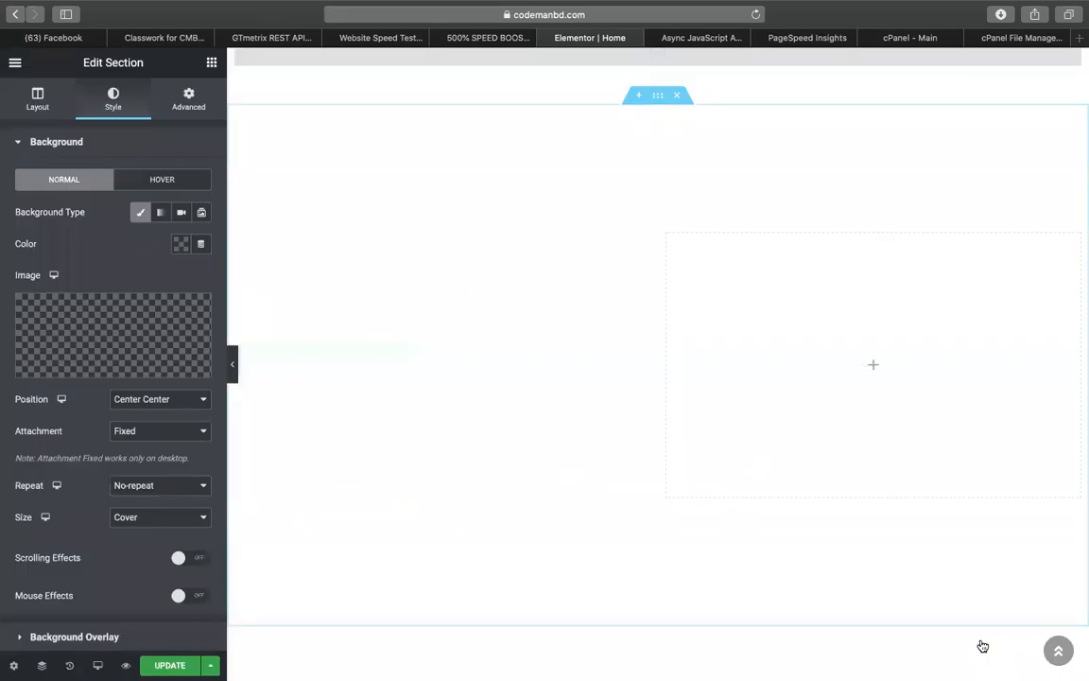
Set the product banner section's background type to Classic
scroll(518, 511, down, 5)
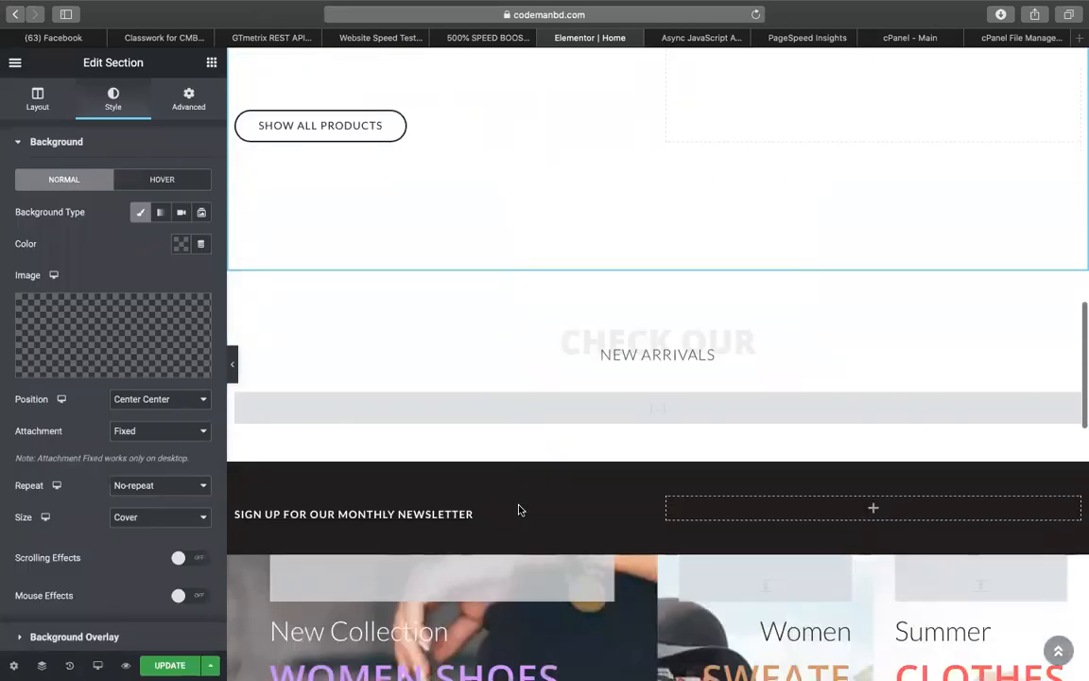
scroll(518, 510, down, 5)
scroll(581, 342, up, 1)
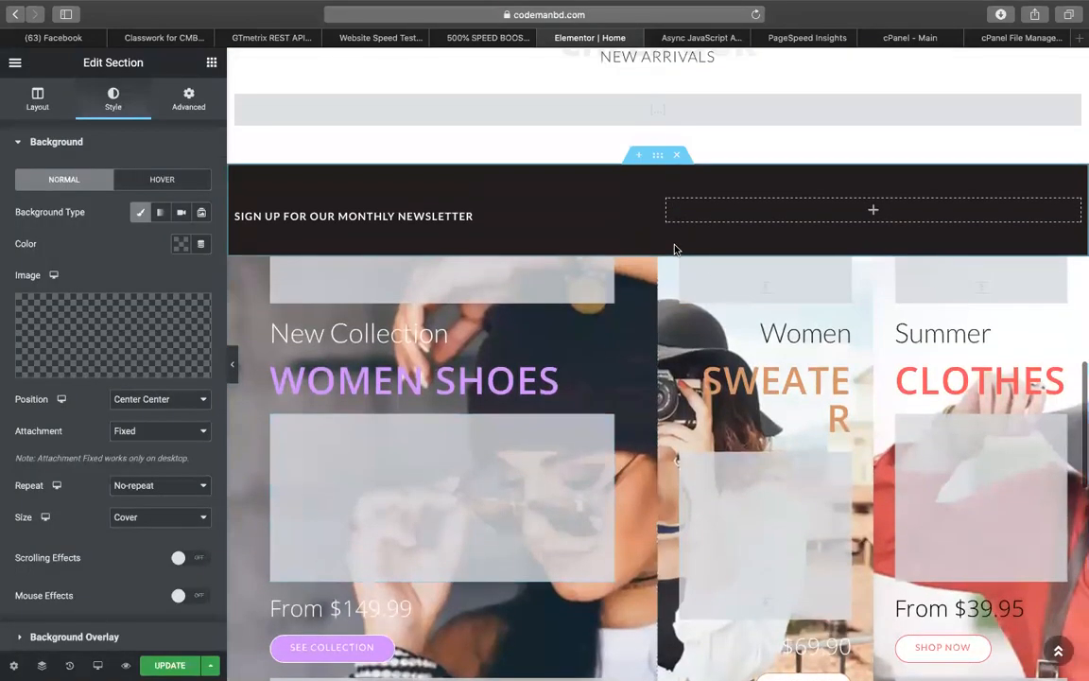
click(658, 247)
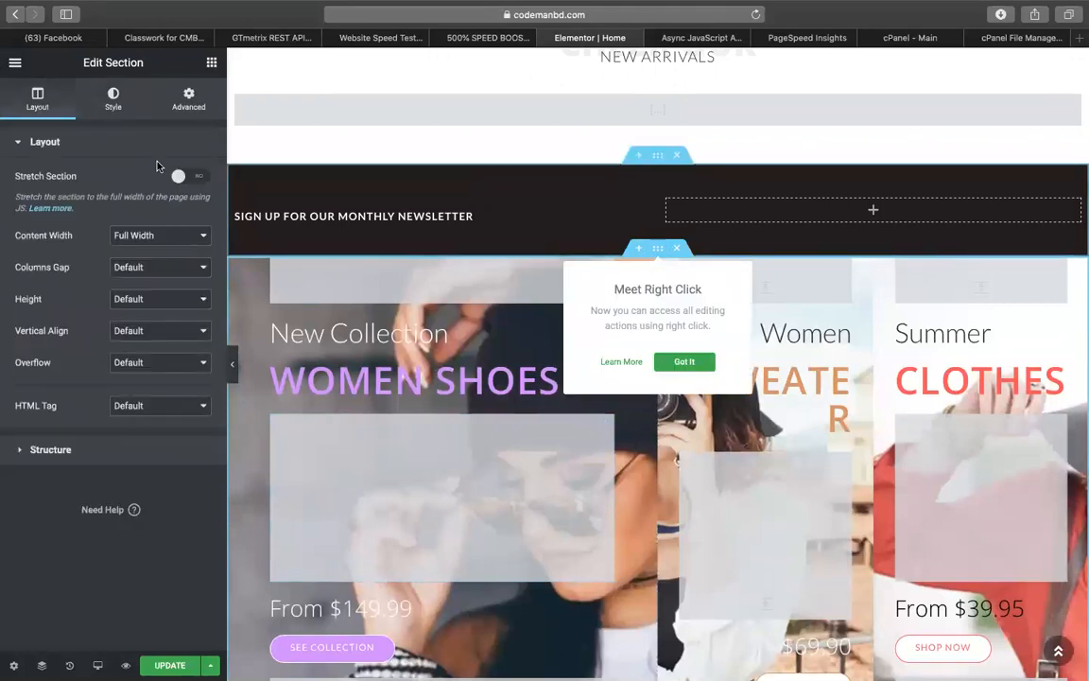
click(112, 100)
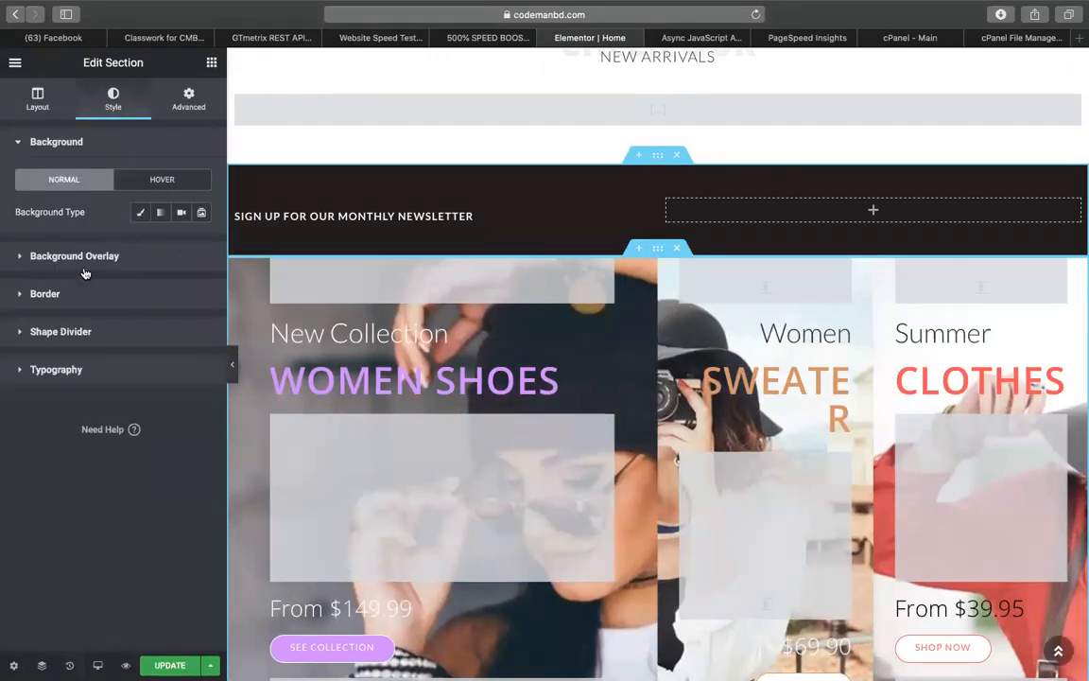
click(140, 212)
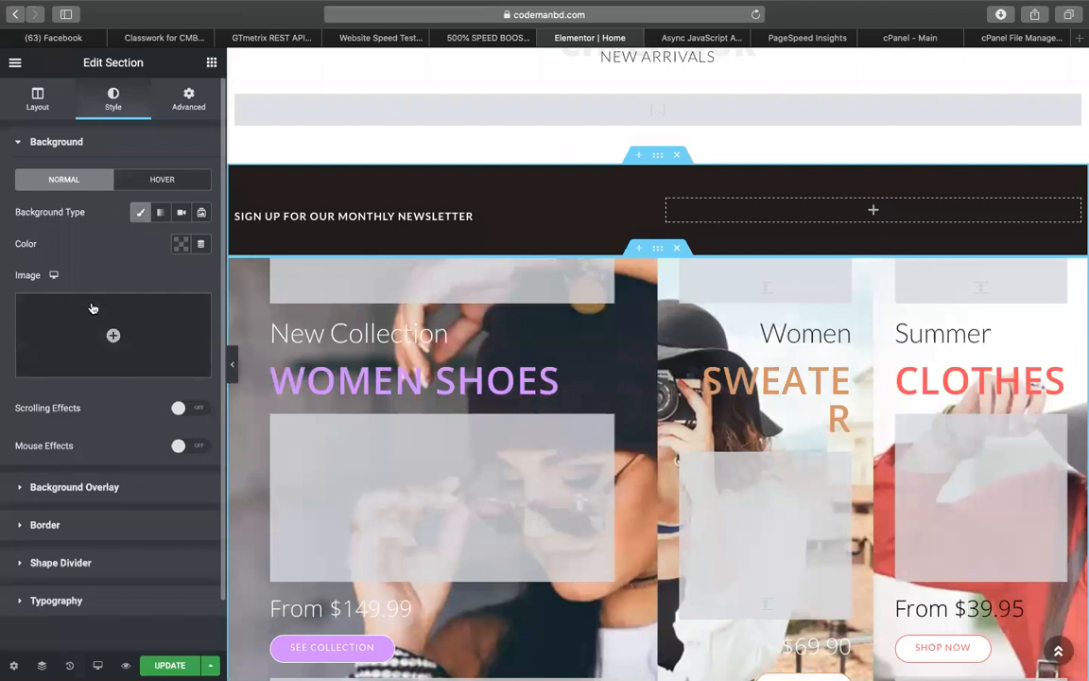
scroll(556, 294, down, 1)
scroll(557, 294, down, 5)
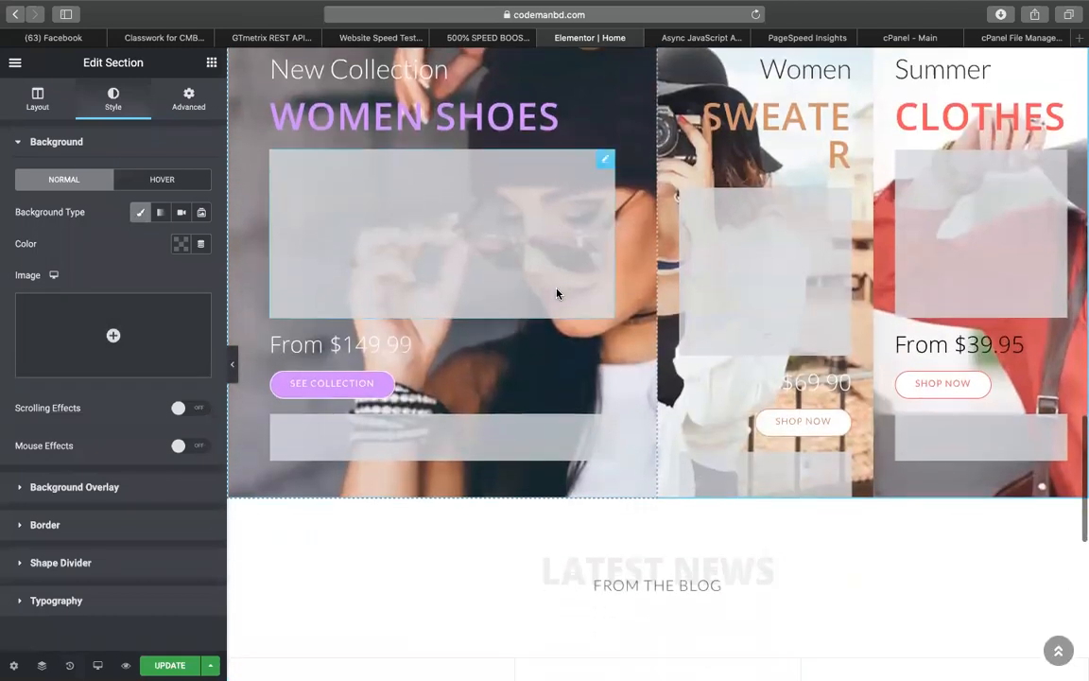
scroll(556, 292, up, 4)
scroll(513, 362, down, 10)
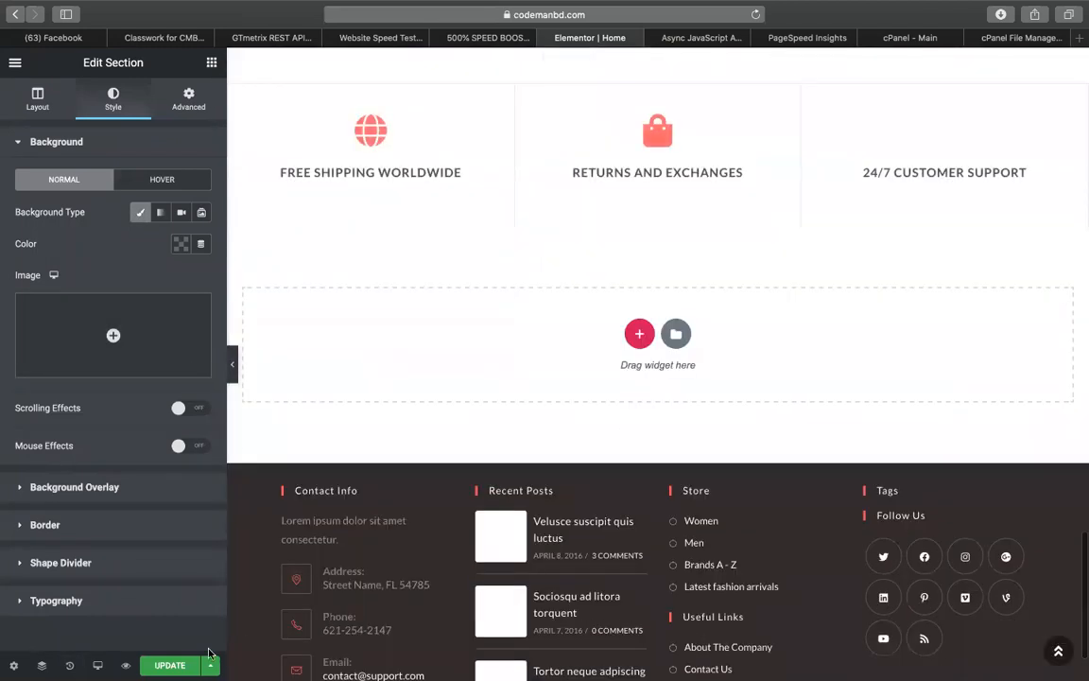
Inspect the FCP, FID and LCP metric labels in the PageSpeed Insights report
click(777, 38)
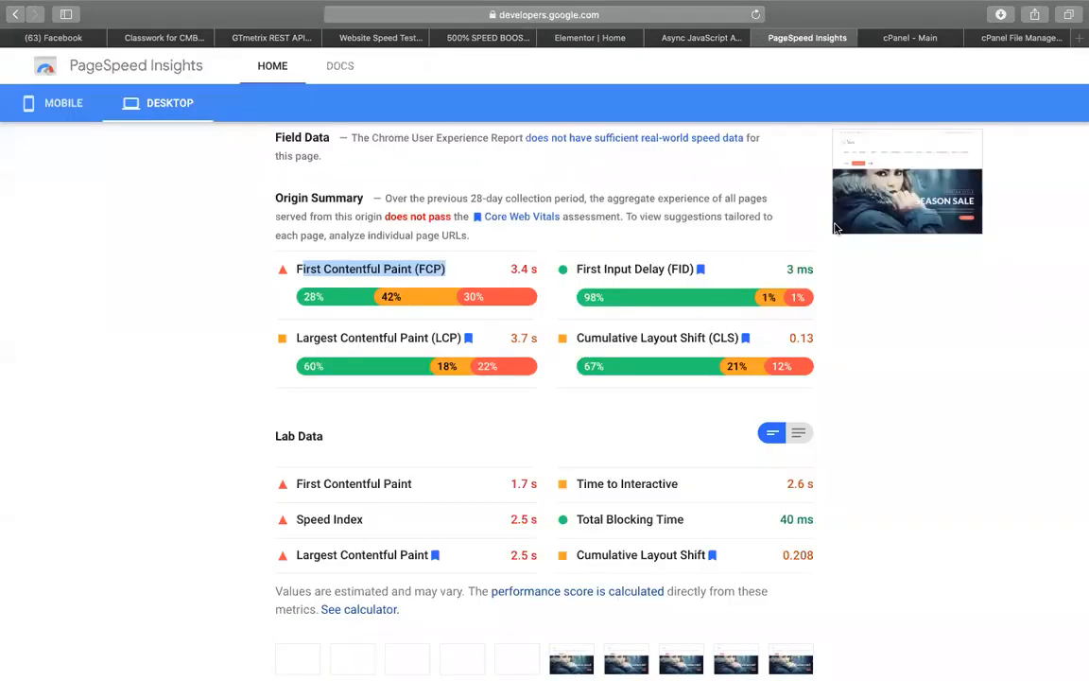
click(579, 269)
drag(579, 269, 693, 269)
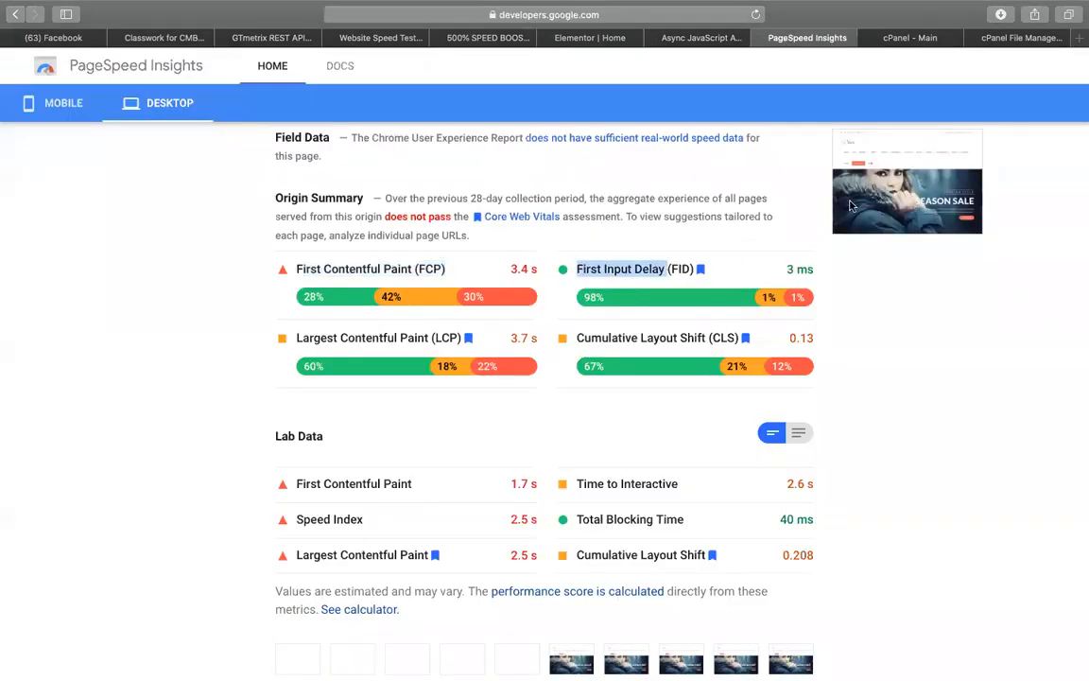
drag(462, 337, 348, 338)
double_click(447, 337)
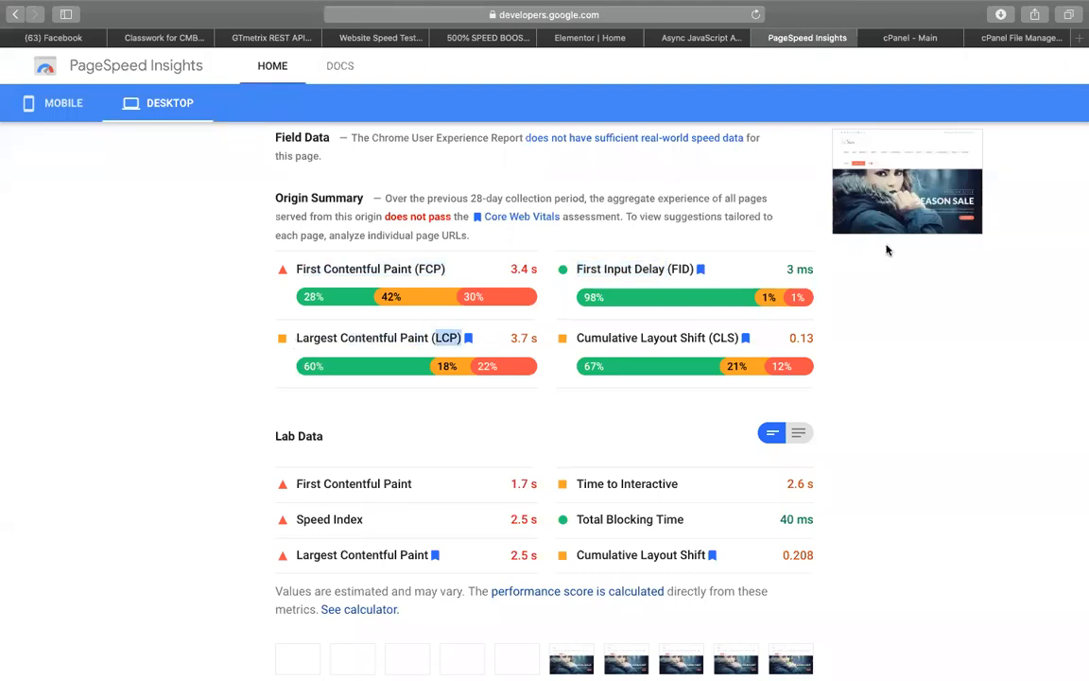
click(916, 319)
scroll(540, 418, down, 2)
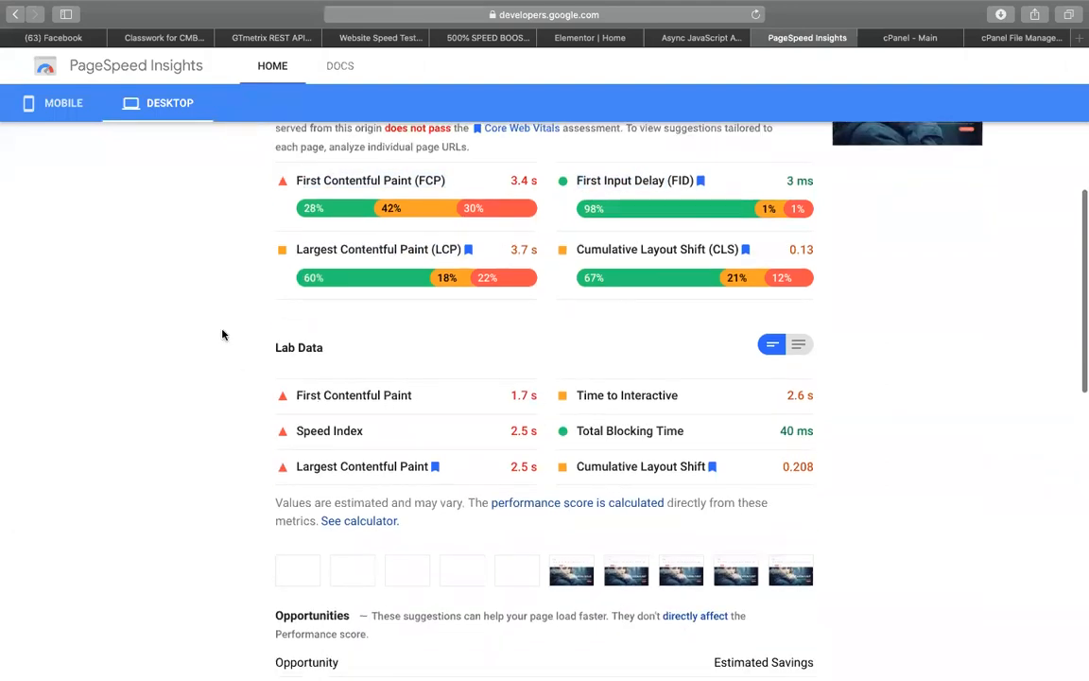
scroll(227, 366, up, 3)
scroll(227, 366, up, 6)
Rerun the PageSpeed analysis, check the Elementor editor, and return to the mobile score of 49
click(761, 133)
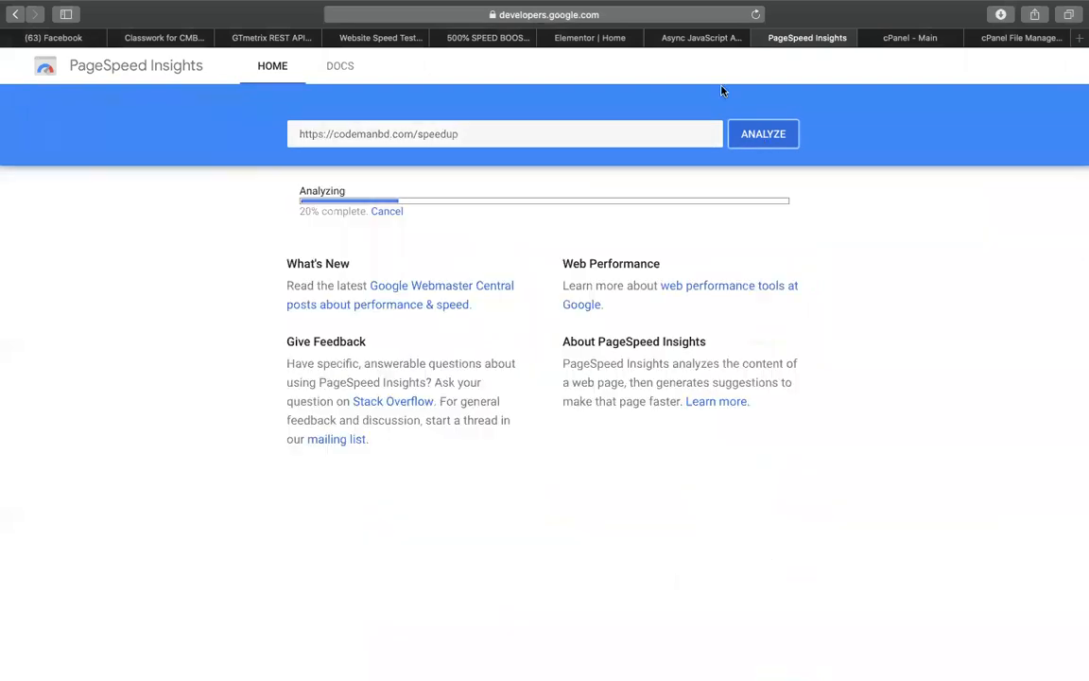
click(690, 37)
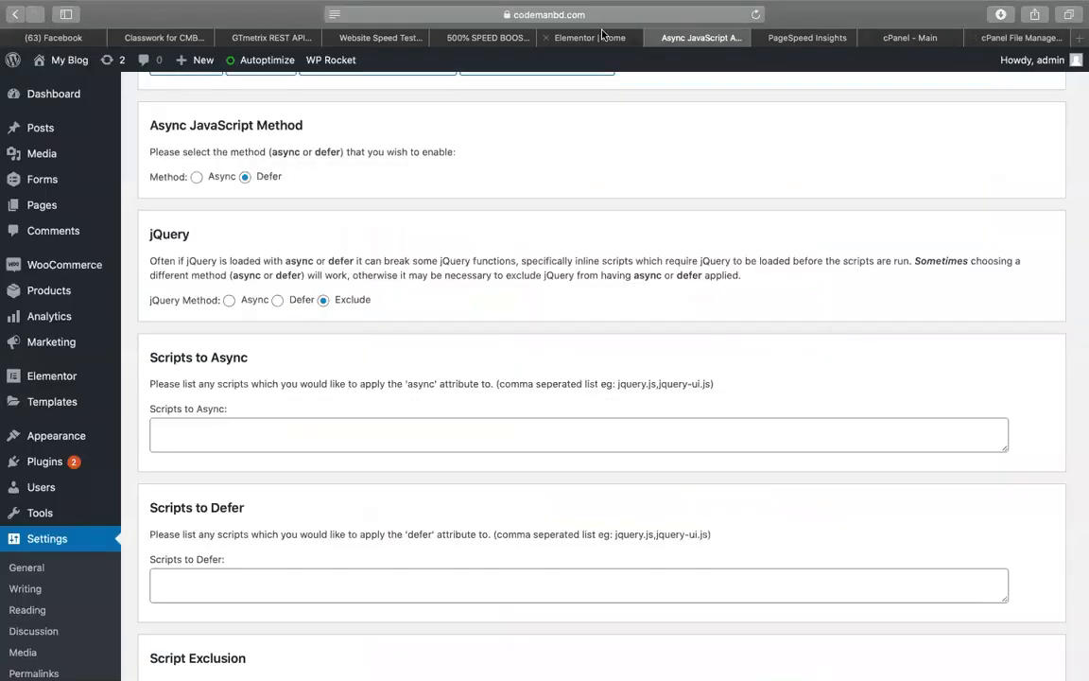
click(563, 37)
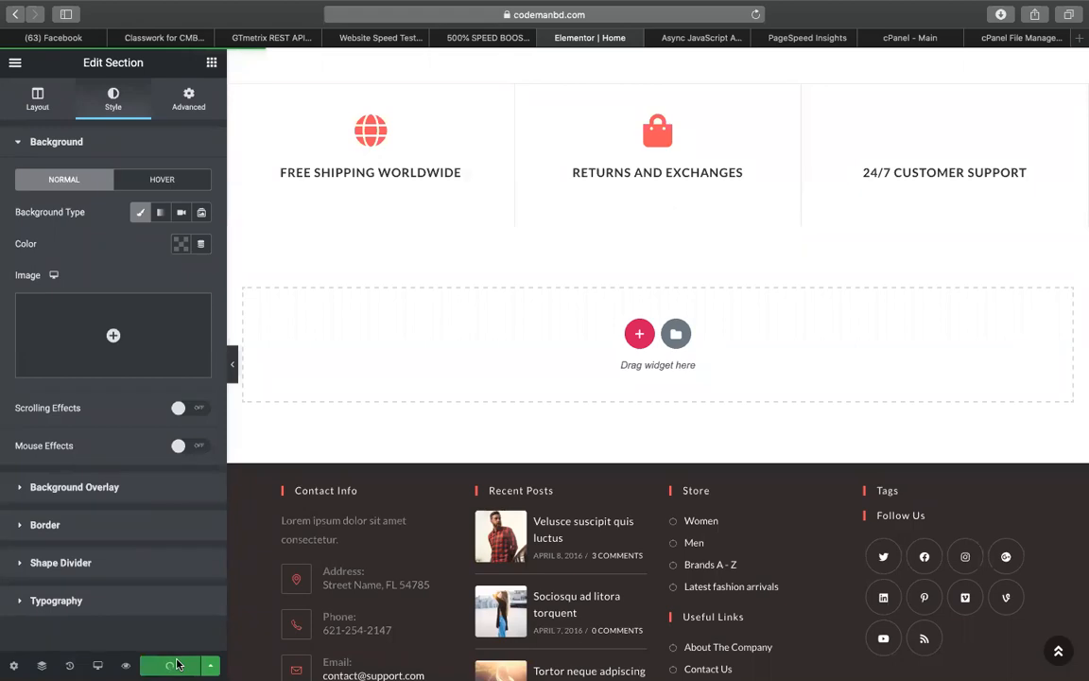
scroll(488, 359, up, 20)
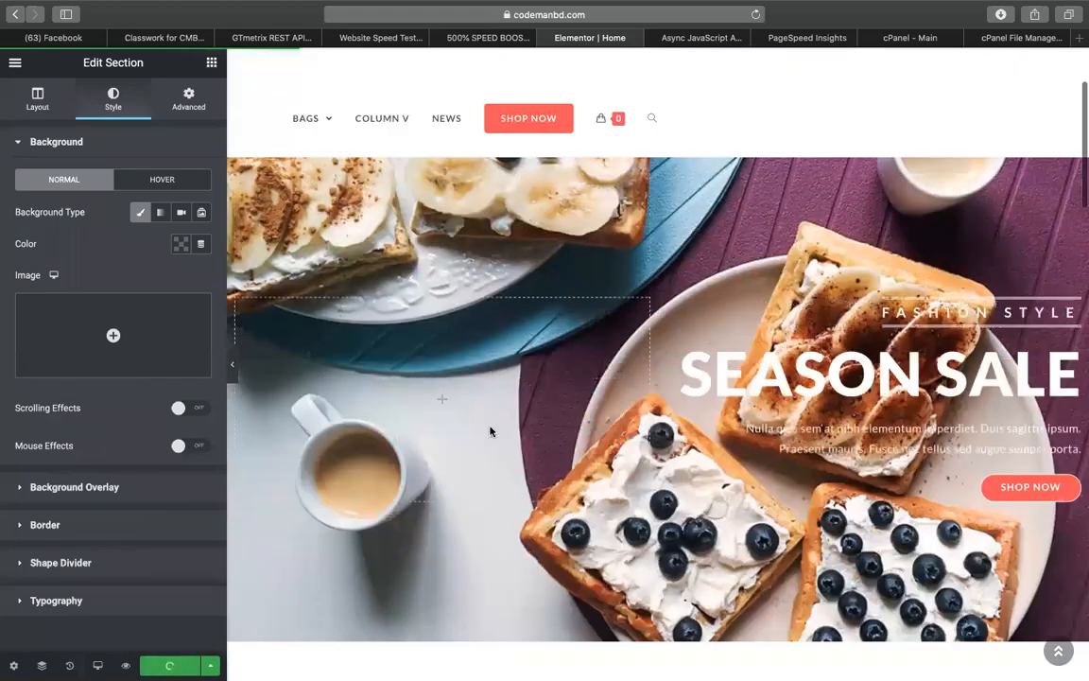
scroll(564, 282, down, 15)
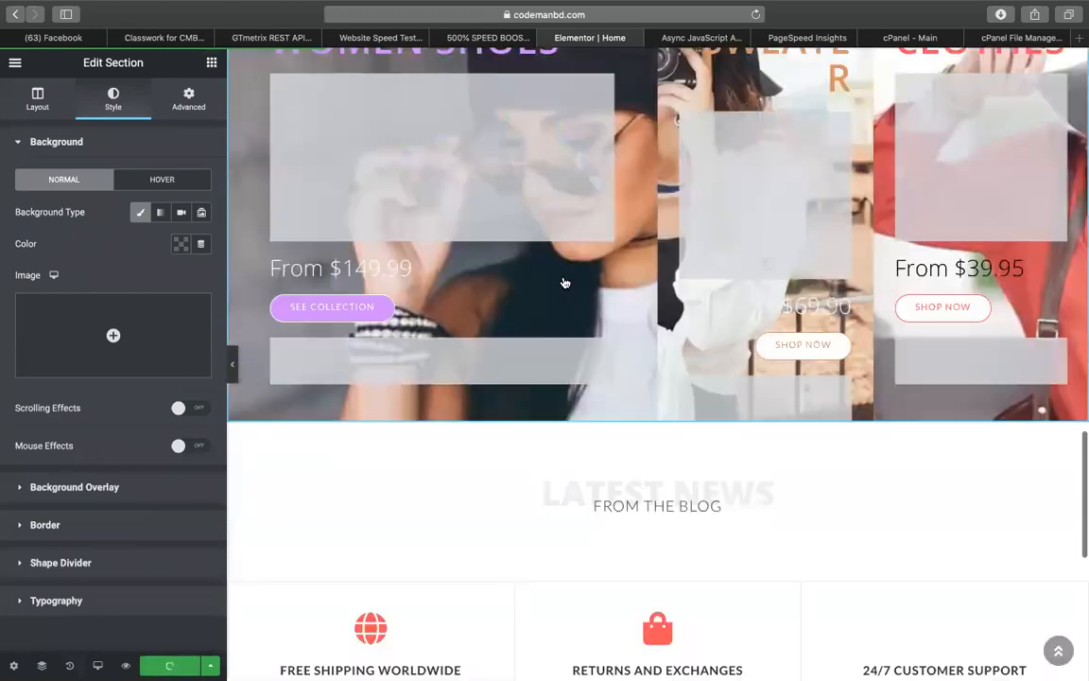
scroll(564, 283, up, 8)
scroll(565, 283, down, 15)
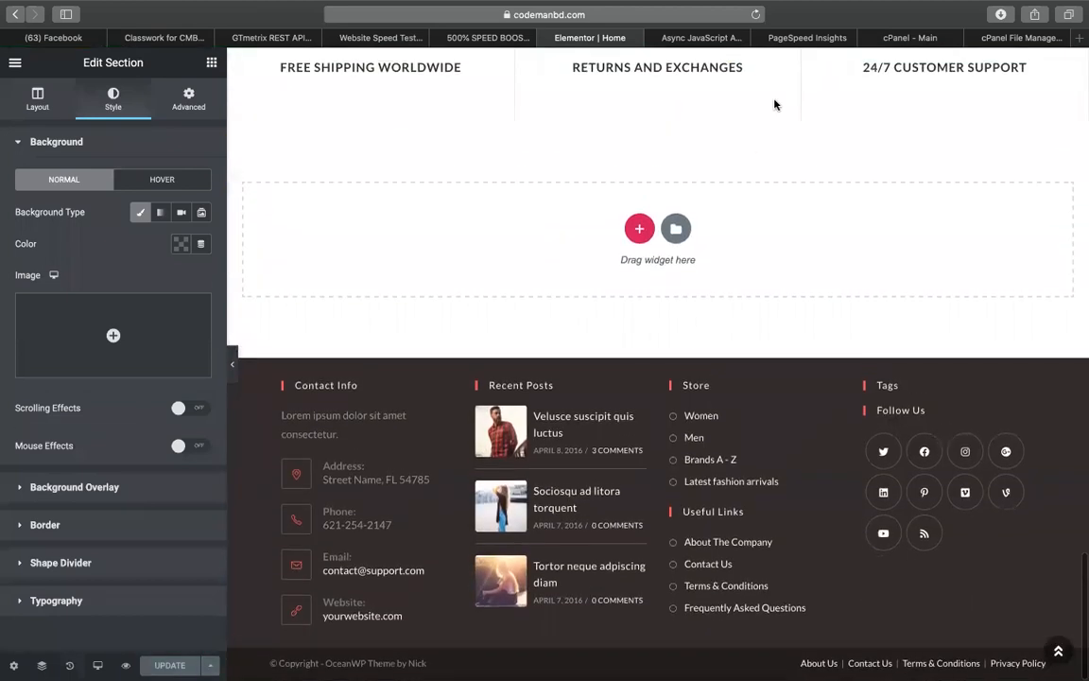
click(809, 40)
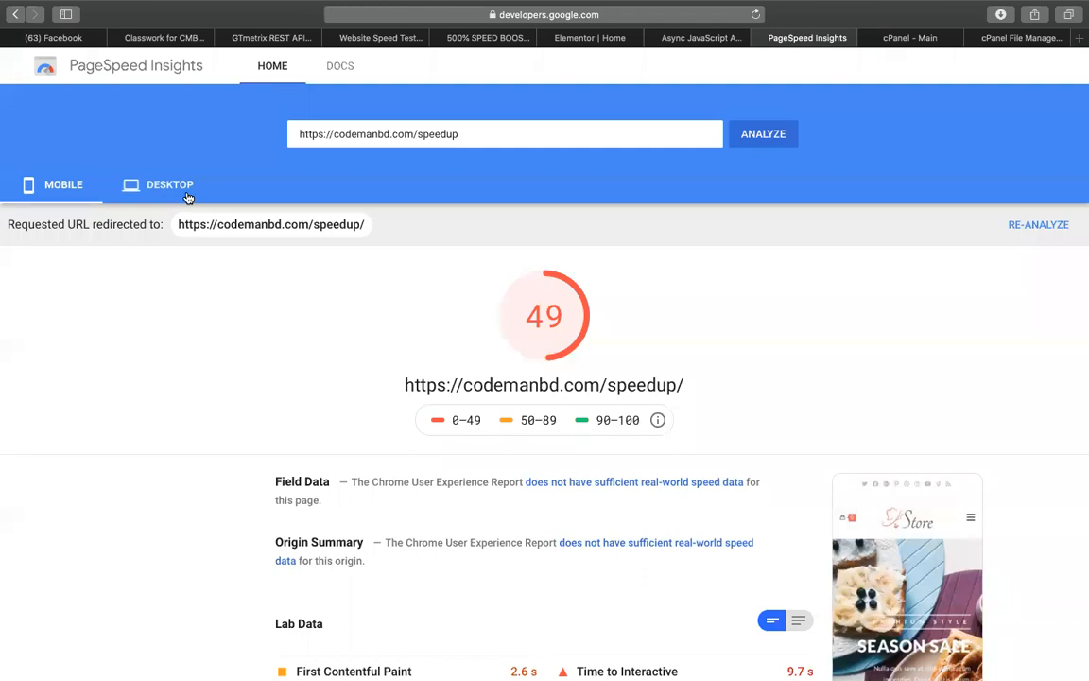
Check the speedup page's desktop PageSpeed score of 64
click(188, 198)
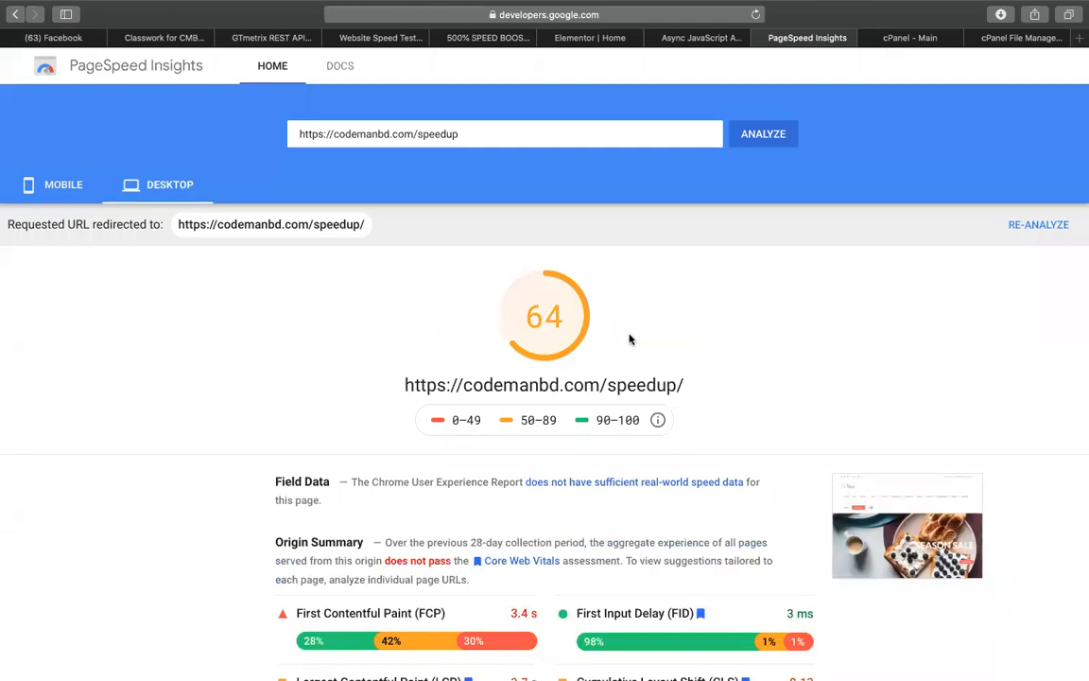
click(612, 39)
click(703, 37)
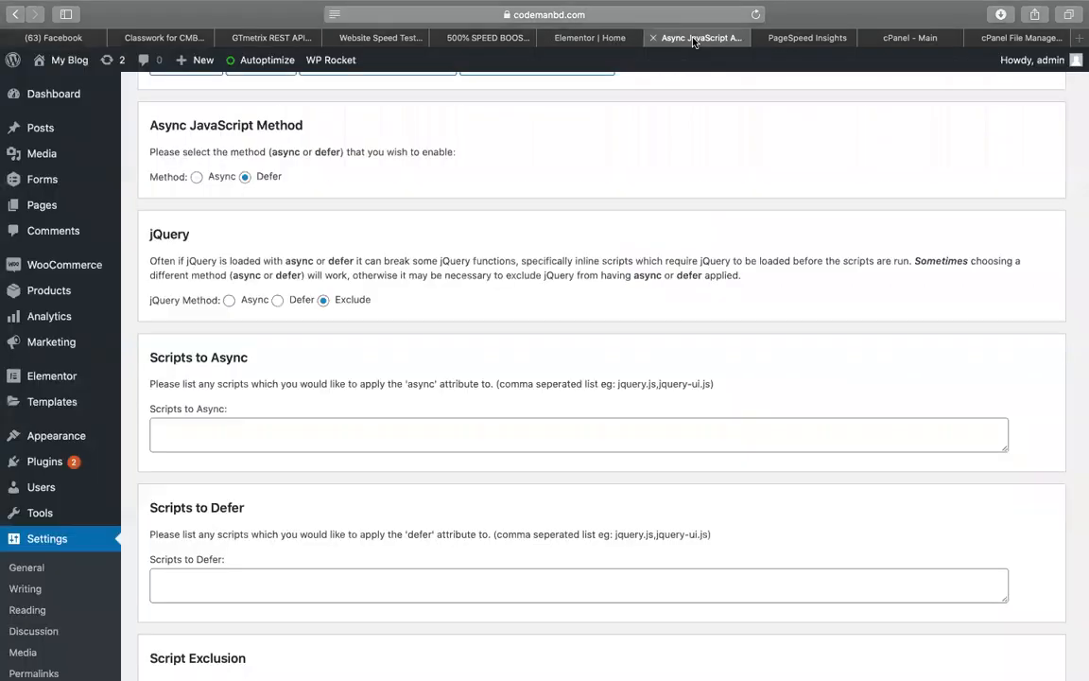
click(586, 38)
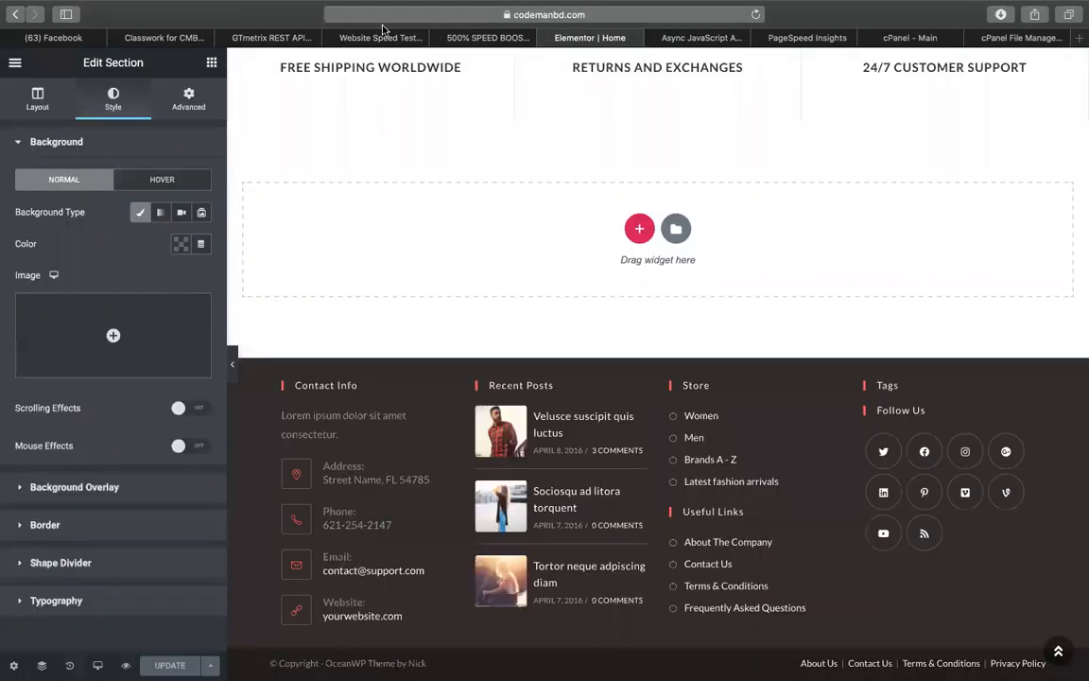
Rerun the Pingdom speed test, glance at the Sheets notes, and return to Async JavaScript settings
click(350, 37)
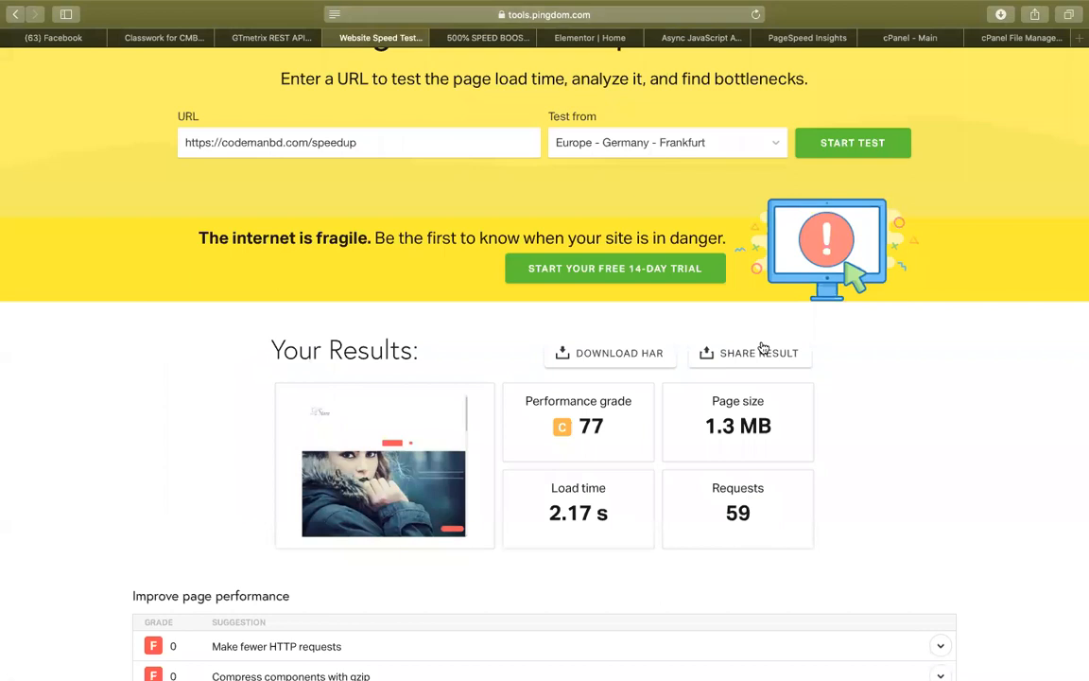
click(868, 142)
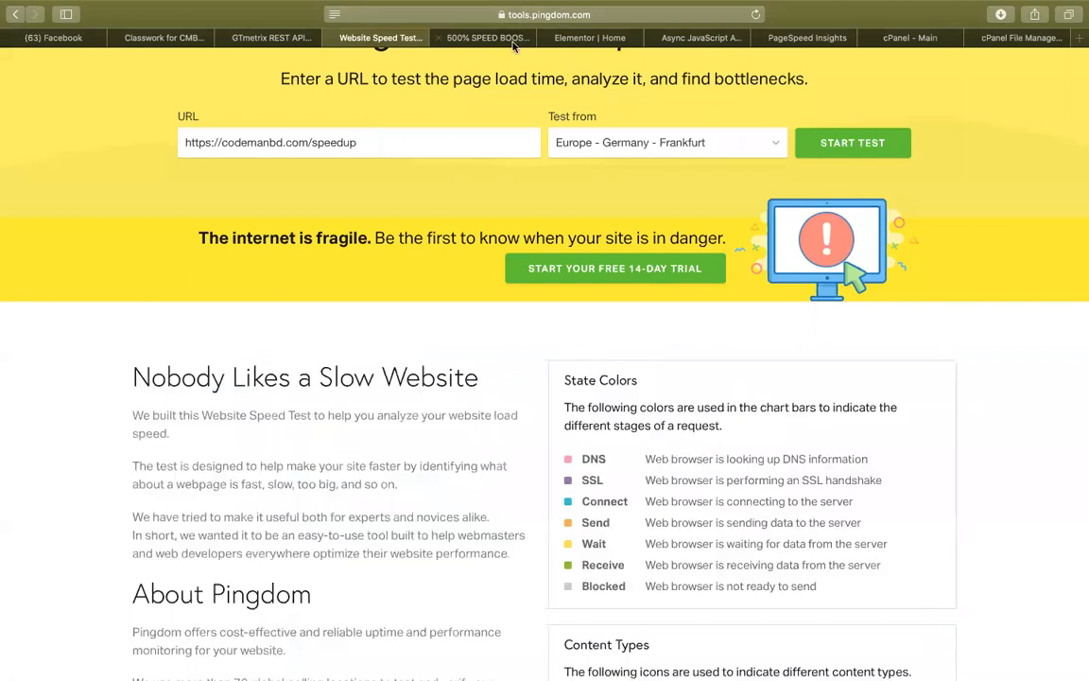
click(464, 39)
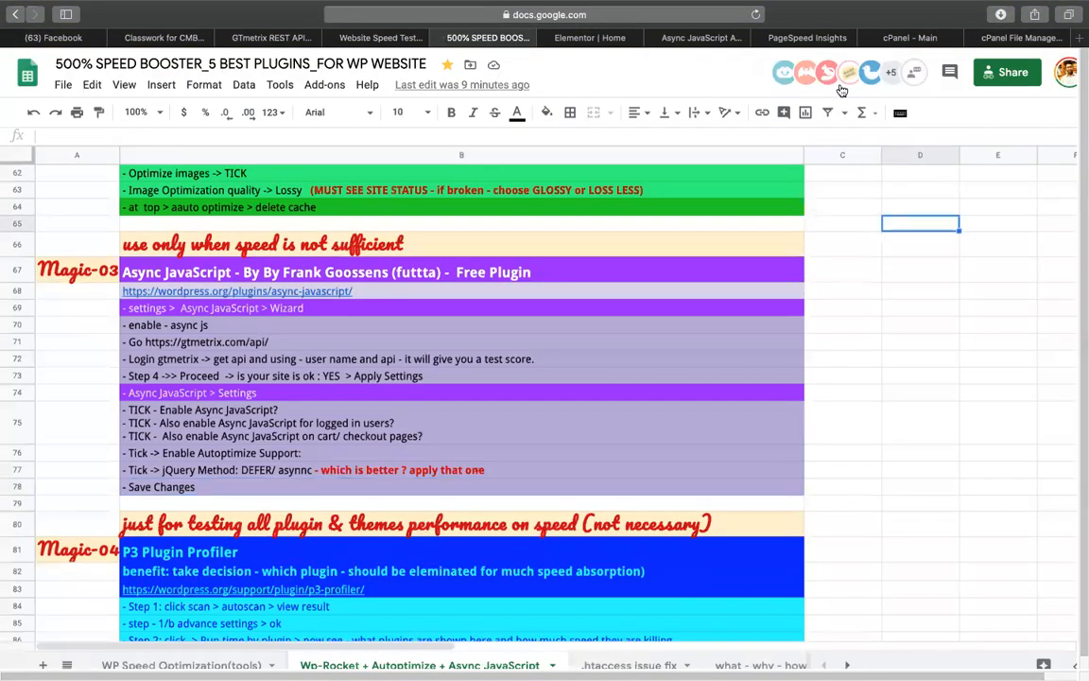
click(702, 38)
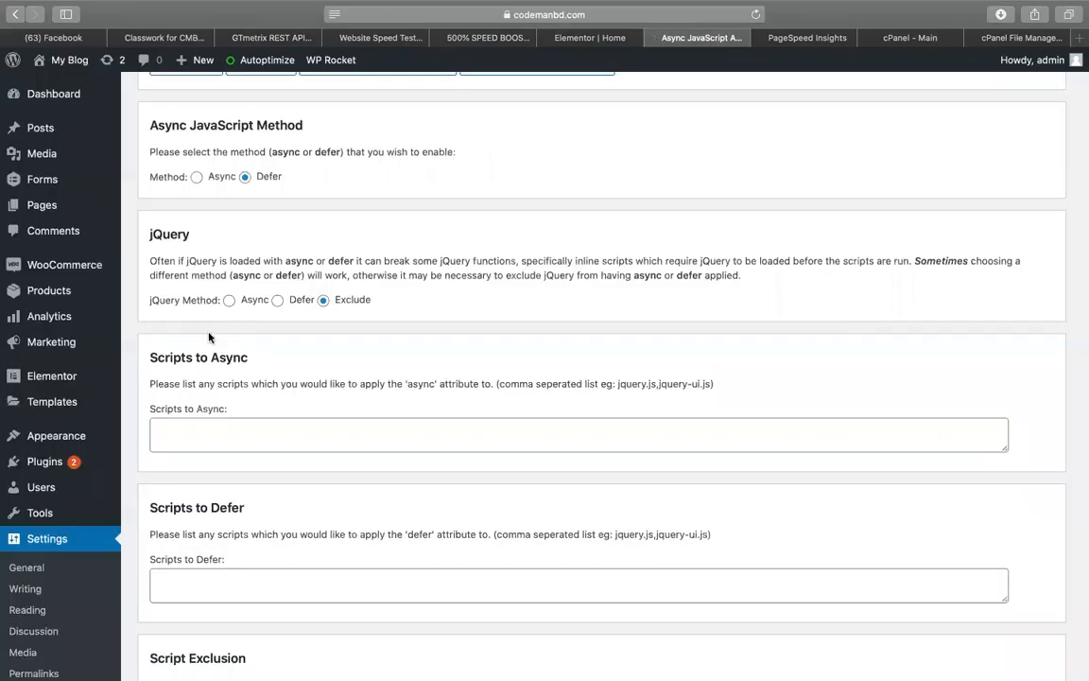
Review WP Rocket's Minify files settings, then move to the cPanel File Manager
scroll(209, 338, up, 10)
mouse_move(331, 59)
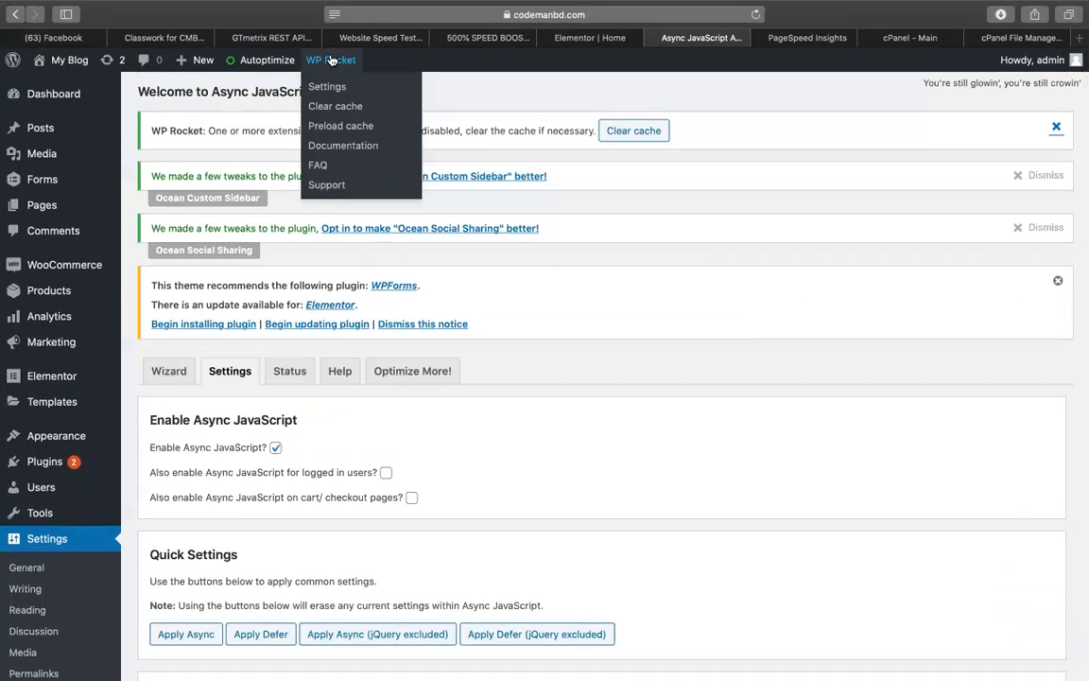
mouse_move(283, 63)
click(328, 87)
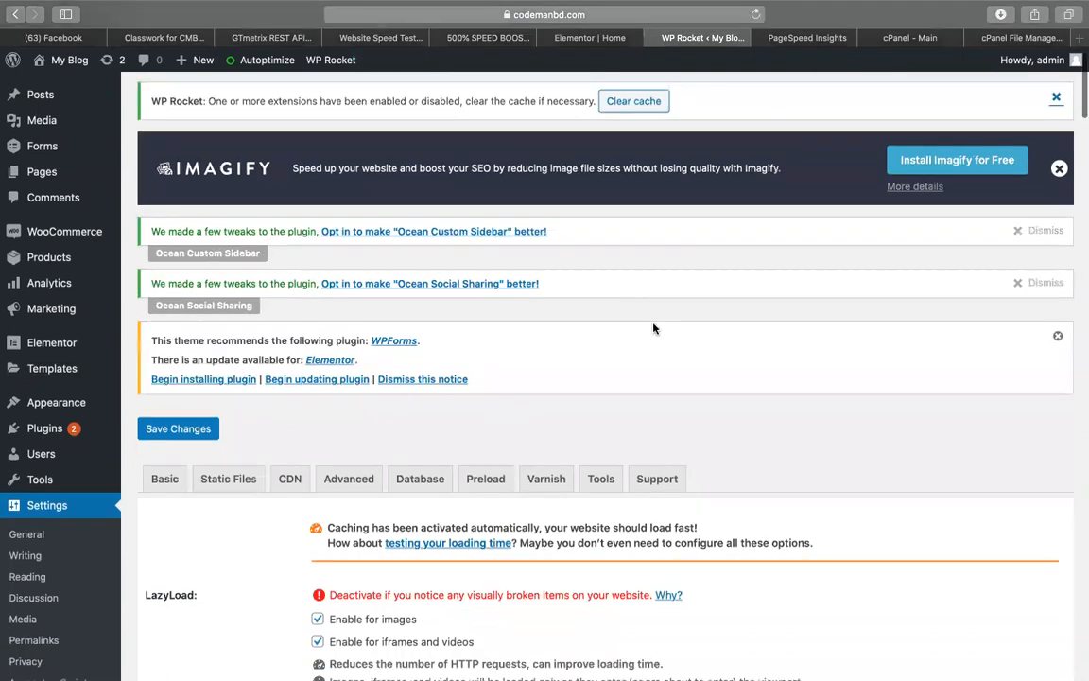
scroll(652, 328, down, 10)
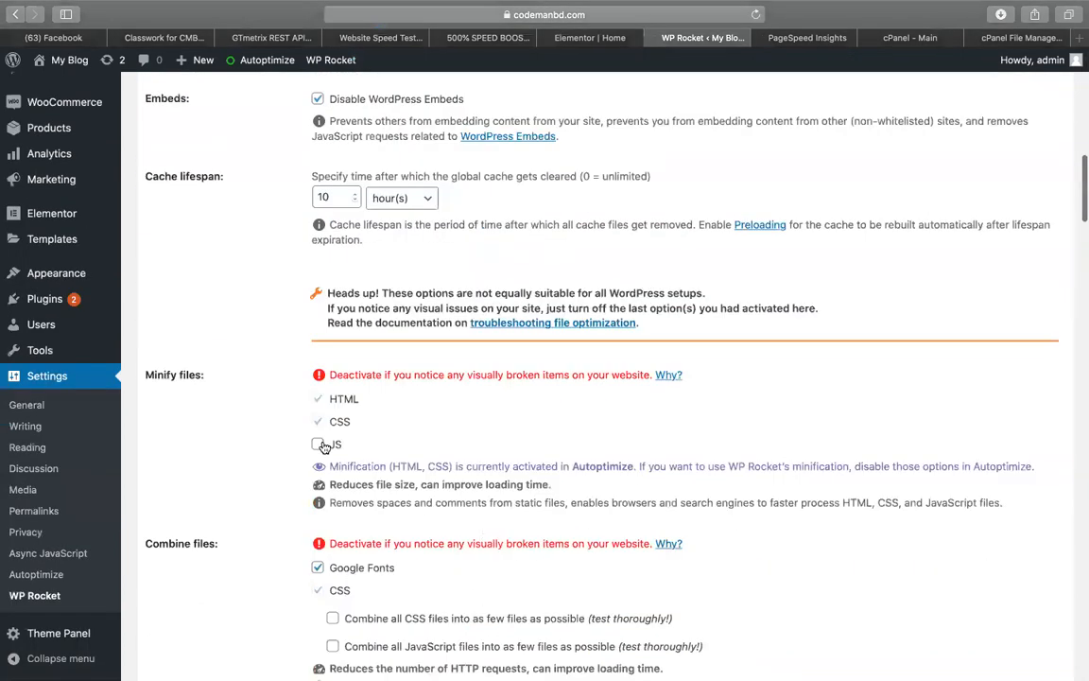
click(1018, 36)
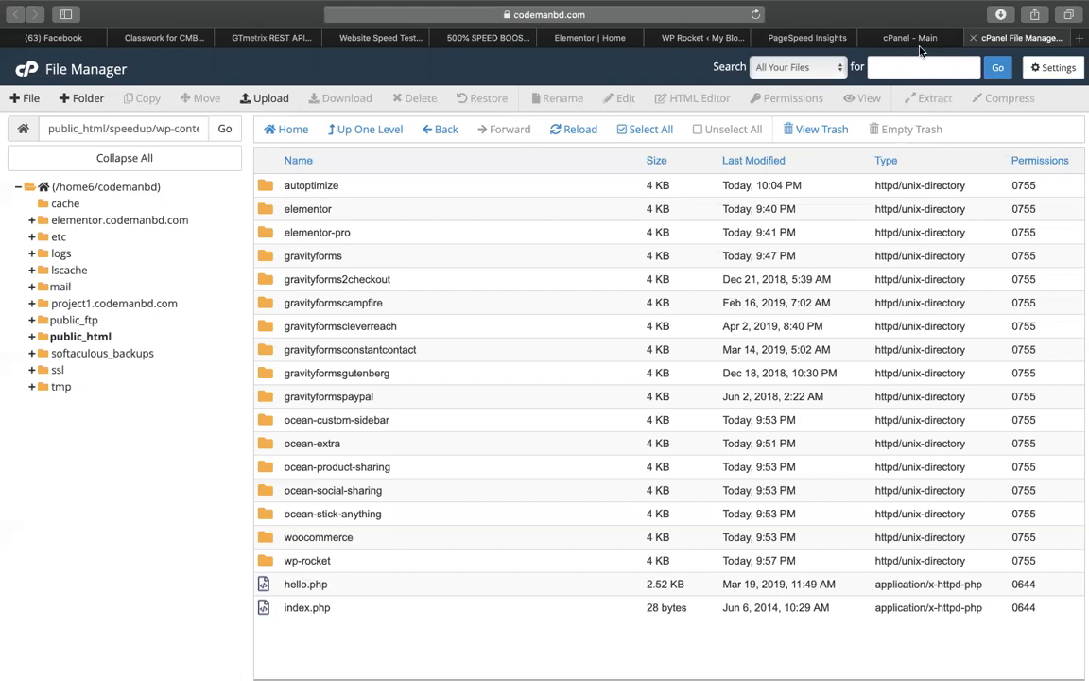
Open public_html/speedup and turn on Show Hidden Files in the File Manager settings
click(87, 337)
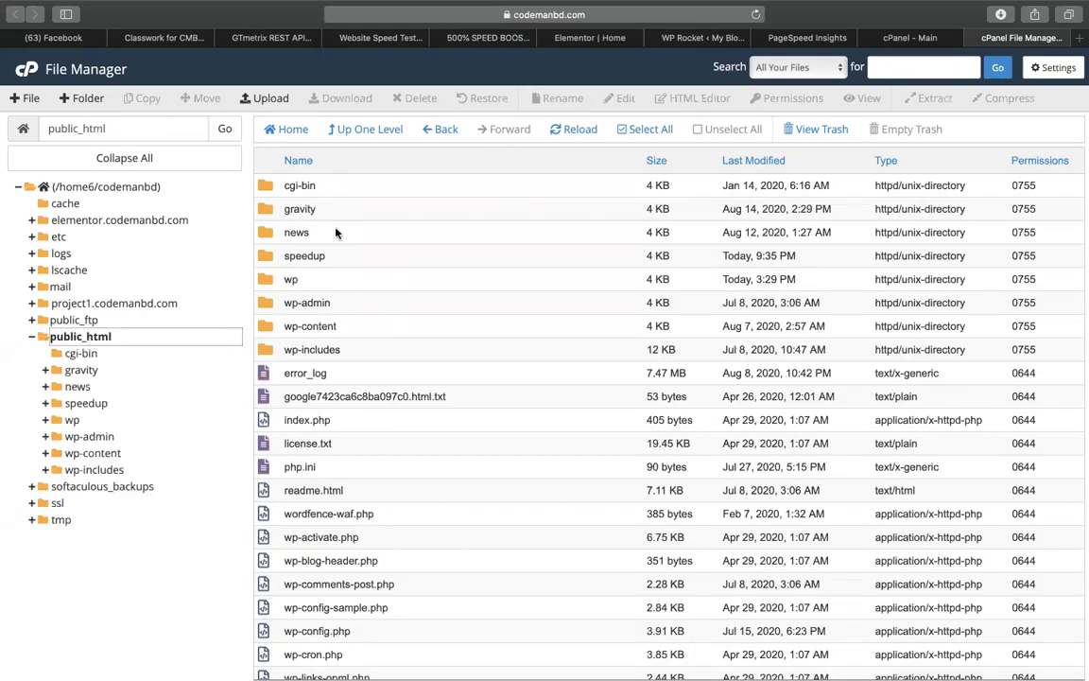
click(267, 260)
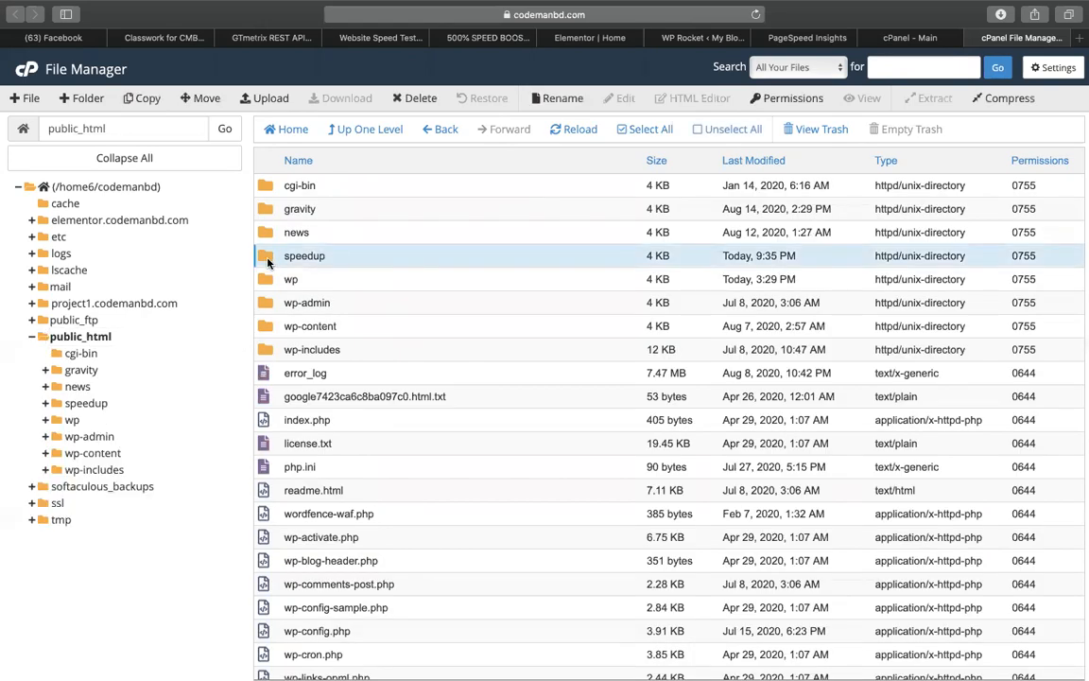
double_click(267, 257)
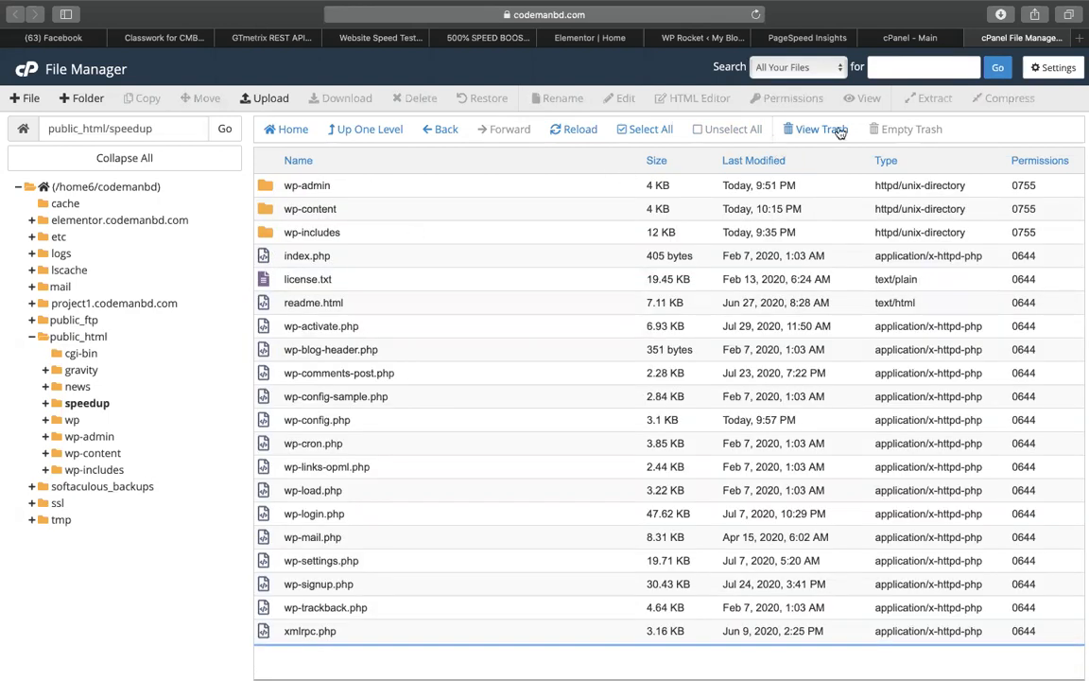
click(1051, 68)
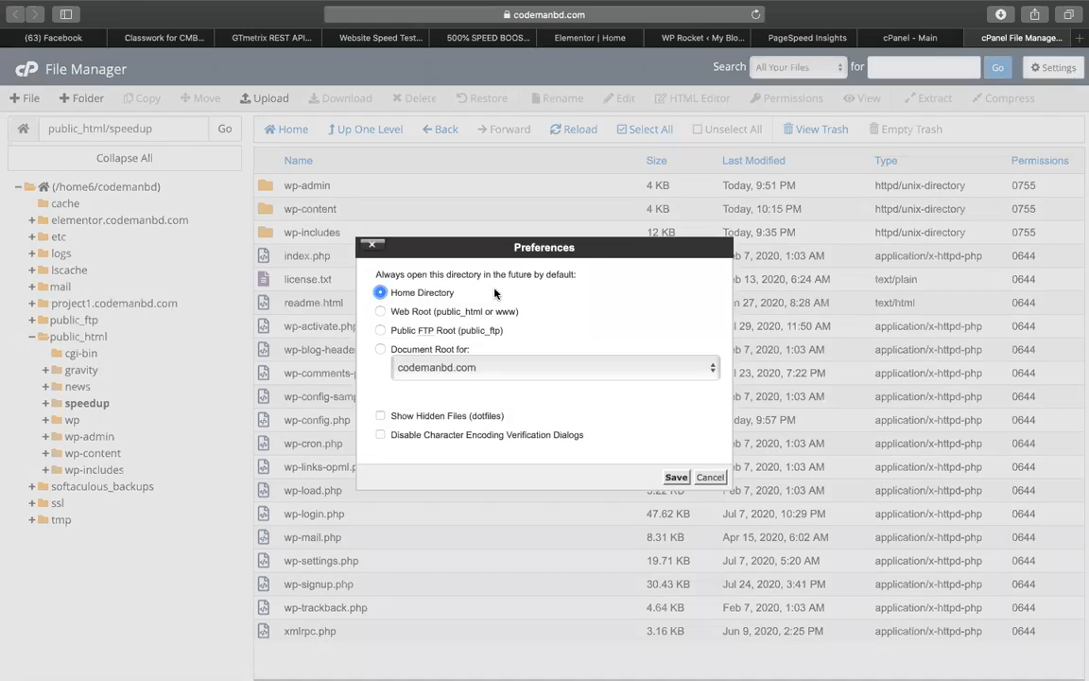
click(379, 416)
click(676, 476)
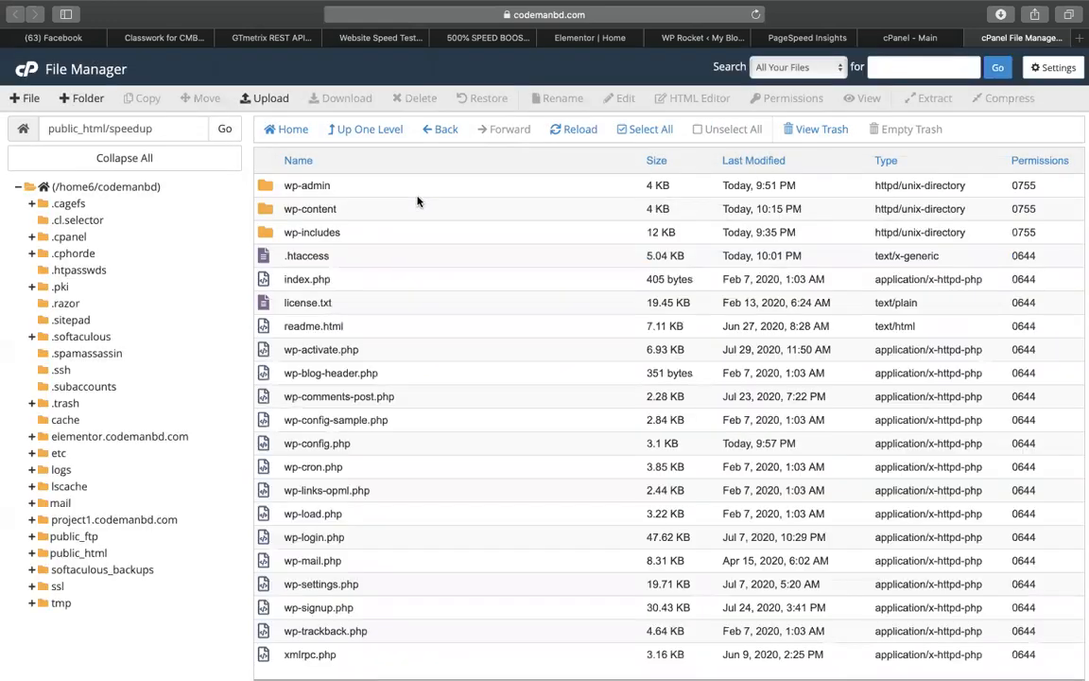
Open the speedup site's .htaccess file in the code editor
click(270, 258)
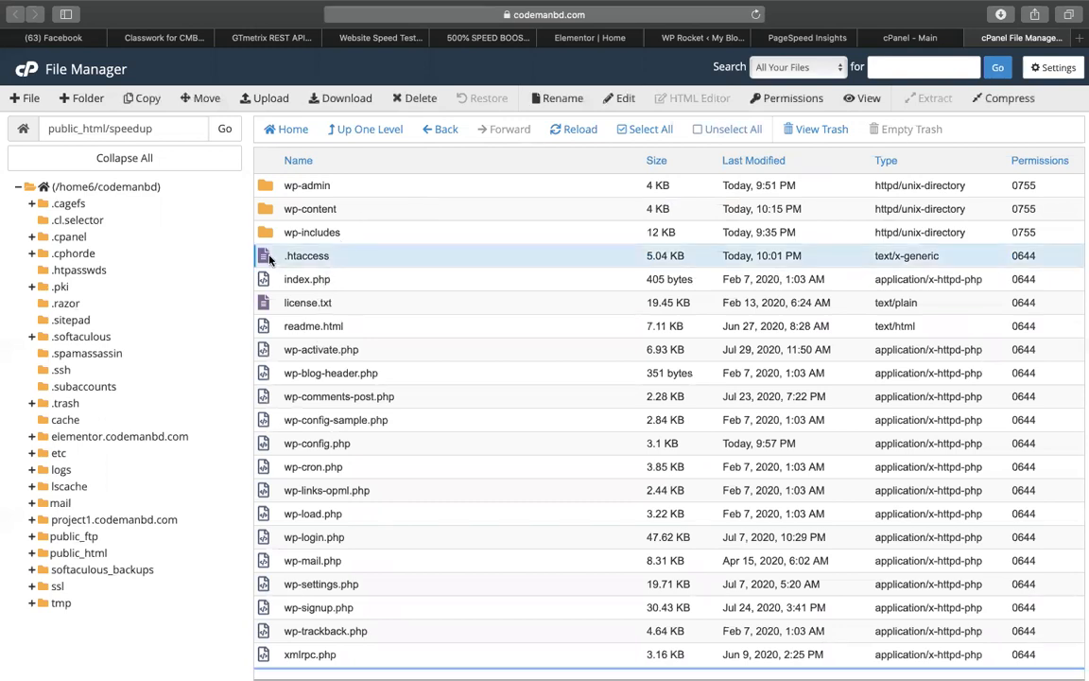
right_click(270, 258)
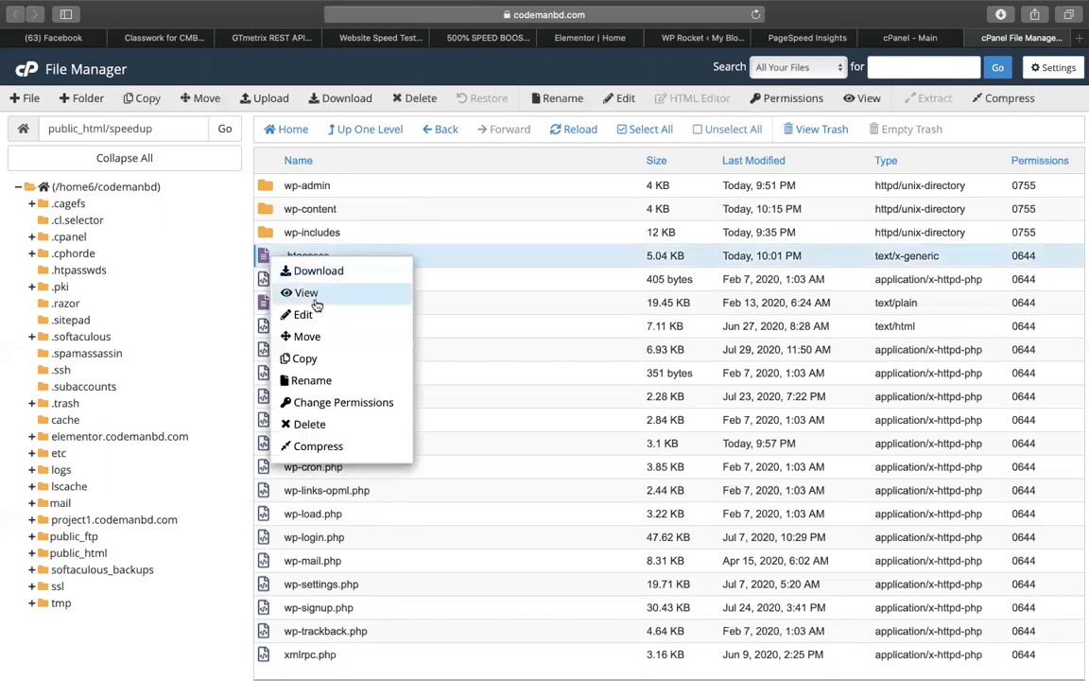
click(310, 312)
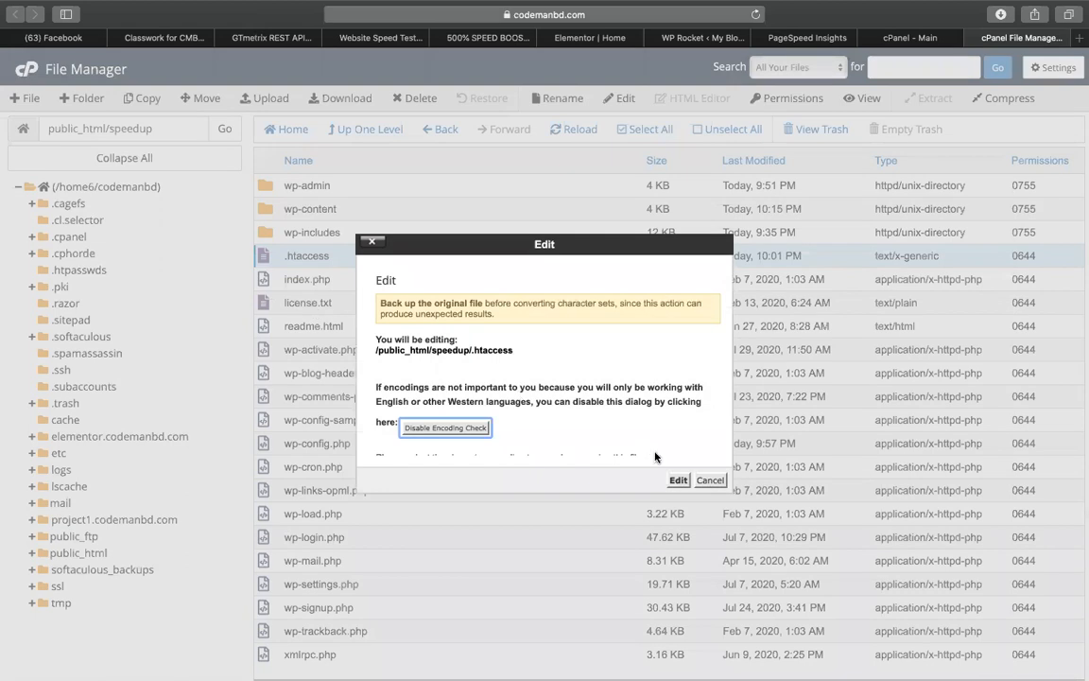
click(675, 549)
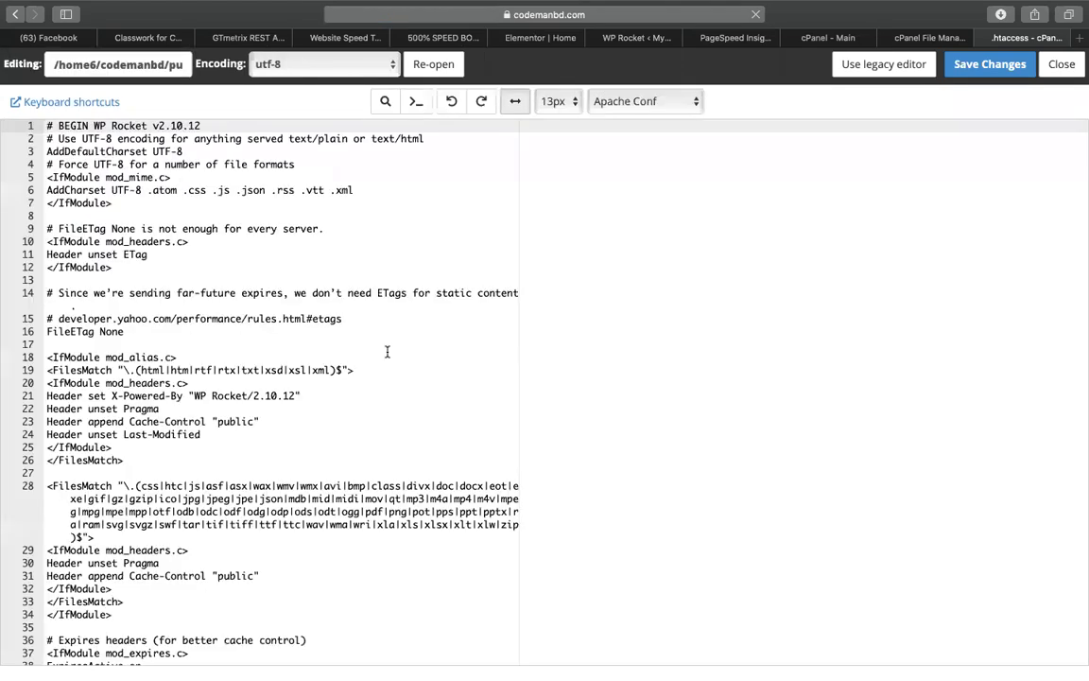
Search the .htaccess for 'roc' and locate the # END WP Rocket line
click(388, 348)
scroll(388, 351, down, 2)
scroll(142, 345, down, 10)
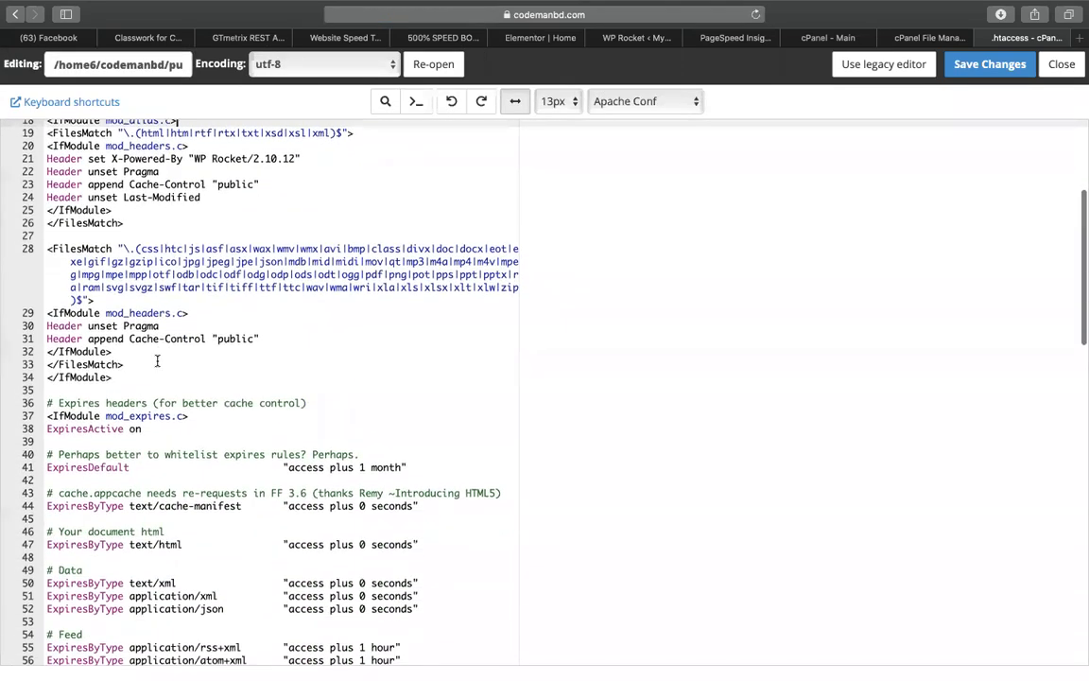
scroll(132, 347, down, 20)
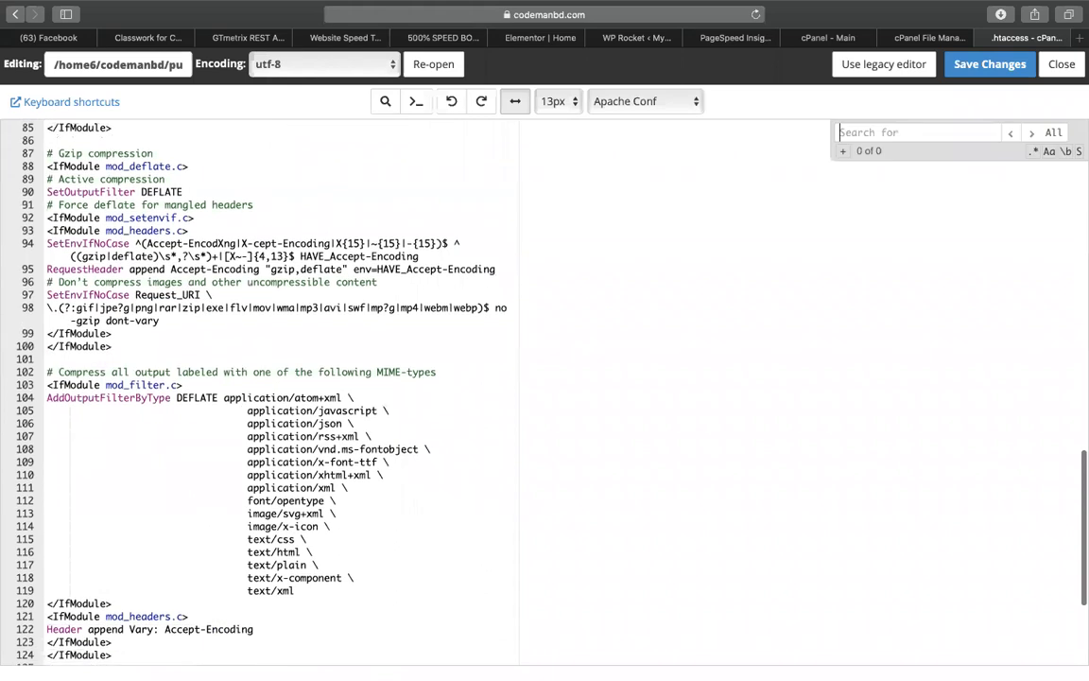
key(super+f)
text(roc)
key(Return)
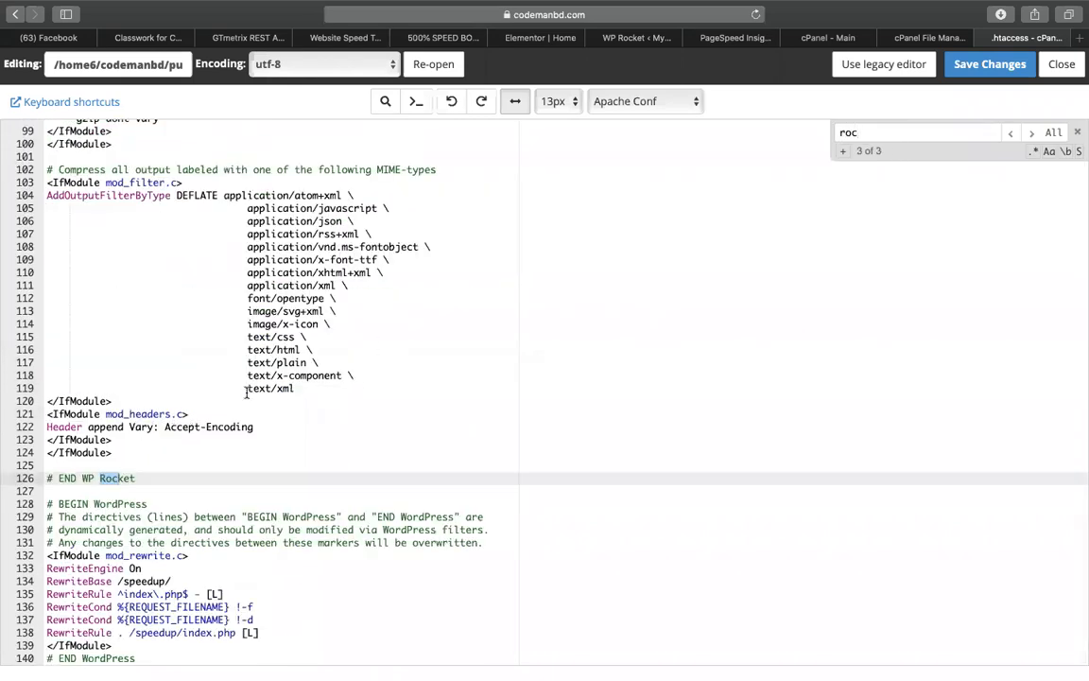
click(145, 488)
drag(144, 485, 52, 478)
click(94, 478)
Scroll back up through the WP Rocket rules toward the top of the file
click(343, 349)
scroll(343, 350, up, 15)
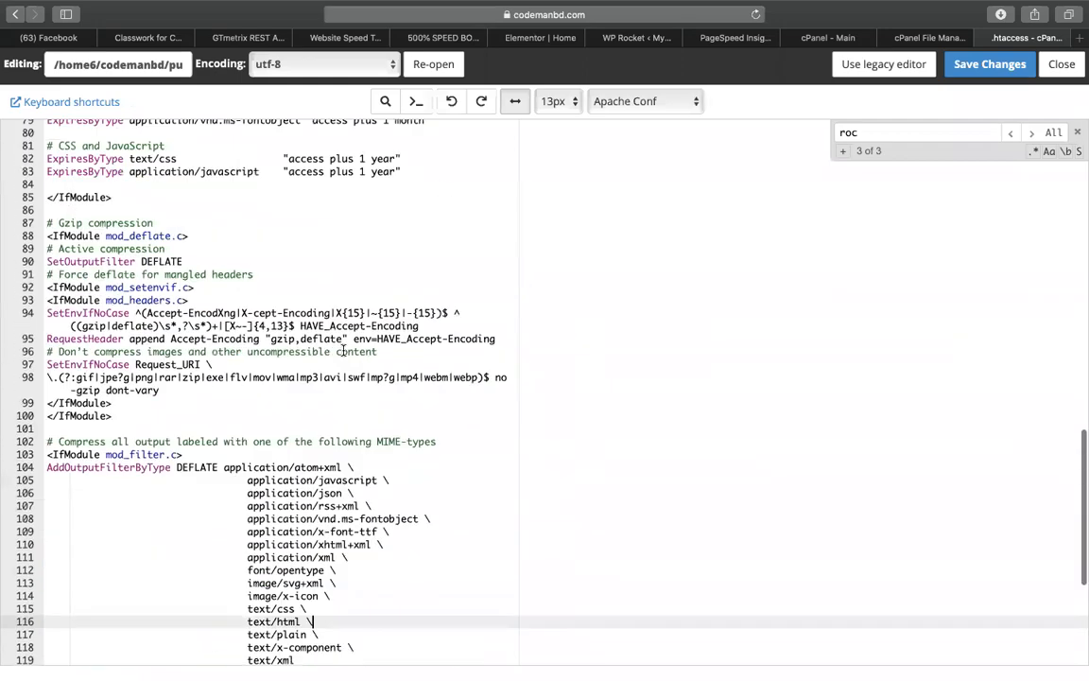
scroll(343, 350, up, 6)
scroll(292, 451, down, 20)
scroll(292, 451, up, 20)
click(329, 369)
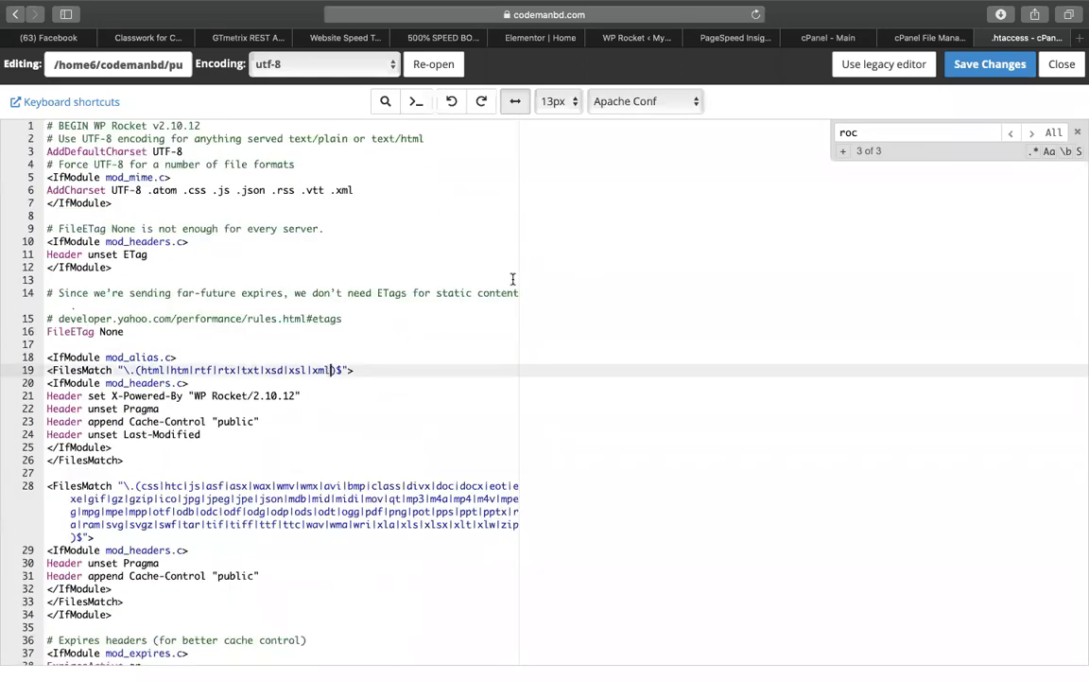
click(583, 277)
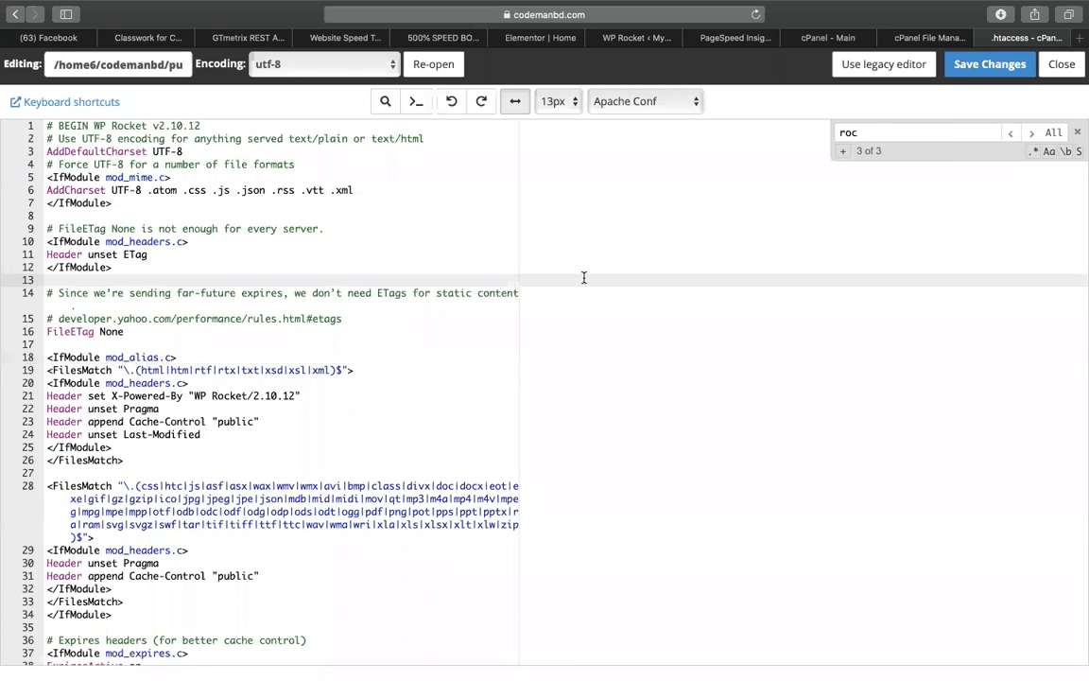
Copy all the .htaccess text and load notepad.pw in a new tab
key(super+a)
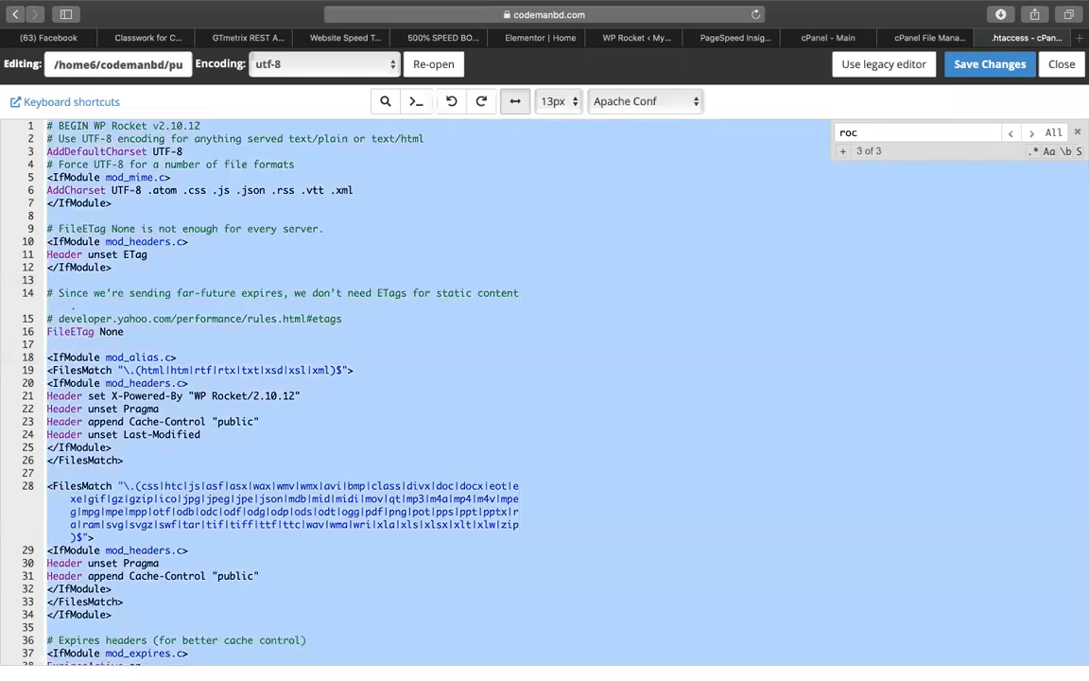
key(super+t)
key(super+v)
key(super+a)
text(notepad.pw)
key(Return)
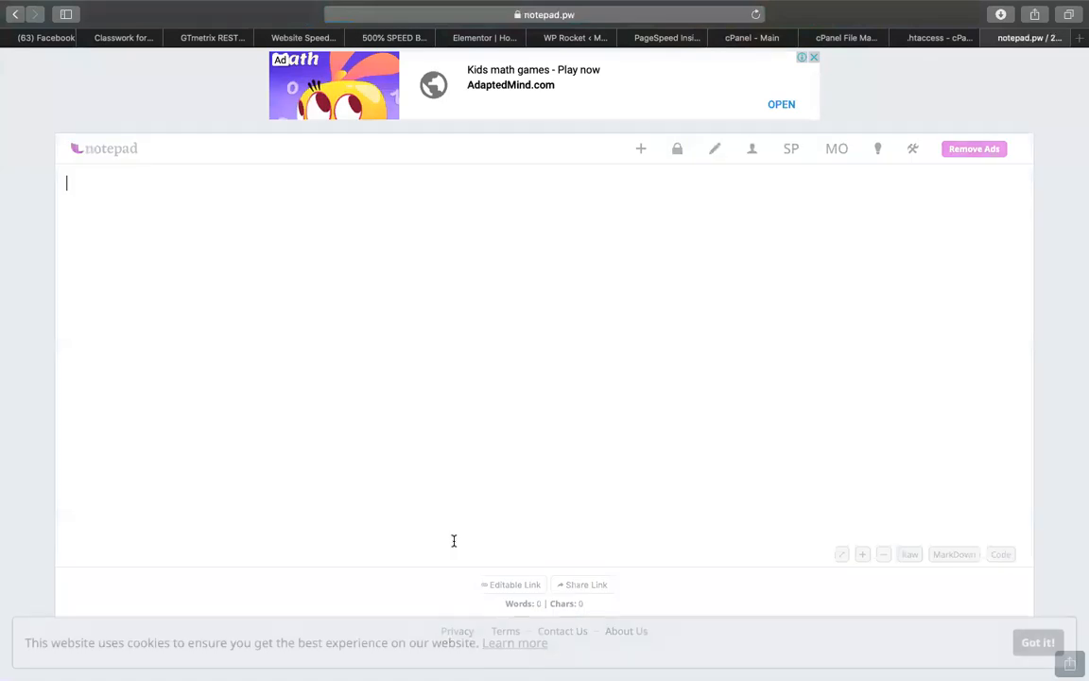
Review the pasted .htaccess backup in notepad.pw and close the WP Rocket settings tab
key(Return)
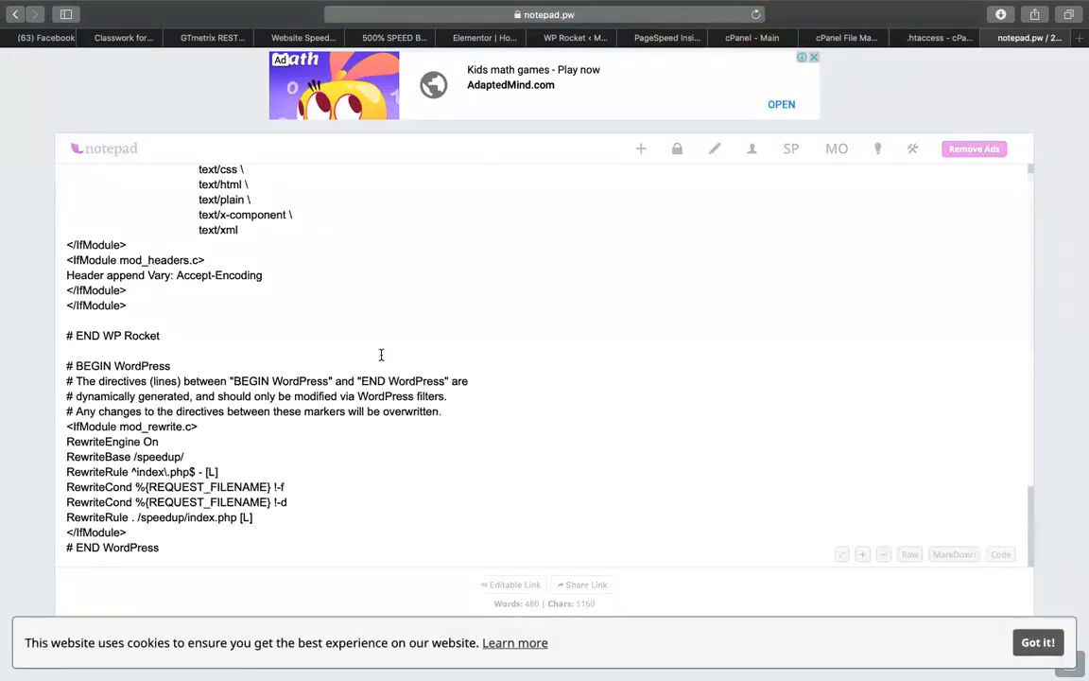
scroll(381, 354, up, 15)
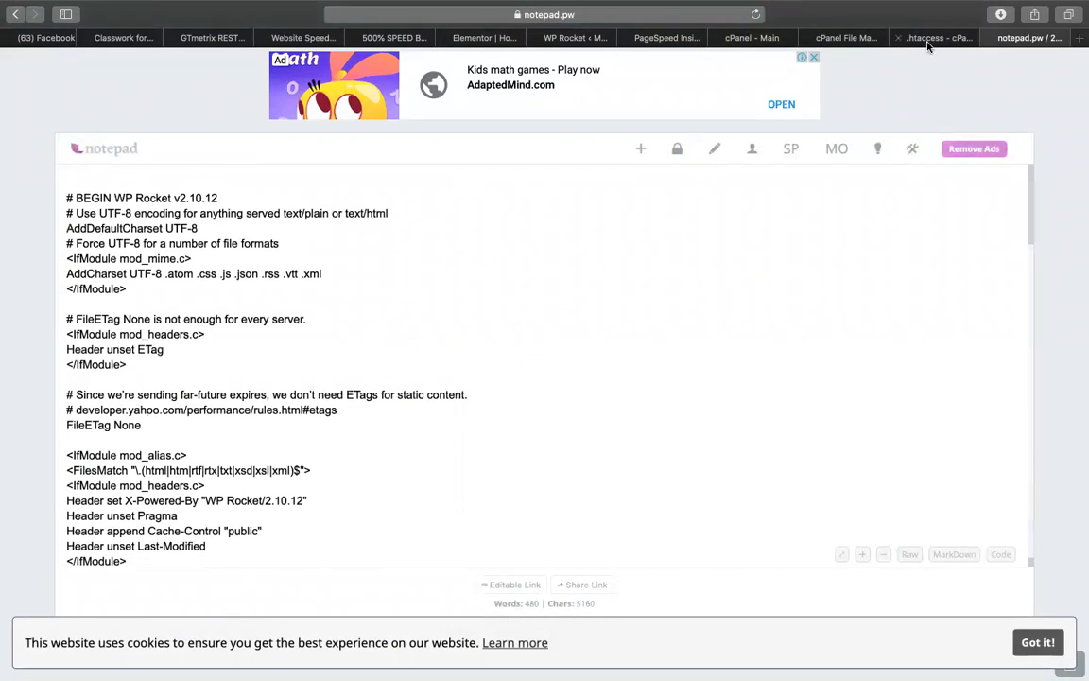
click(928, 44)
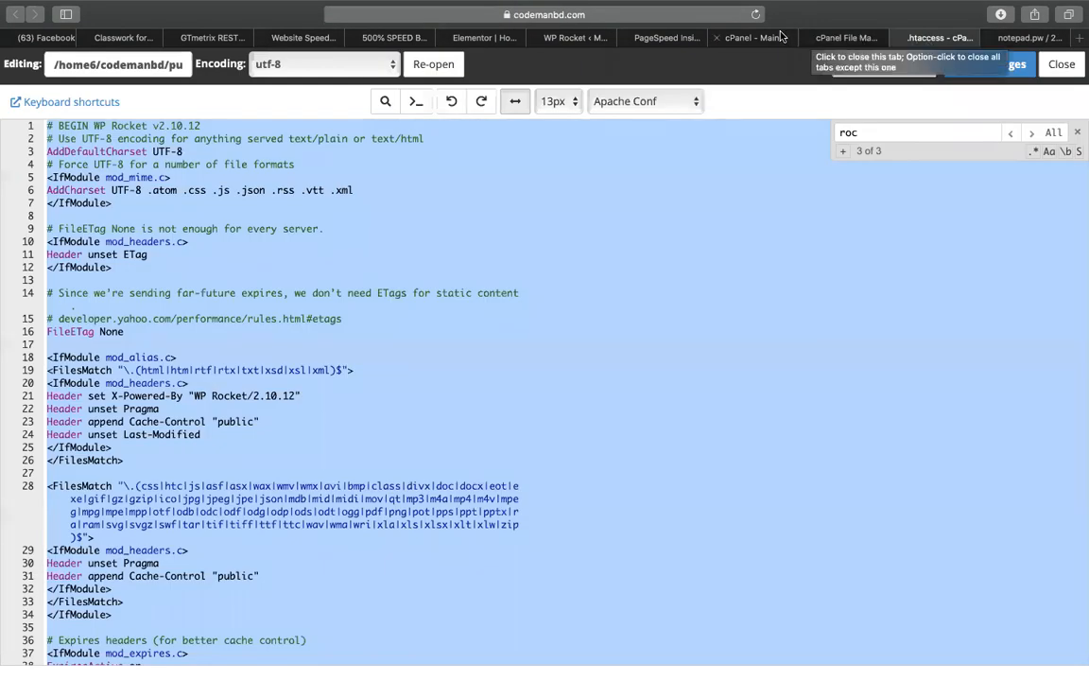
click(535, 38)
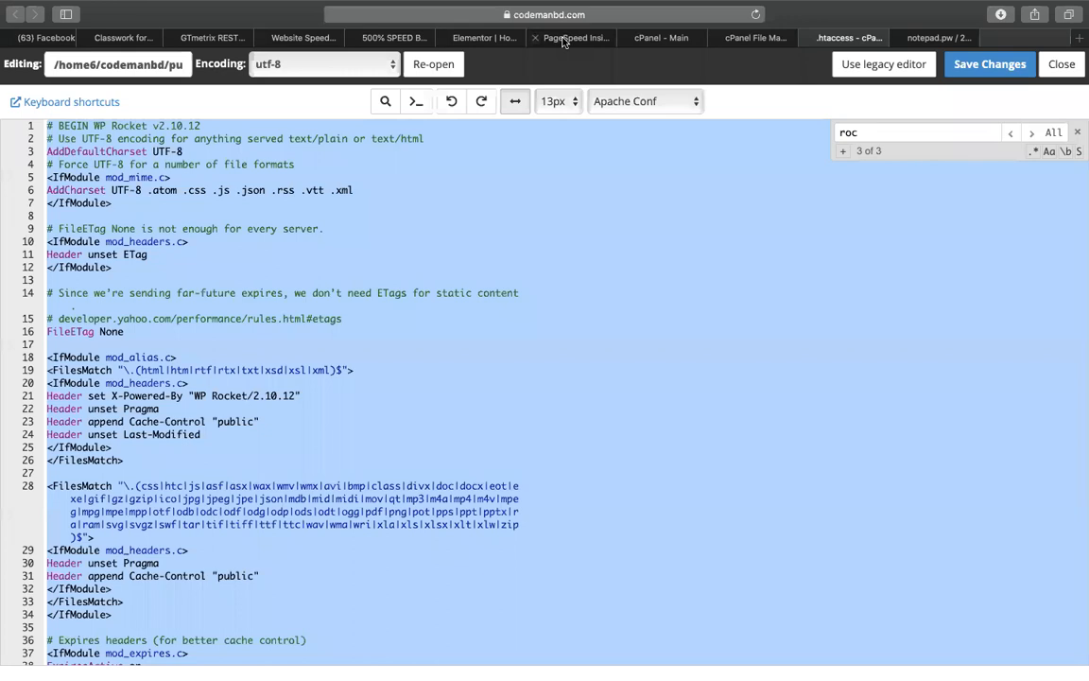
text(T)
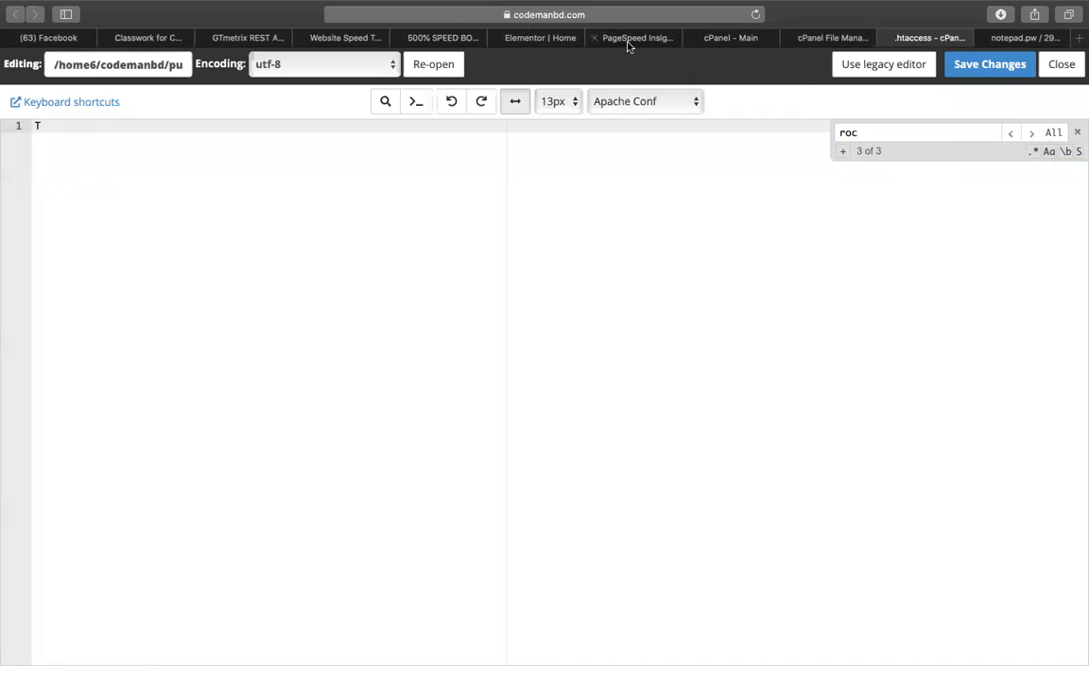
Undo the accidental change to the live .htaccess file and return to the Elementor editor
click(605, 38)
click(913, 38)
key(super+z)
click(422, 372)
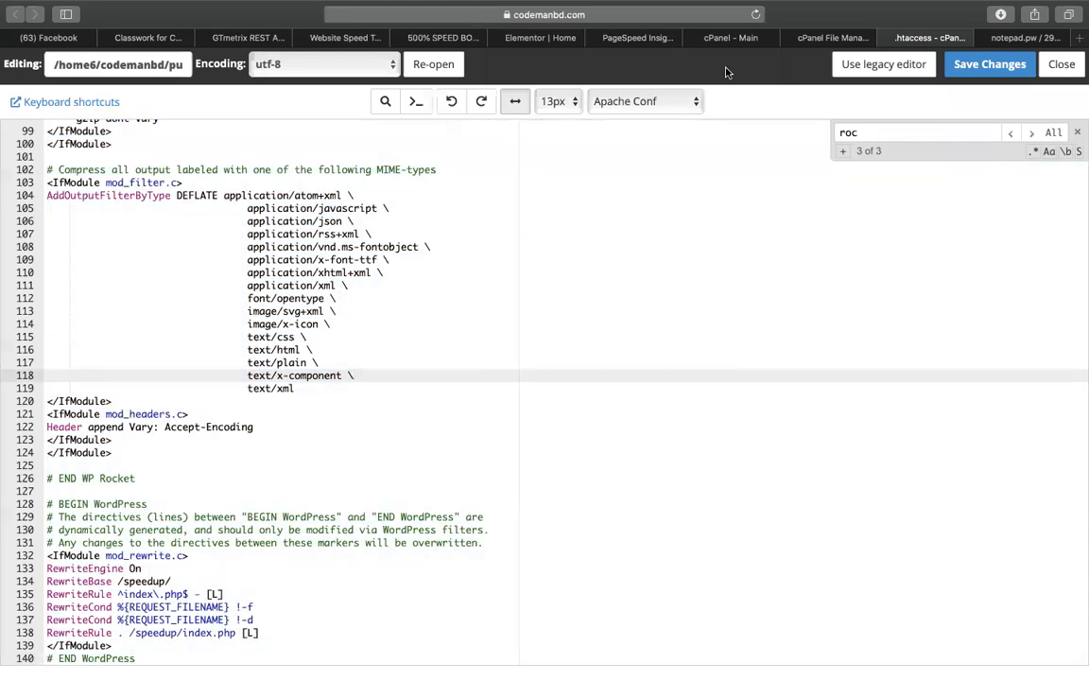
click(564, 40)
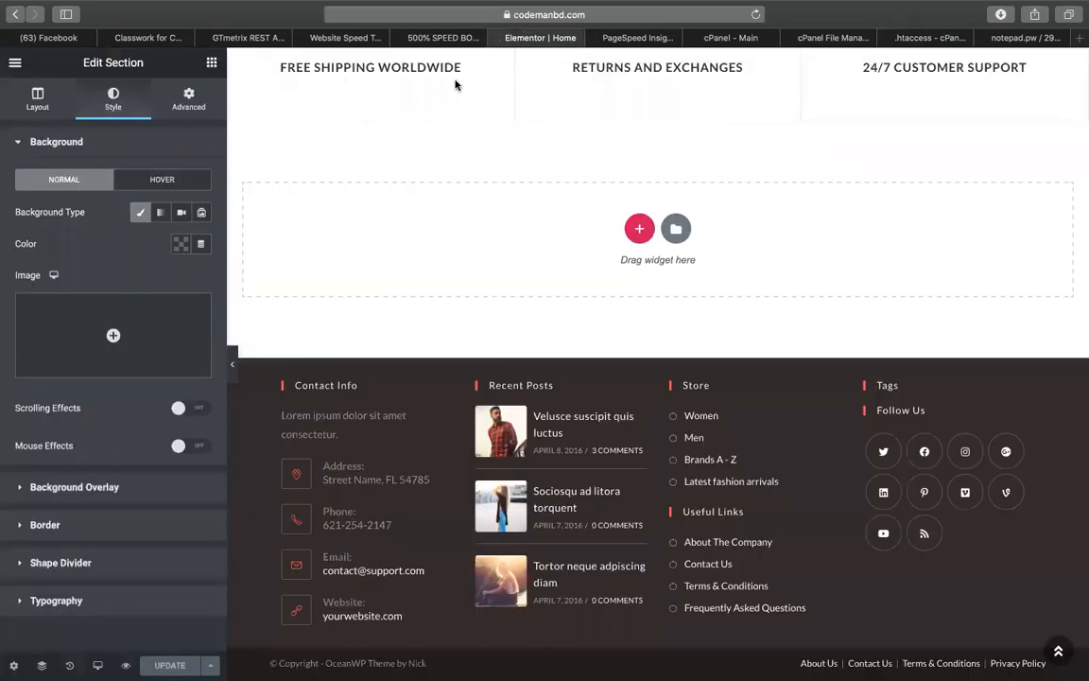
Reopen the WP Rocket settings and tick Minify JS and Combine JS
click(605, 38)
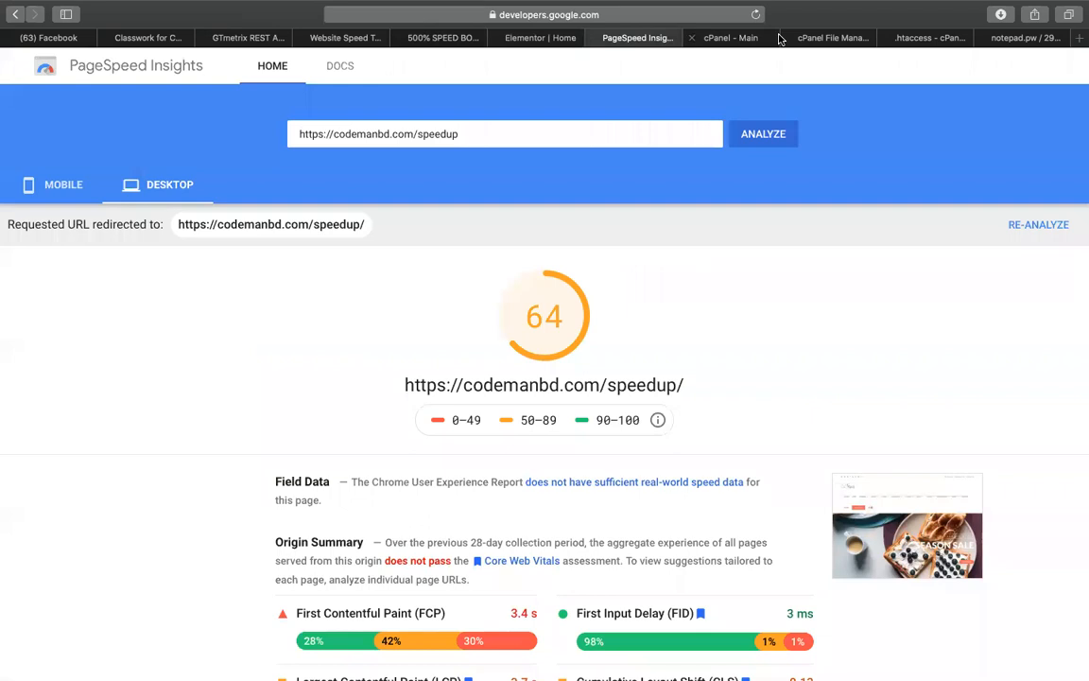
click(736, 39)
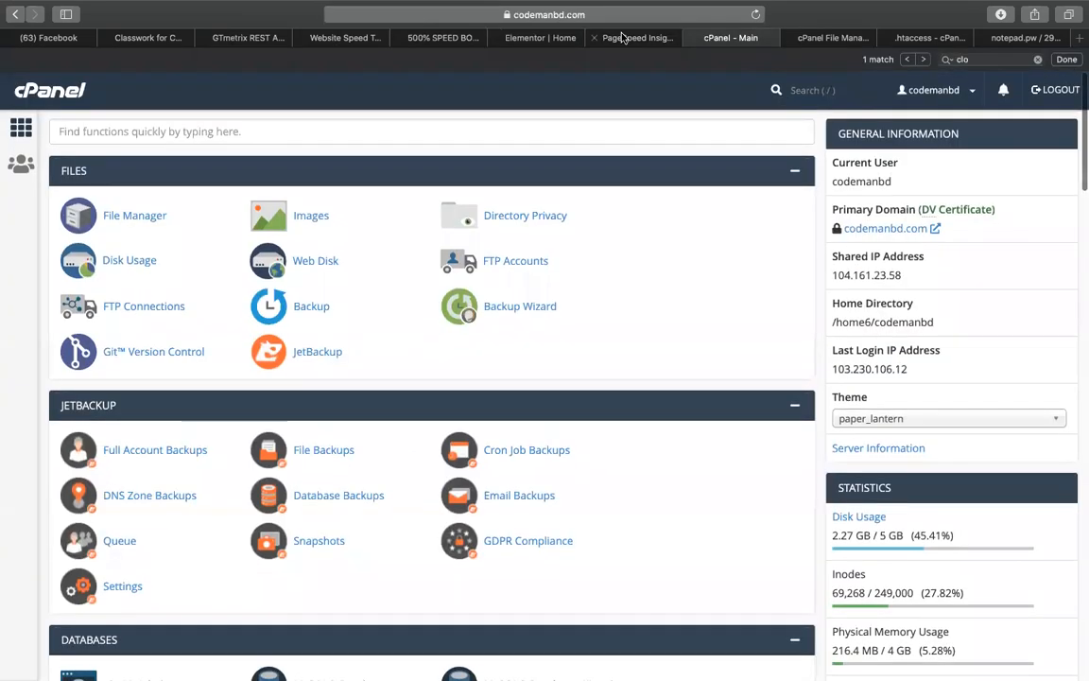
key(super+shift+t)
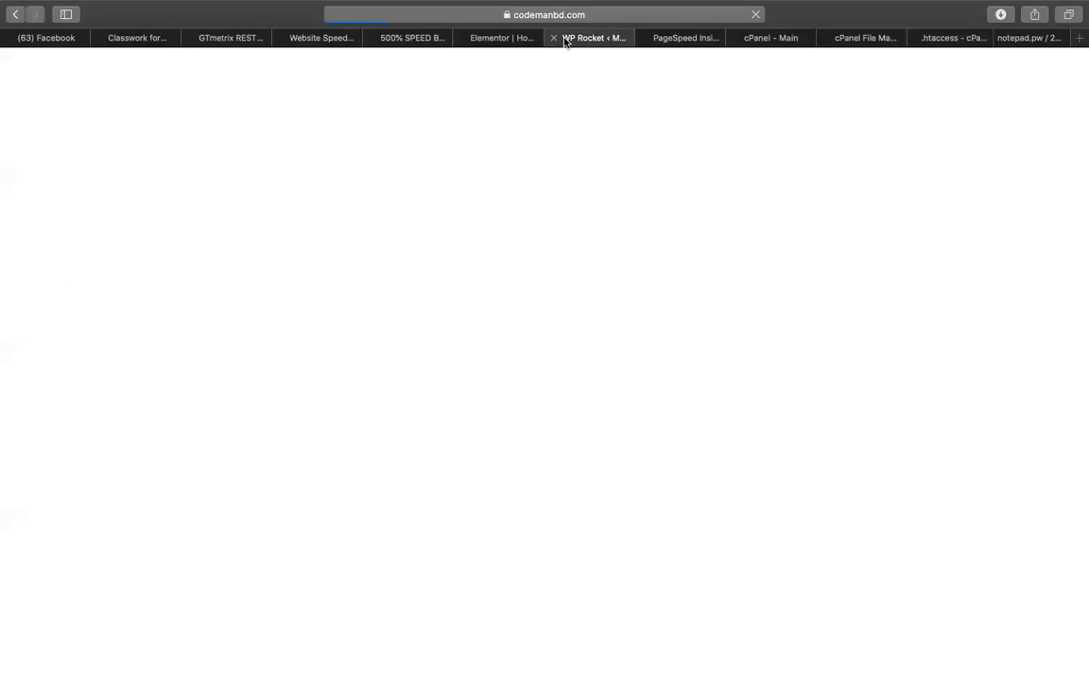
scroll(392, 326, down, 9)
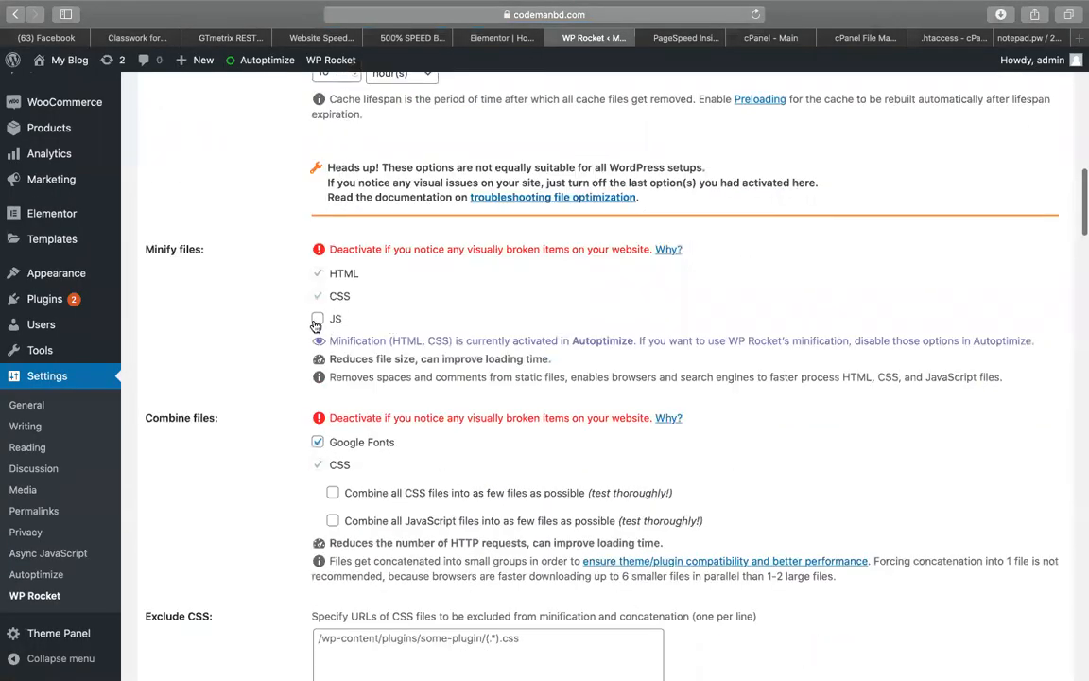
click(317, 321)
scroll(417, 332, down, 5)
scroll(417, 333, up, 3)
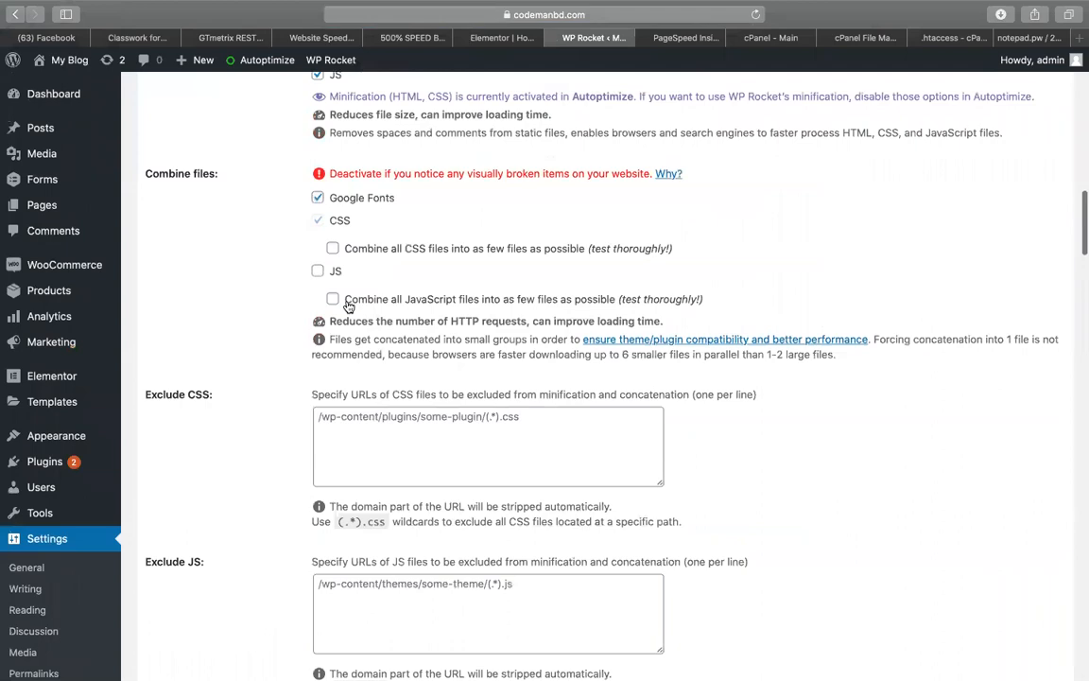
click(317, 271)
Save the WP Rocket settings and return to the Elementor editor
scroll(449, 471, down, 10)
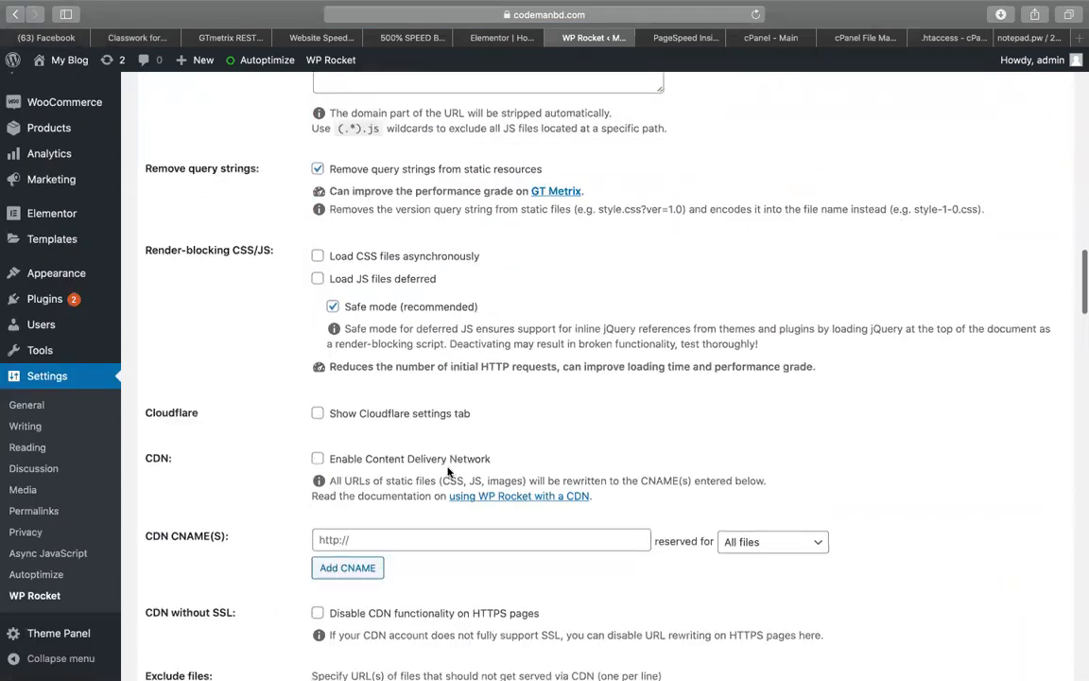
scroll(314, 588, down, 15)
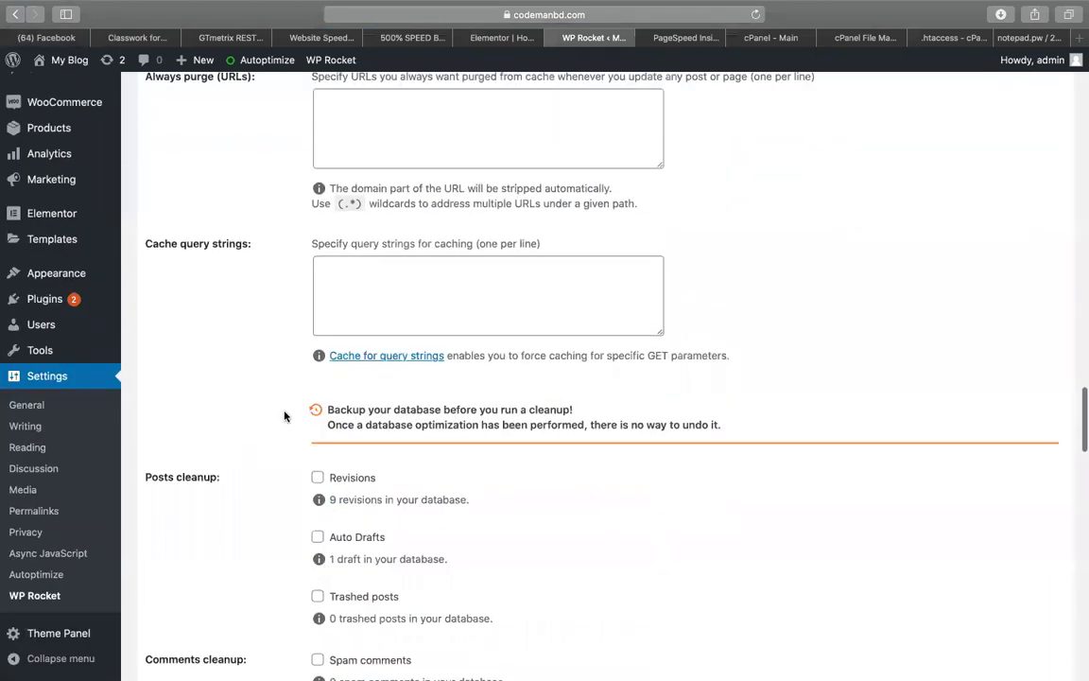
scroll(284, 416, down, 15)
click(178, 600)
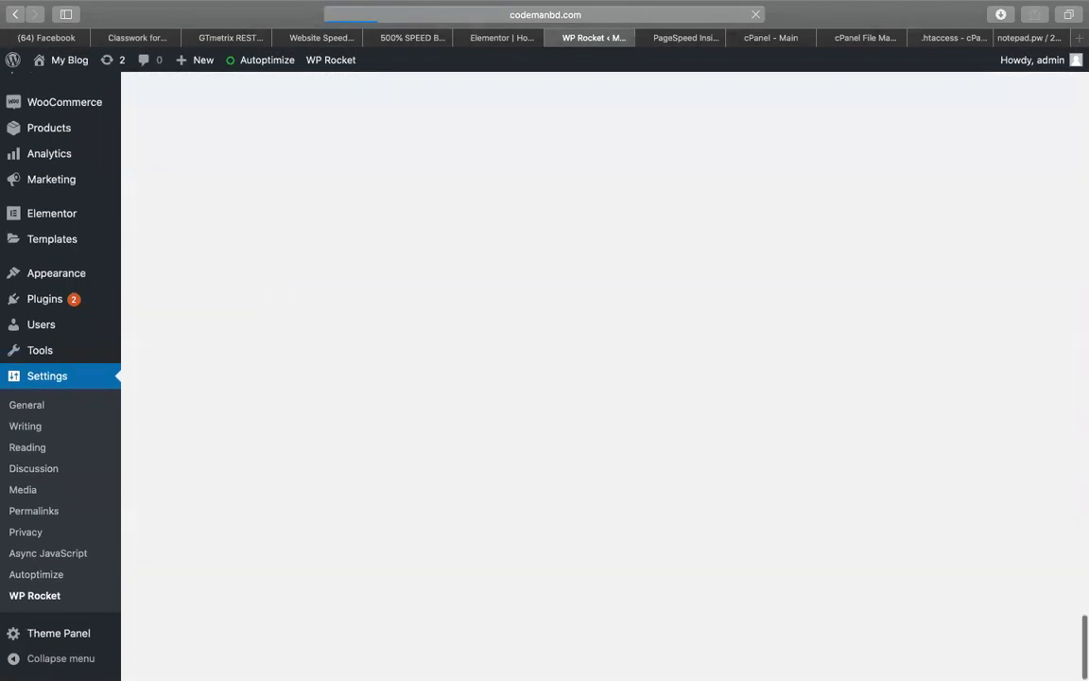
scroll(339, 464, up, 12)
scroll(339, 463, down, 15)
scroll(338, 463, up, 20)
scroll(339, 463, down, 20)
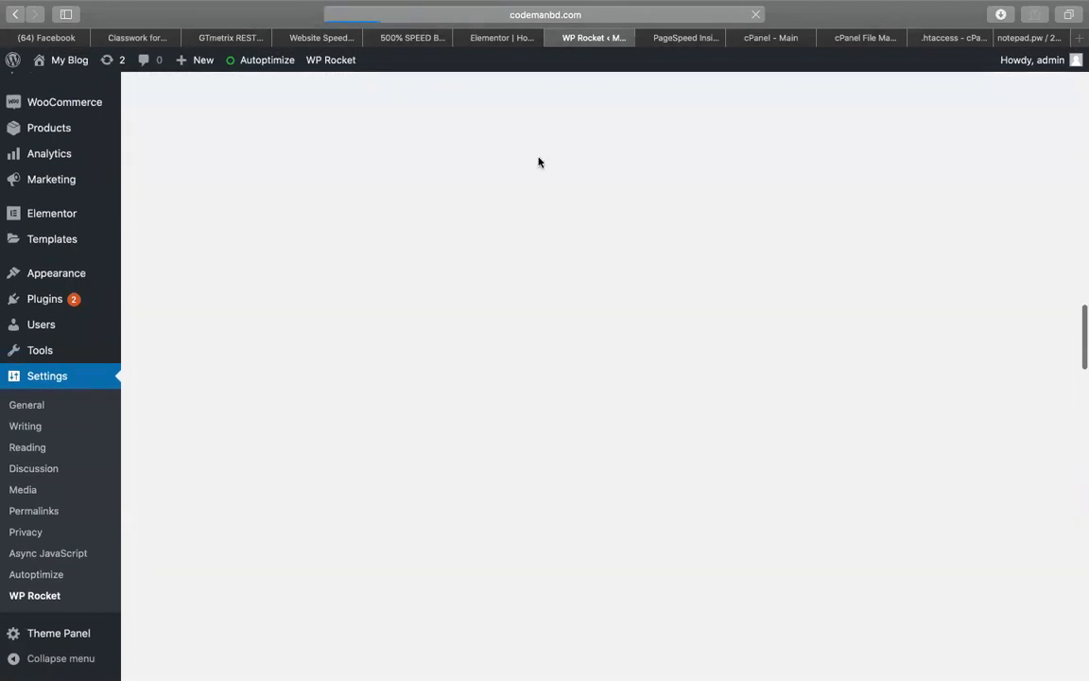
click(498, 38)
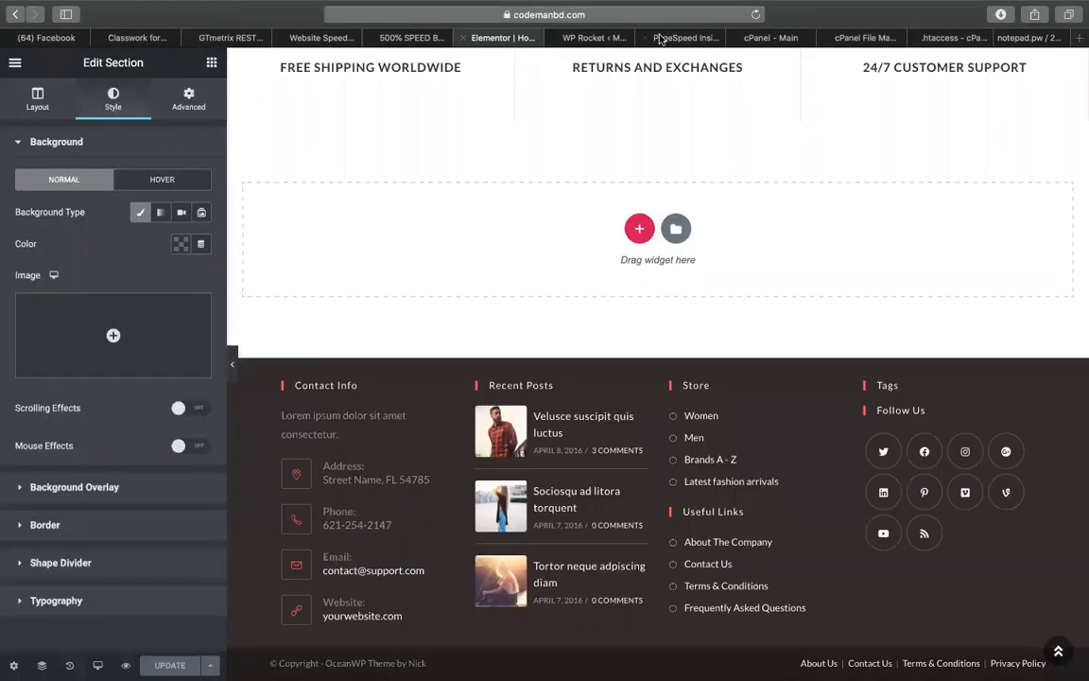
Rerun PageSpeed for the speedup site, then open the live homepage in a new tab and scroll through it
click(695, 37)
click(778, 138)
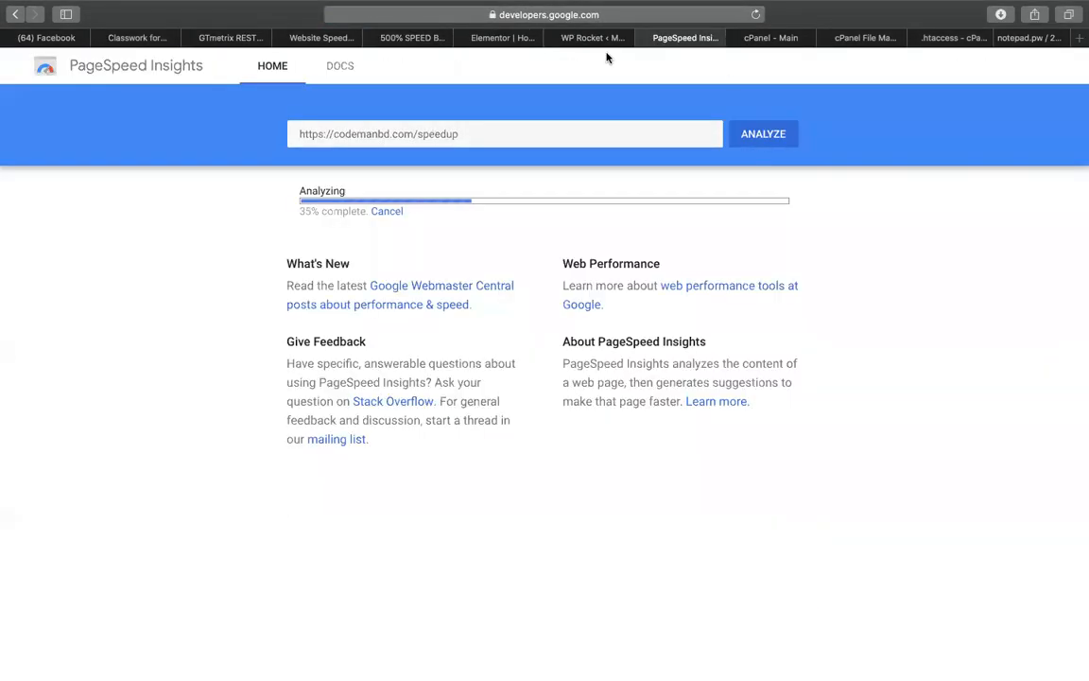
click(592, 38)
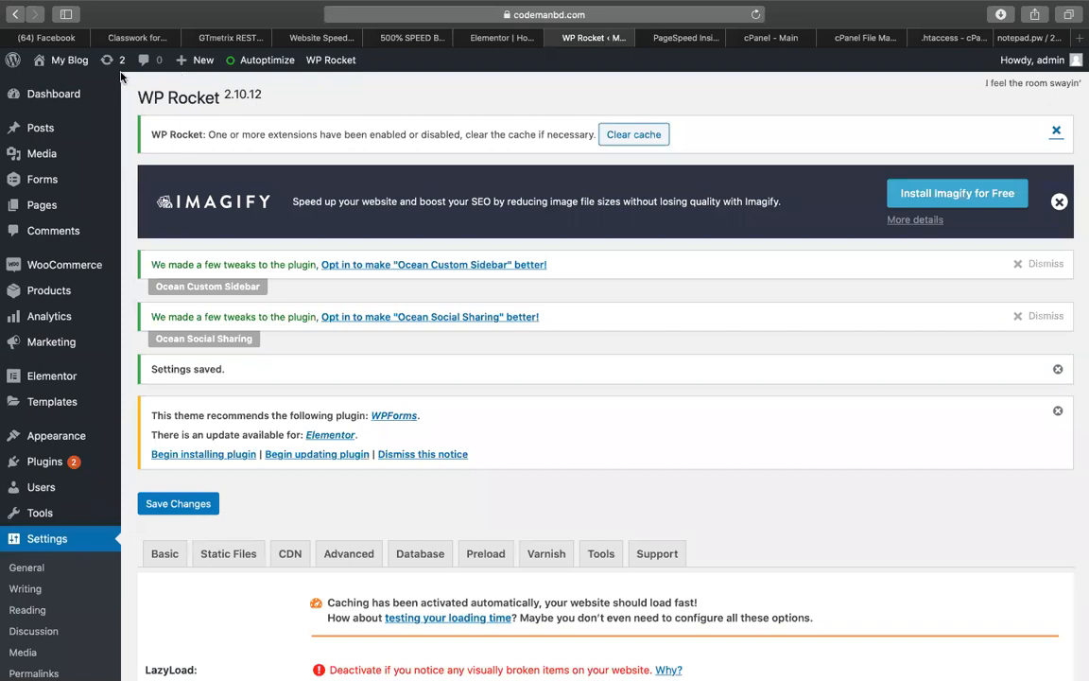
mouse_move(67, 59)
right_click(81, 79)
click(146, 100)
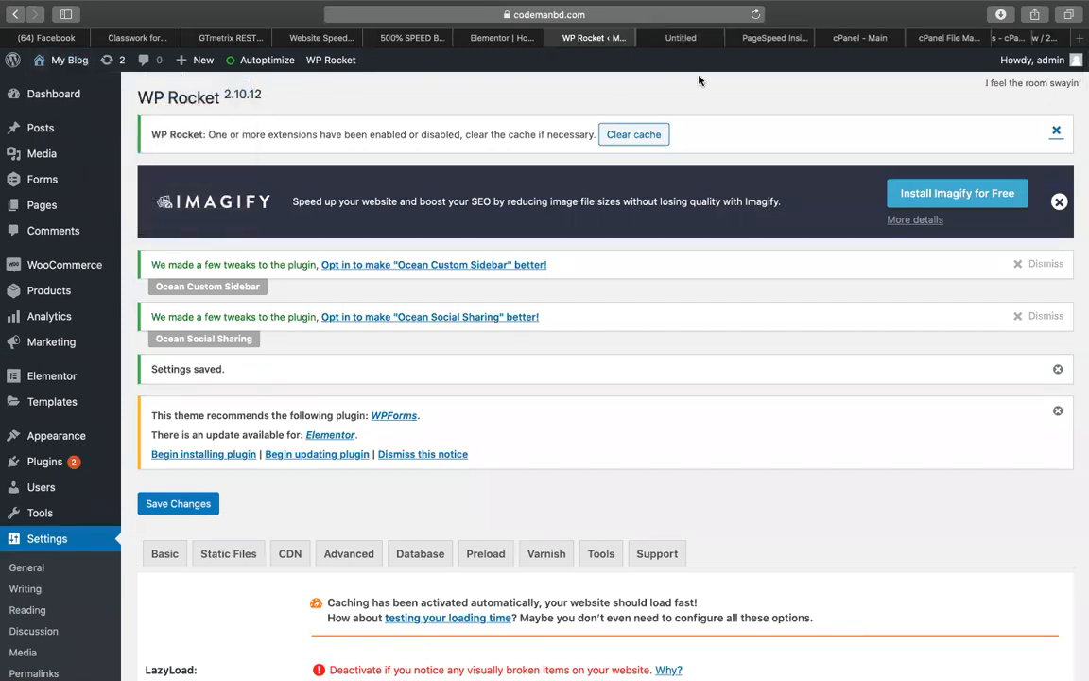
click(680, 38)
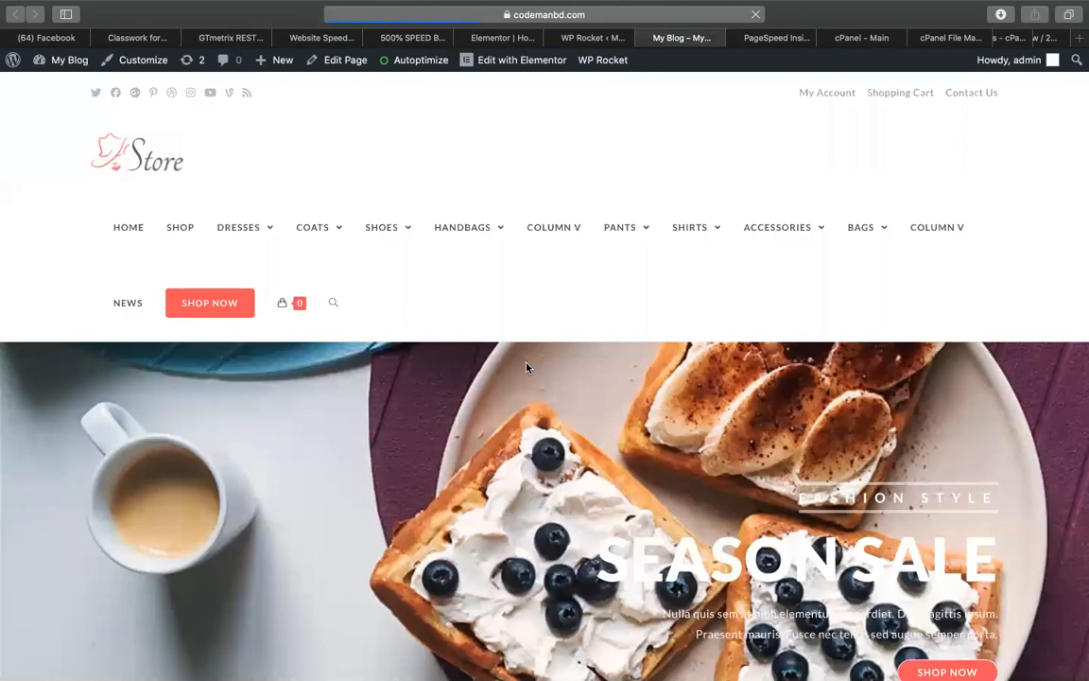
scroll(526, 367, down, 20)
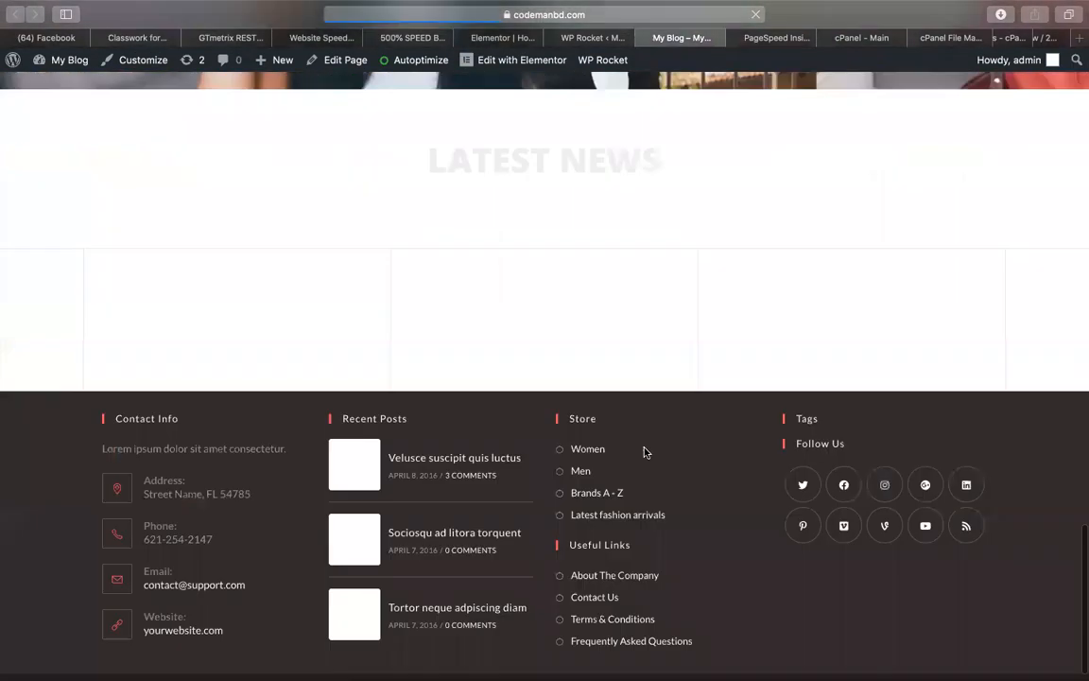
scroll(547, 374, up, 20)
scroll(546, 374, up, 15)
scroll(547, 374, down, 20)
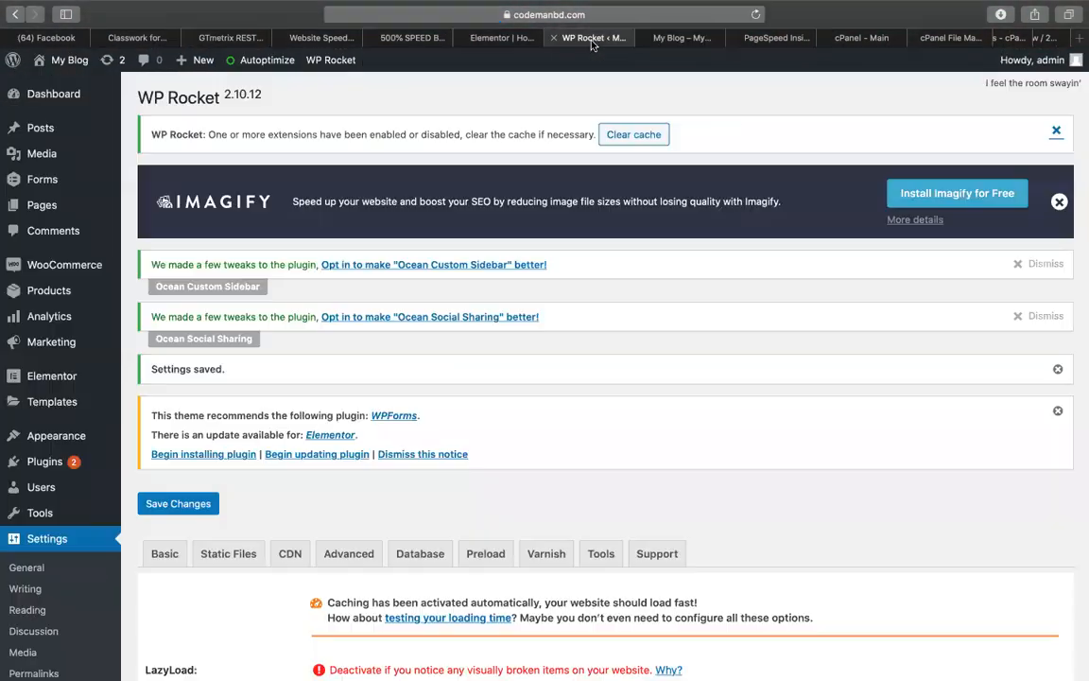
Check PageSpeed Insights' desktop score, now 68, and return to WP Rocket
click(586, 38)
click(751, 37)
click(162, 199)
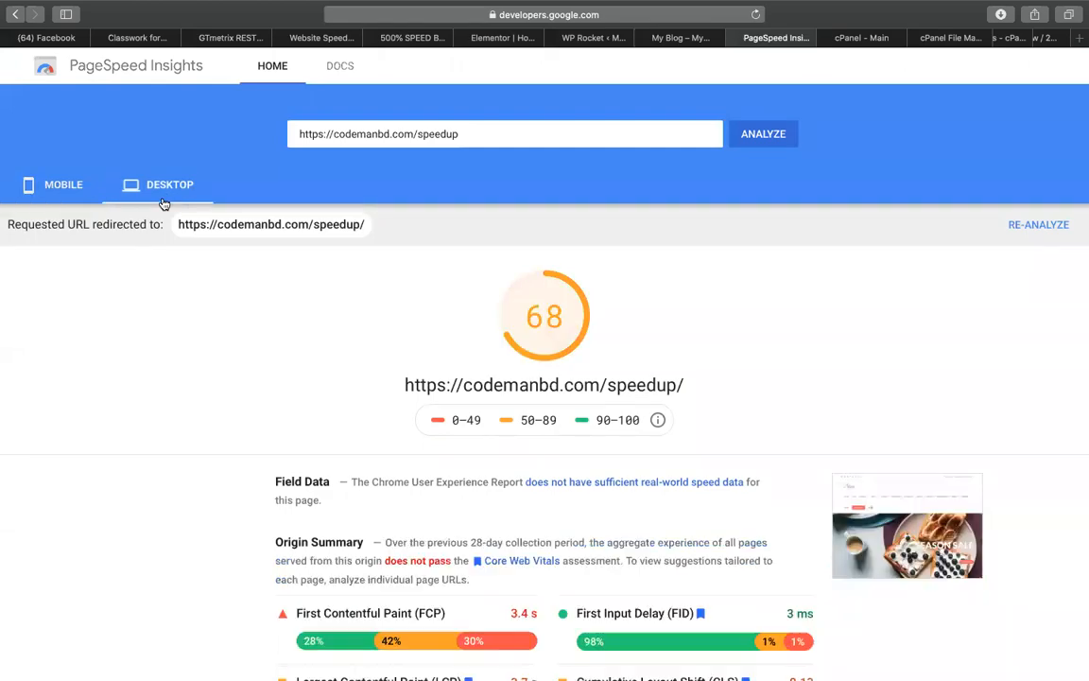
click(674, 40)
click(602, 41)
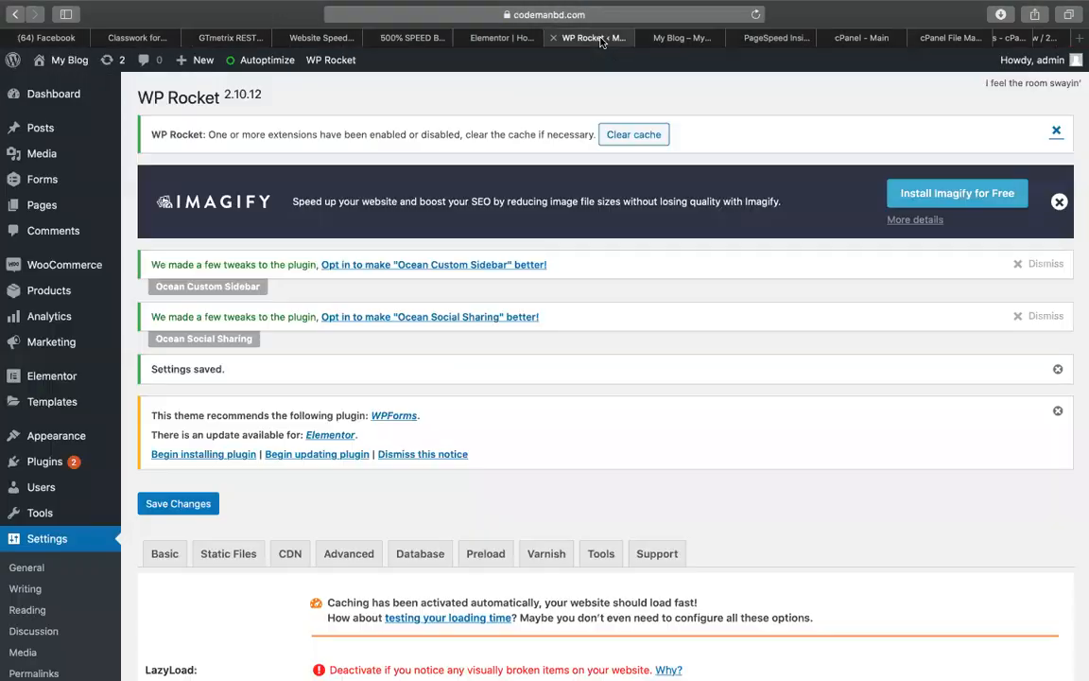
Enable async CSS loading, deferred JS, and combining all CSS and JavaScript in WP Rocket, then save
scroll(285, 503, down, 15)
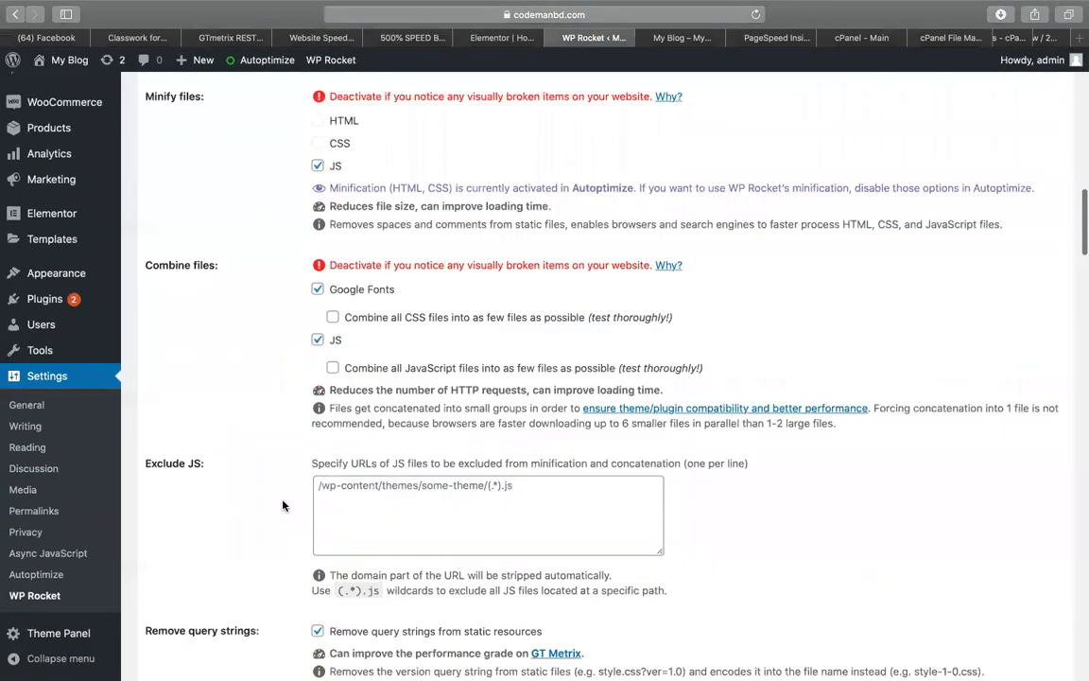
scroll(285, 504, down, 4)
scroll(284, 505, down, 1)
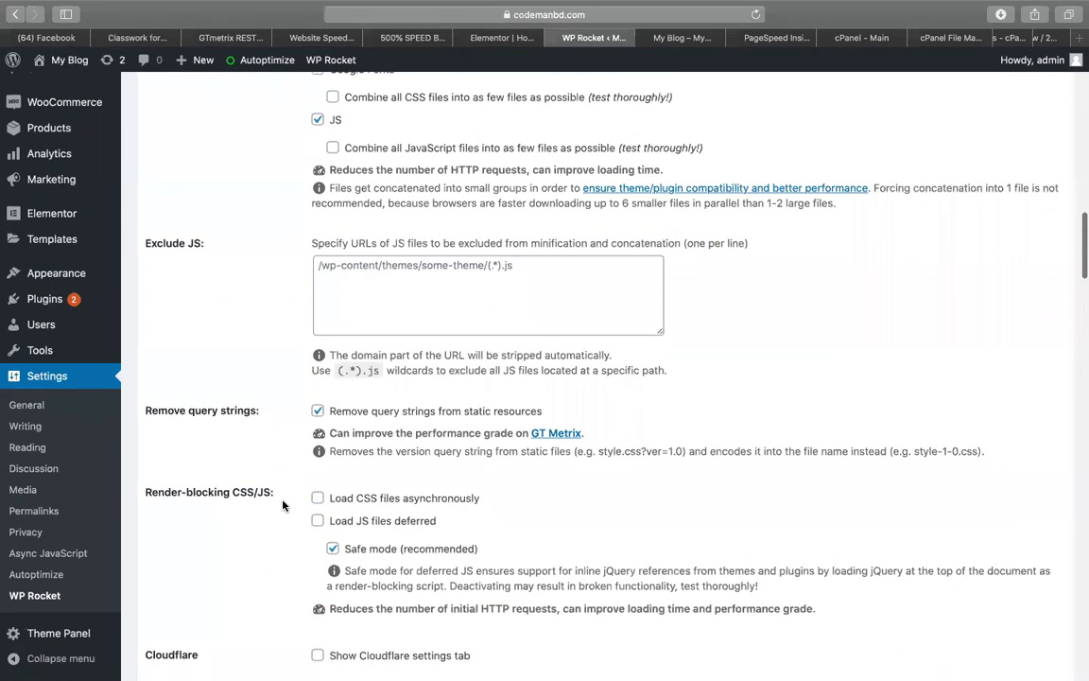
drag(143, 490, 269, 493)
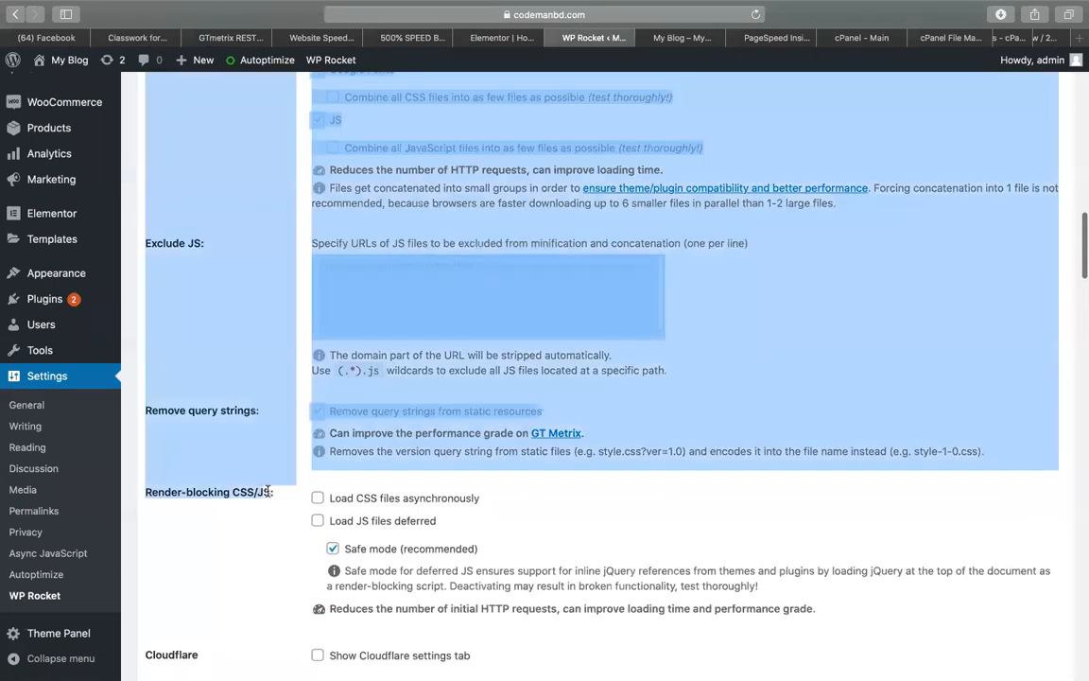
click(298, 500)
click(316, 500)
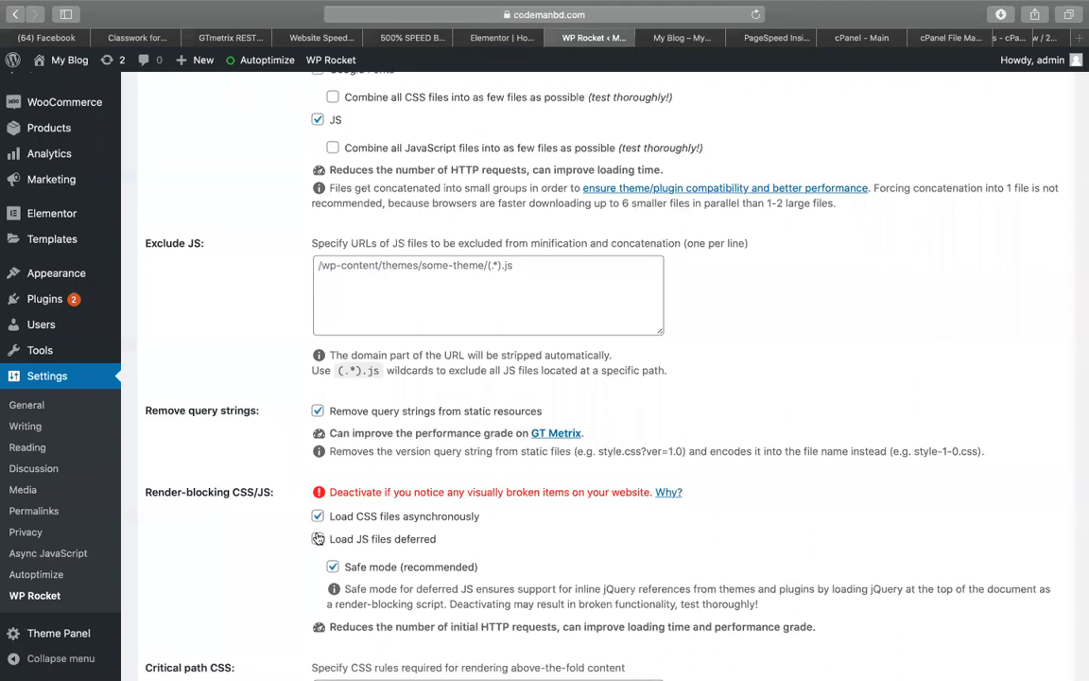
scroll(387, 271, up, 1)
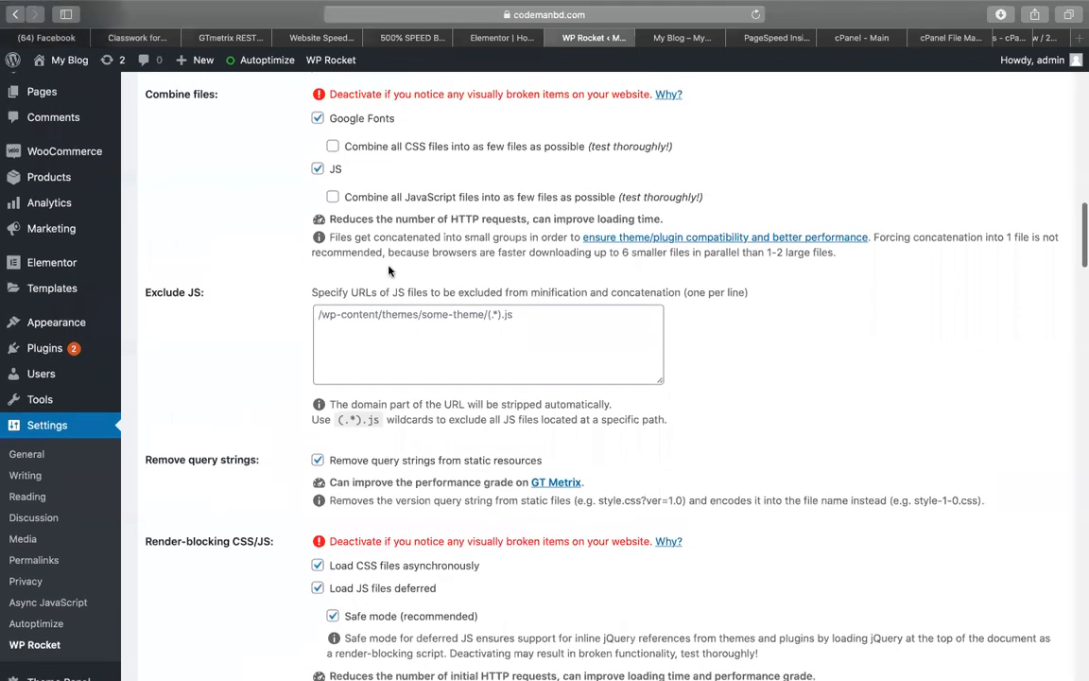
click(333, 146)
click(333, 199)
scroll(335, 206, up, 4)
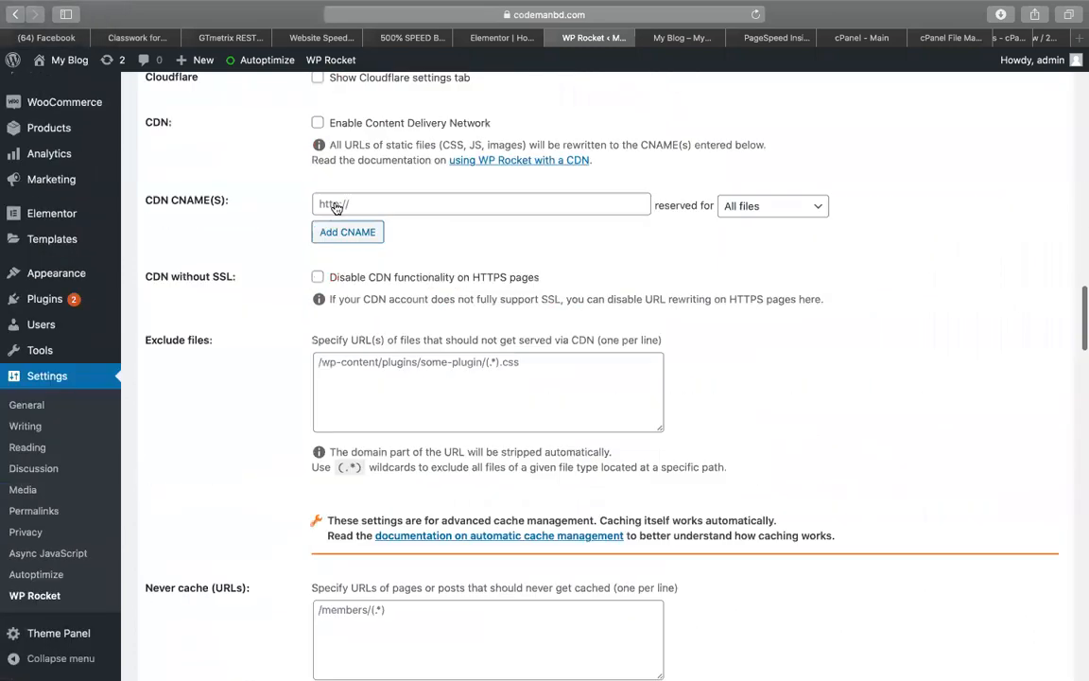
scroll(335, 206, down, 20)
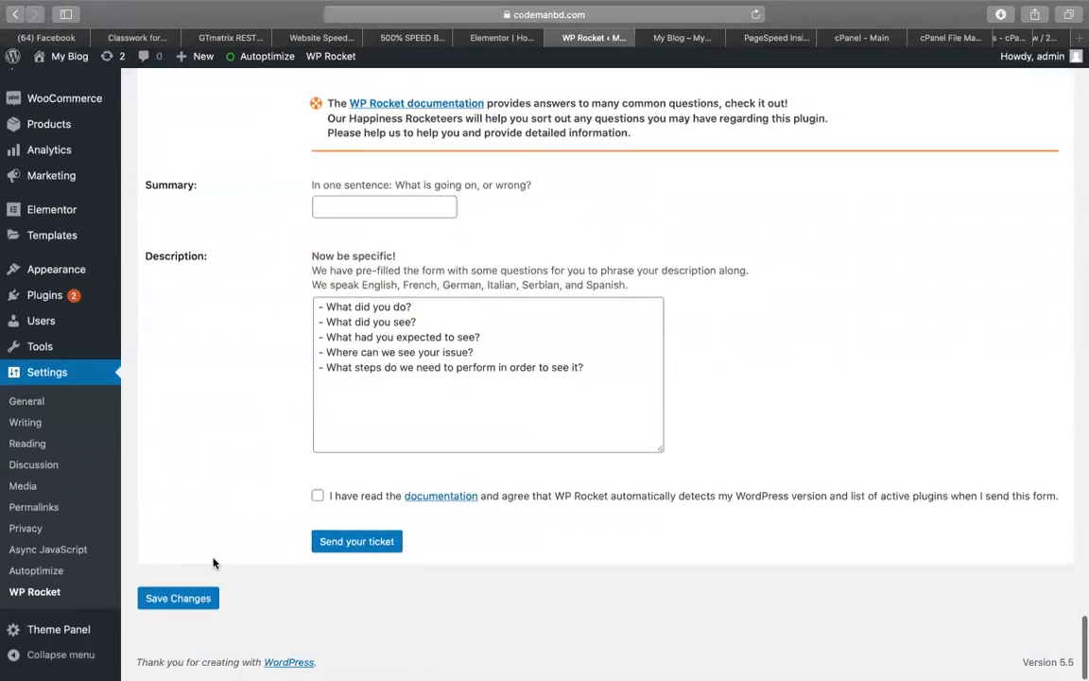
click(180, 598)
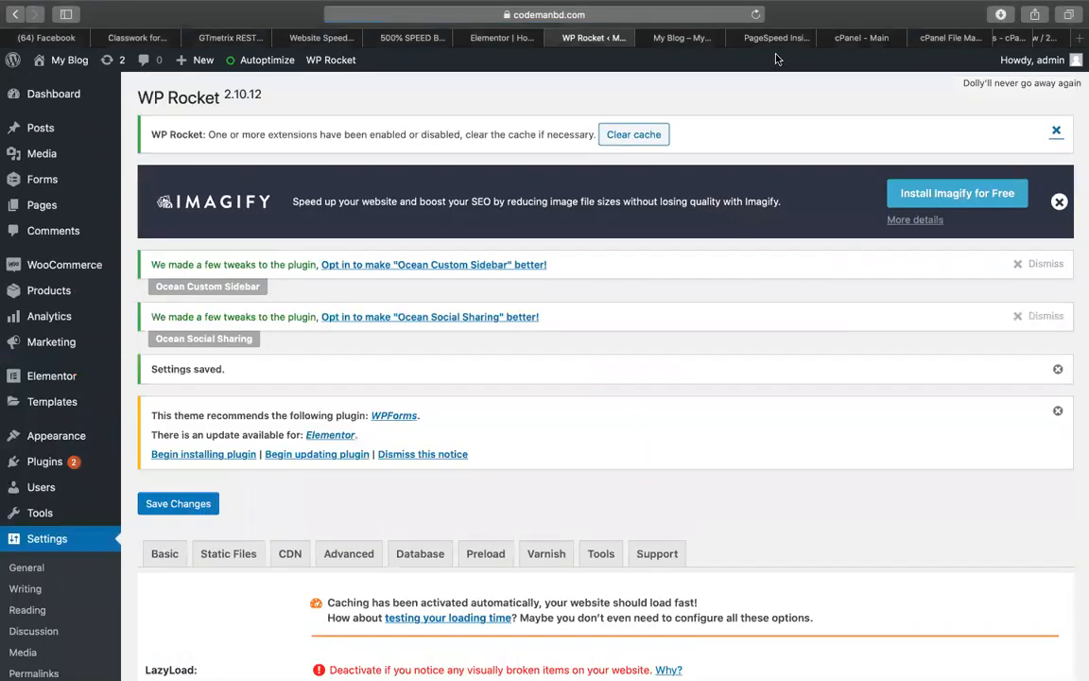
Bring up the live Store homepage and scroll it down to Latest News and the footer
click(776, 38)
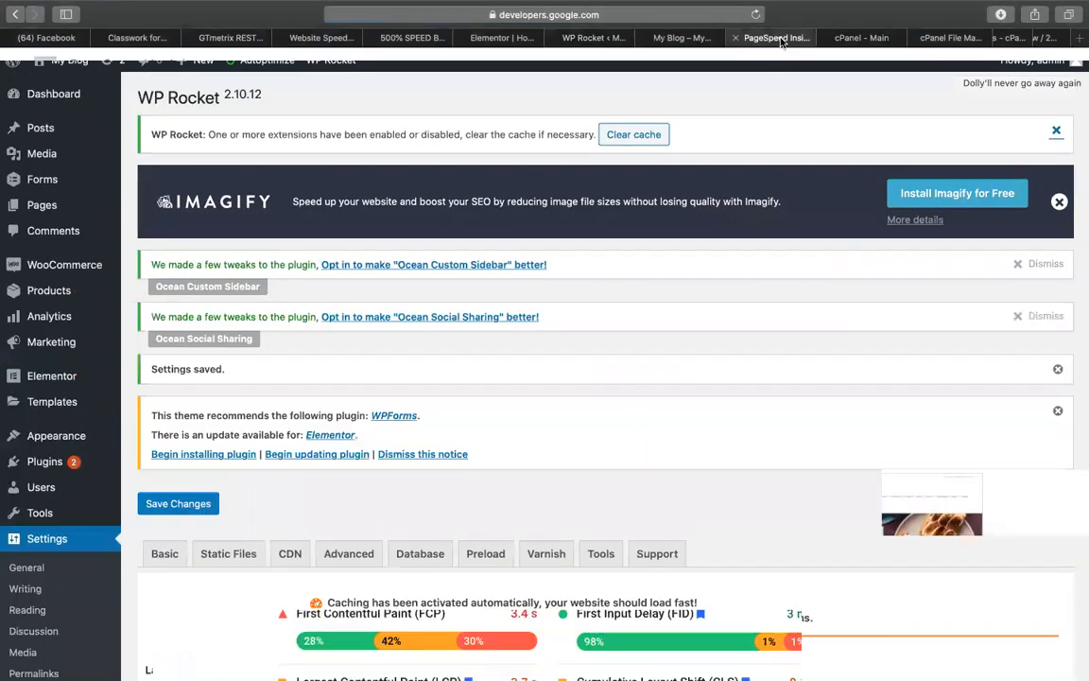
click(797, 140)
click(594, 38)
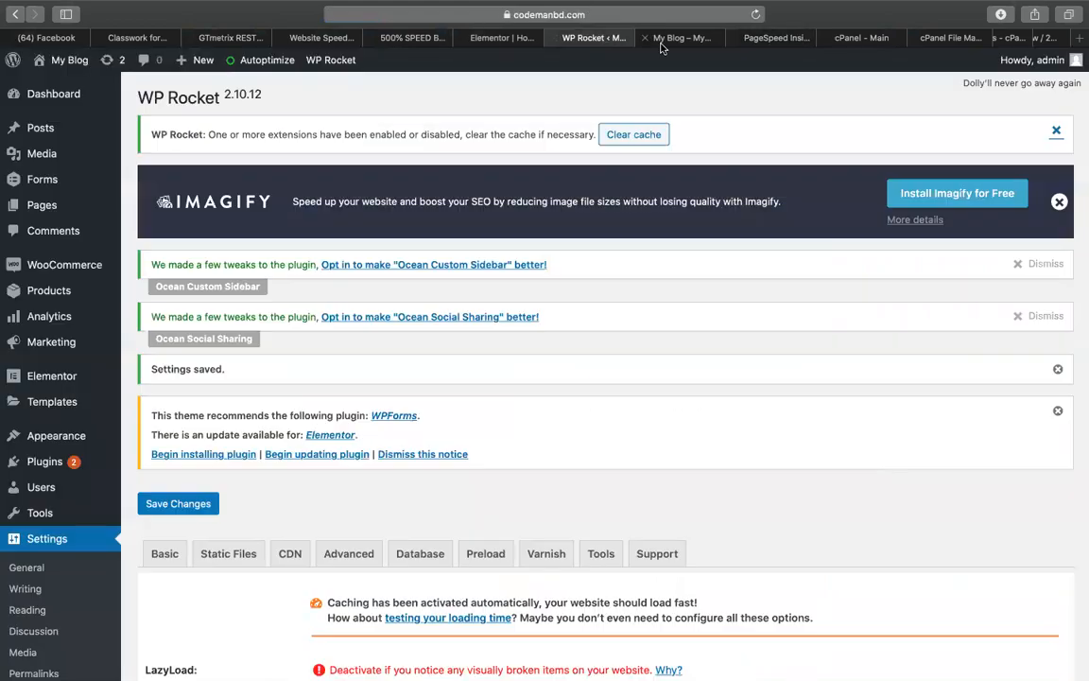
click(681, 37)
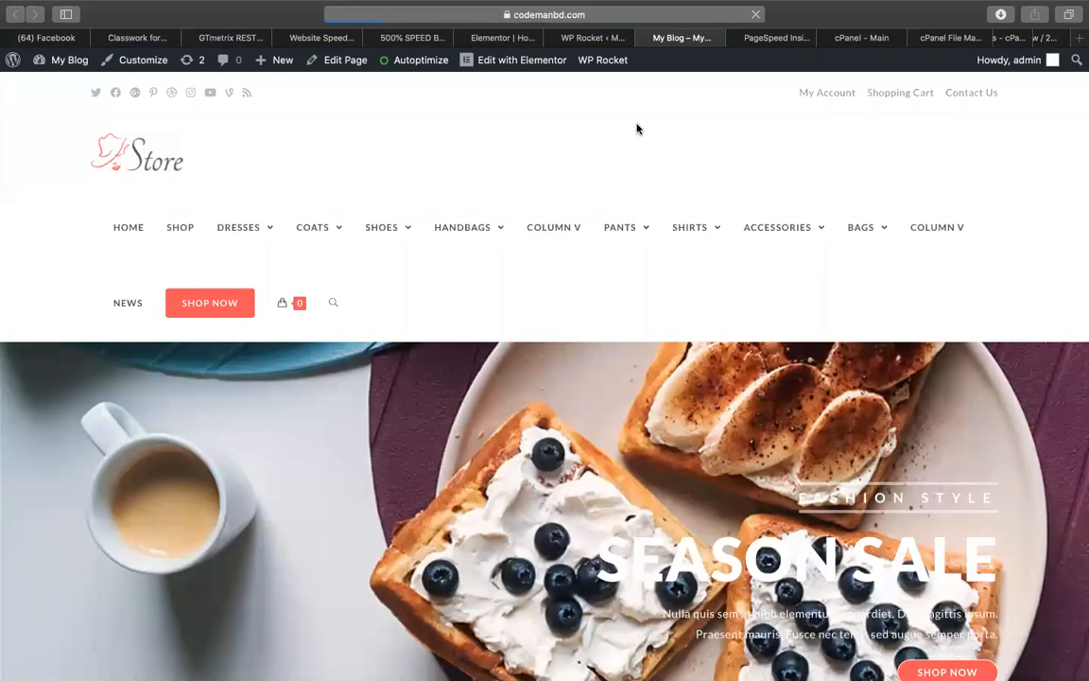
scroll(430, 365, down, 15)
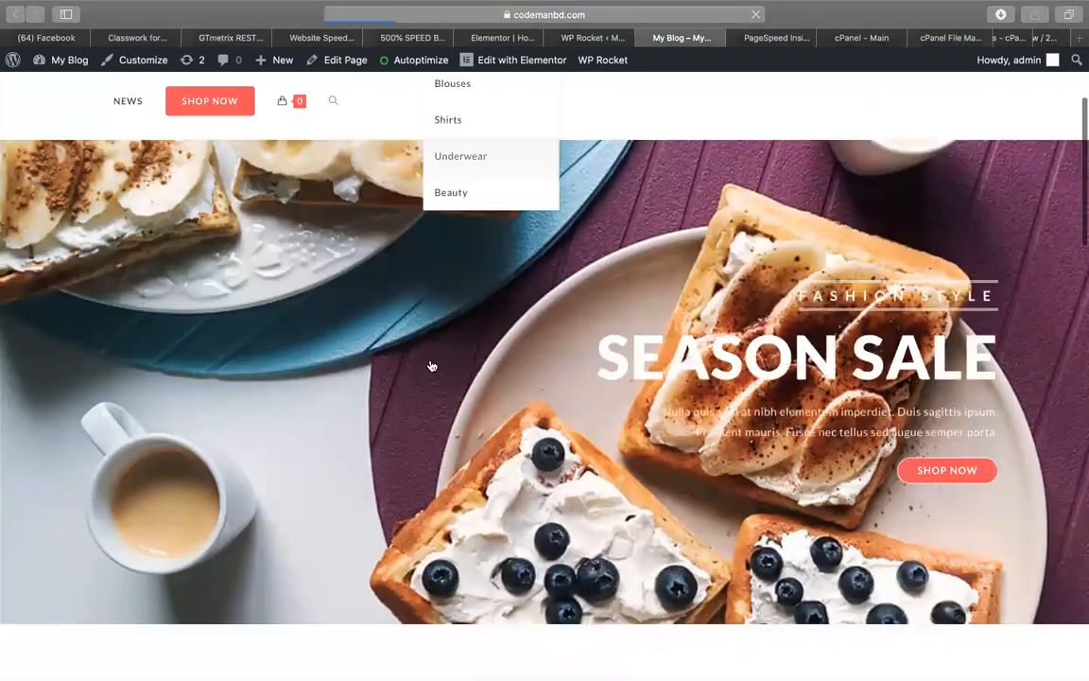
scroll(673, 409, down, 7)
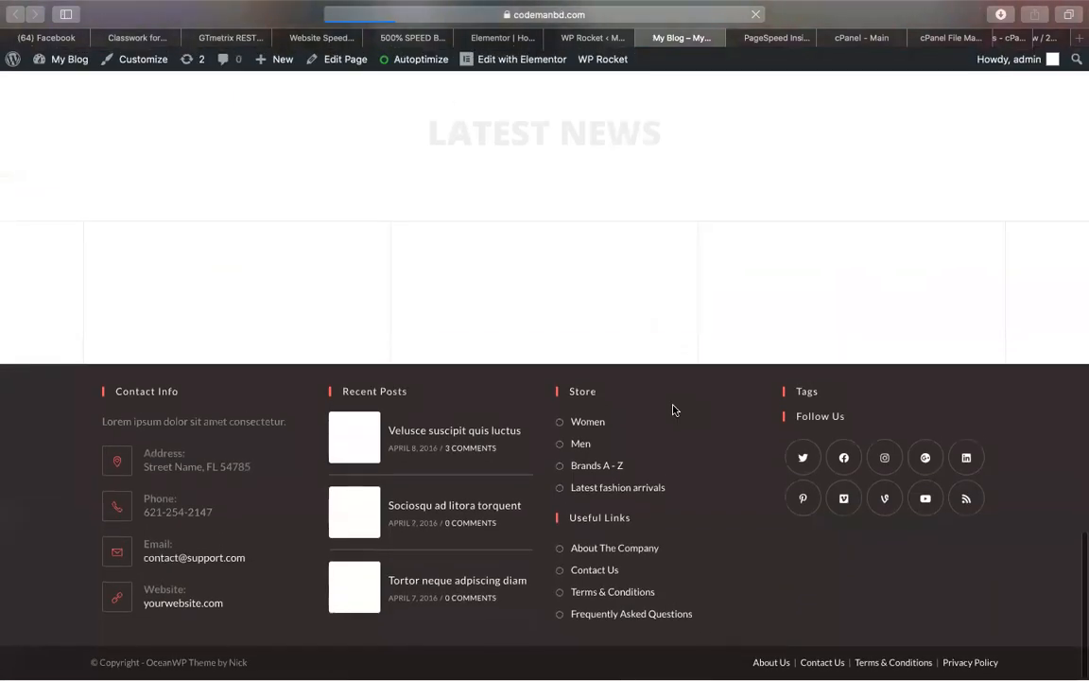
scroll(673, 409, up, 5)
scroll(673, 409, down, 5)
scroll(406, 246, up, 3)
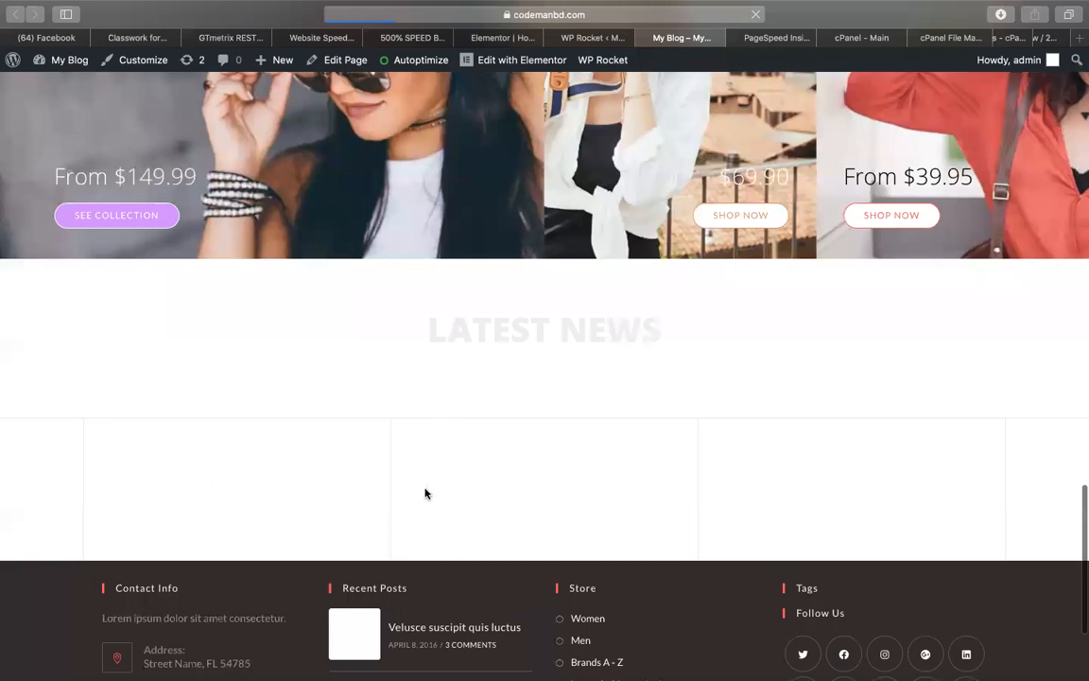
scroll(630, 390, up, 10)
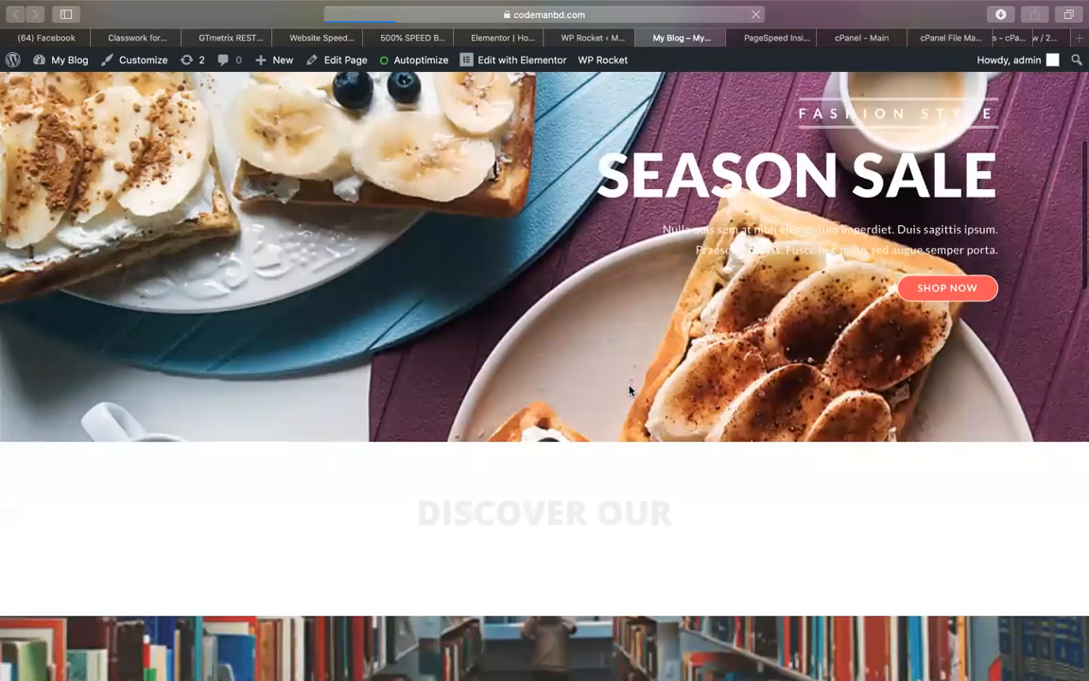
scroll(630, 389, down, 6)
scroll(630, 389, down, 5)
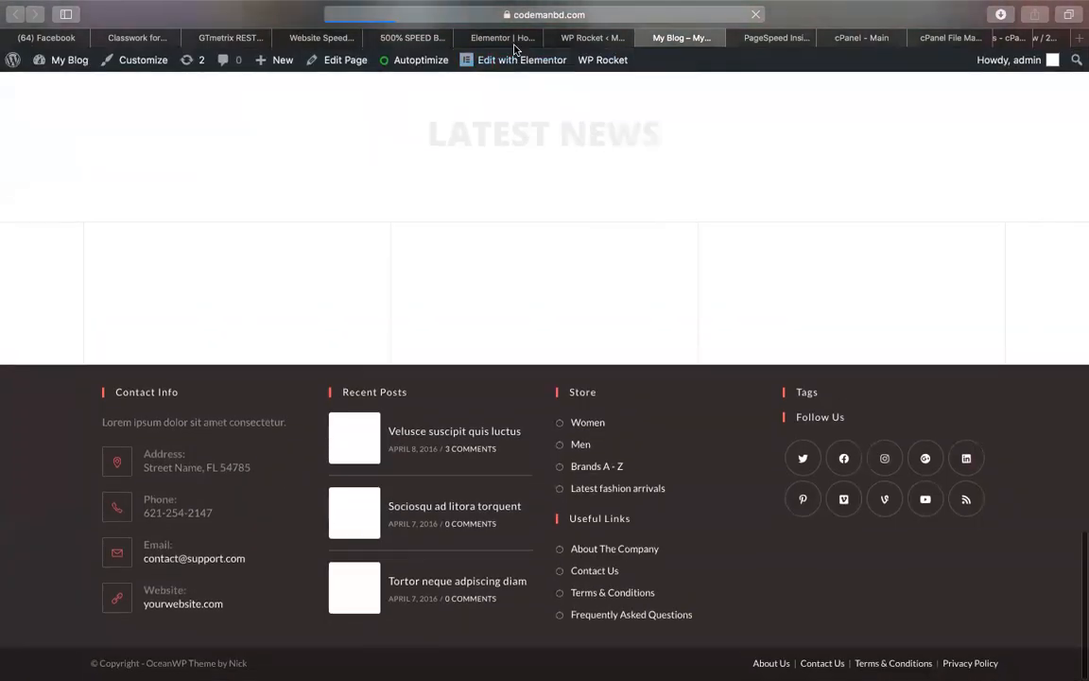
click(501, 37)
Scroll through the saved WP Rocket settings to review them
click(564, 40)
scroll(284, 456, down, 10)
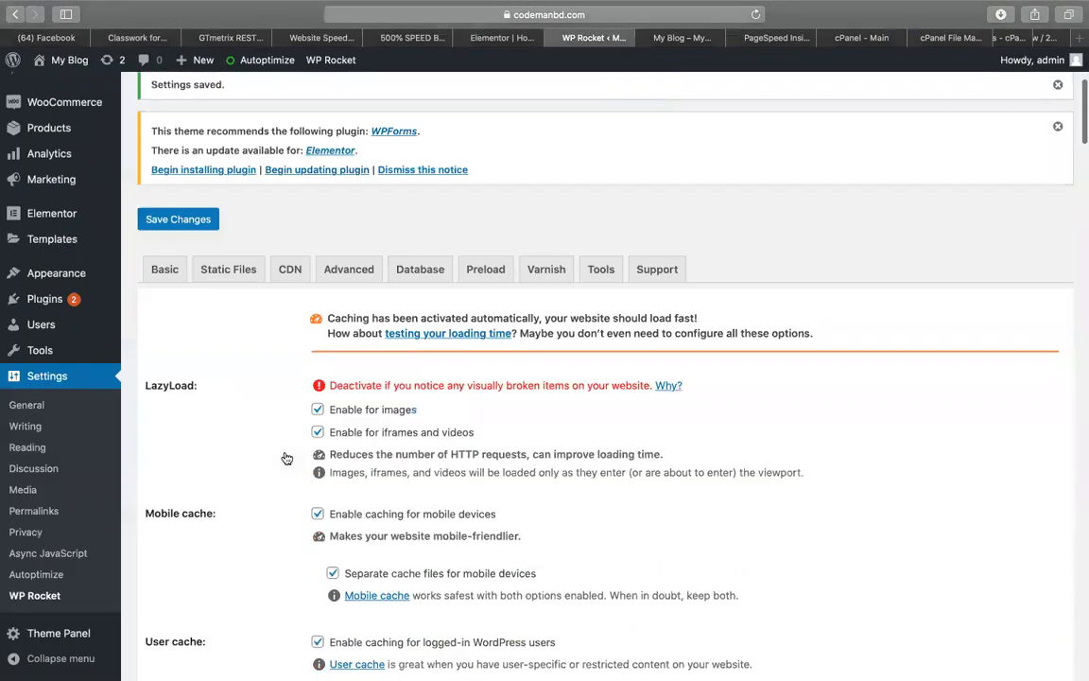
scroll(284, 457, up, 1)
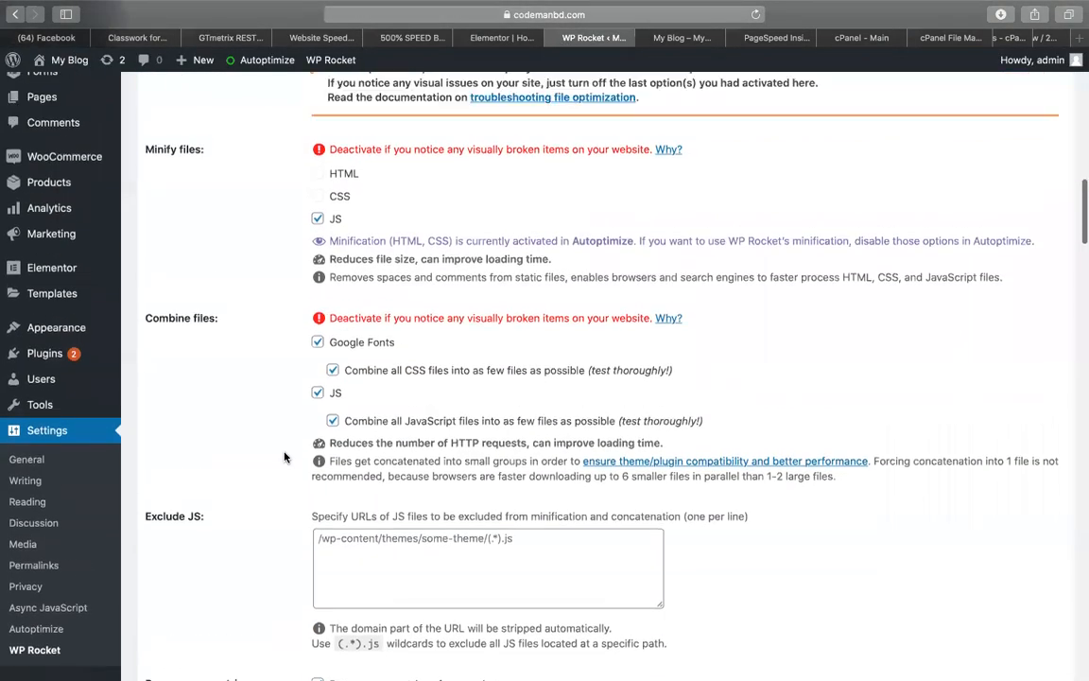
scroll(284, 457, down, 15)
scroll(284, 457, down, 15)
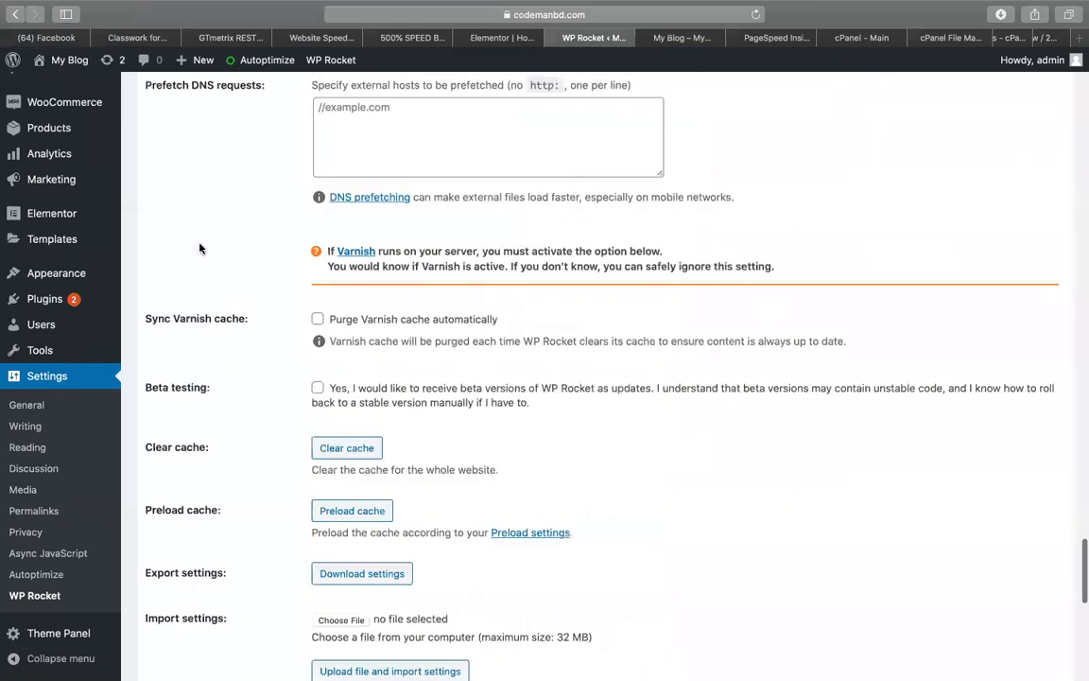
mouse_move(285, 67)
scroll(23, 615, down, 5)
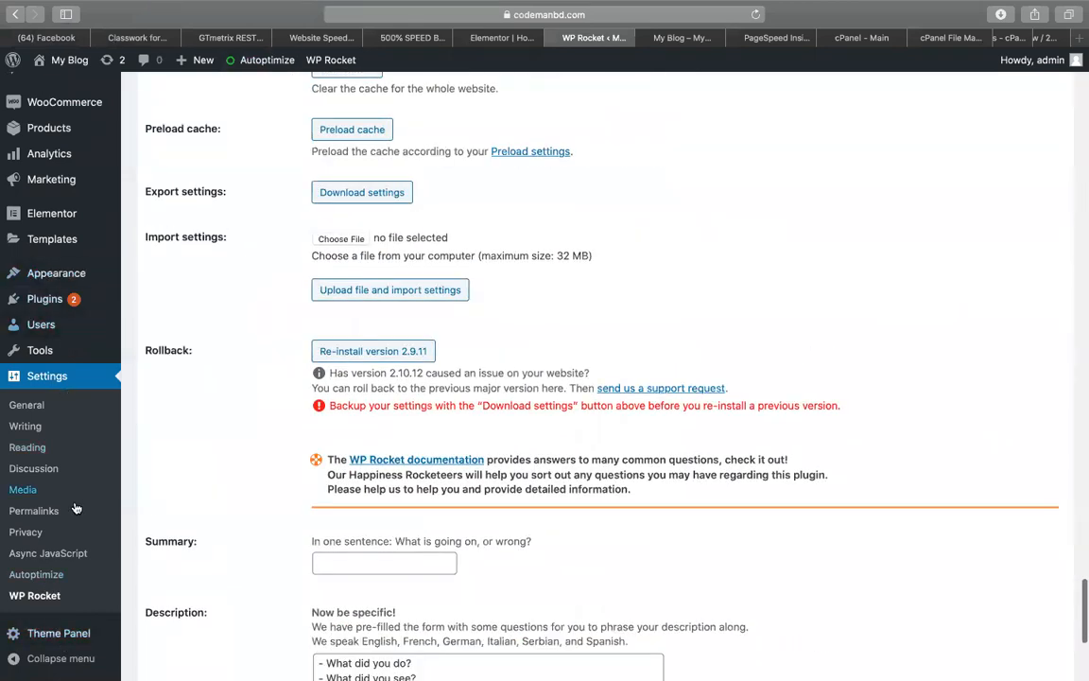
Turn on Optimize JavaScript Code in Autoptimize, save, and view PageSpeed's desktop score of 73
click(45, 577)
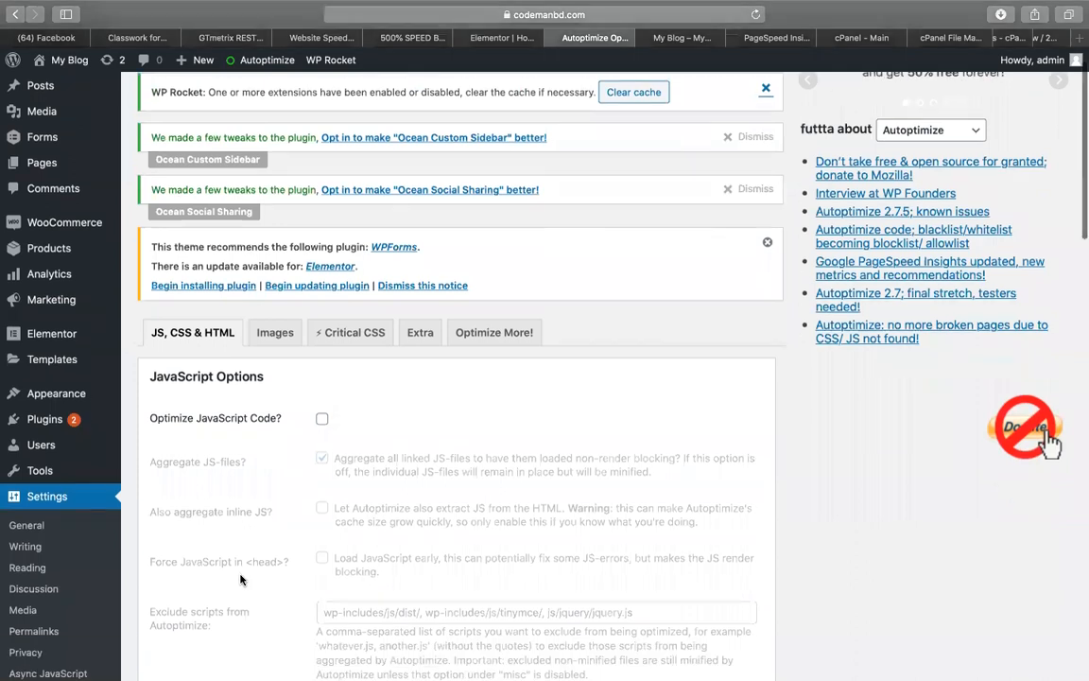
scroll(332, 206, down, 3)
click(322, 290)
scroll(533, 413, down, 15)
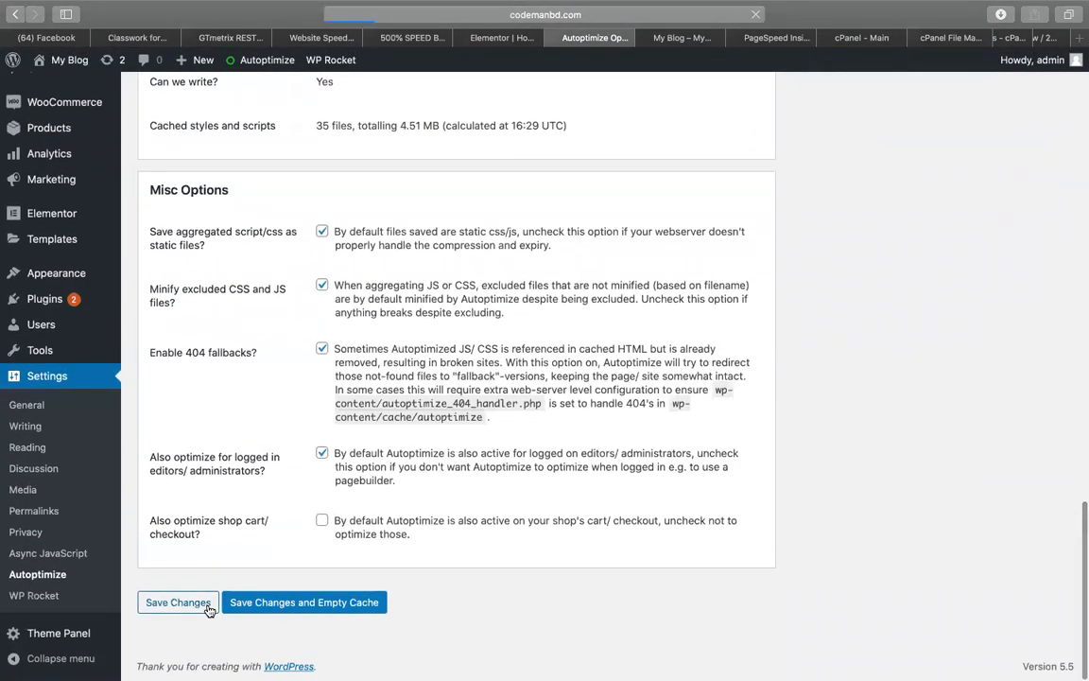
click(271, 601)
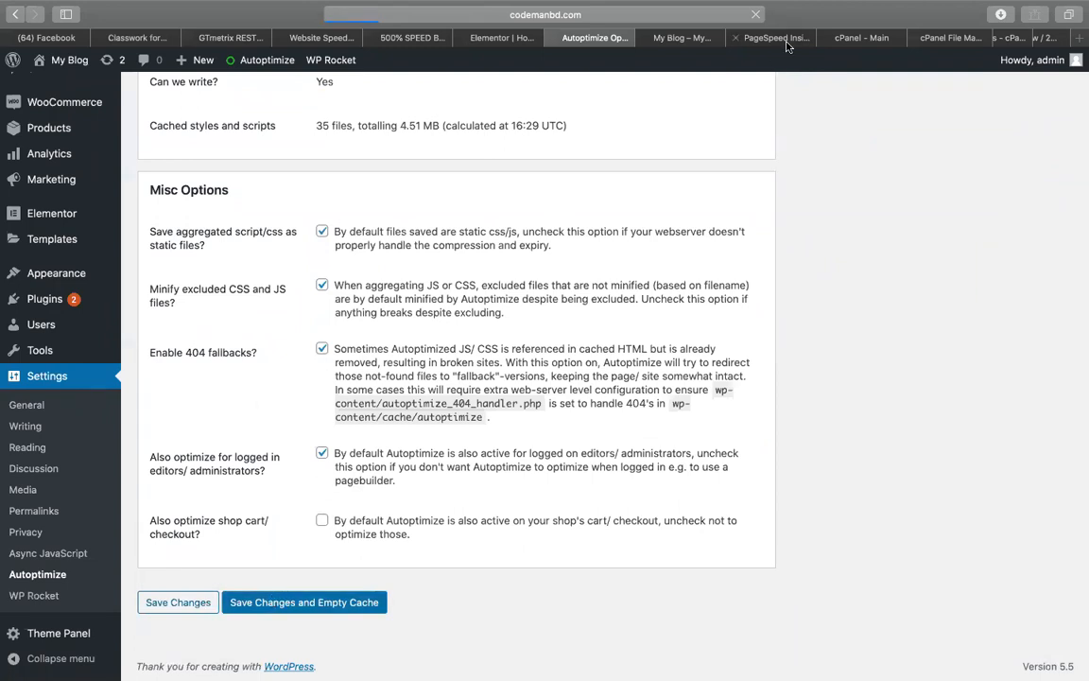
click(732, 40)
click(165, 184)
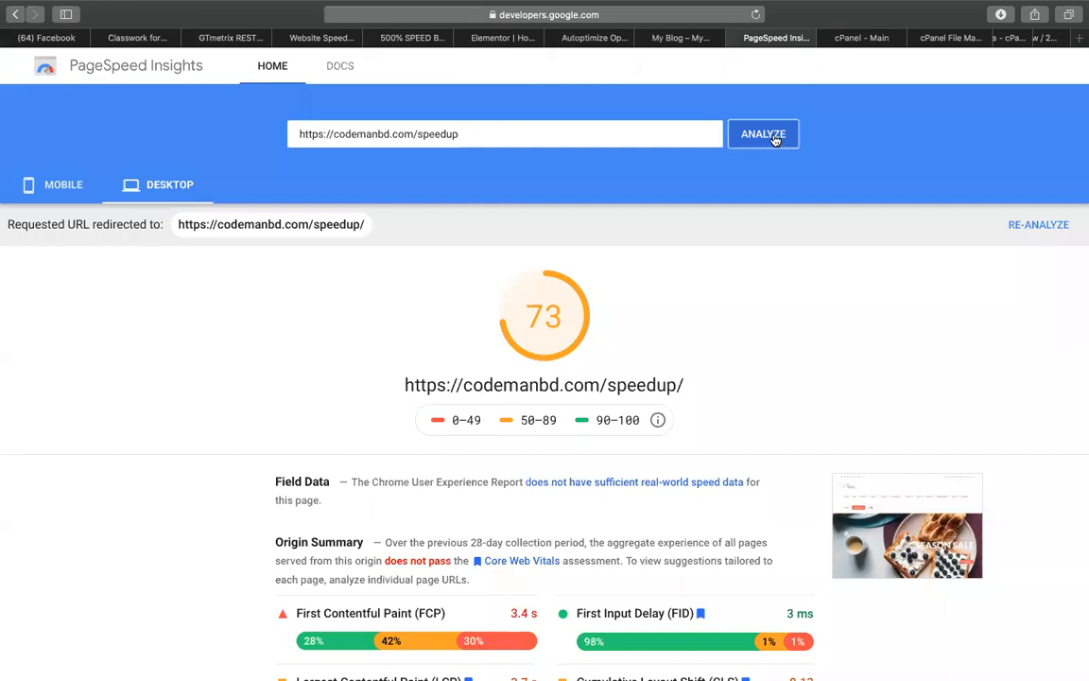
Re-run the PageSpeed analysis and scroll the live Store homepage while it runs
click(773, 138)
click(678, 37)
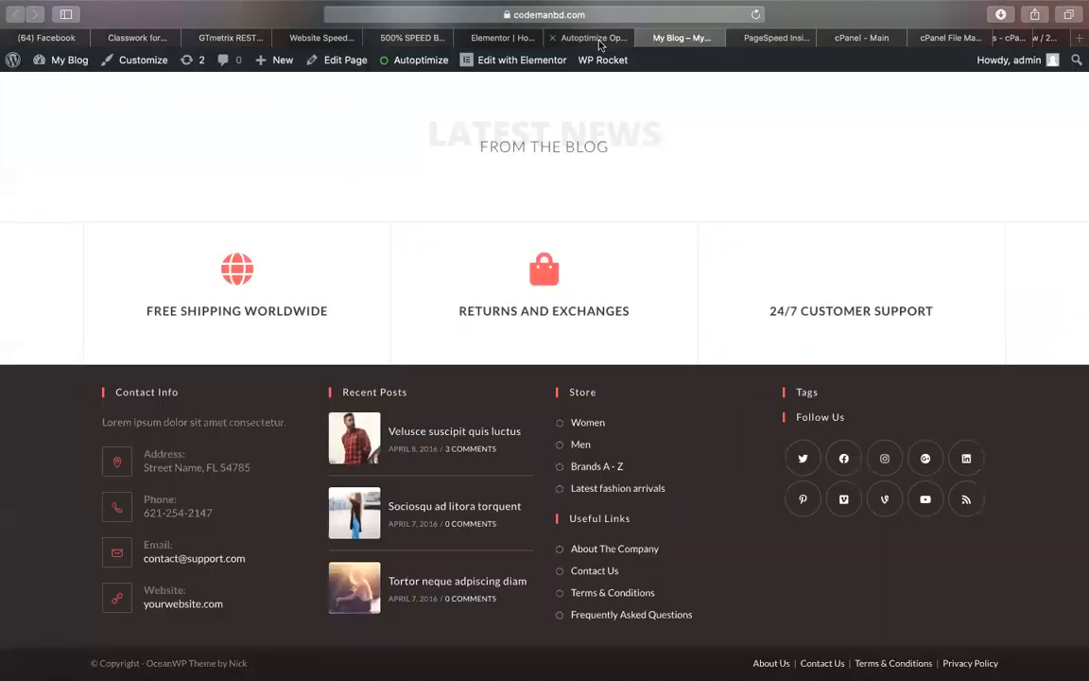
scroll(501, 231, up, 10)
scroll(501, 231, up, 5)
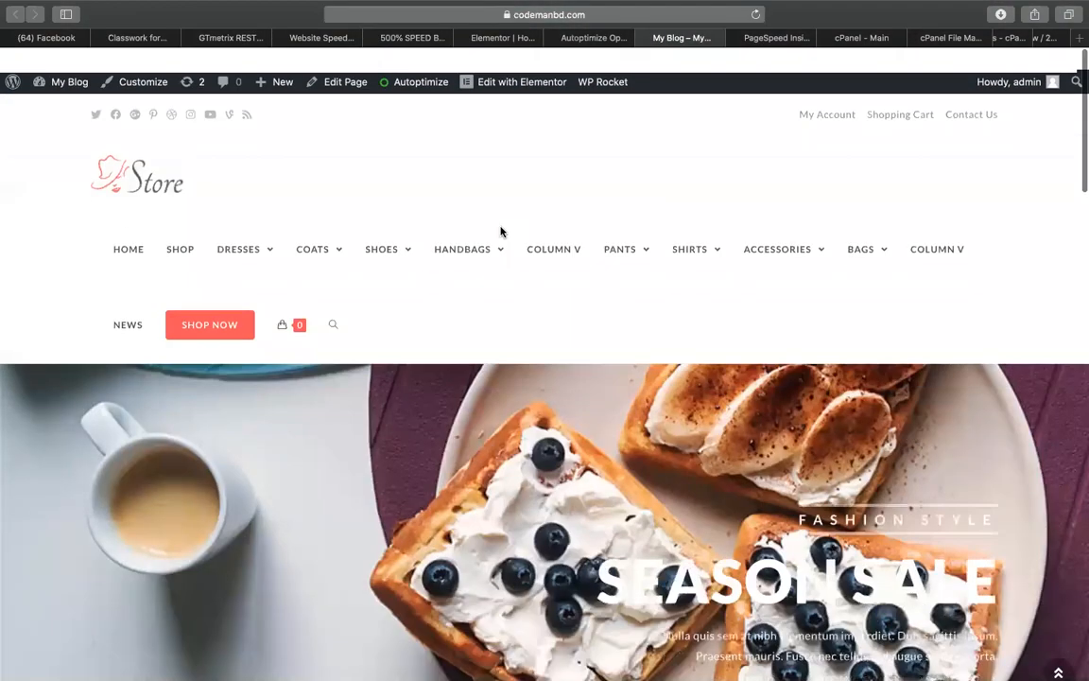
click(775, 38)
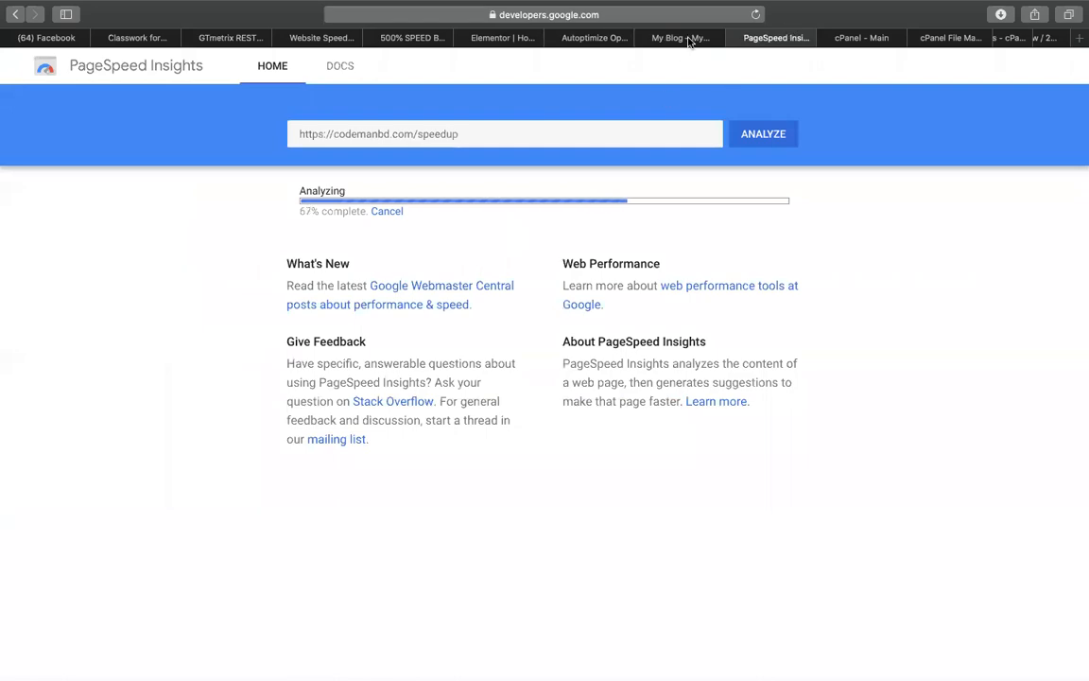
click(689, 39)
scroll(383, 470, down, 15)
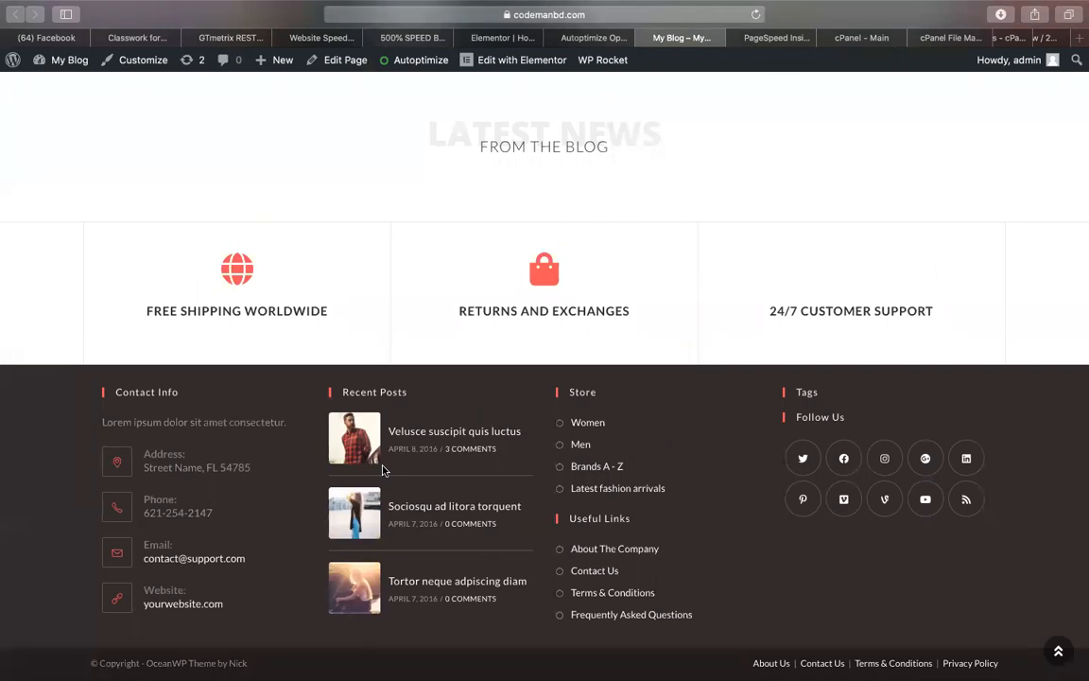
scroll(383, 470, up, 10)
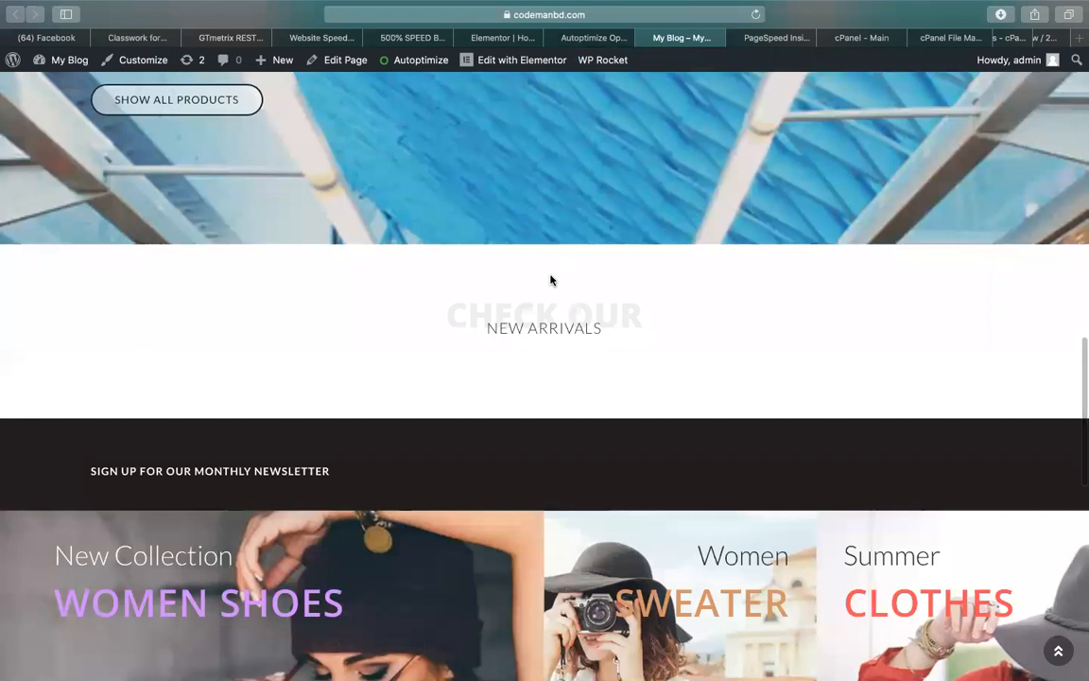
scroll(551, 280, up, 3)
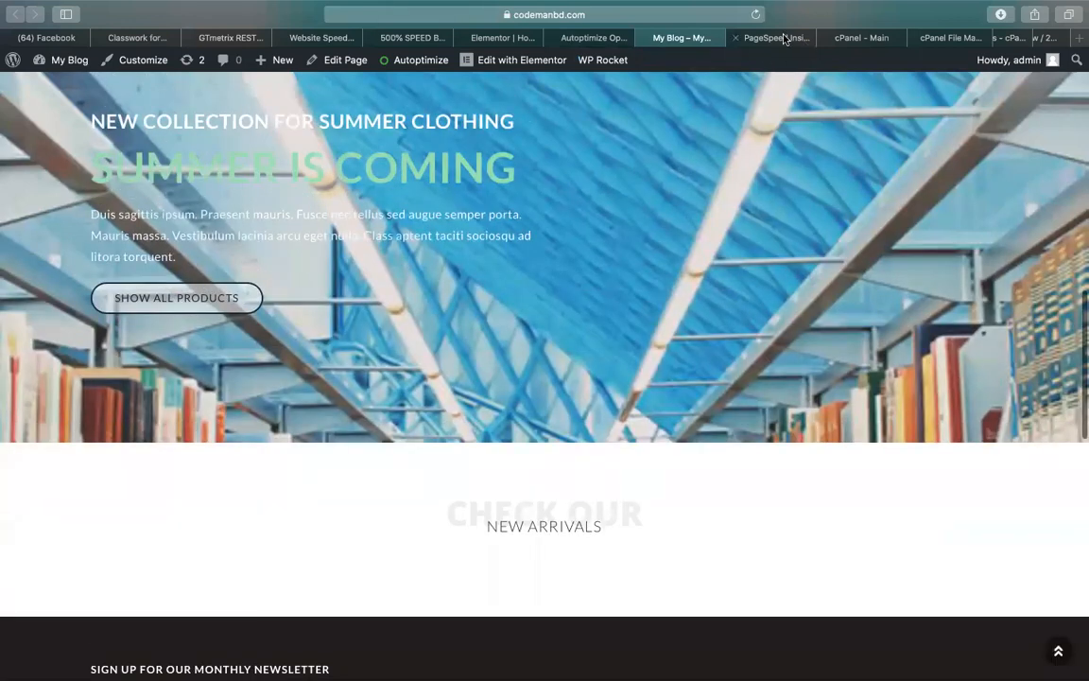
Add 'risk(render block) - enable' in B39 and 'risk(js) - enable' in B40 under WP Rocket
click(383, 36)
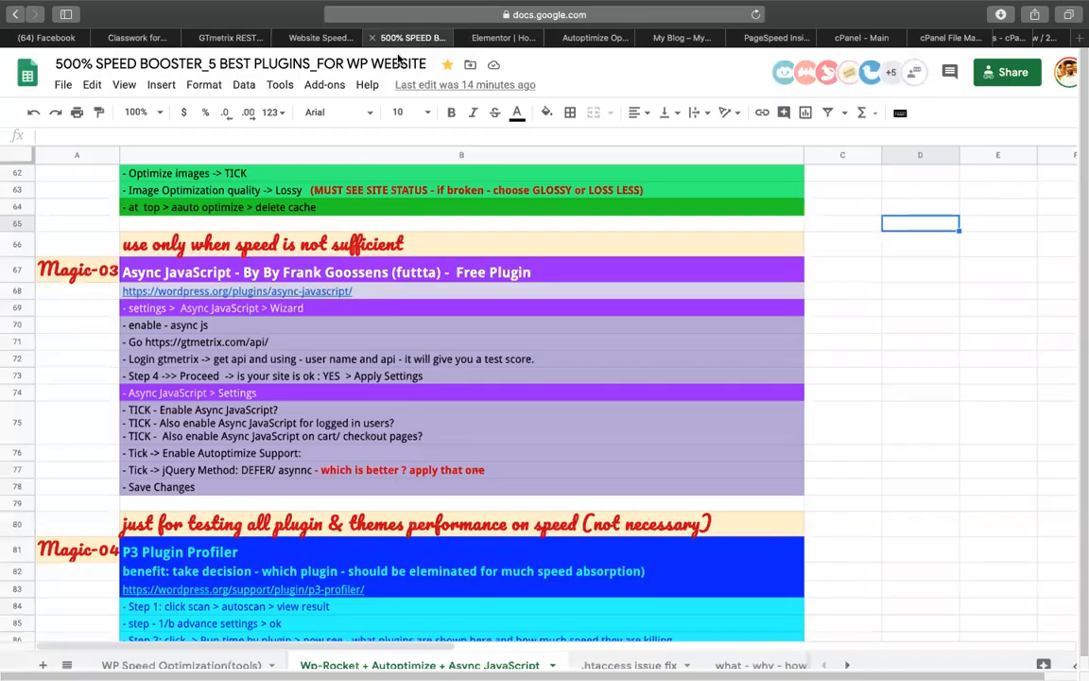
scroll(320, 427, up, 10)
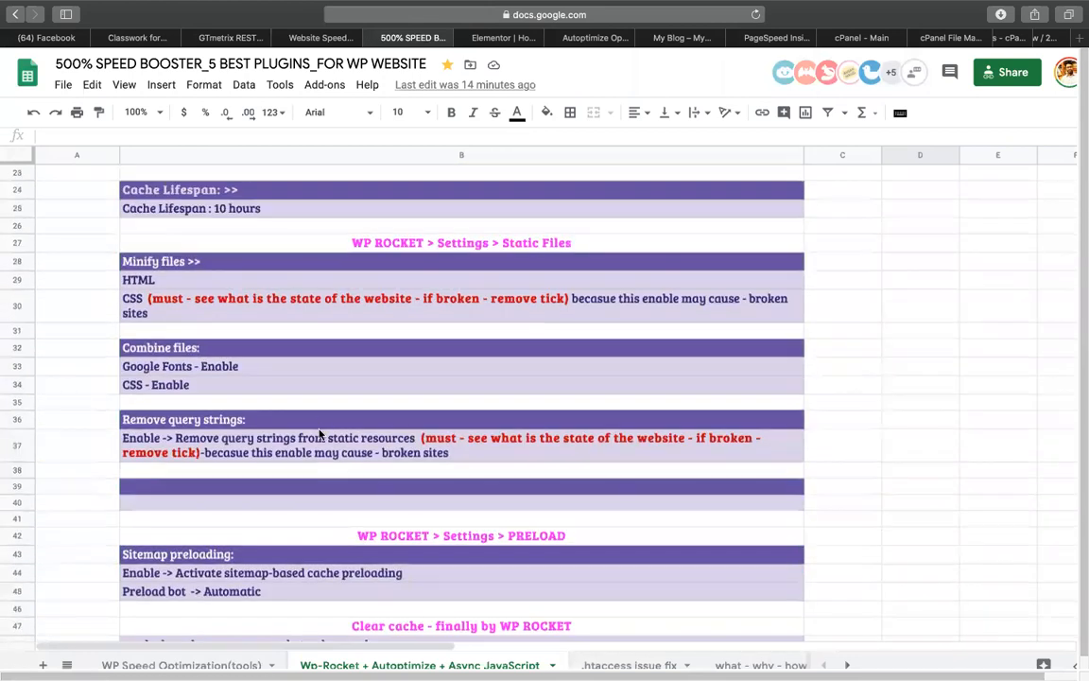
scroll(320, 434, down, 3)
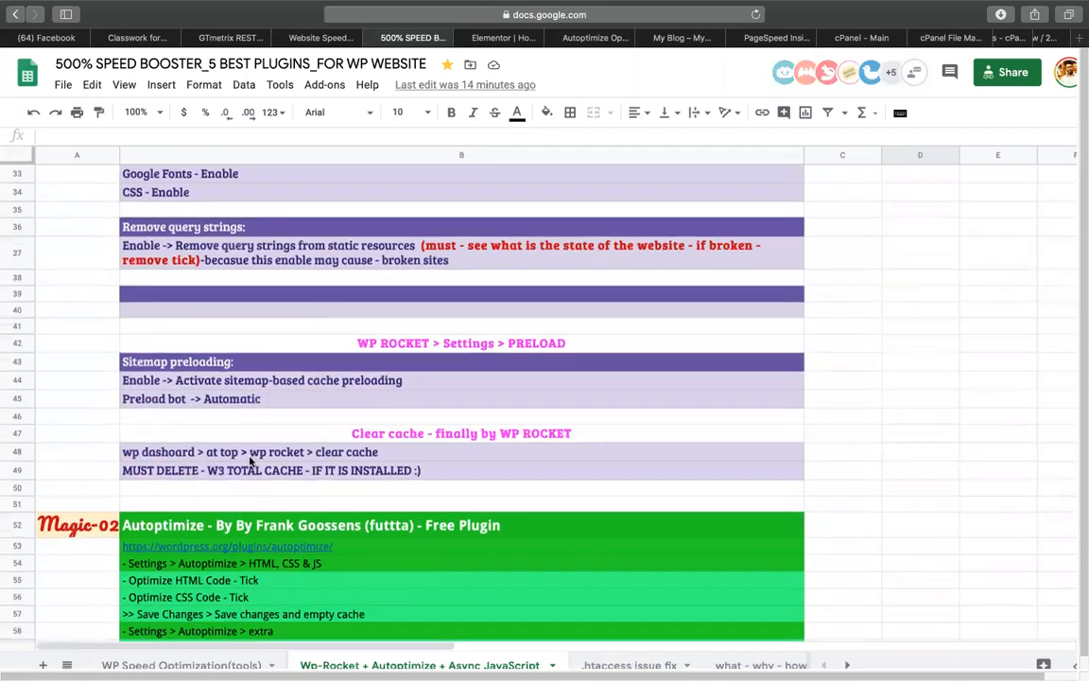
scroll(250, 460, up, 2)
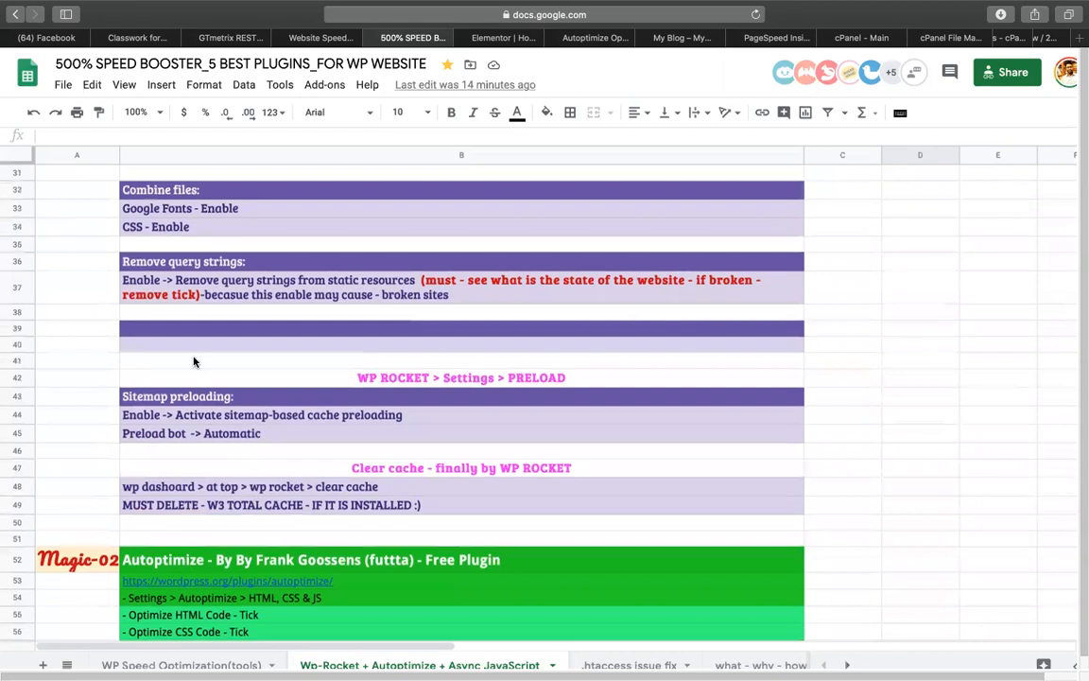
click(198, 258)
key(super+c)
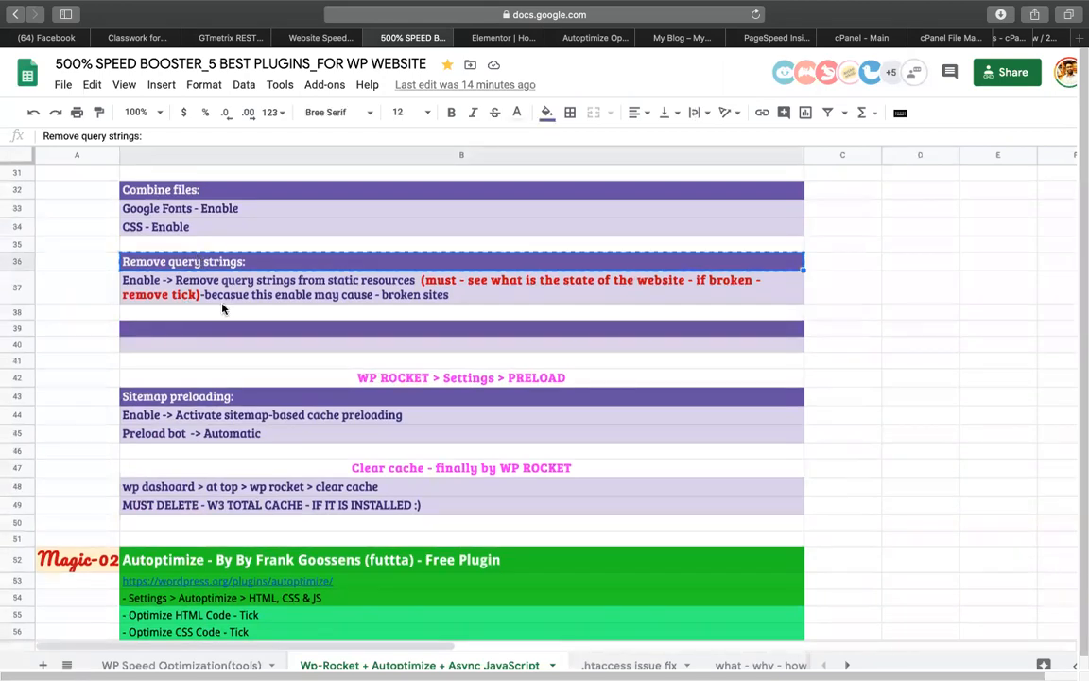
click(227, 328)
key(super+v)
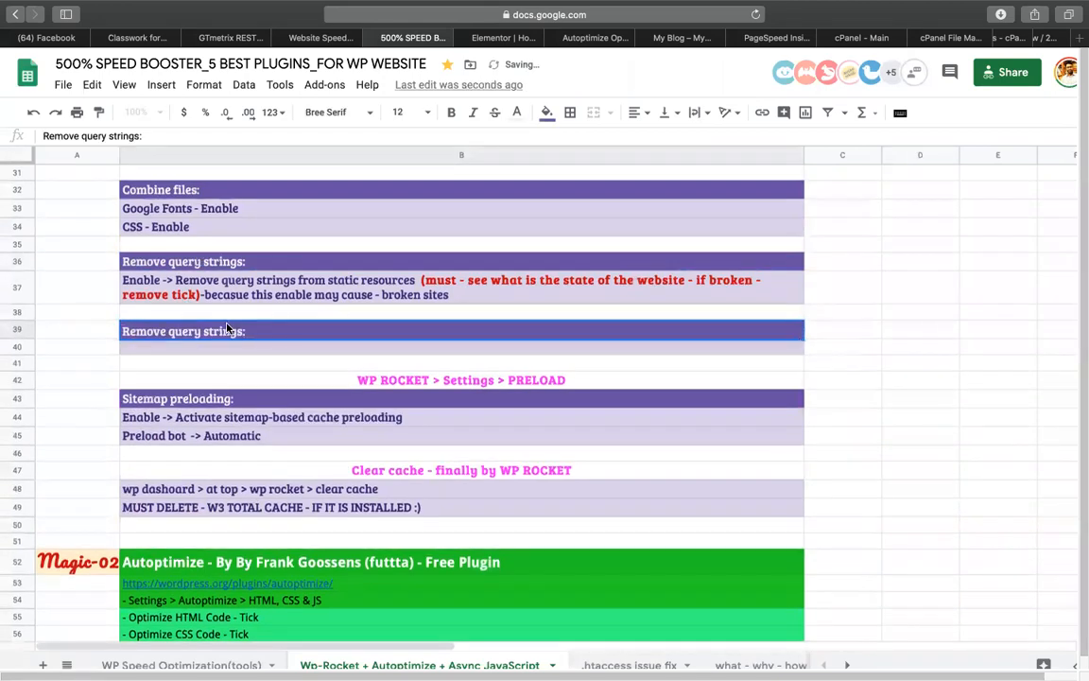
key(super+a)
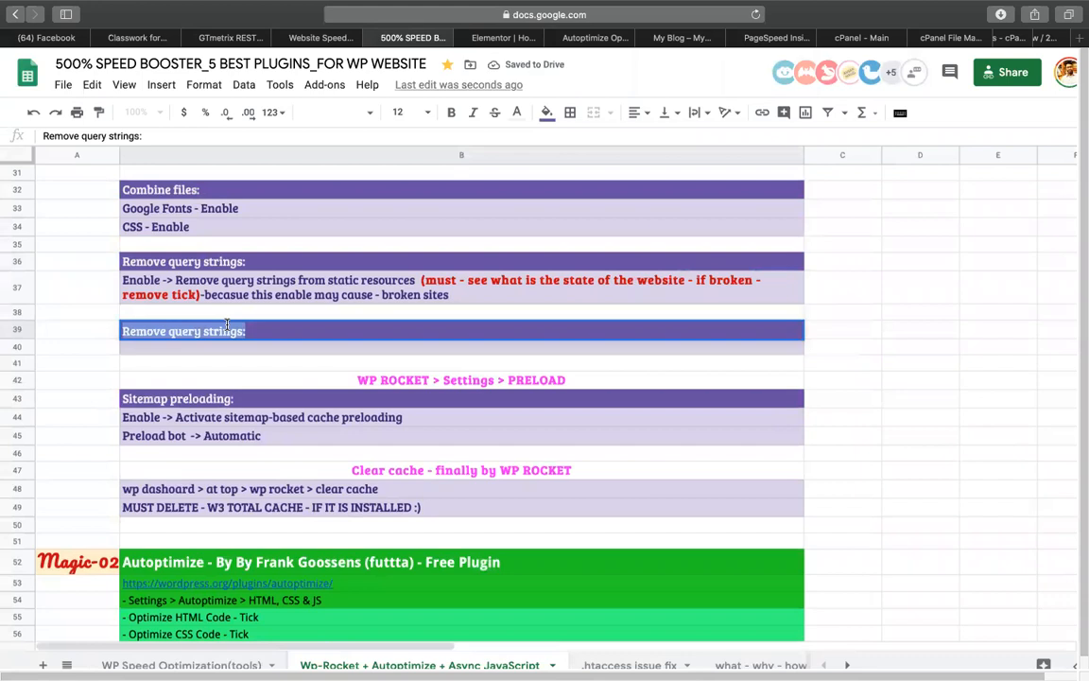
text(risk(resn)
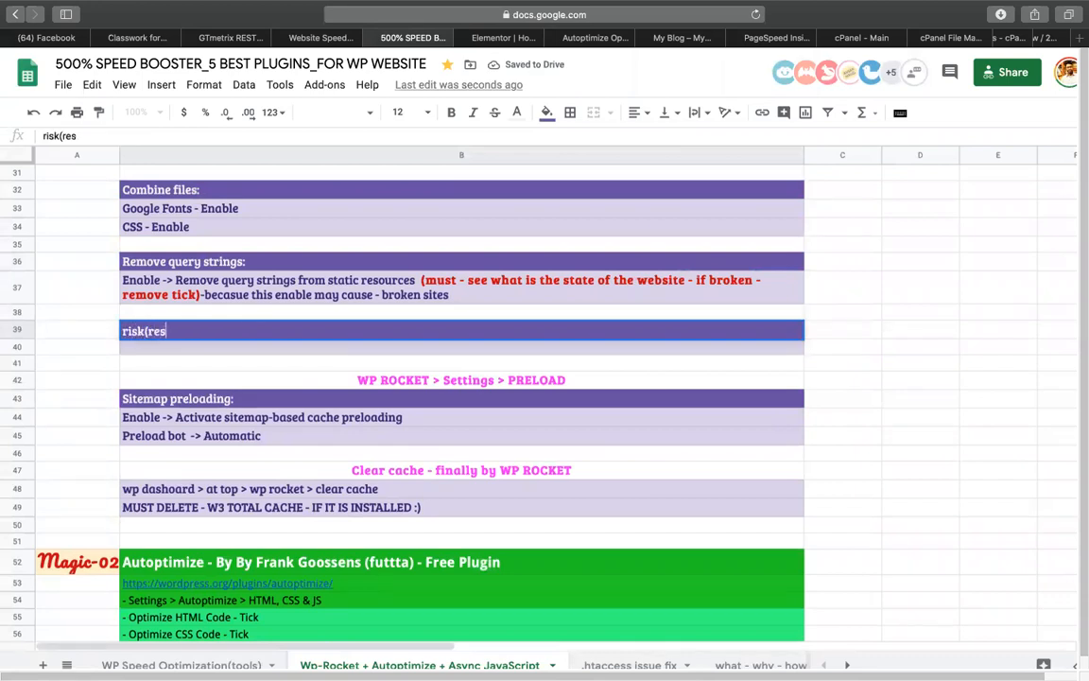
key(BackSpace)
key(BackSpace)
text(nder block)
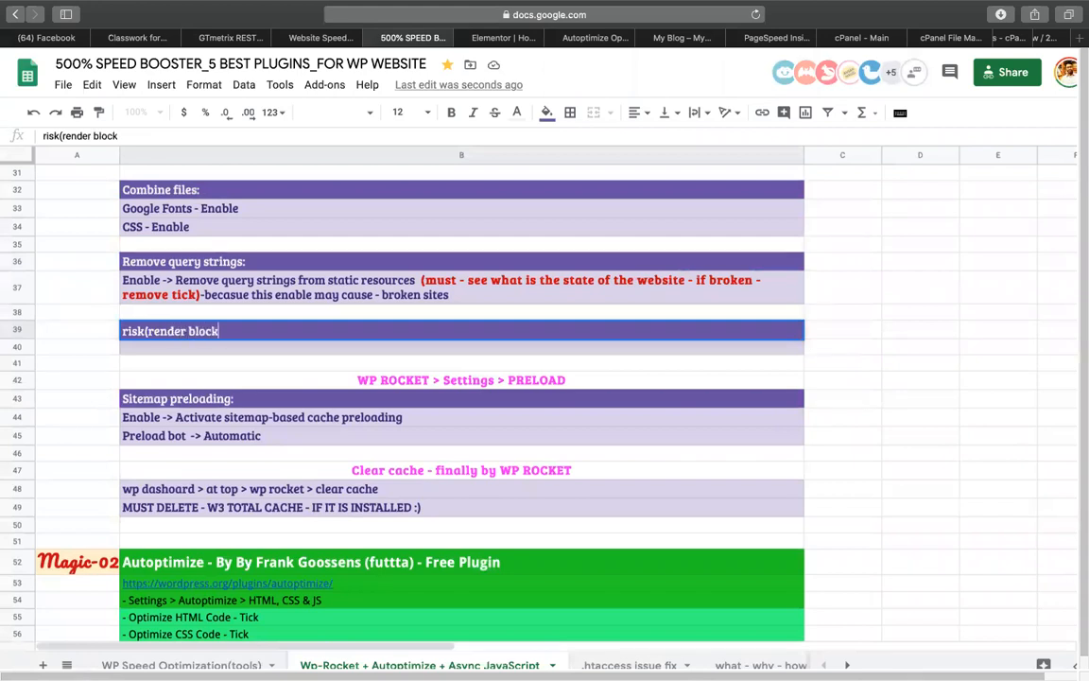
text() - enable)
key(Return)
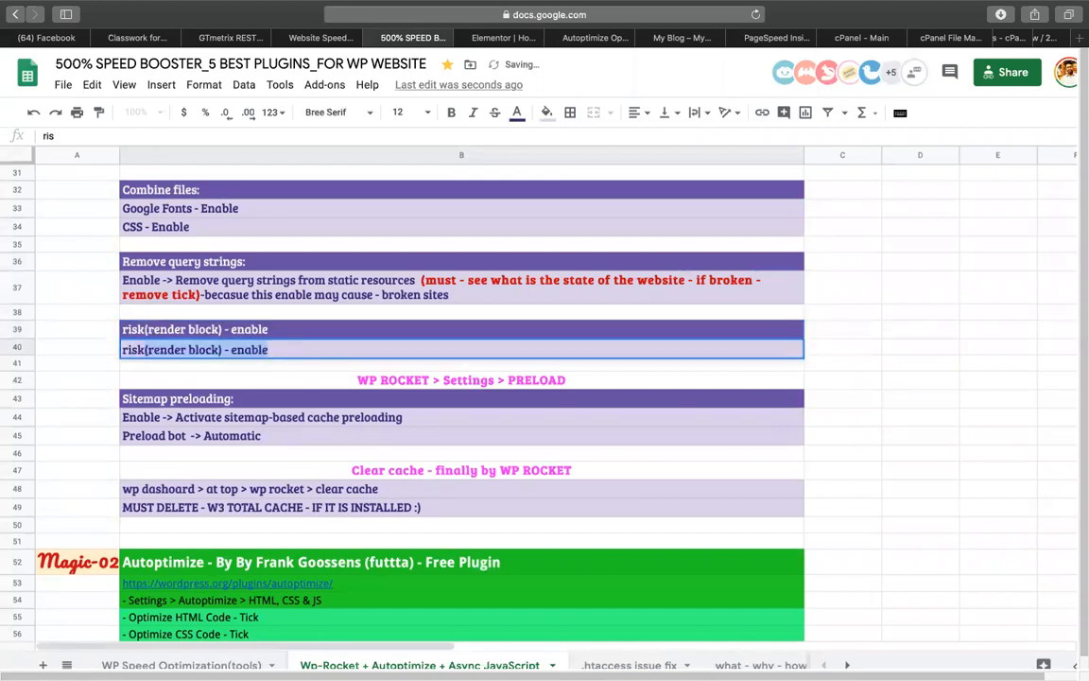
text(risk(j)
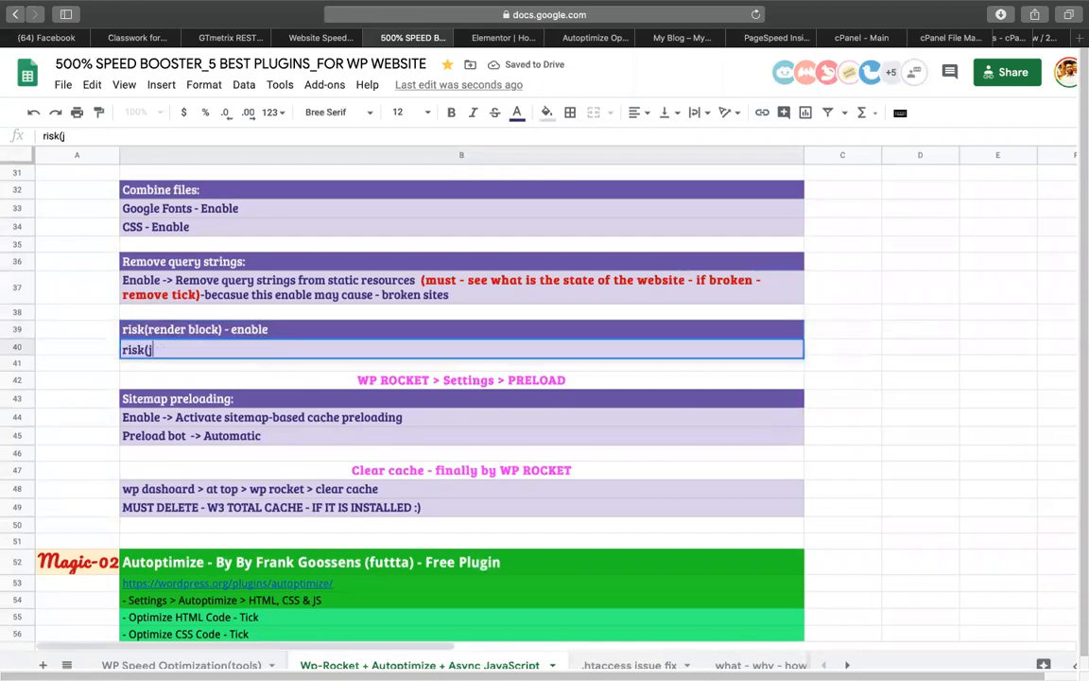
text(s e)
text() - enable)
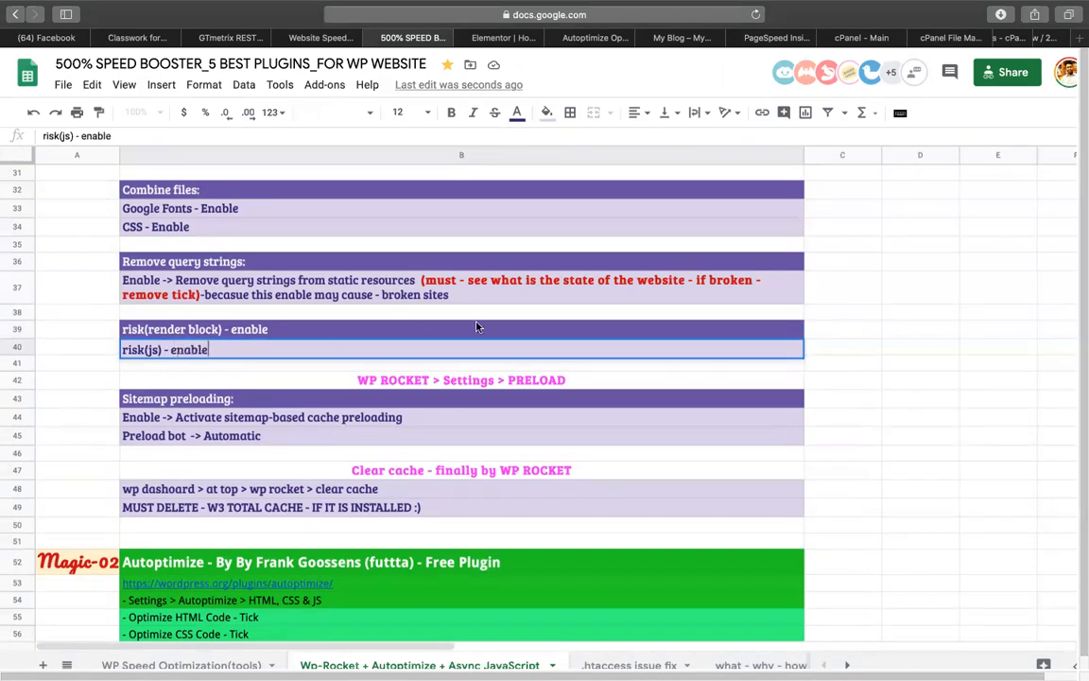
click(184, 338)
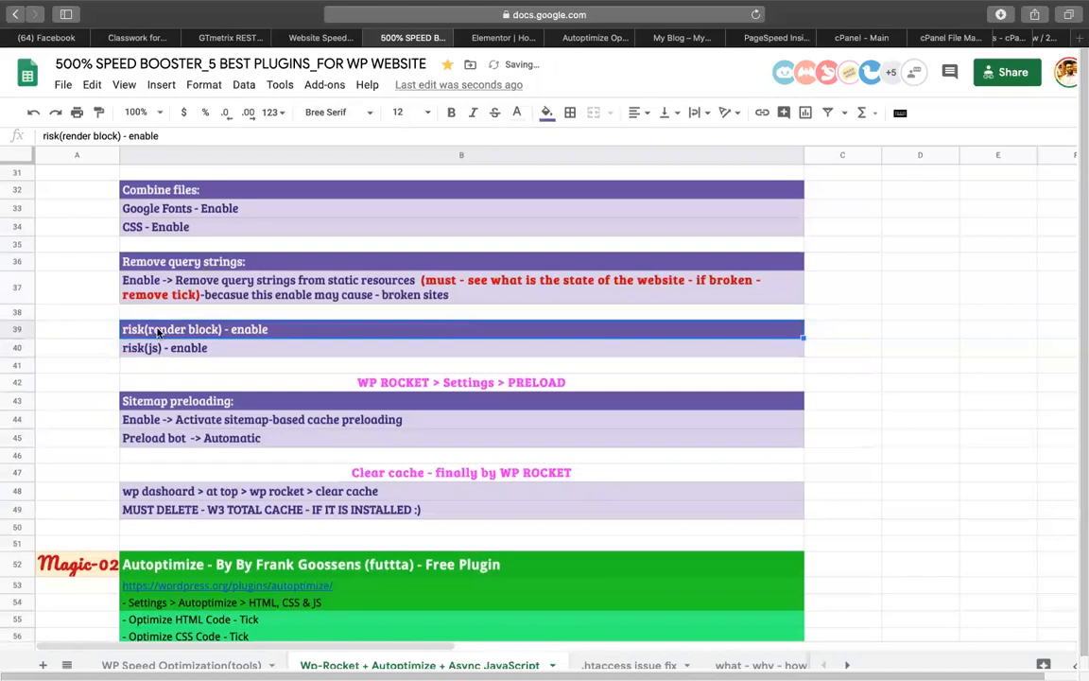
Paste the note into B65 below the Autoptimize steps, changing 'render block' to 'js'
scroll(212, 305, down, 1)
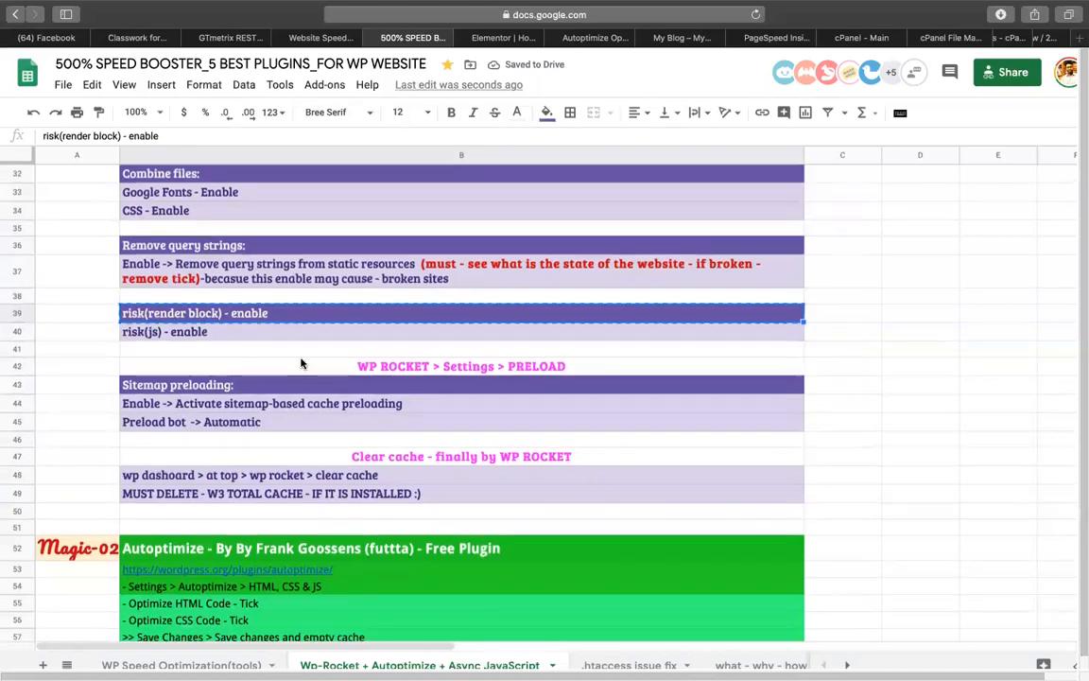
scroll(176, 416, down, 10)
click(177, 417)
key(ctrl+v)
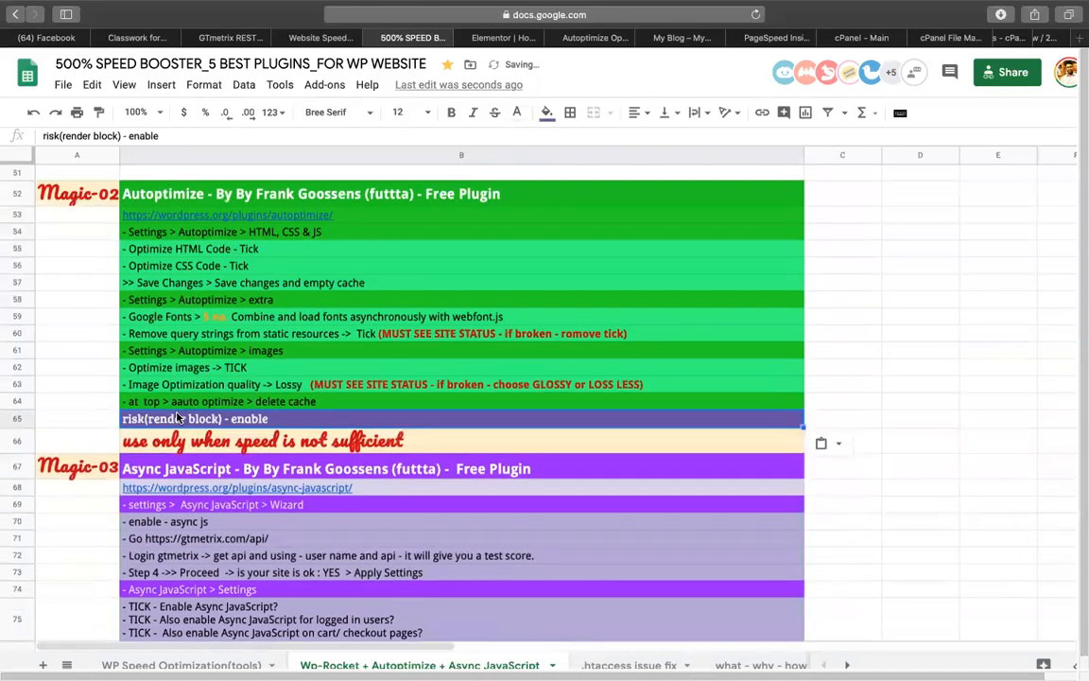
double_click(148, 419)
drag(148, 420, 220, 420)
text(js)
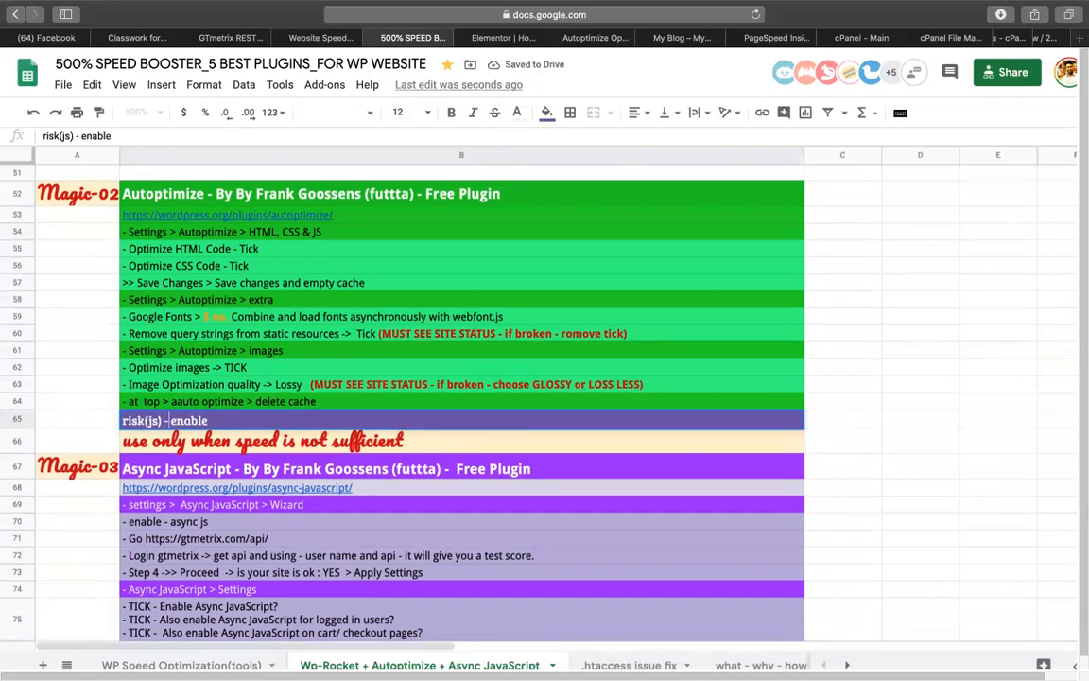
Reload the site homepage and rerun the PageSpeed analysis of codemanbd.com/speedup
click(679, 39)
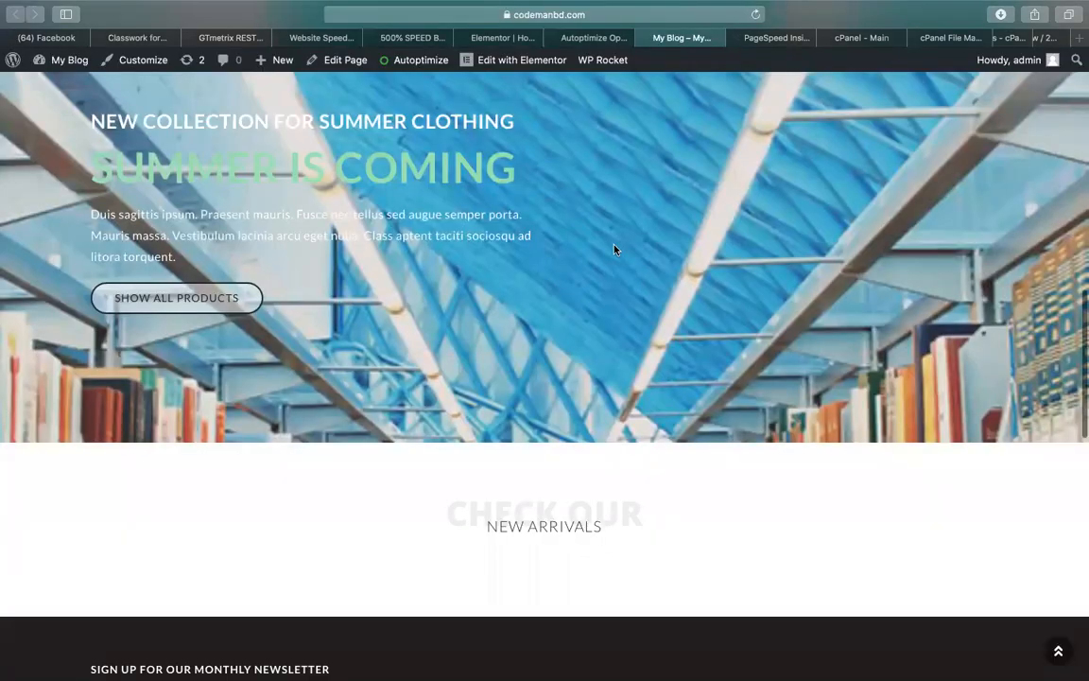
scroll(613, 249, up, 10)
click(755, 15)
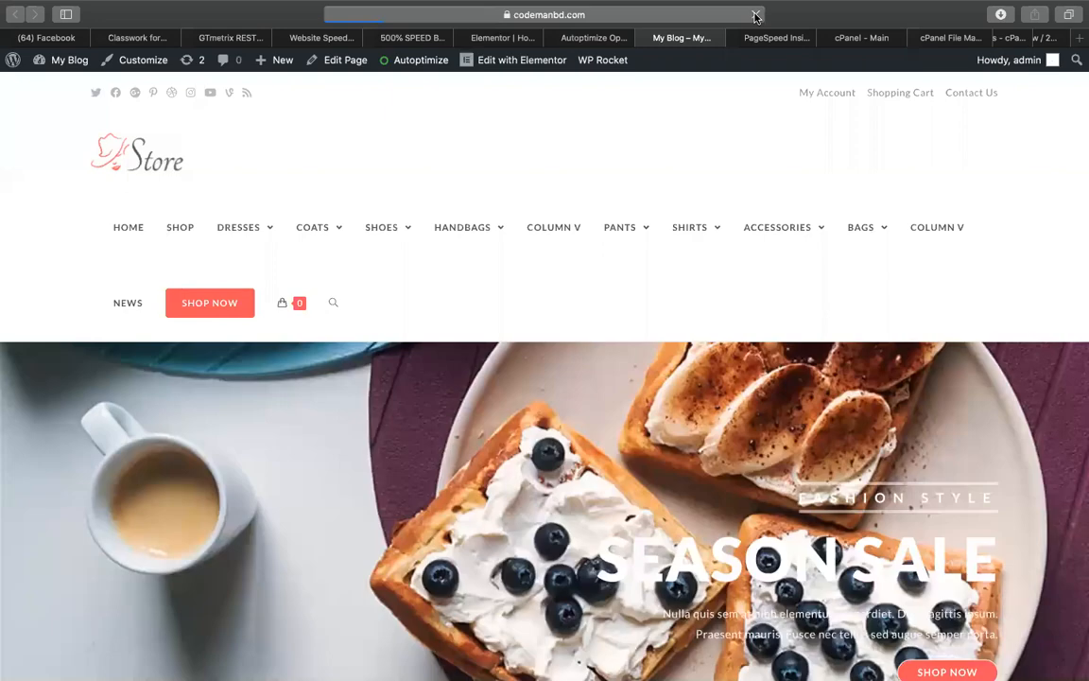
scroll(728, 103, down, 15)
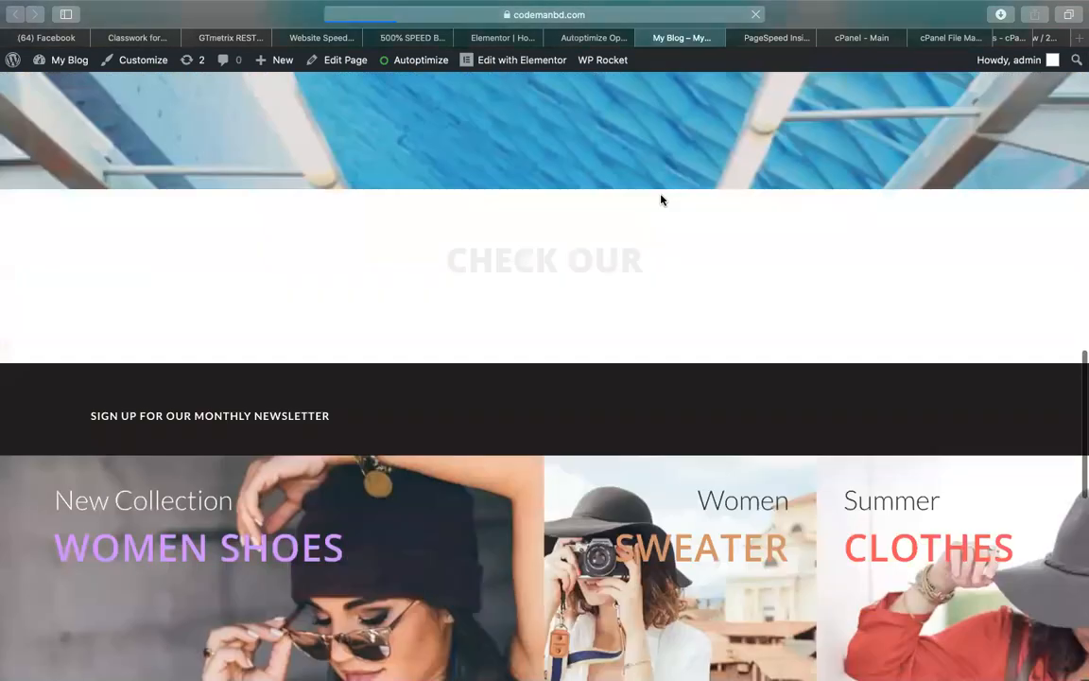
scroll(548, 343, down, 5)
scroll(548, 342, up, 9)
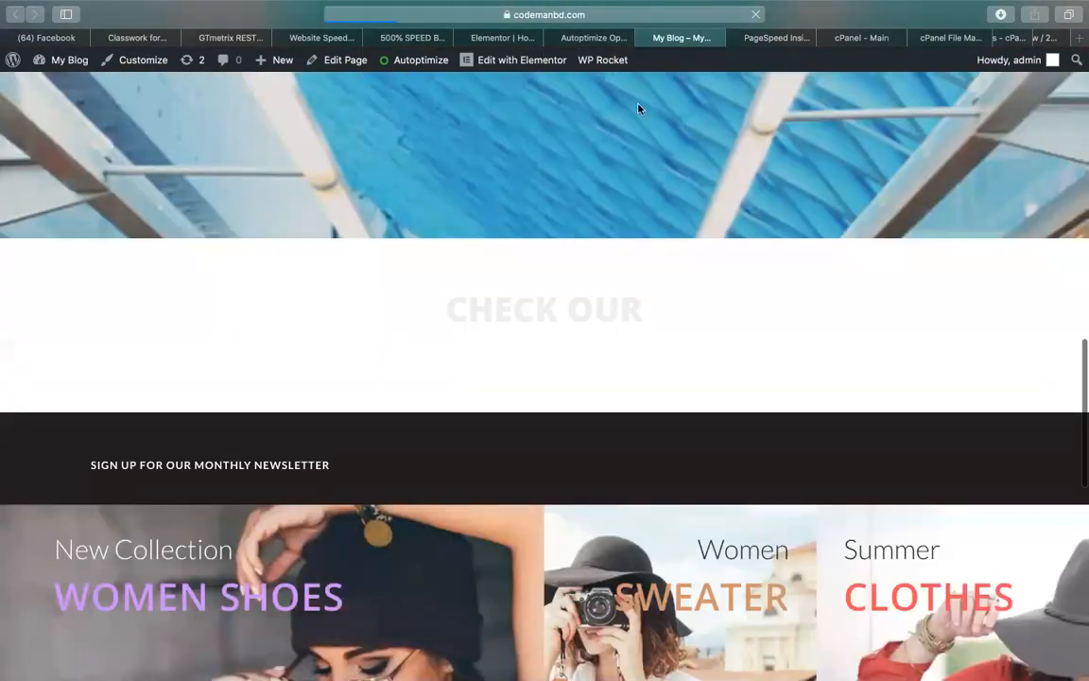
click(775, 38)
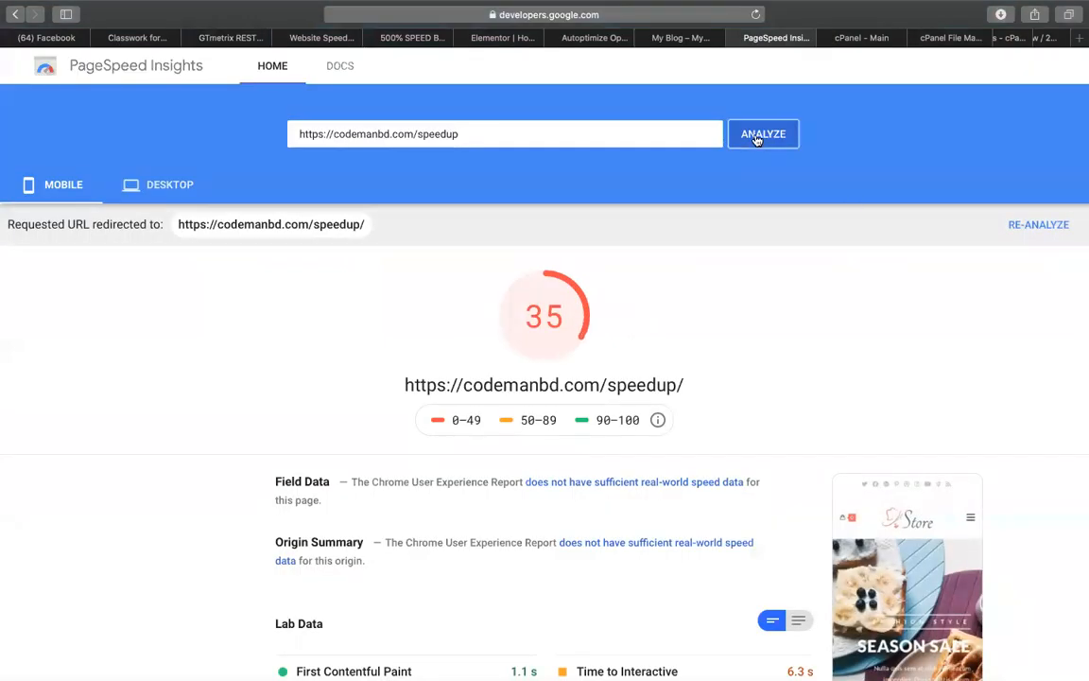
click(760, 136)
click(683, 38)
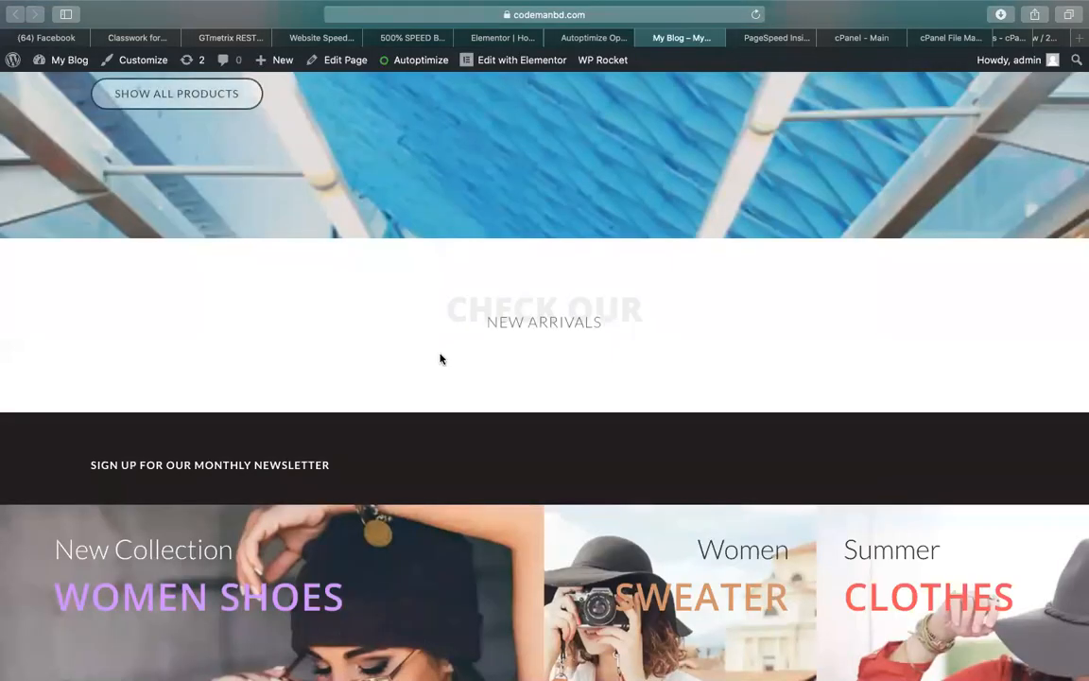
scroll(440, 358, down, 5)
scroll(440, 358, up, 15)
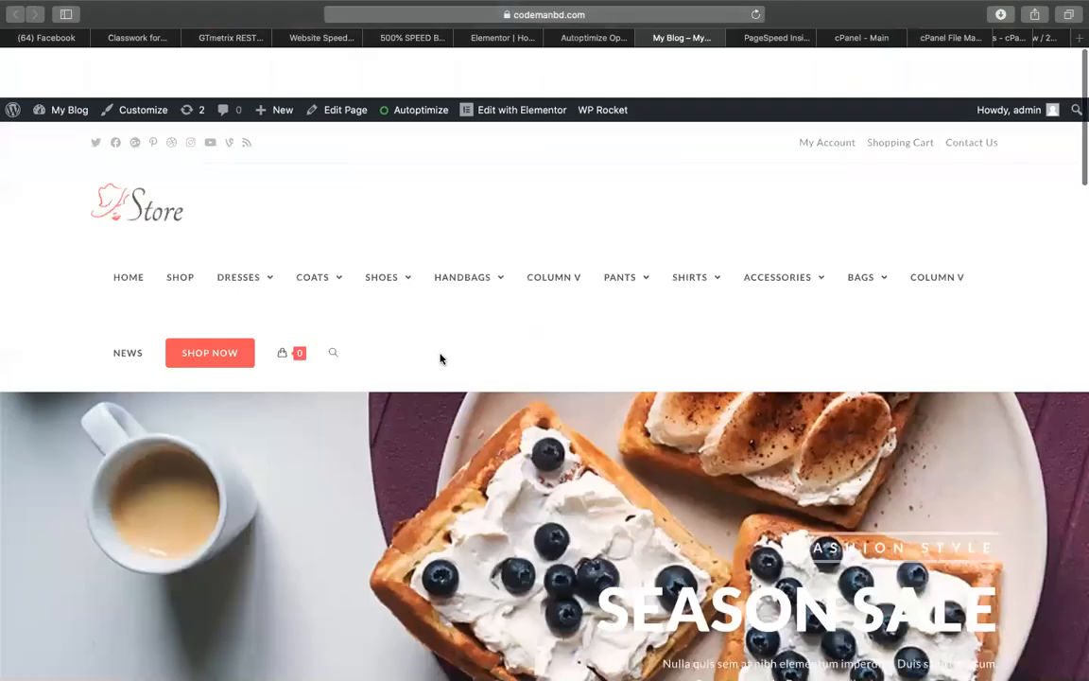
click(799, 38)
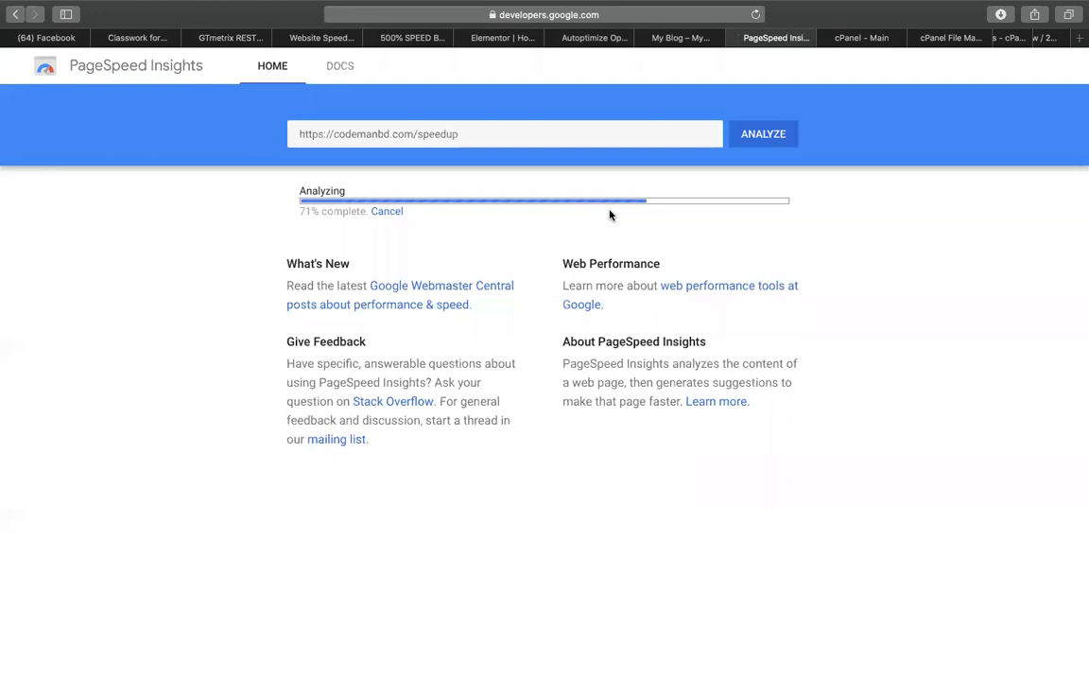
click(682, 37)
Open the copied codemanbd.com address in a new private browsing window
click(640, 19)
key(super+c)
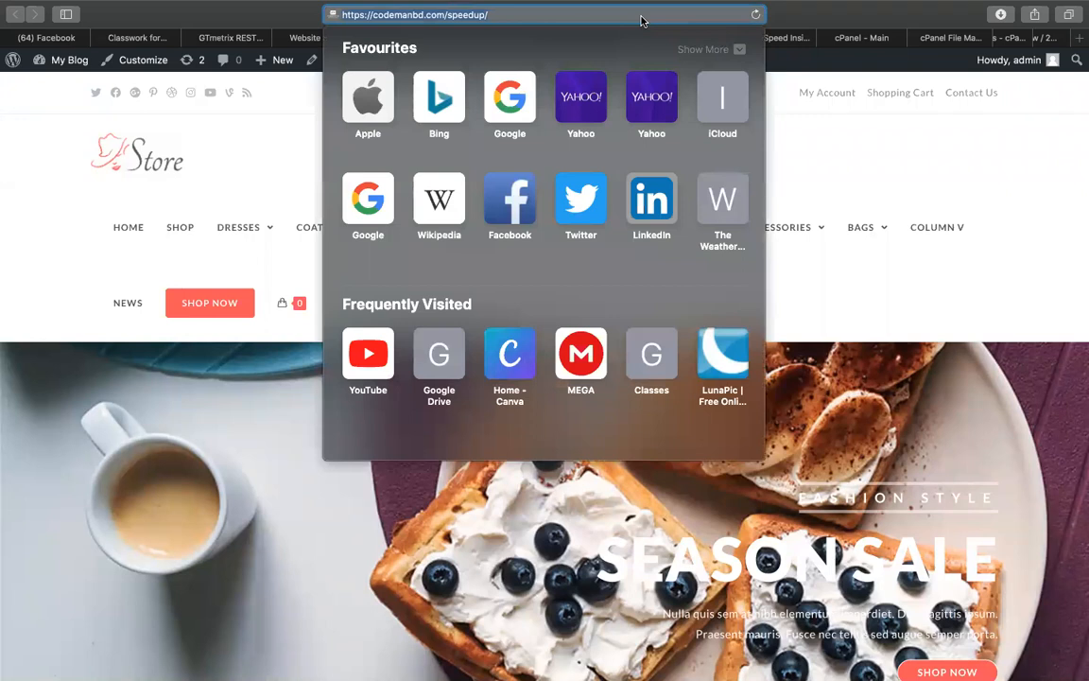
key(super+shift+n)
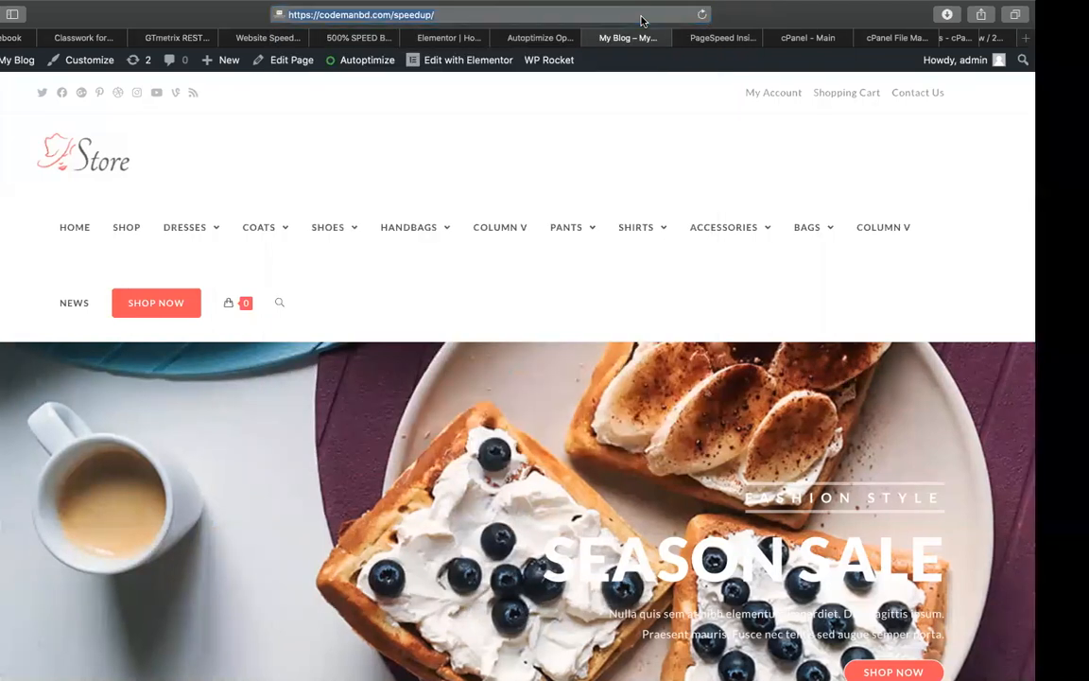
key(super+v)
key(Return)
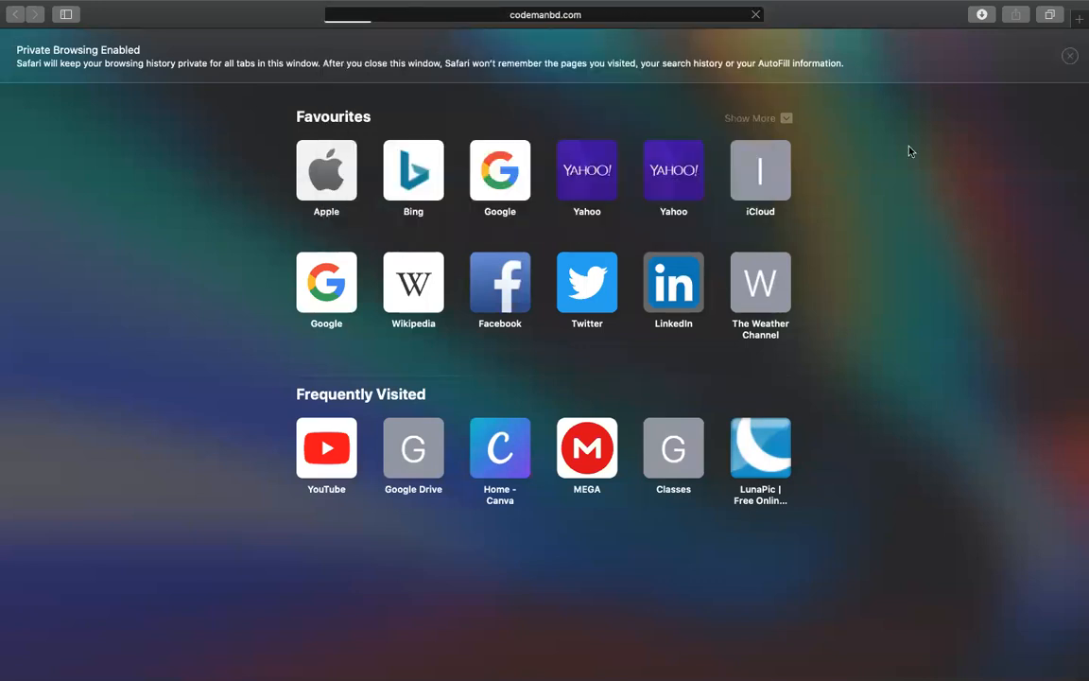
Dismiss the private-browsing notice, scroll the Store homepage to the footer and back, then close the window
click(1066, 59)
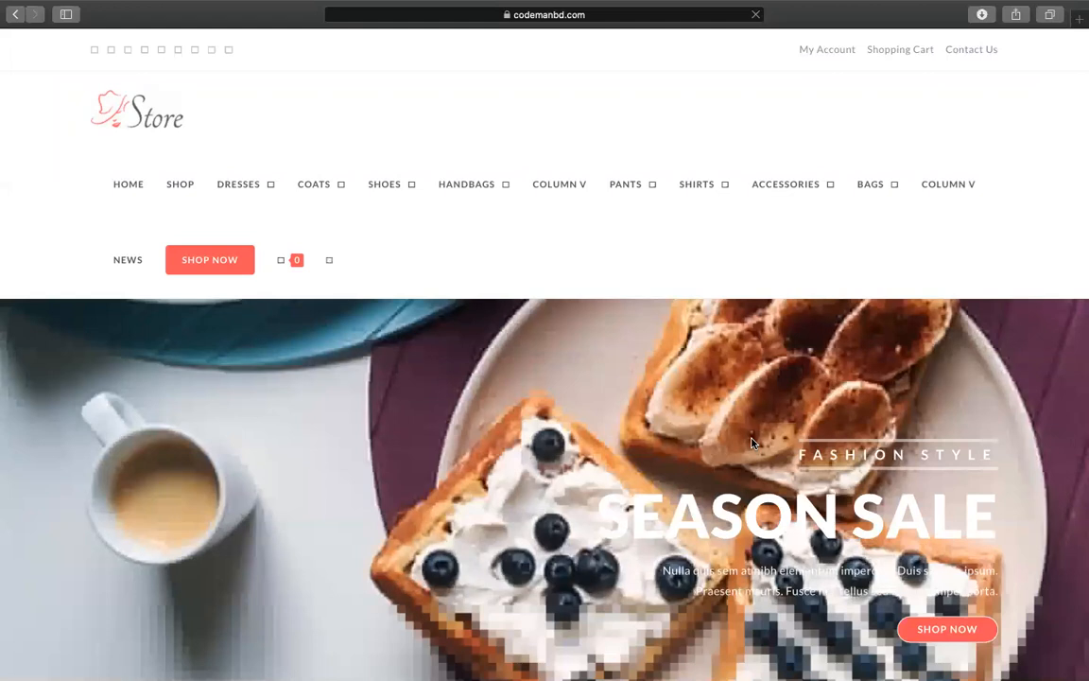
scroll(752, 443, down, 15)
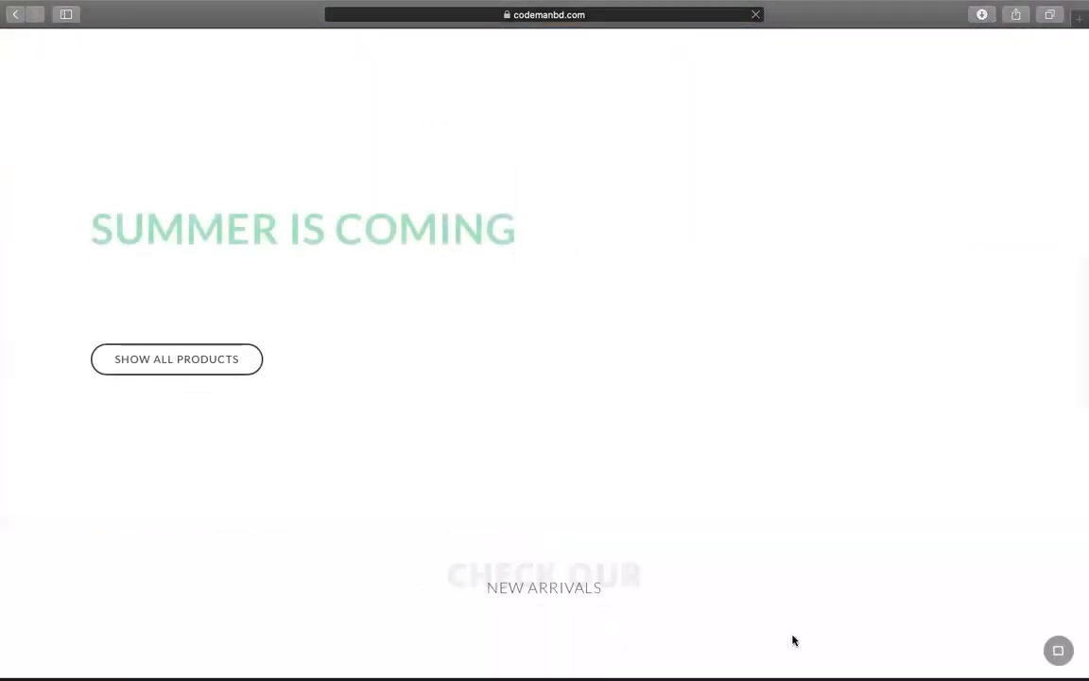
scroll(662, 449, up, 4)
scroll(629, 472, down, 5)
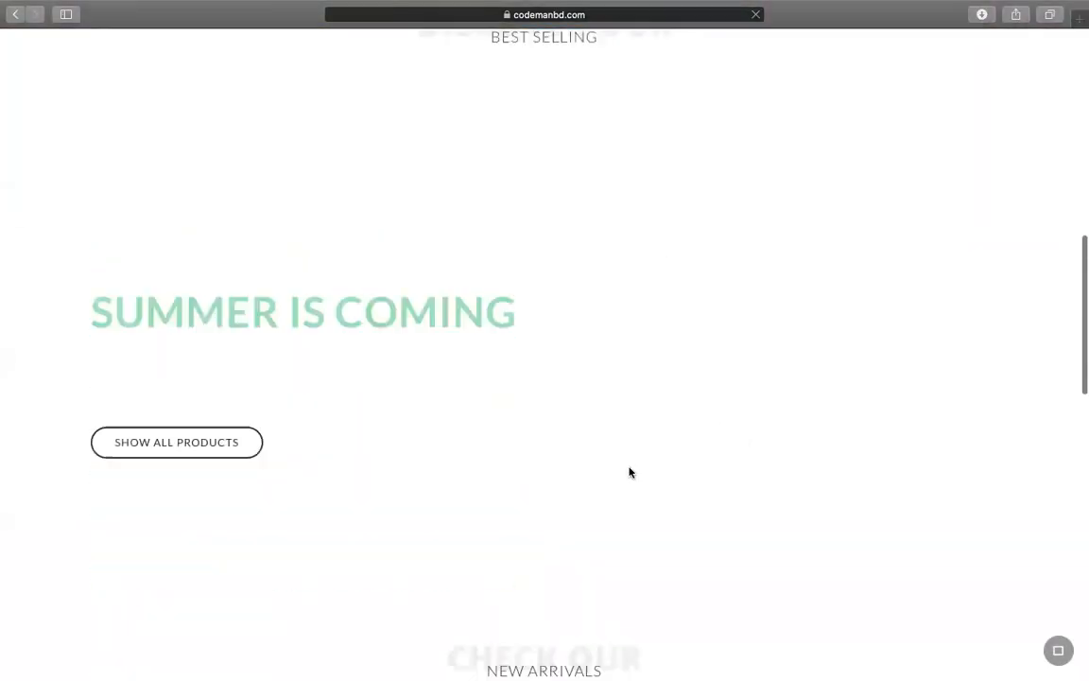
scroll(651, 342, up, 5)
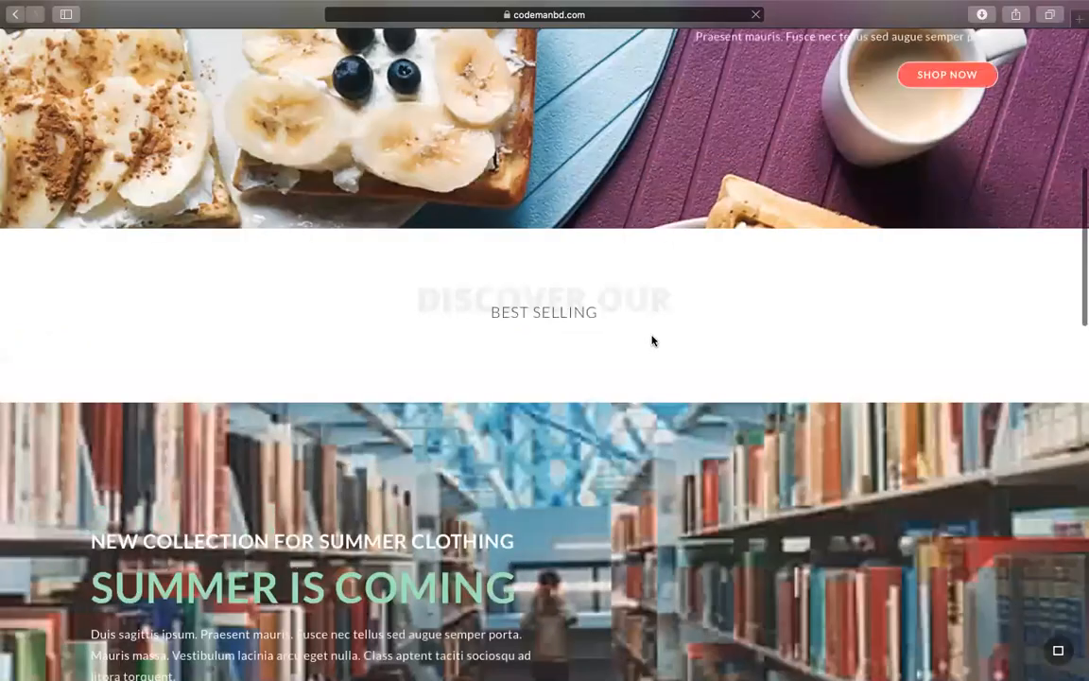
scroll(651, 340, down, 3)
scroll(651, 340, up, 4)
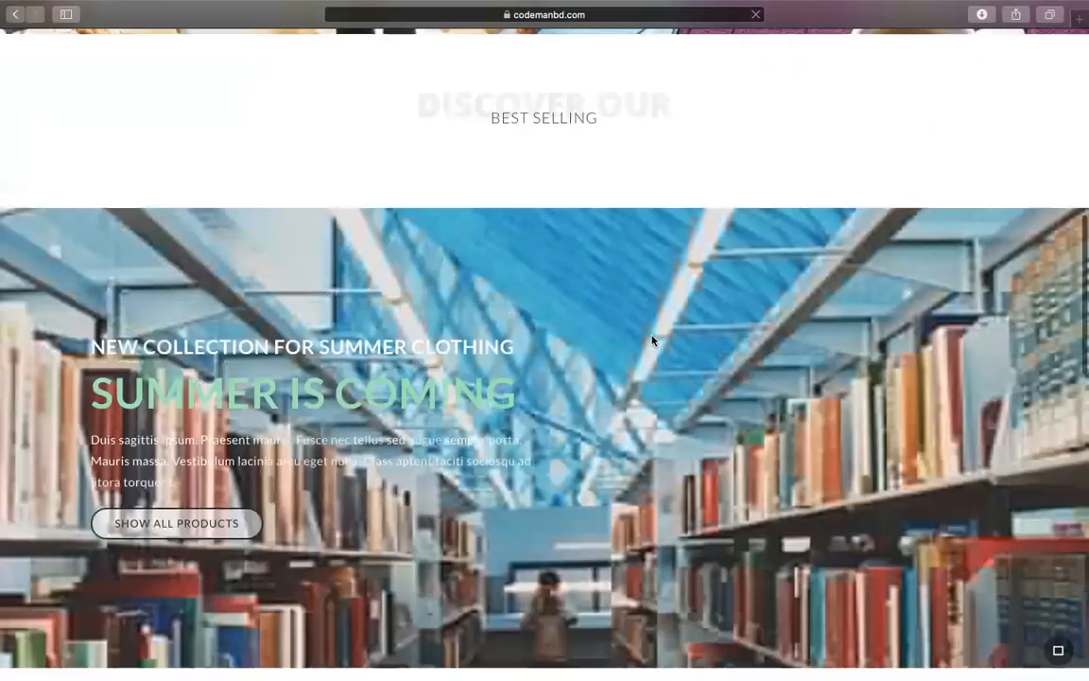
scroll(652, 340, up, 5)
scroll(651, 341, down, 6)
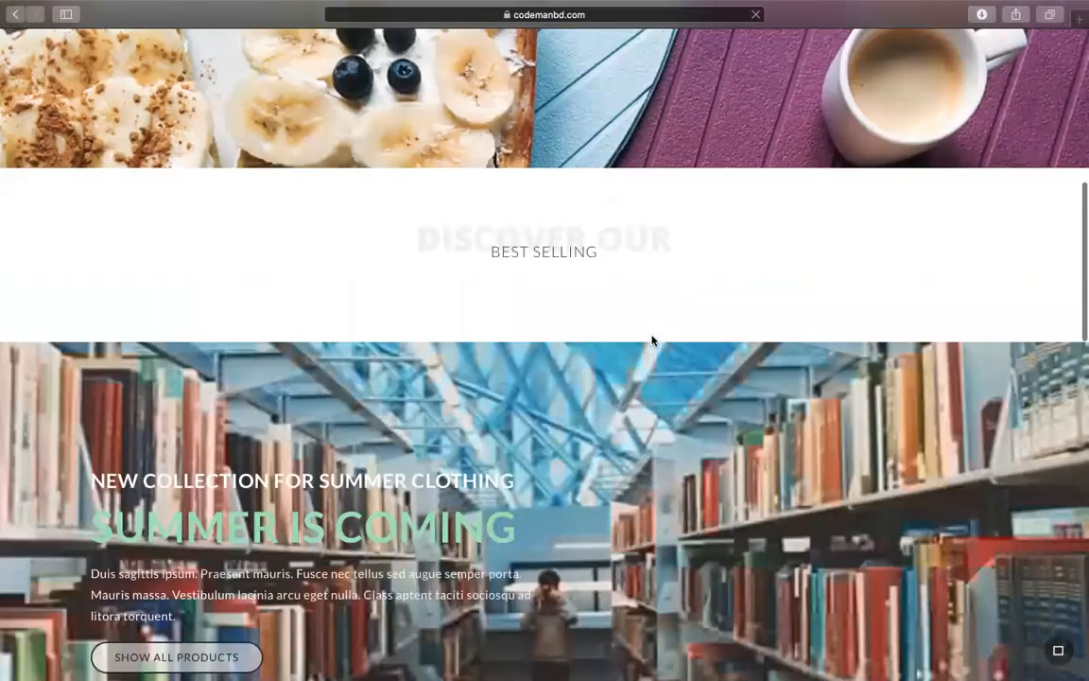
scroll(651, 340, down, 8)
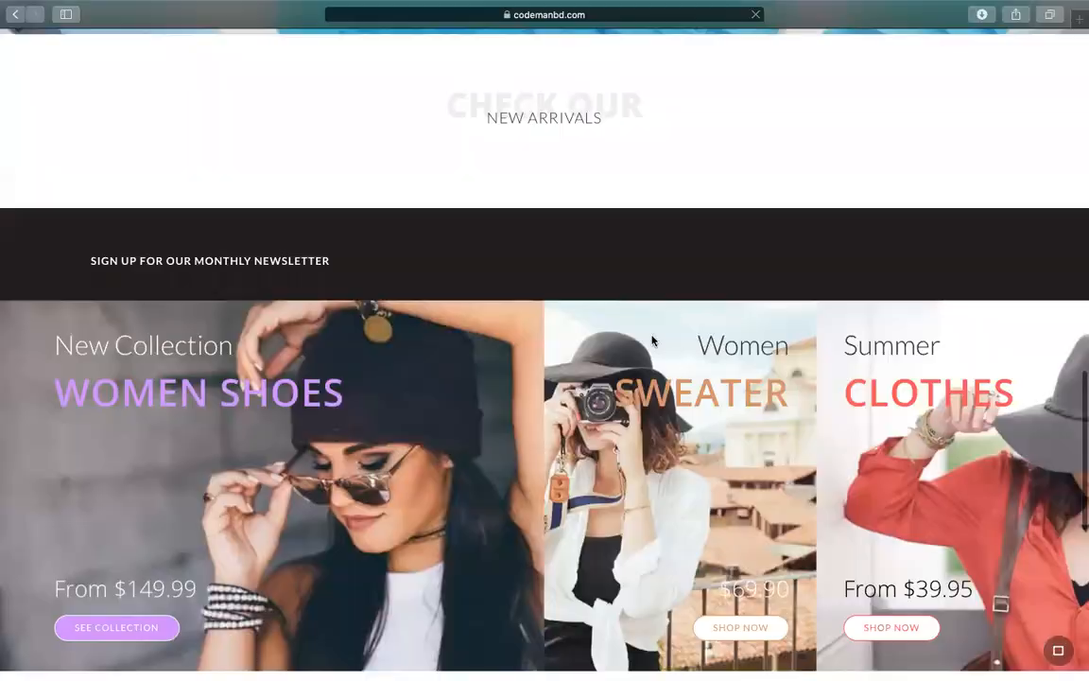
scroll(651, 341, down, 4)
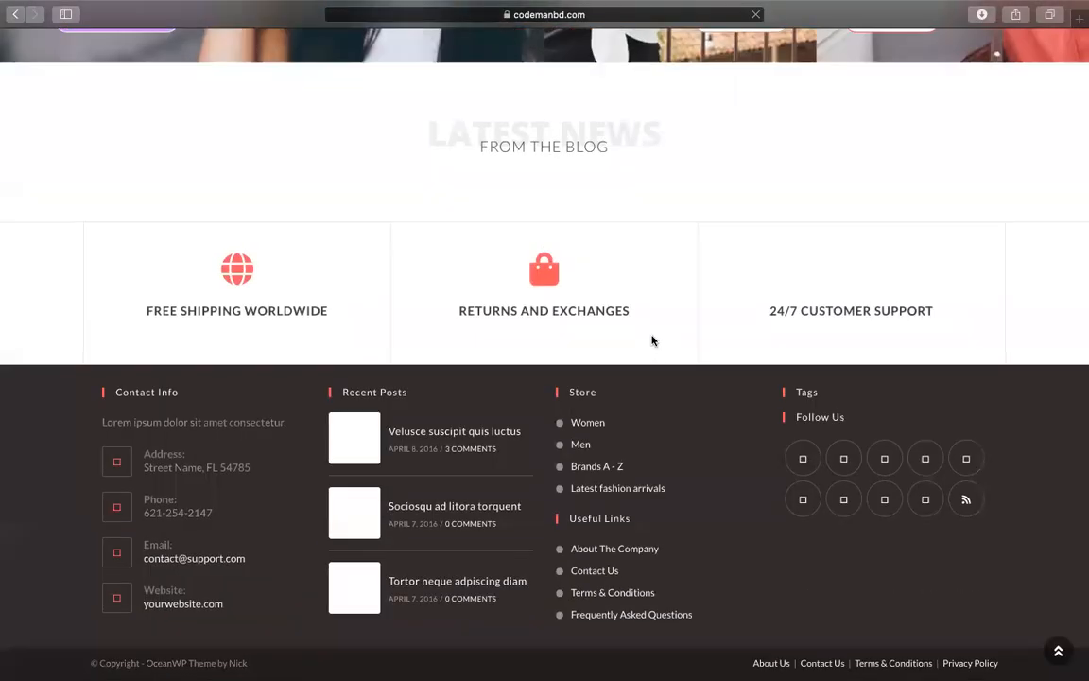
scroll(651, 341, up, 12)
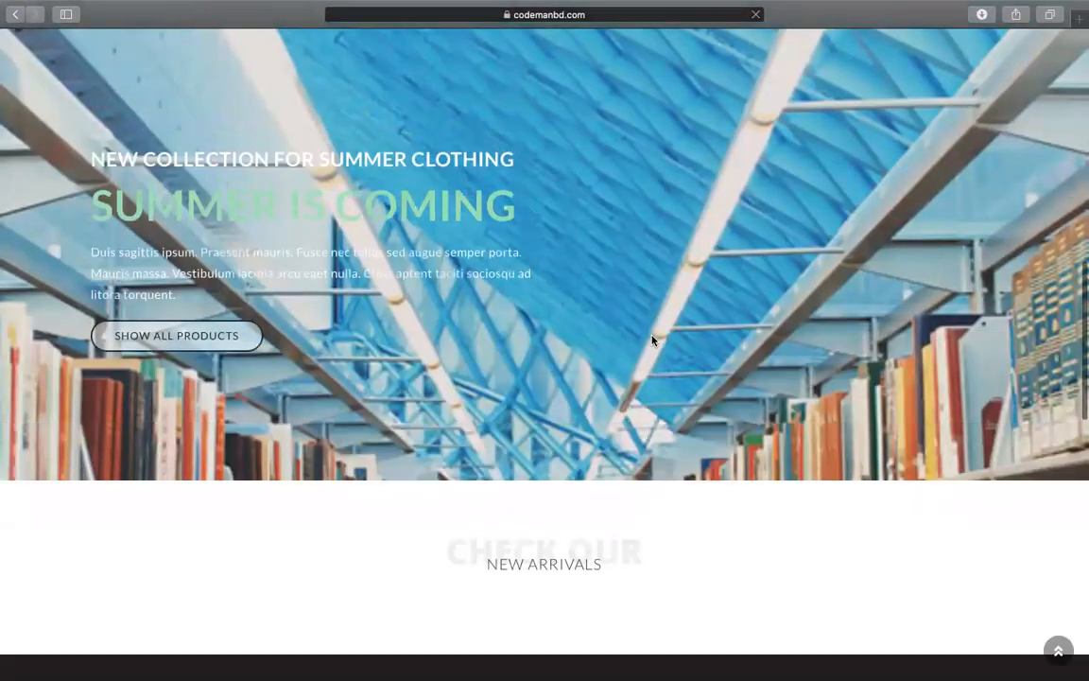
scroll(651, 340, down, 5)
scroll(651, 341, up, 15)
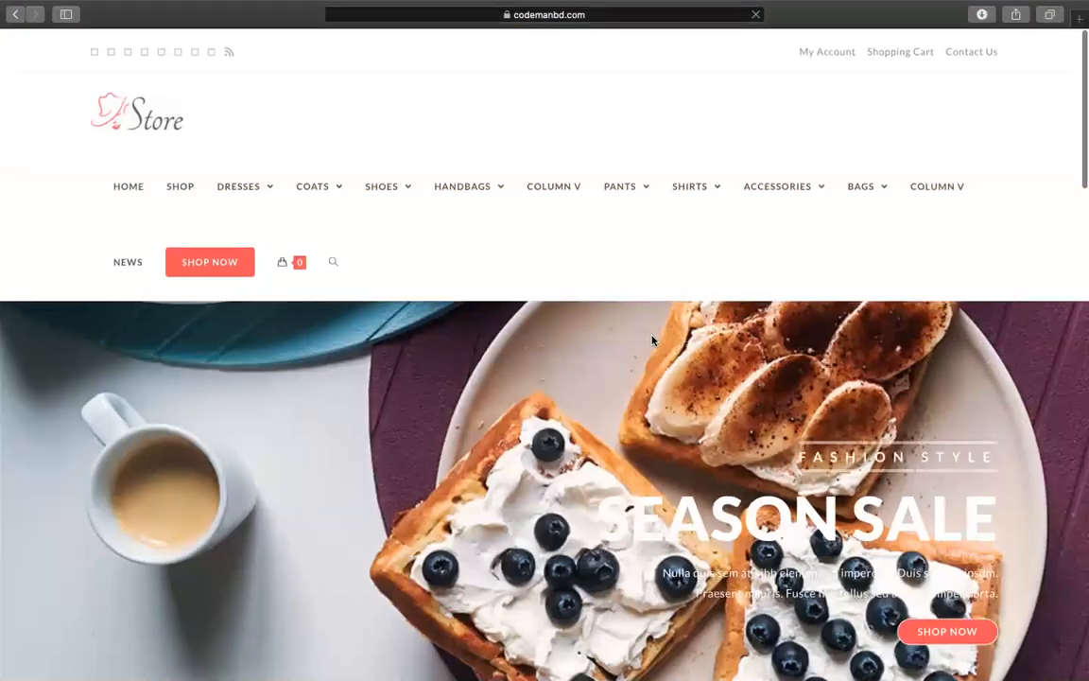
scroll(651, 340, down, 15)
scroll(651, 340, down, 5)
scroll(651, 340, up, 6)
scroll(652, 340, down, 2)
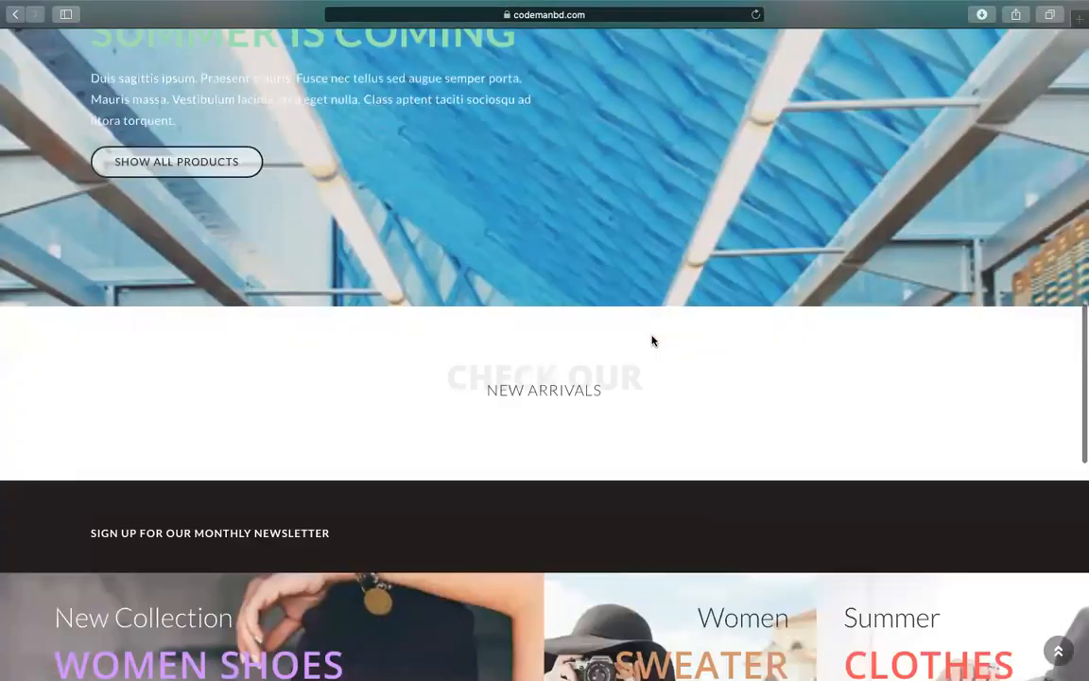
scroll(651, 340, up, 6)
scroll(651, 341, up, 5)
scroll(651, 340, down, 8)
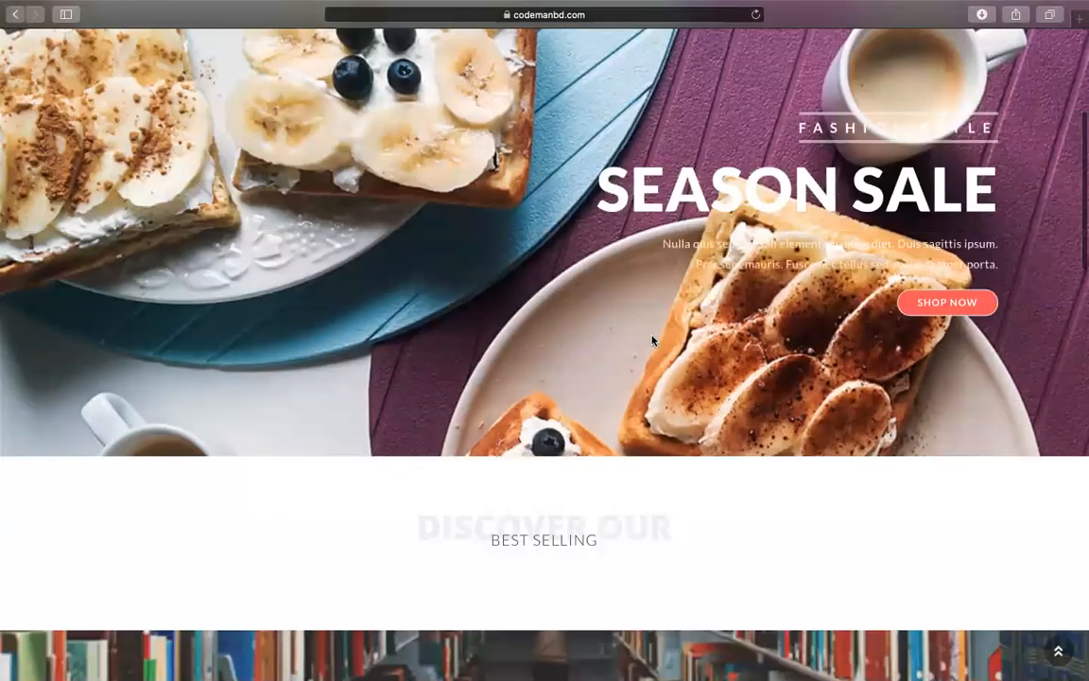
scroll(651, 340, down, 1)
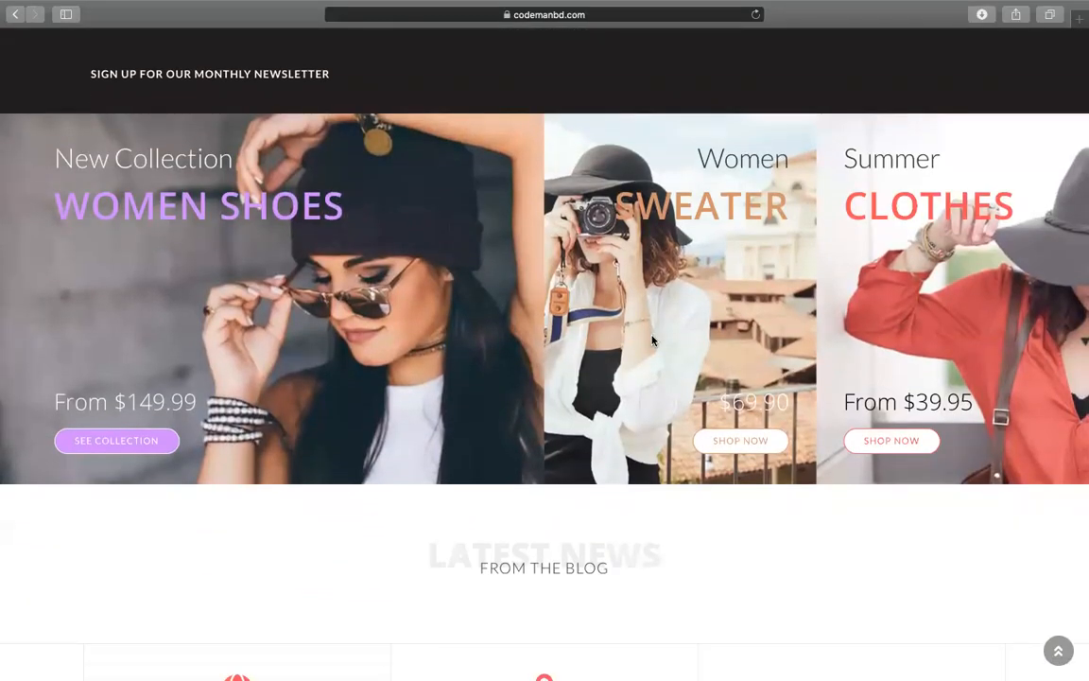
scroll(651, 340, down, 5)
scroll(651, 340, up, 10)
scroll(476, 397, up, 2)
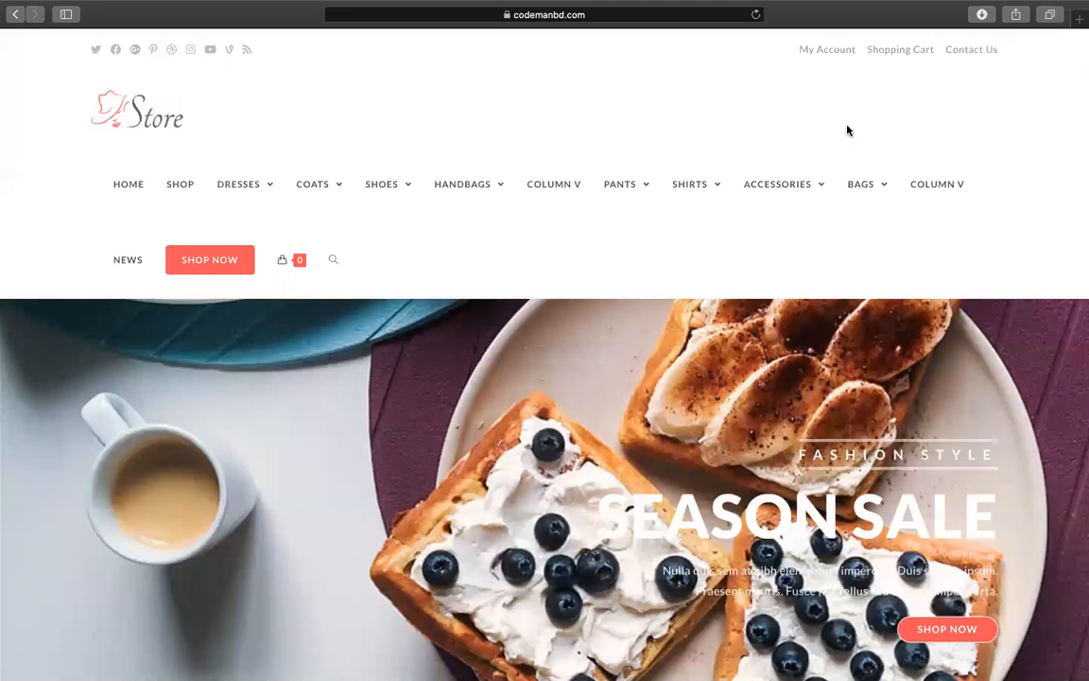
mouse_move(268, 4)
click(44, 32)
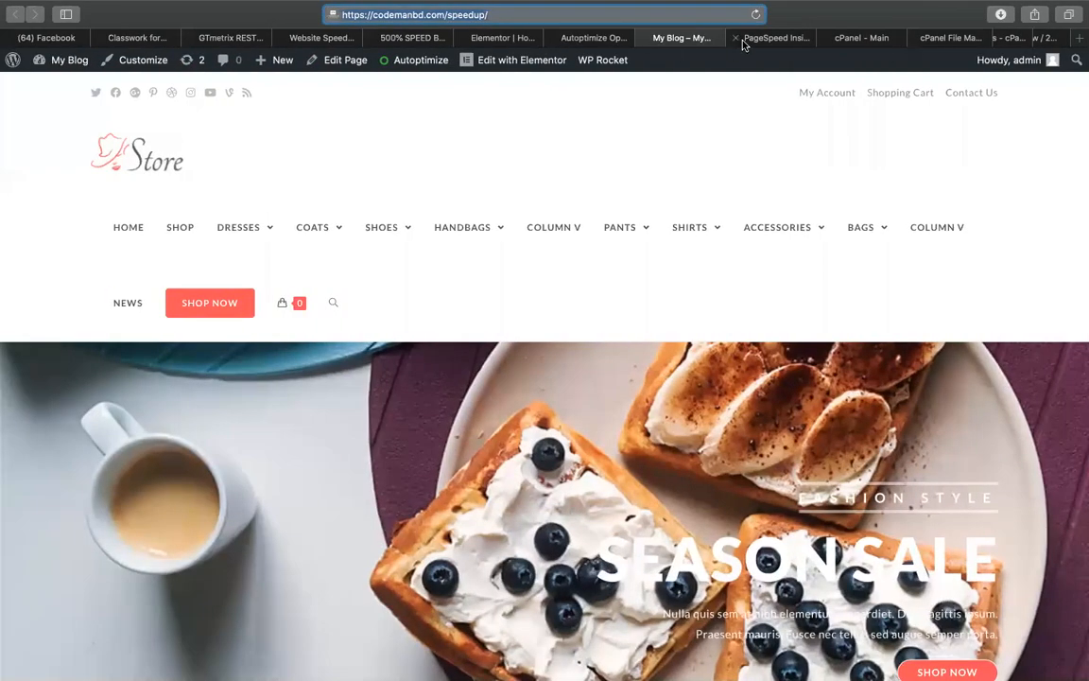
Check PageSpeed's desktop score, then rerun the Pingdom speed test
click(747, 42)
click(164, 187)
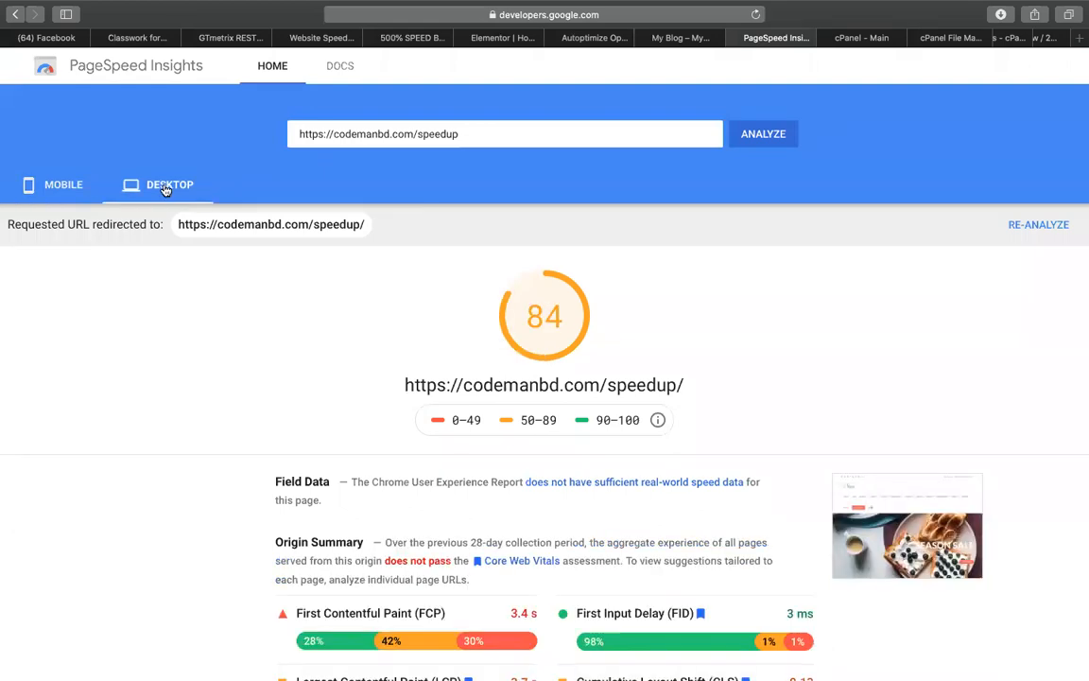
click(571, 40)
click(380, 41)
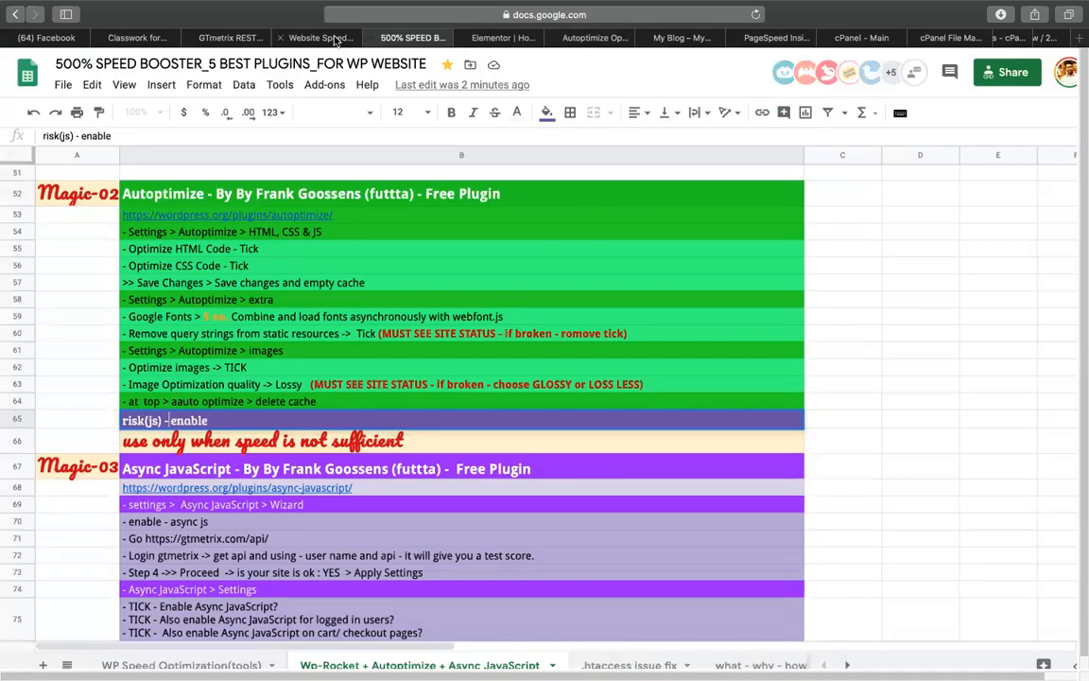
click(333, 40)
click(829, 153)
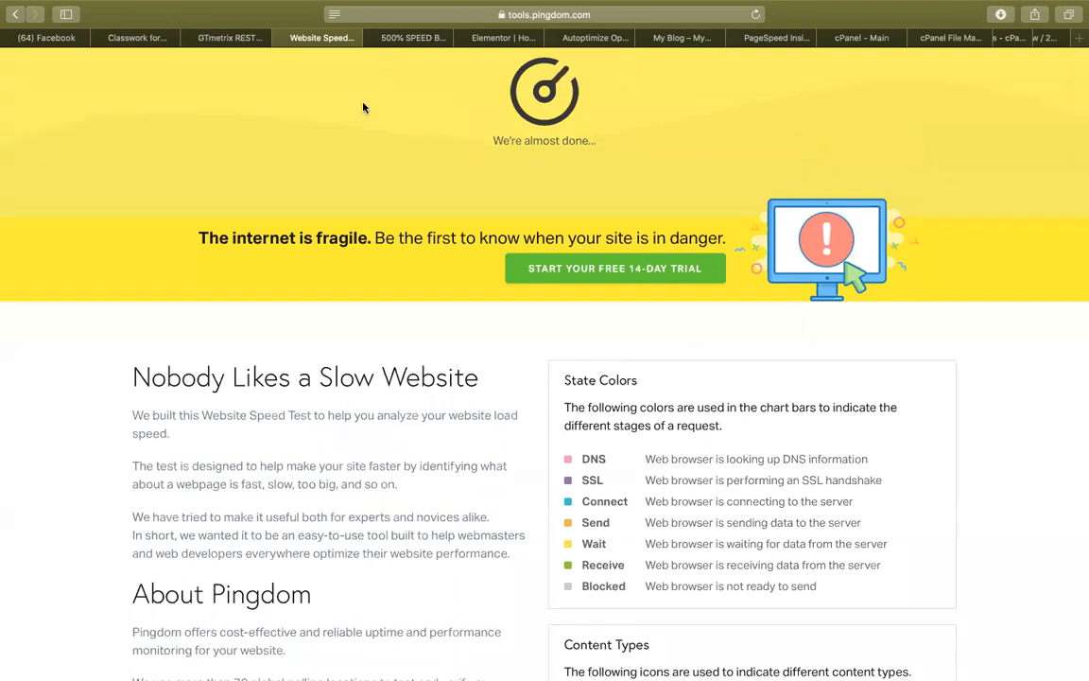
Go back to the GTmetrix report and start a fresh re-test of codemanbd.com/speedup
click(230, 38)
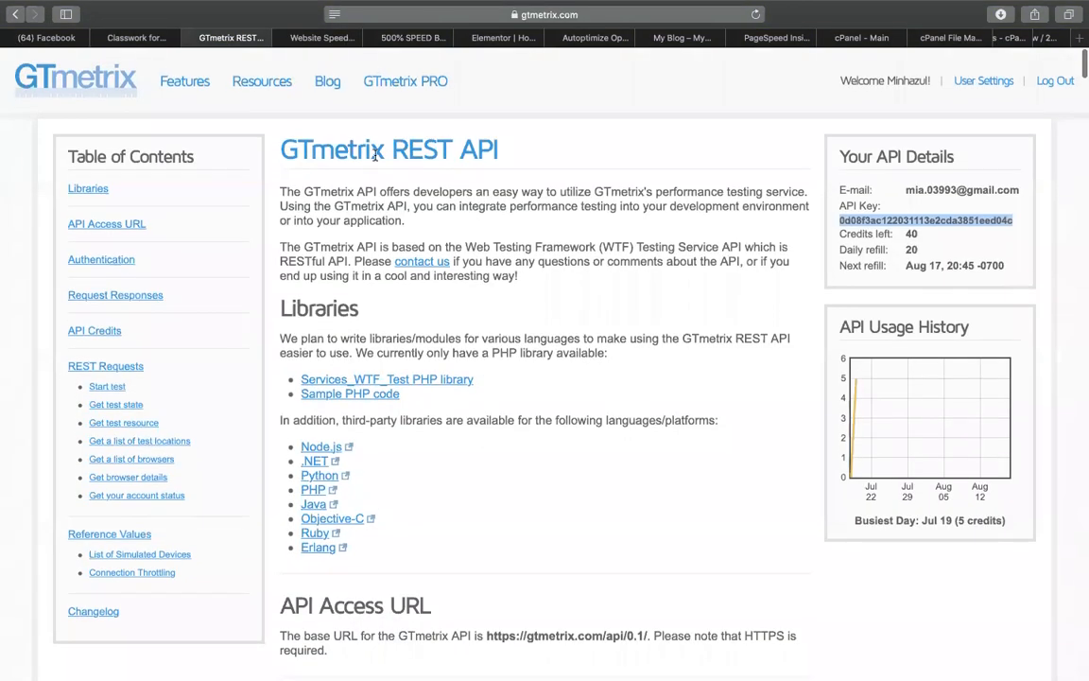
click(15, 16)
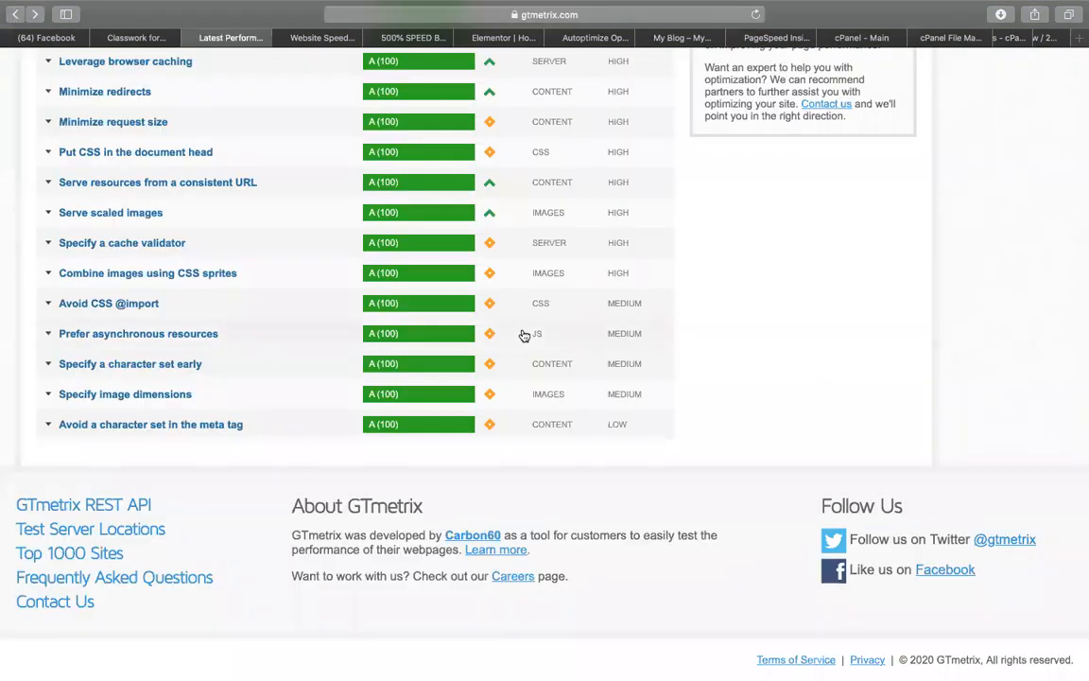
scroll(525, 335, up, 20)
click(974, 140)
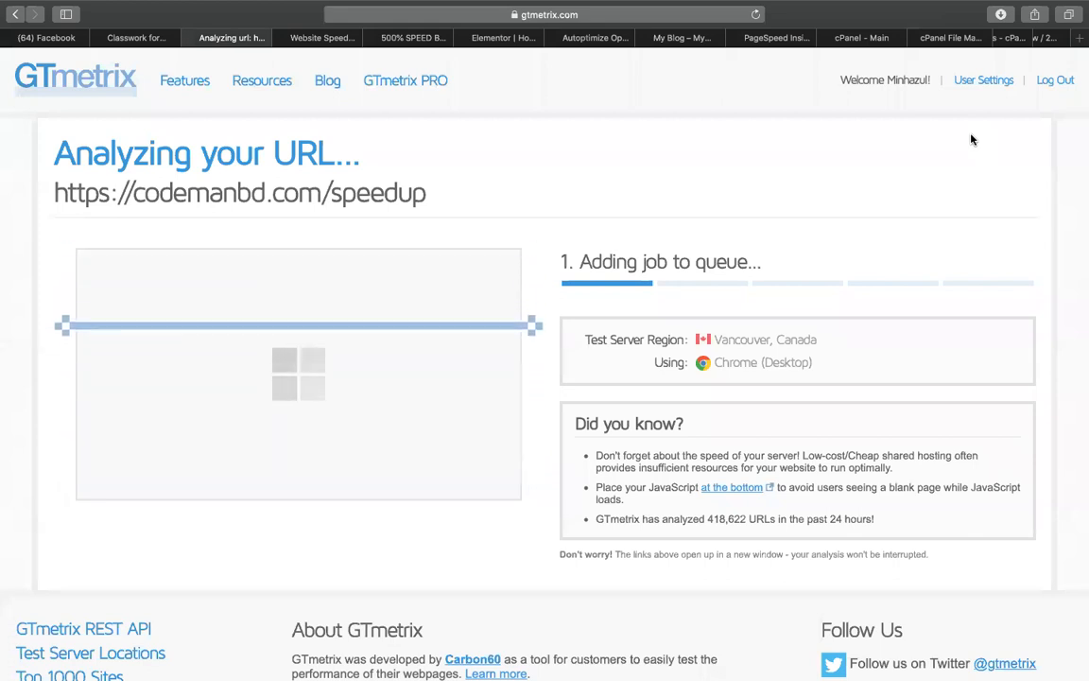
Commit the 'risk(js) - enable' note in the Autoptimize section of the speed notes sheet
click(395, 54)
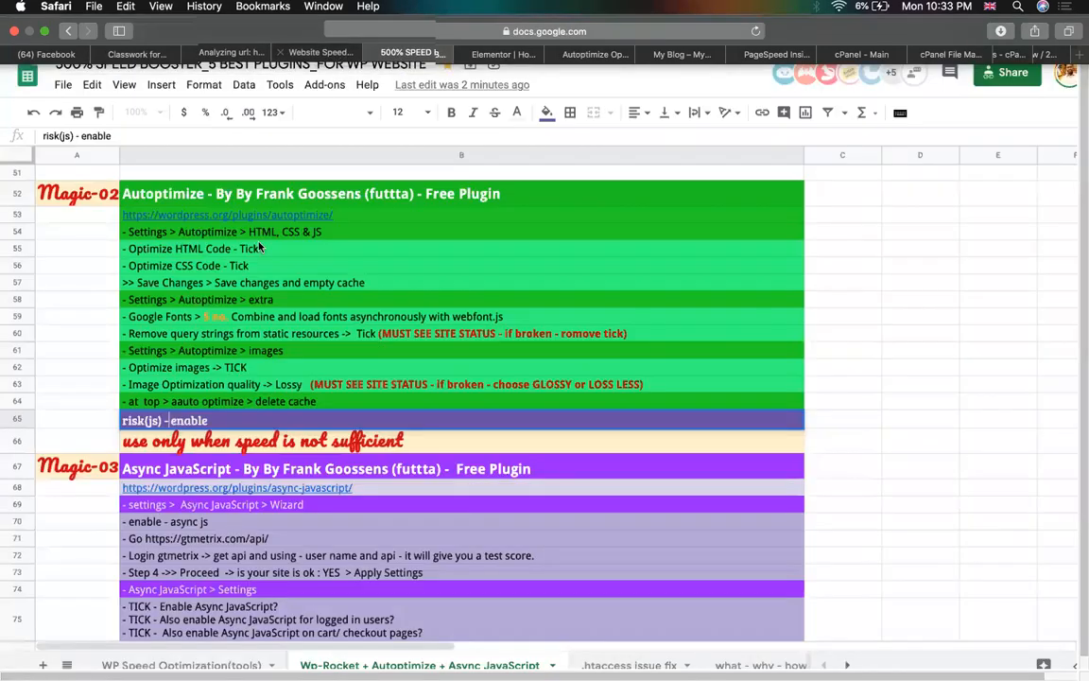
click(81, 266)
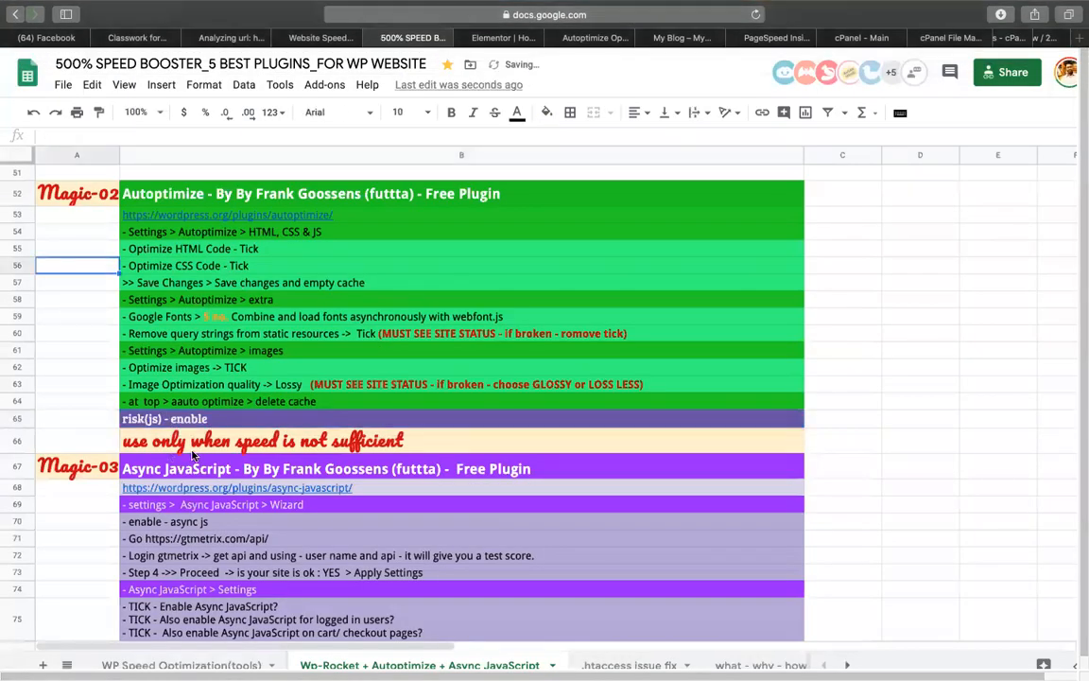
scroll(964, 383, up, 5)
scroll(965, 383, up, 4)
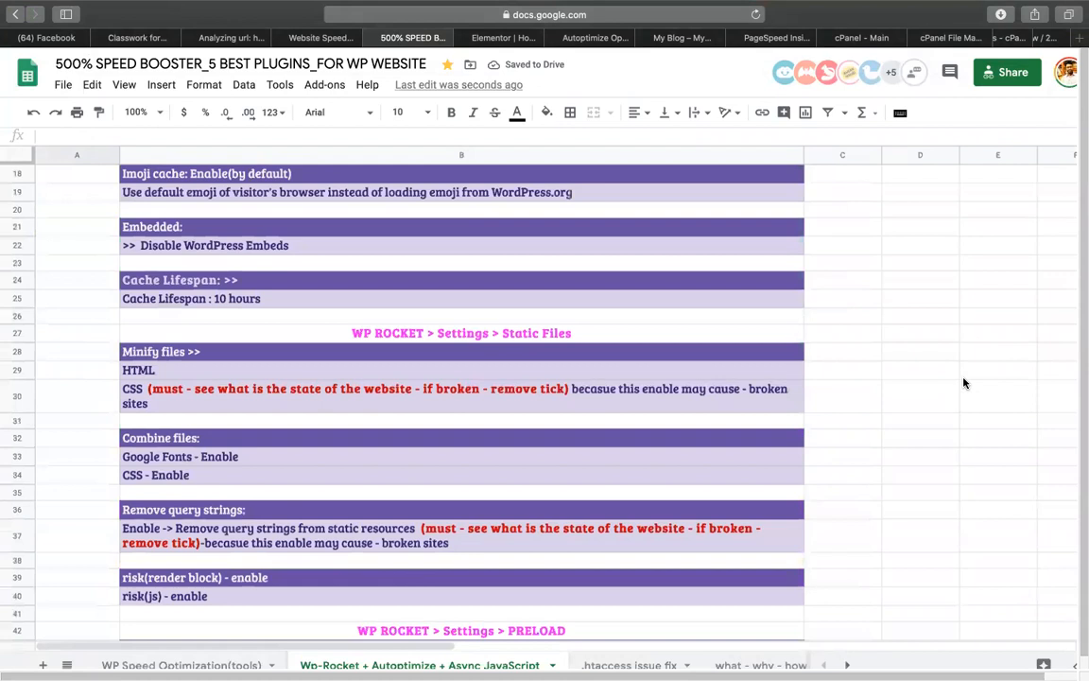
scroll(861, 343, up, 5)
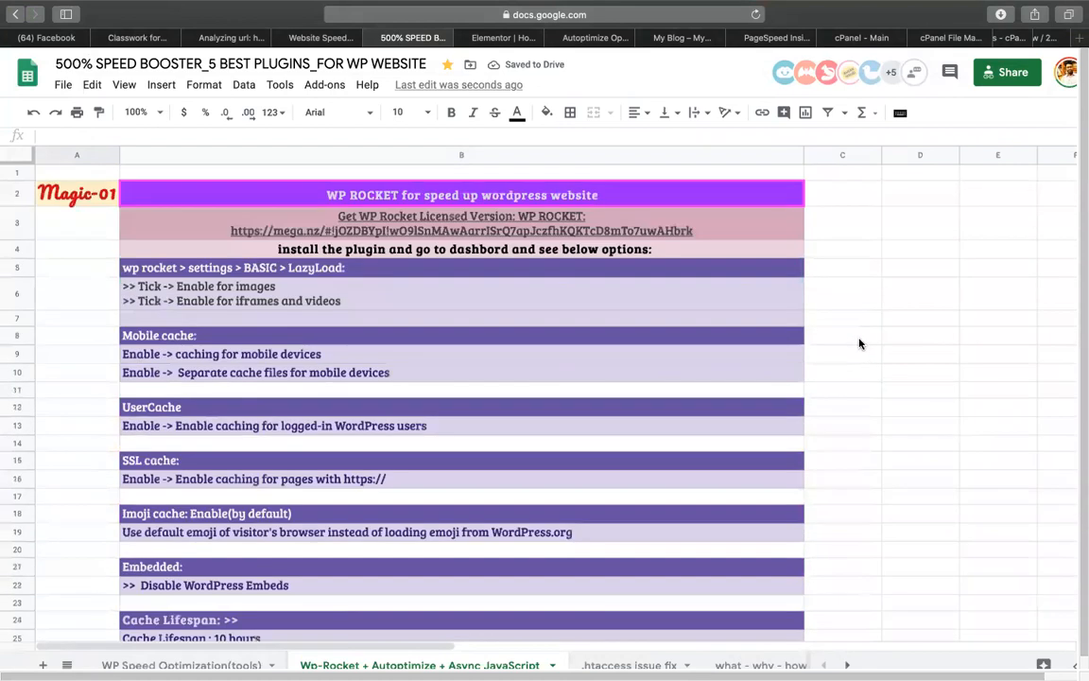
Review the WP Rocket LazyLoad and mobile caching notes in B6, B9, B10 and B39:B40
click(146, 284)
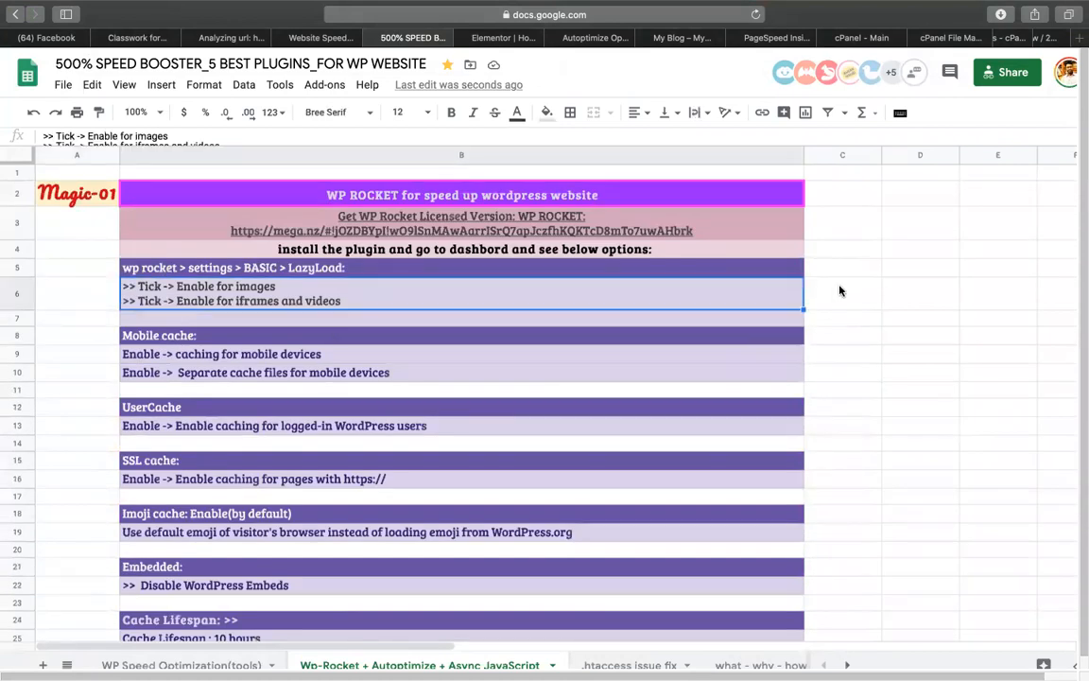
click(225, 355)
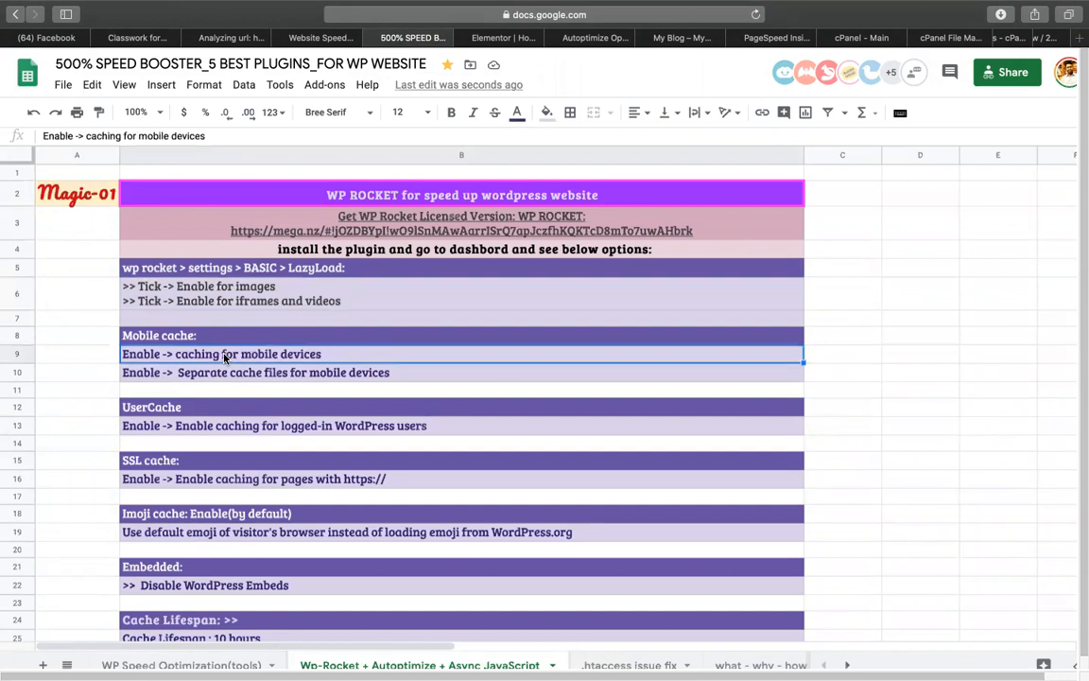
click(182, 373)
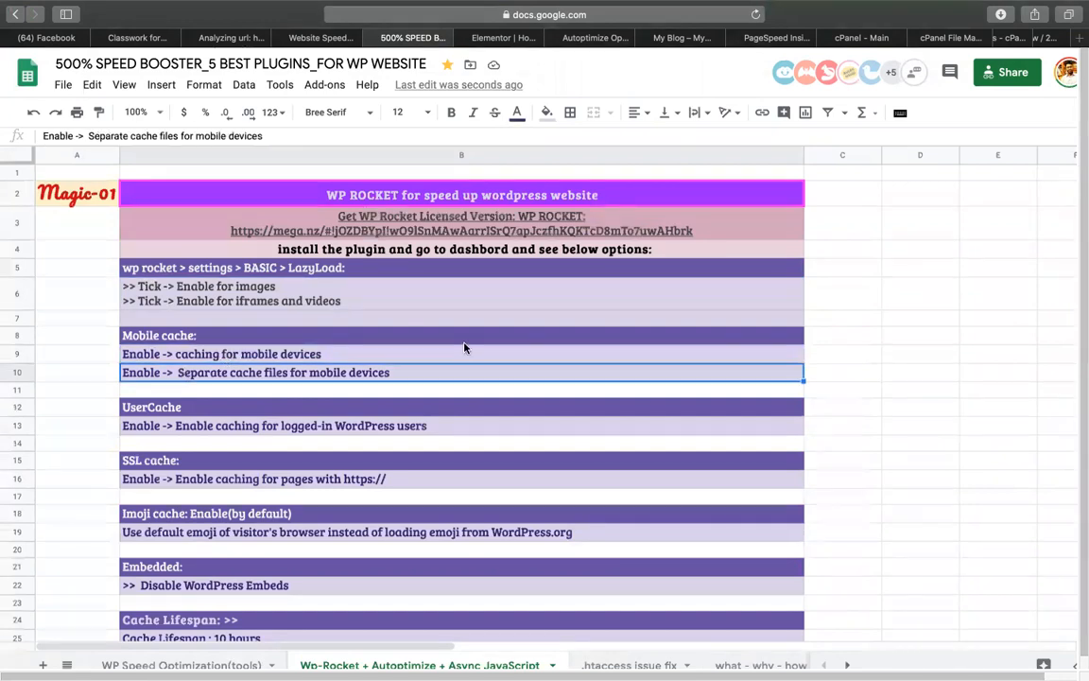
scroll(464, 348, down, 1)
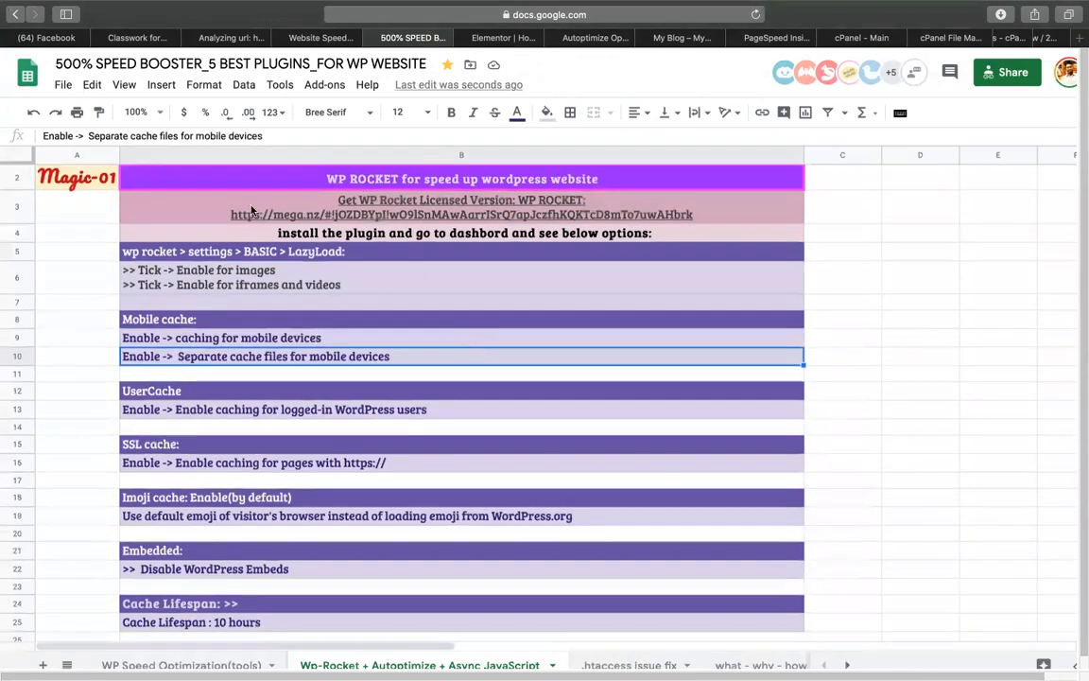
scroll(190, 599, down, 6)
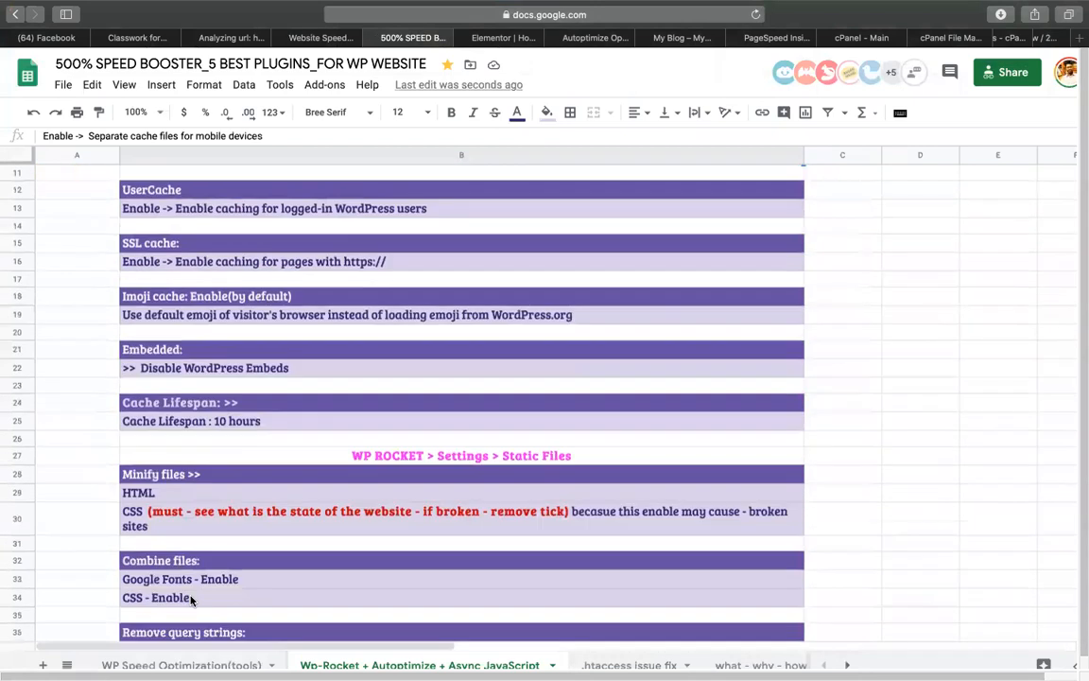
scroll(143, 550, down, 1)
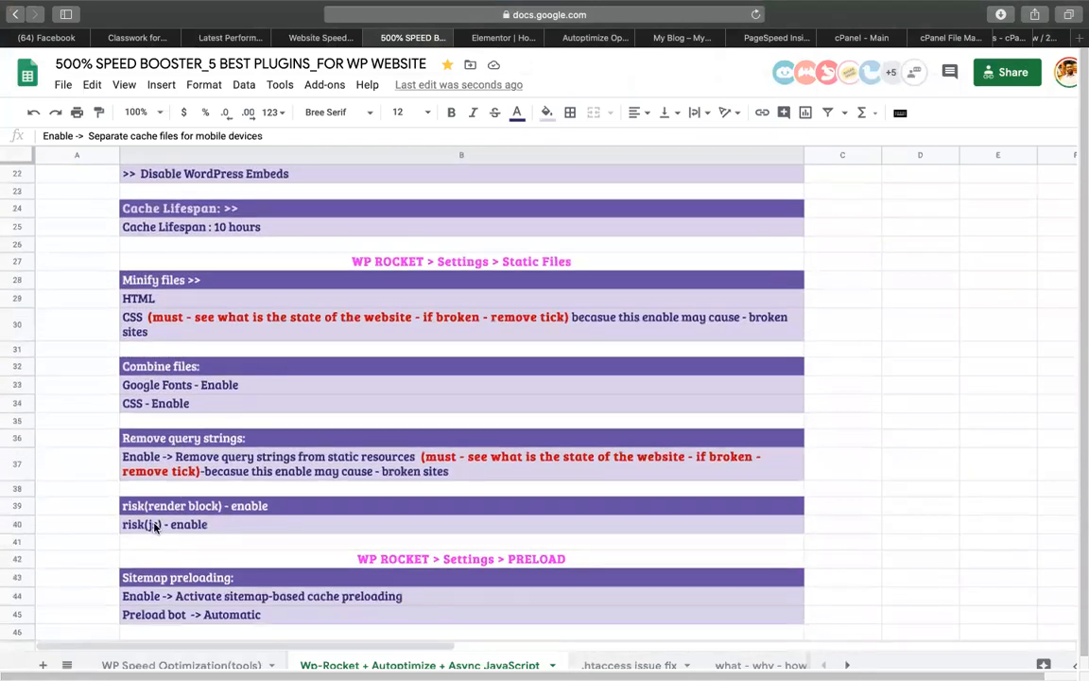
drag(163, 505, 190, 533)
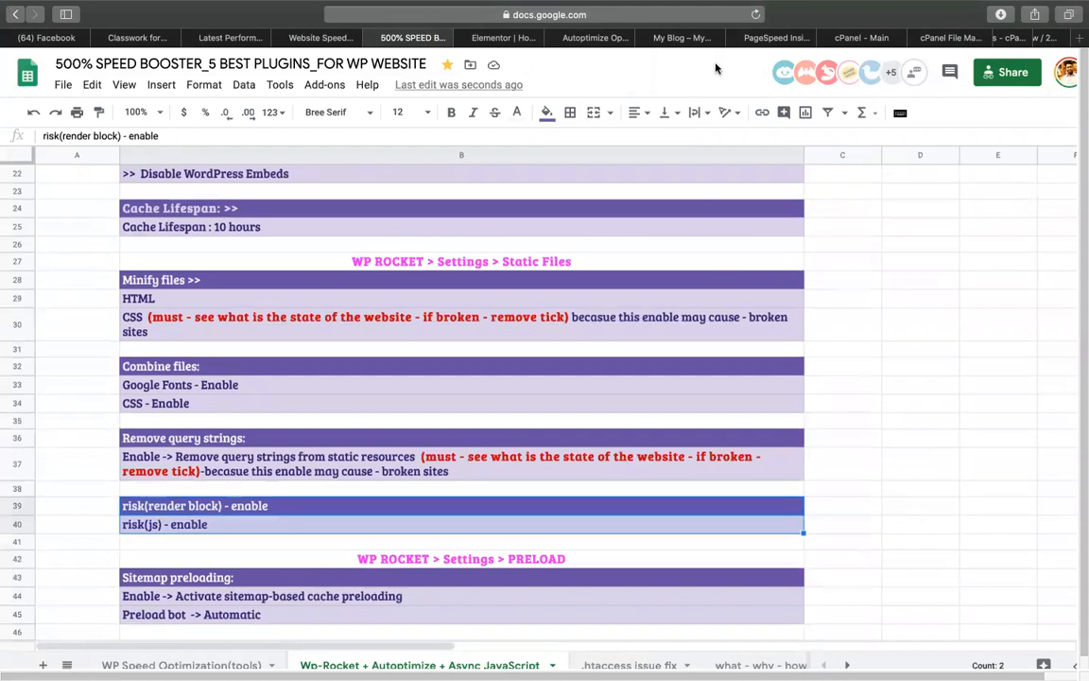
click(674, 36)
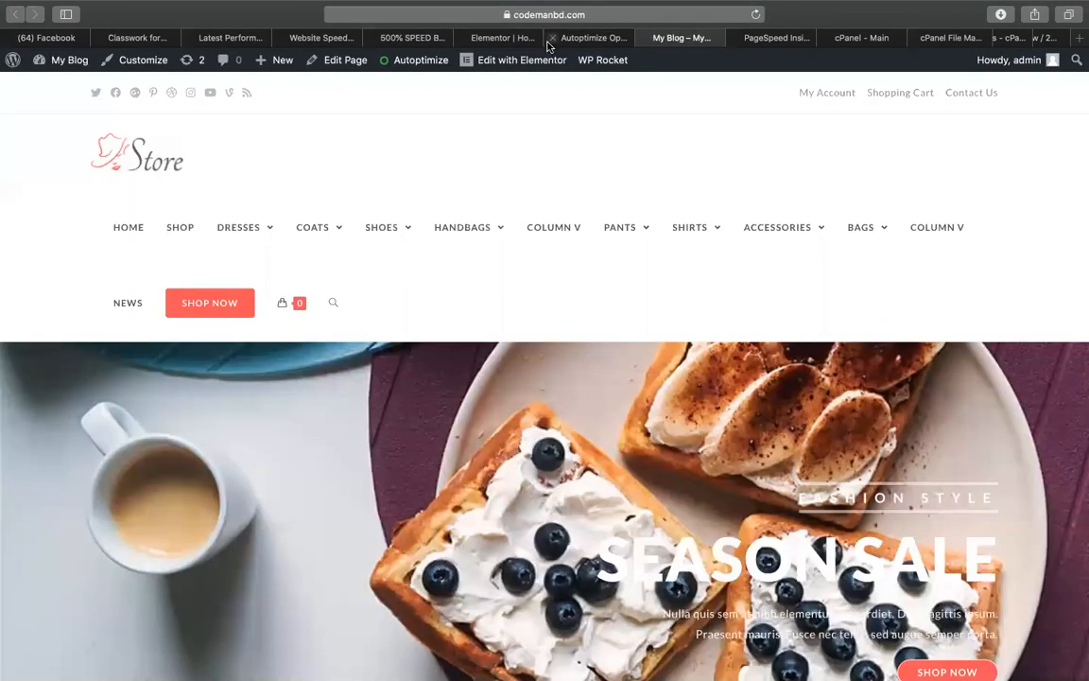
Compare Pingdom's B 87 grade with GTmetrix's 99% and PageSpeed's 84, ending on Autoptimize settings
click(322, 37)
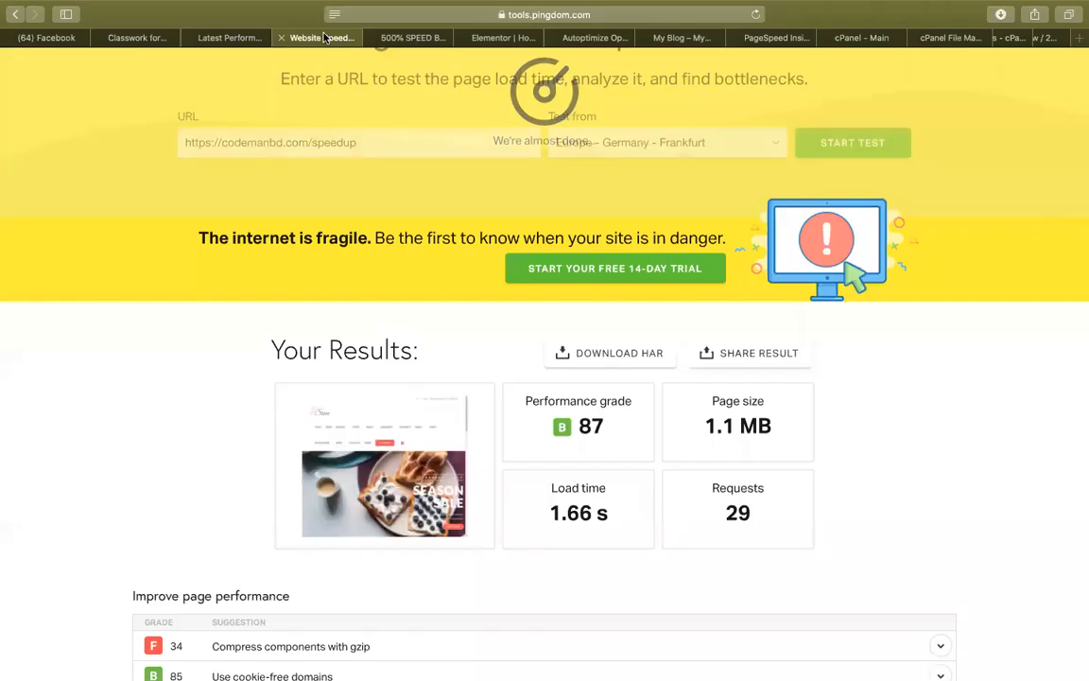
double_click(591, 427)
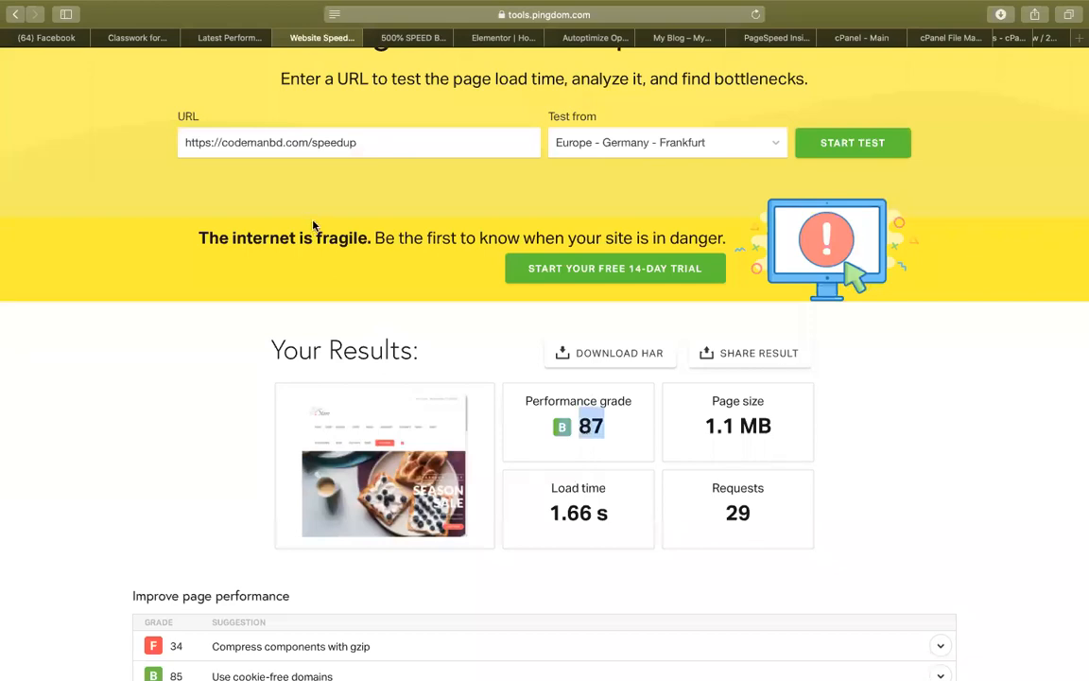
click(196, 33)
double_click(121, 398)
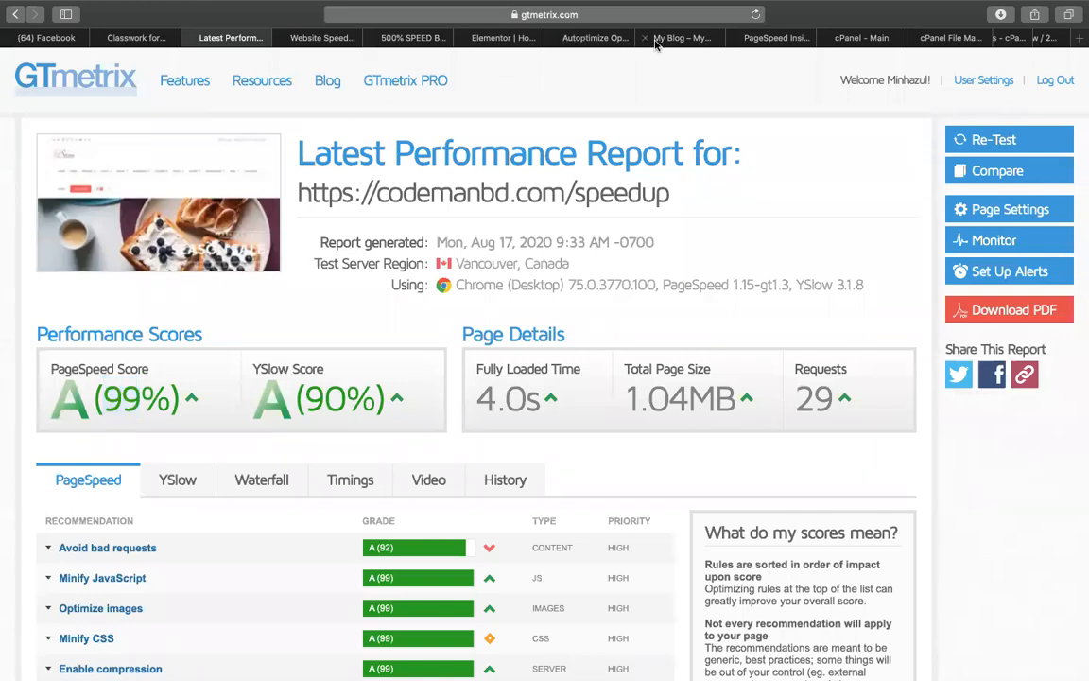
click(756, 38)
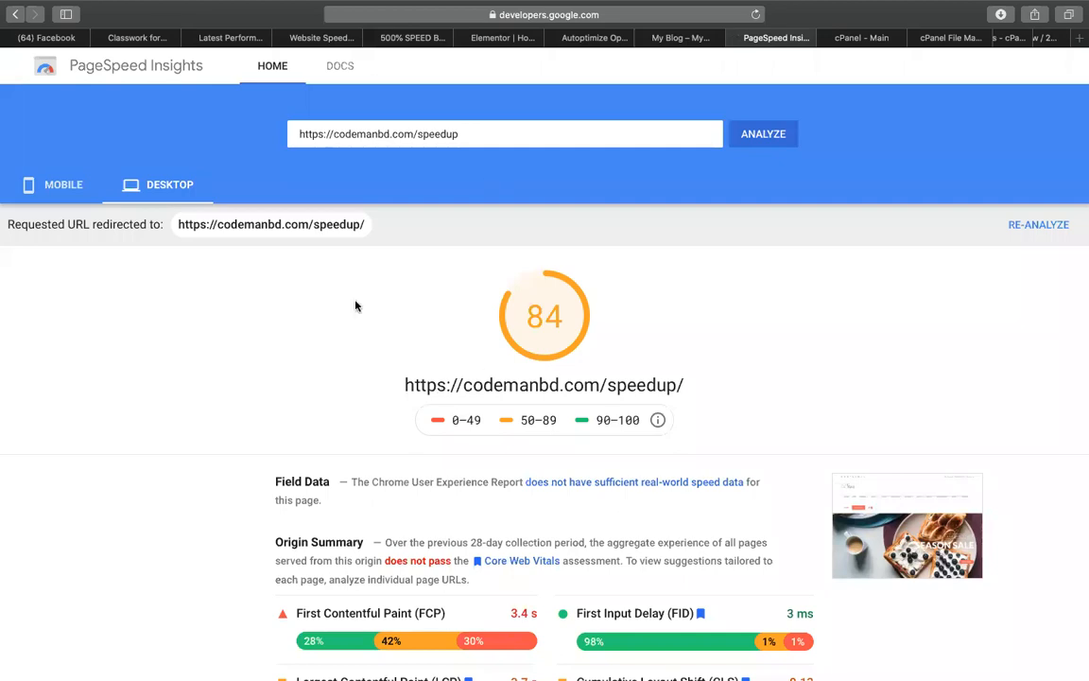
click(241, 42)
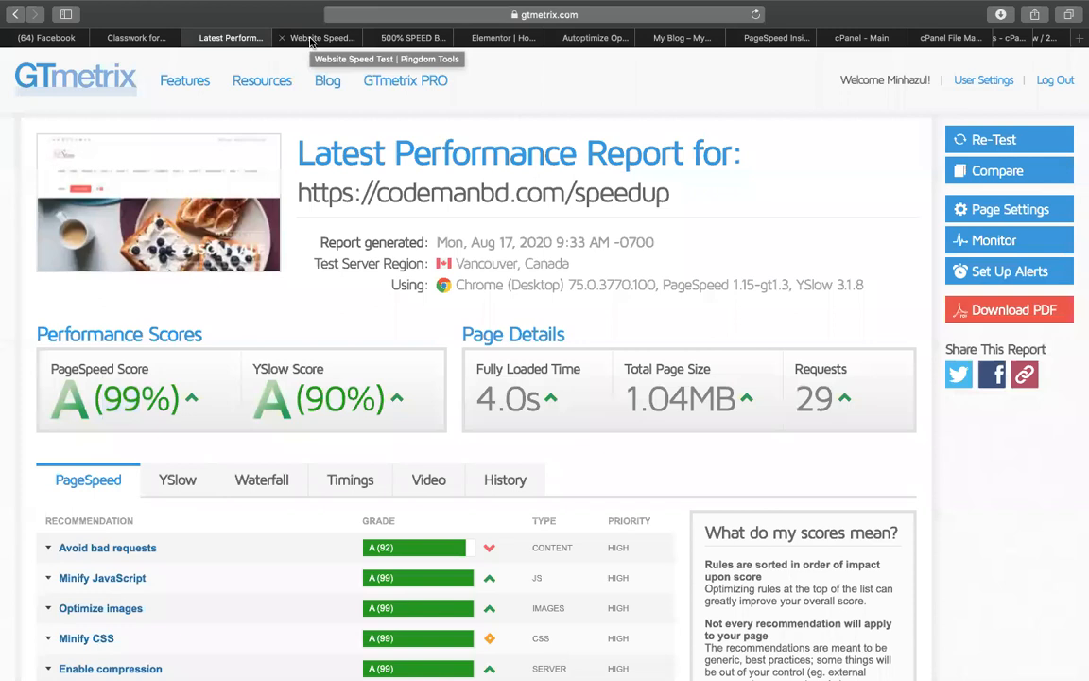
click(687, 34)
click(610, 38)
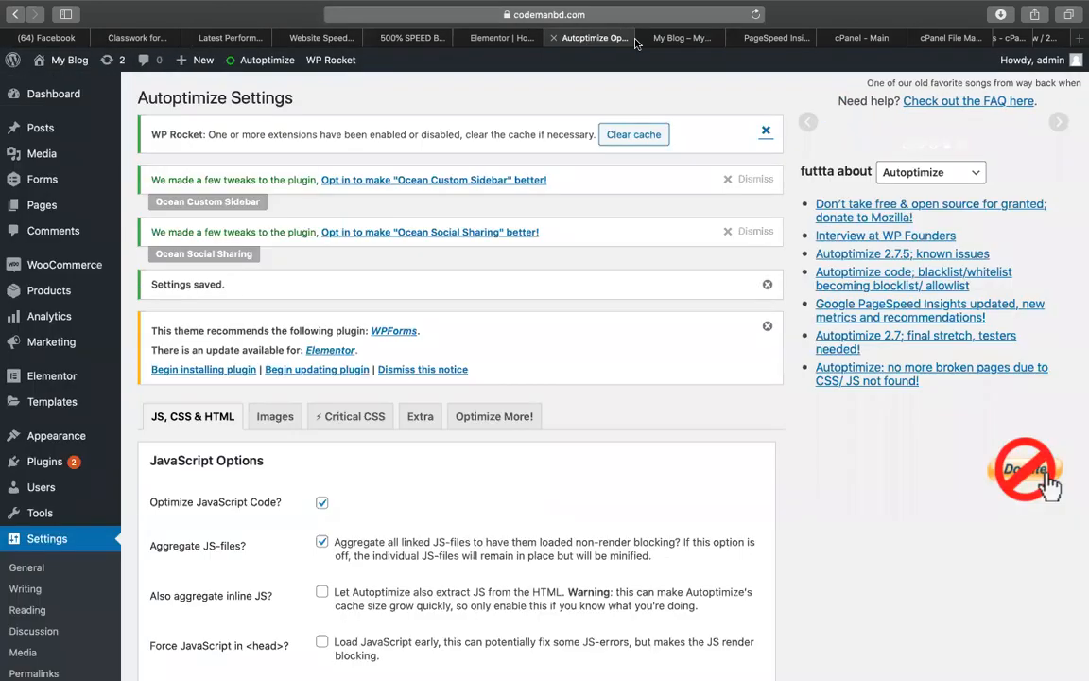
Compare PageSpeed's mobile score of 52 with the desktop 84, then return to the store homepage
click(681, 38)
click(776, 37)
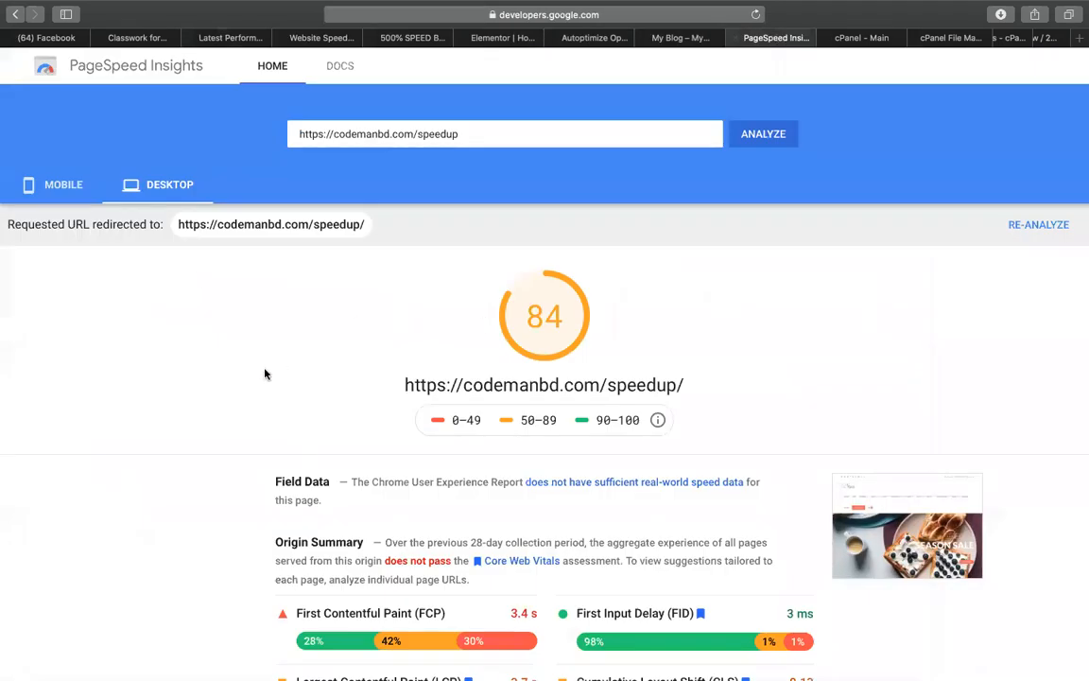
click(57, 189)
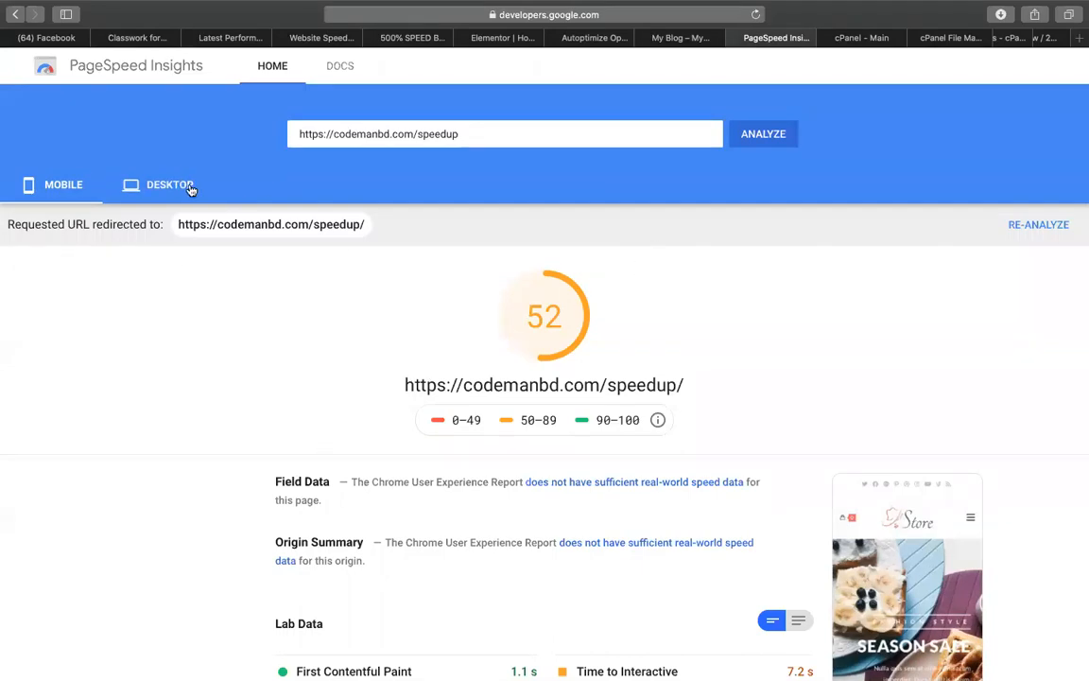
click(153, 180)
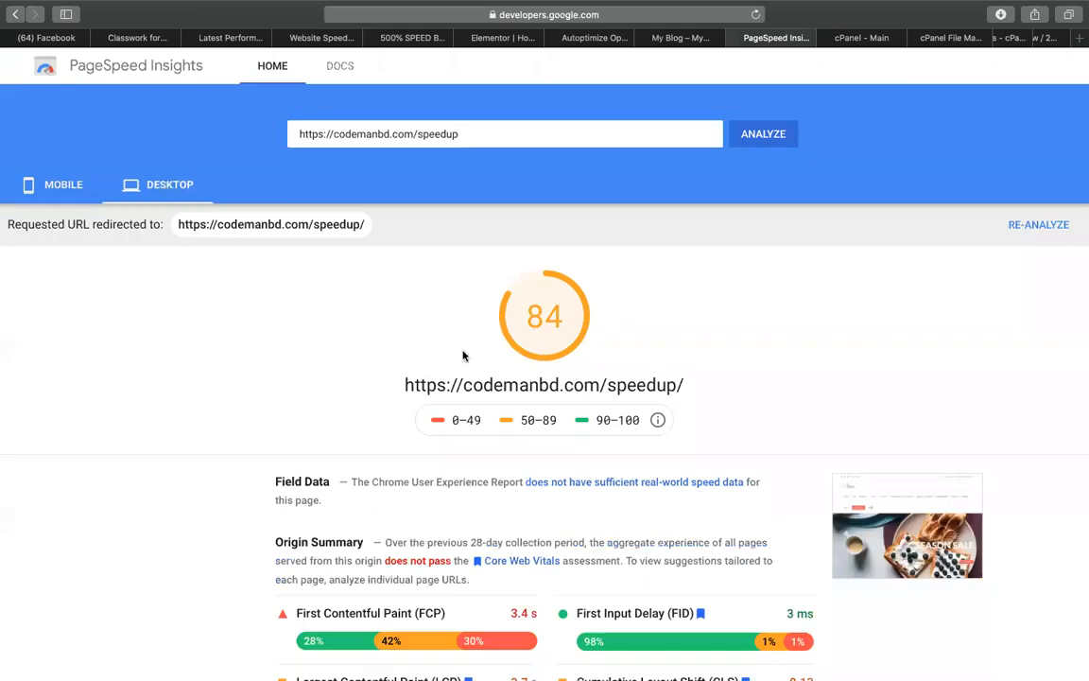
scroll(463, 356, down, 5)
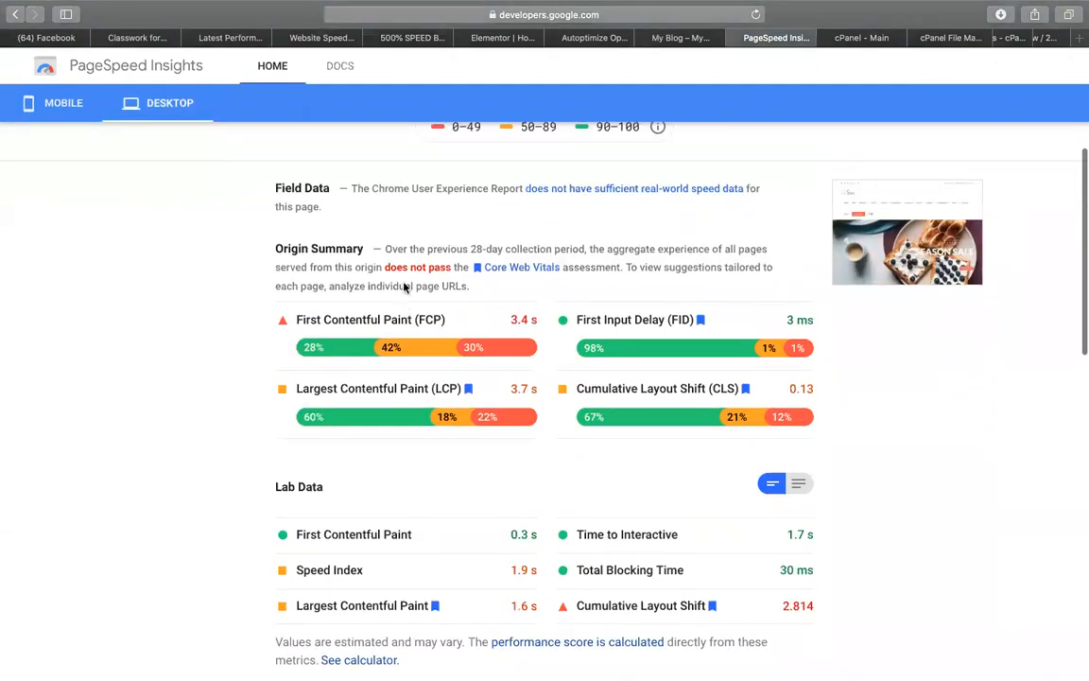
scroll(404, 286, down, 3)
scroll(404, 287, up, 8)
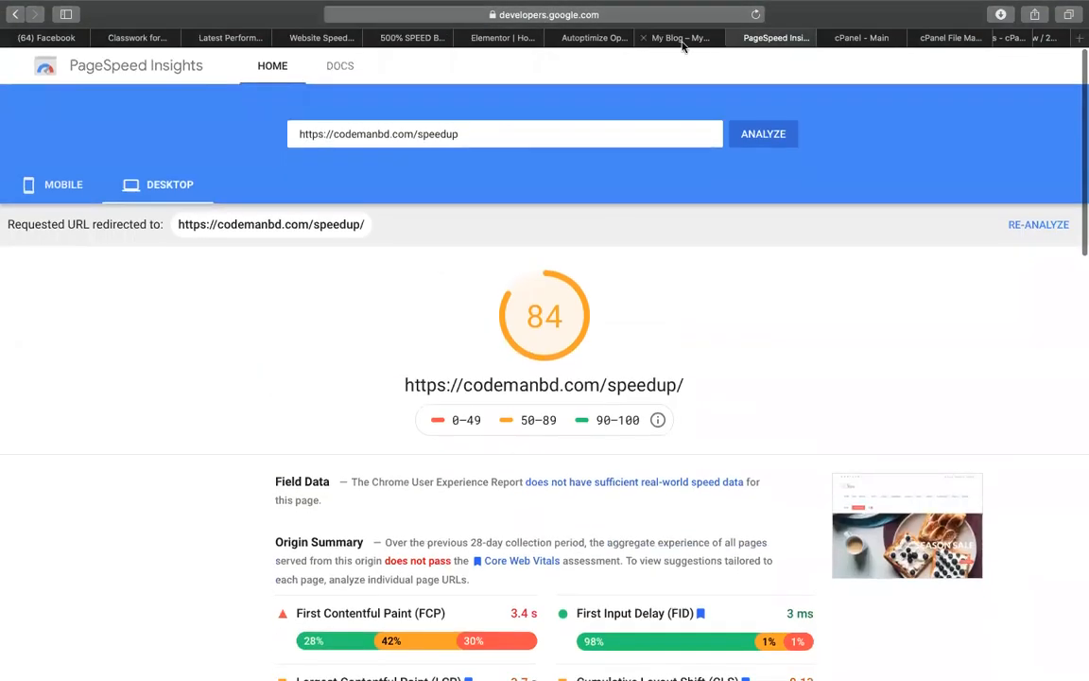
click(680, 38)
scroll(345, 577, down, 15)
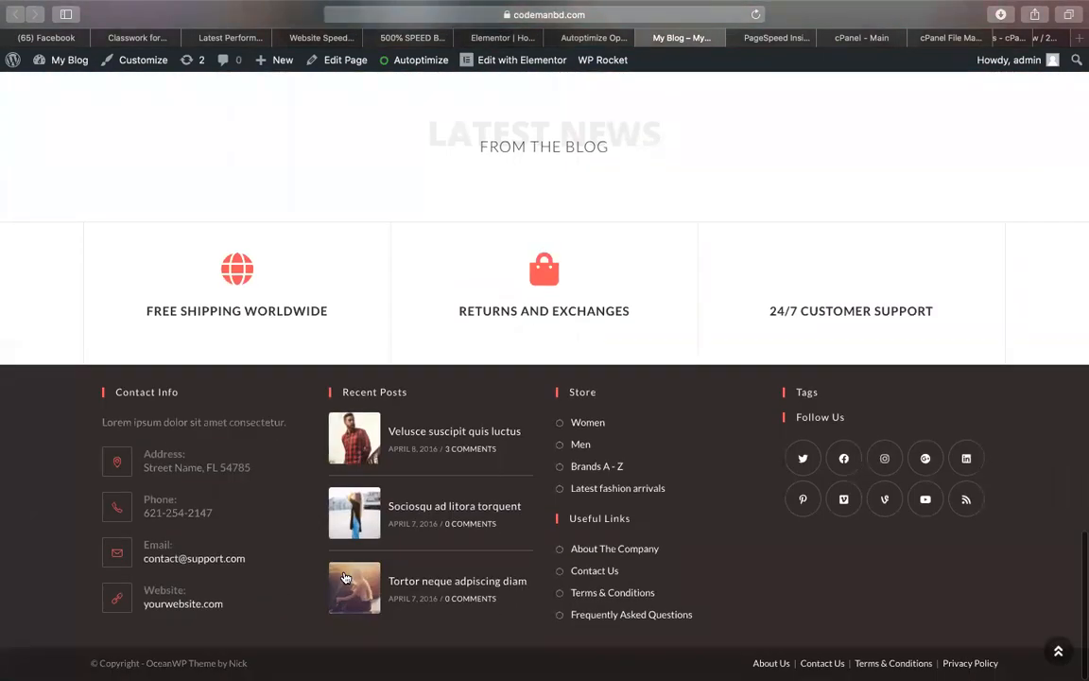